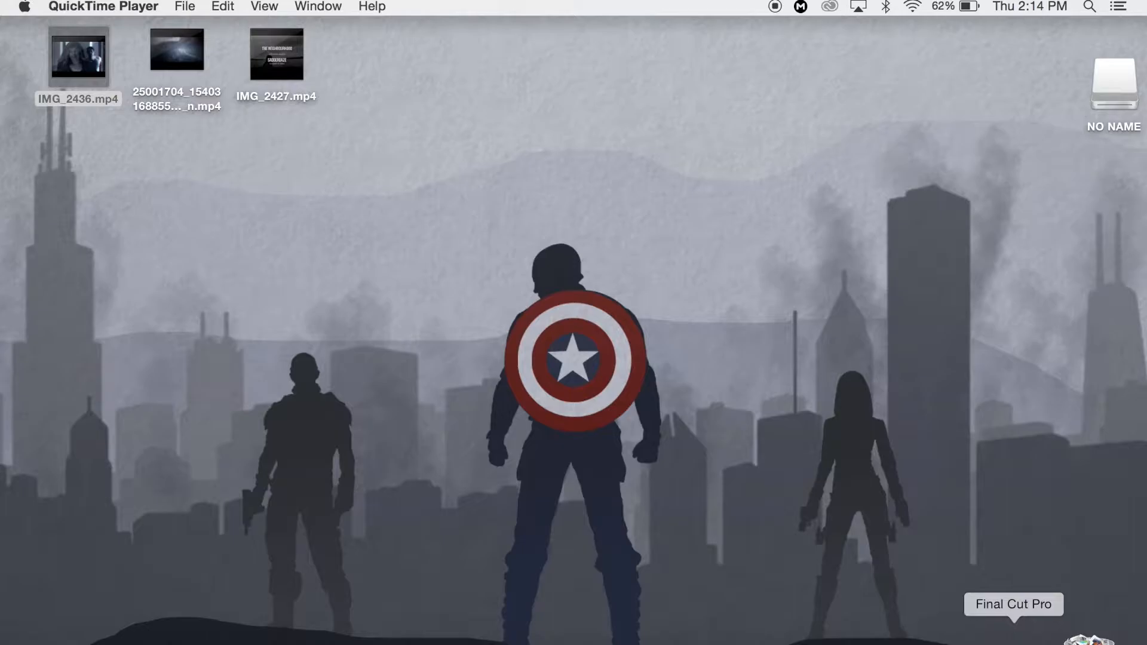
Switch to the Untitled Project in Final Cut Pro and glance at the video files on the desktop
{"action": "left_click", "coordinate": [1011, 642]}
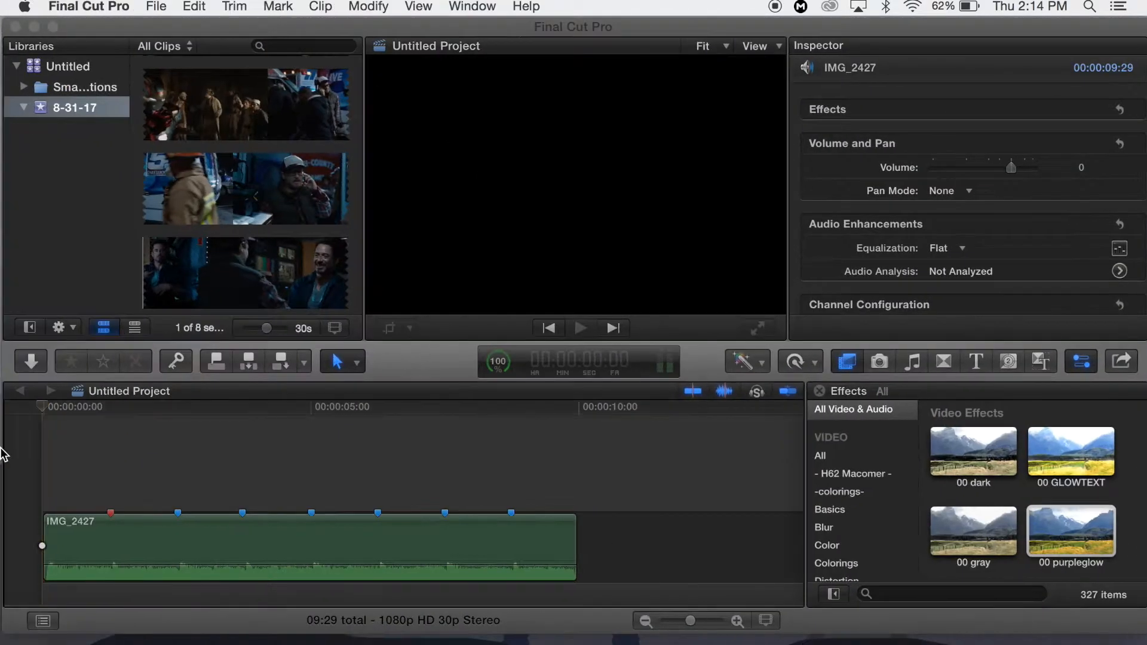
{"action": "left_click_drag", "start_coordinate": [202, 34], "coordinate": [200, 115]}
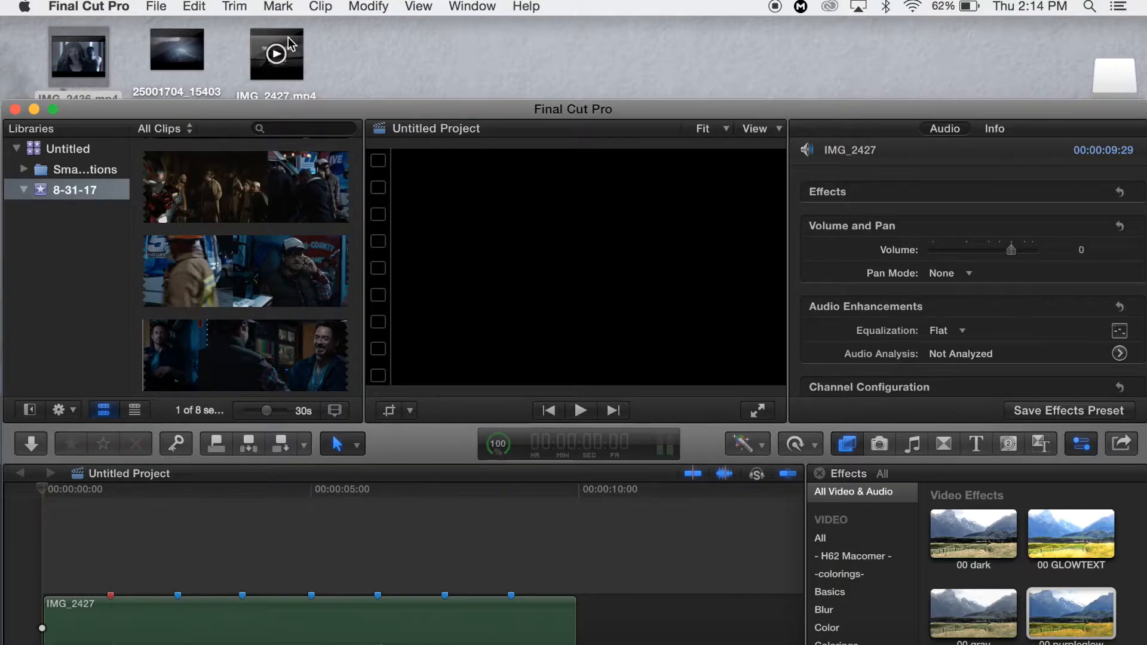
{"action": "left_click_drag", "start_coordinate": [326, 106], "coordinate": [328, 35]}
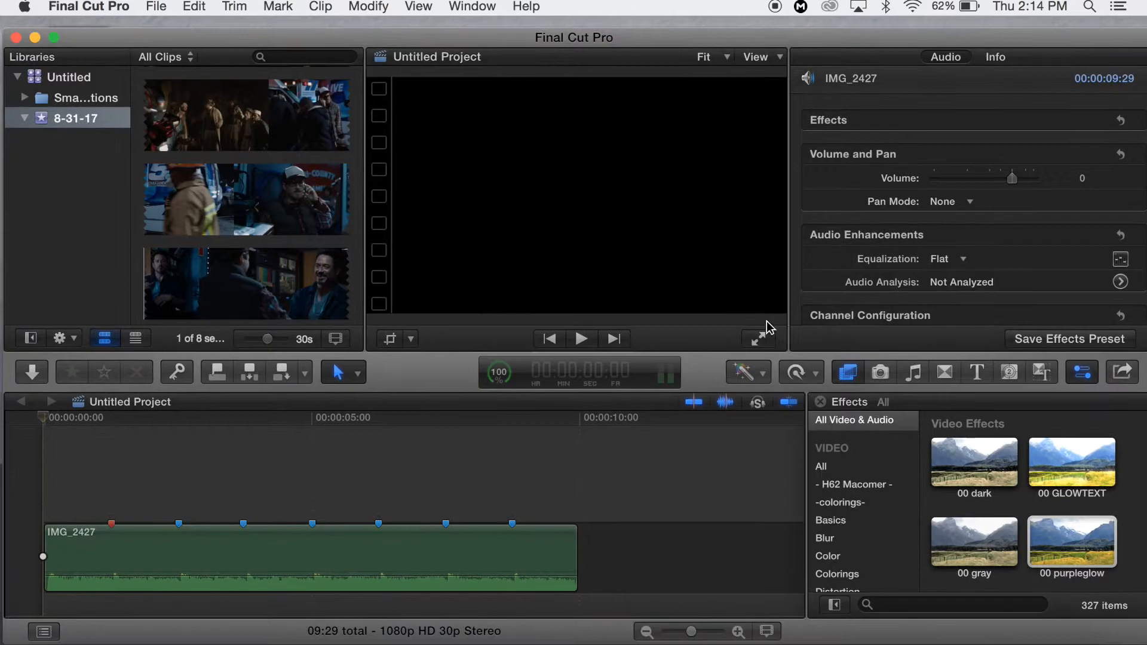
View the AirMore web page in Safari and return to the Final Cut Pro project
{"action": "left_click", "coordinate": [1011, 638]}
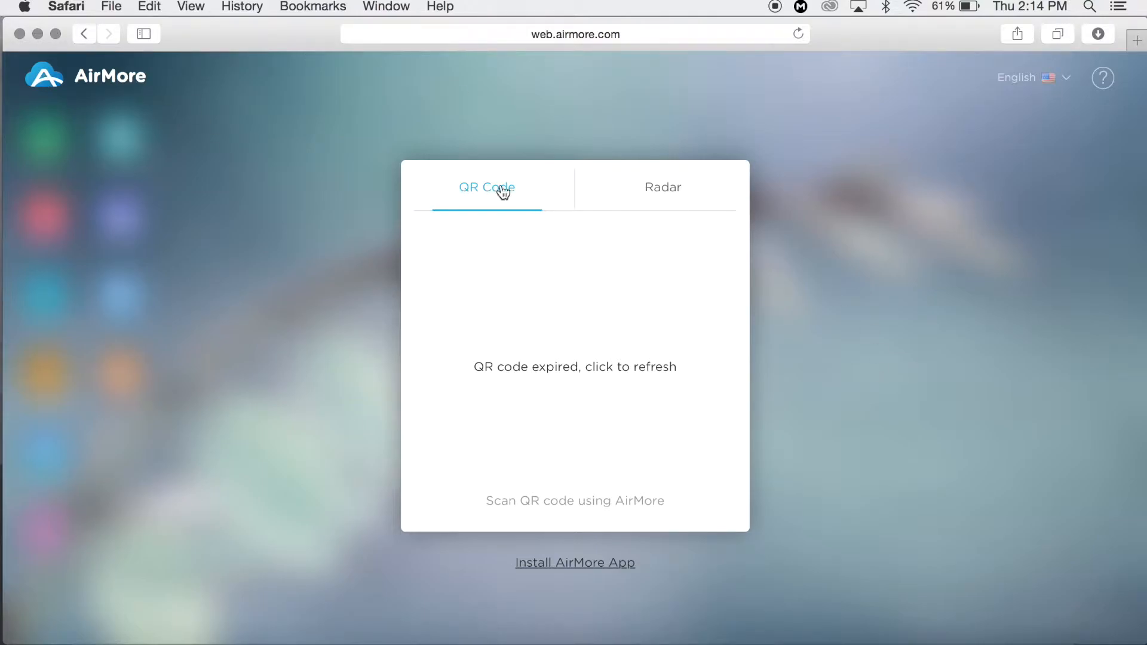
{"action": "left_click", "coordinate": [38, 34]}
{"action": "left_click_drag", "start_coordinate": [246, 37], "coordinate": [238, 24]}
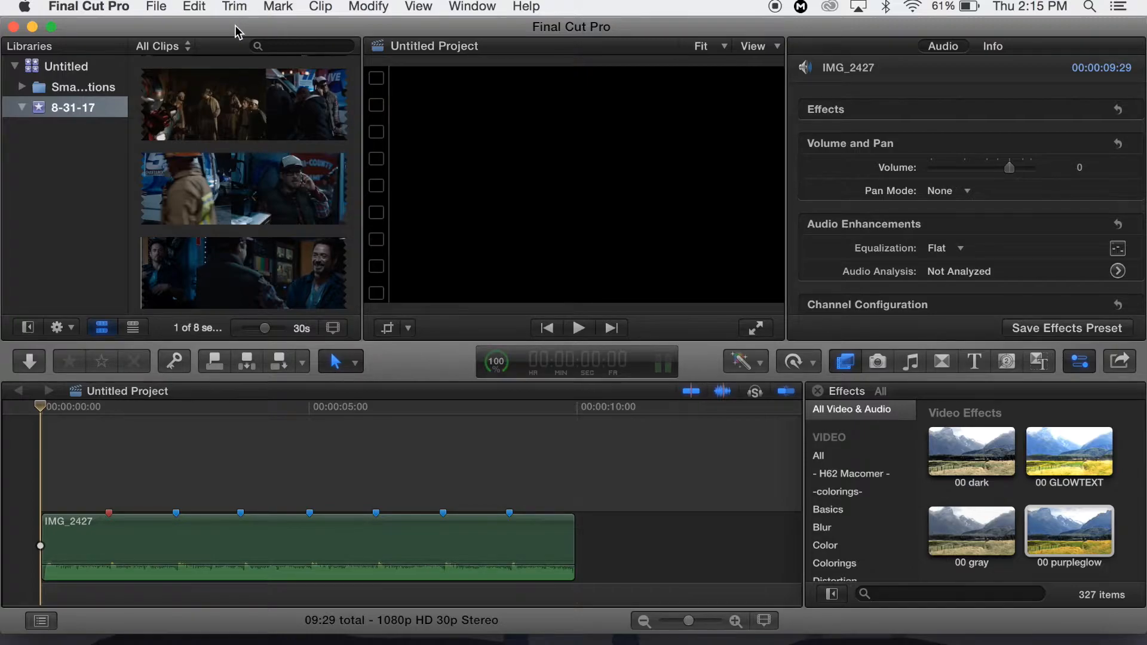
Add the desktop video IMG_2427.mp4 to the timeline as a connected clip starting at about 6 seconds
{"action": "left_click_drag", "start_coordinate": [234, 23], "coordinate": [235, 113]}
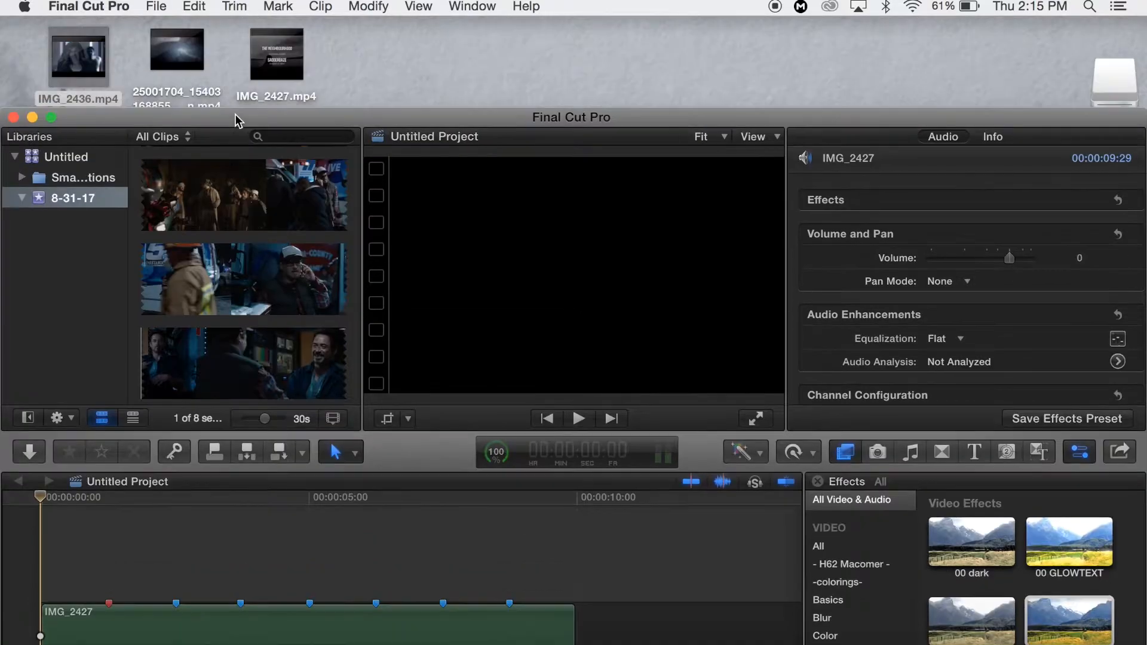
{"action": "left_click", "coordinate": [291, 44]}
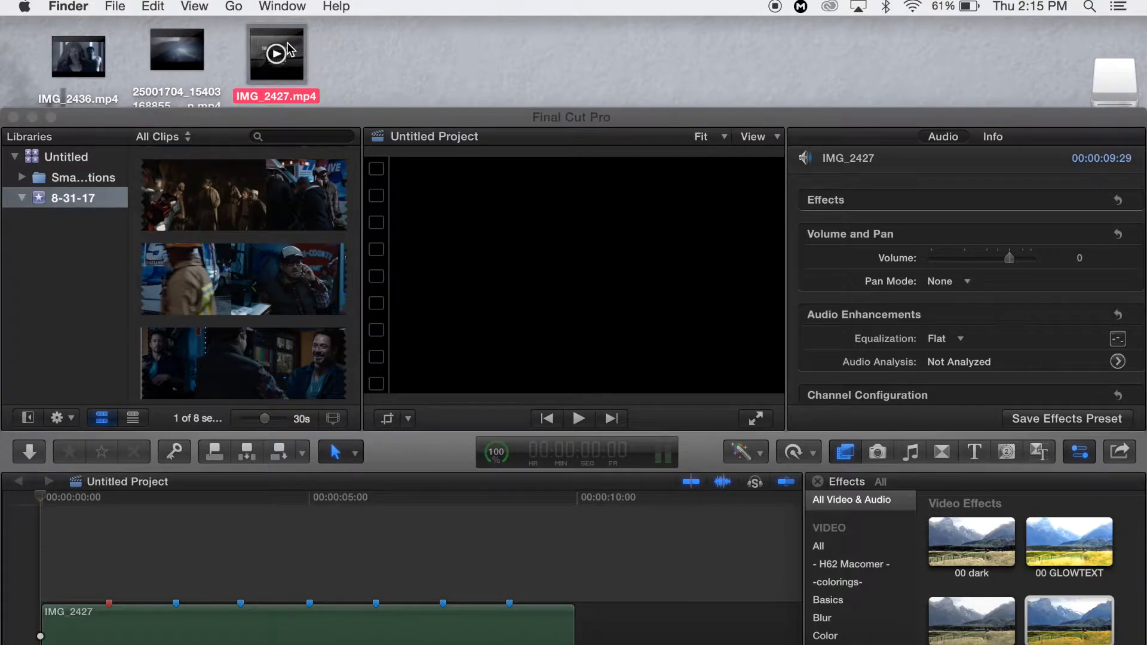
{"action": "left_click_drag", "start_coordinate": [289, 48], "coordinate": [355, 568]}
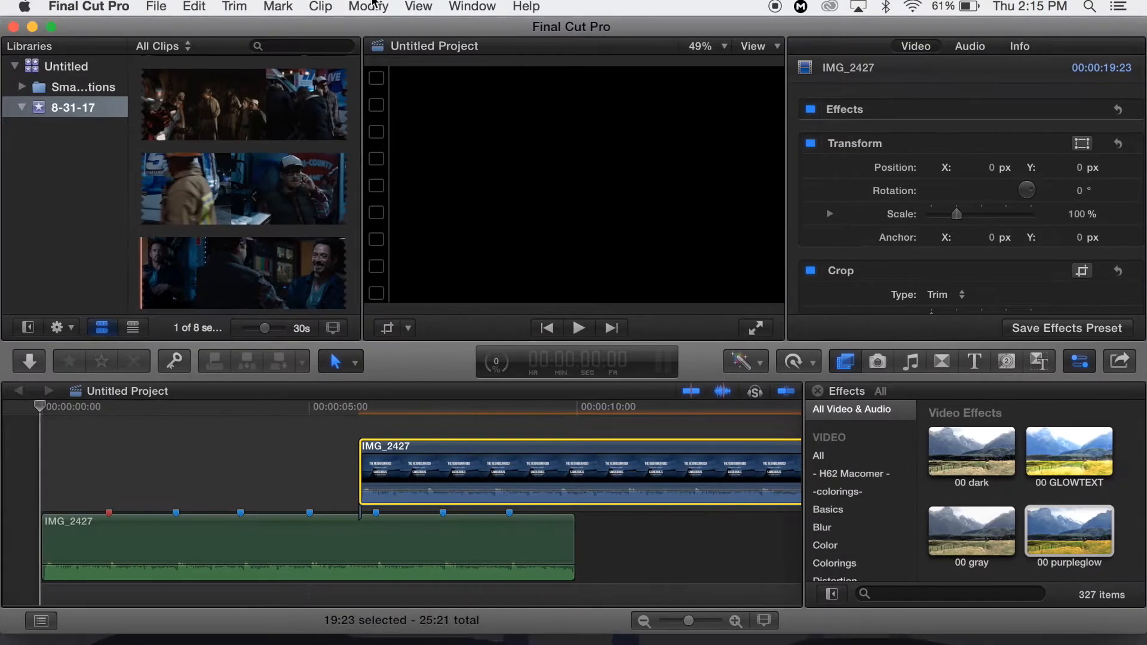
Bring up the clip actions that include Detach Audio, remove the connected IMG_2427 video clip and return the playhead to the start
{"action": "right_click", "coordinate": [410, 471]}
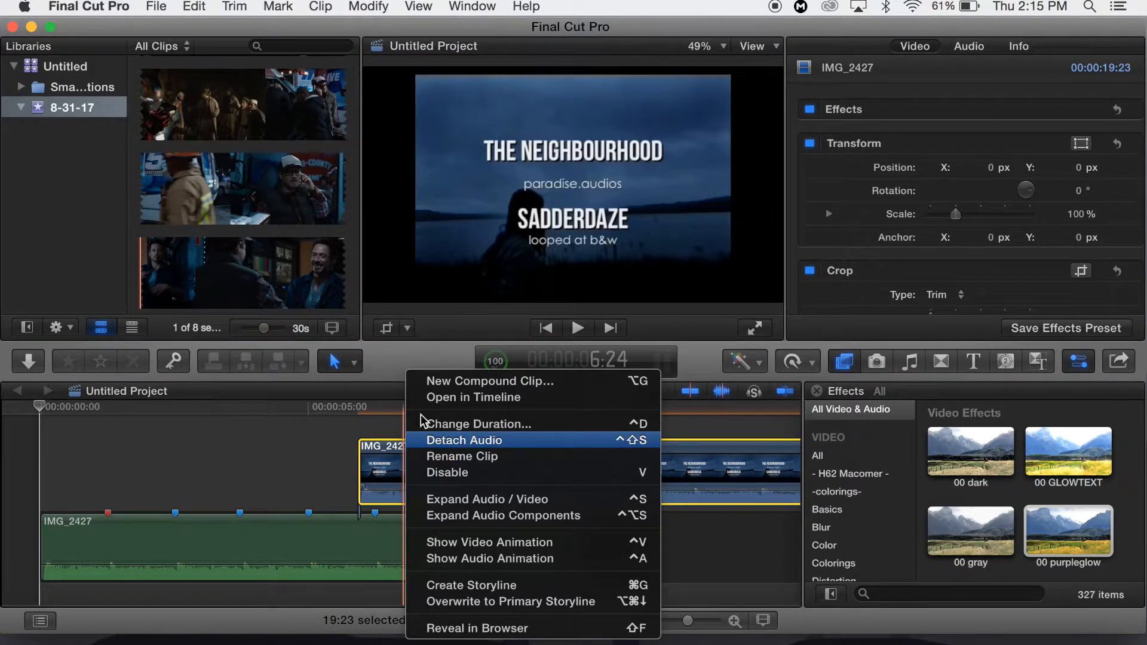
{"action": "left_click", "coordinate": [350, 452]}
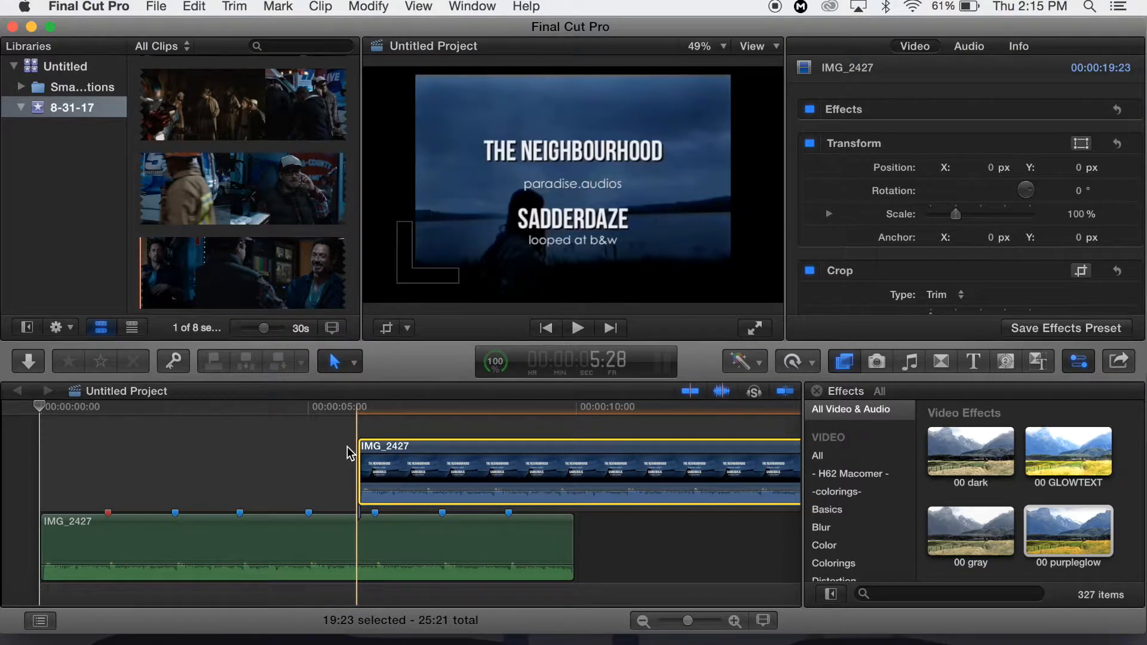
{"action": "key", "text": "Delete"}
{"action": "key", "text": "Home"}
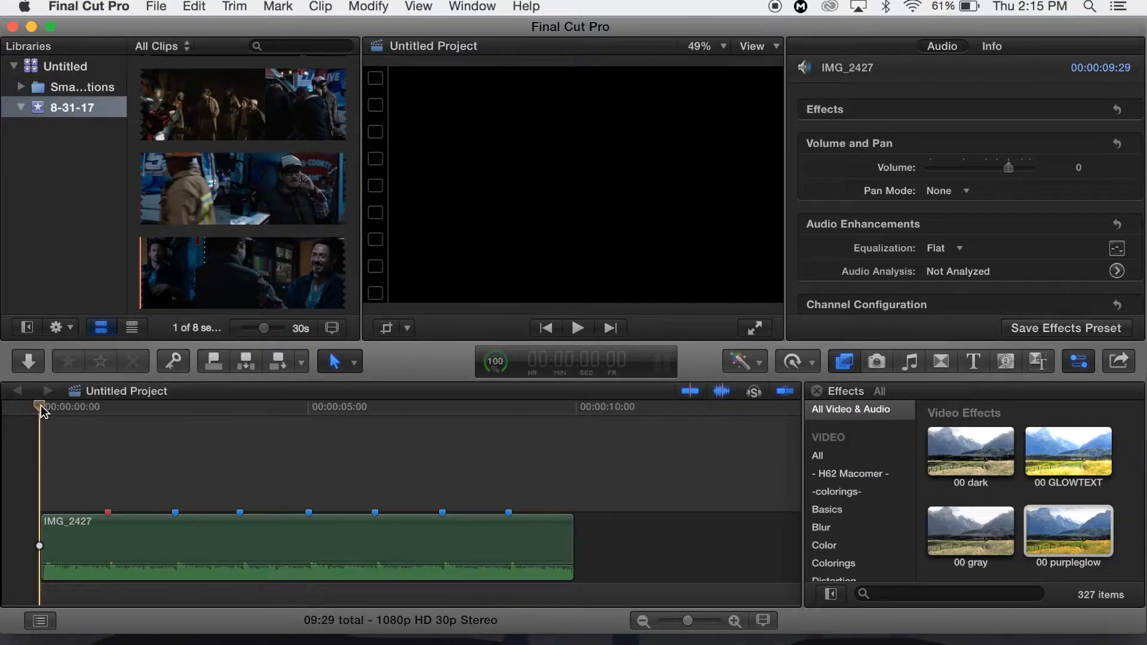
Change the to-do marker at 00:00:01:08 on the IMG_2427 audio to a standard marker and return the playhead to the start
{"action": "mouse_move", "coordinate": [41, 405]}
{"action": "left_mouse_down"}
{"action": "mouse_move", "coordinate": [106, 418]}
{"action": "mouse_move", "coordinate": [180, 406]}
{"action": "mouse_move", "coordinate": [105, 406]}
{"action": "left_mouse_up"}
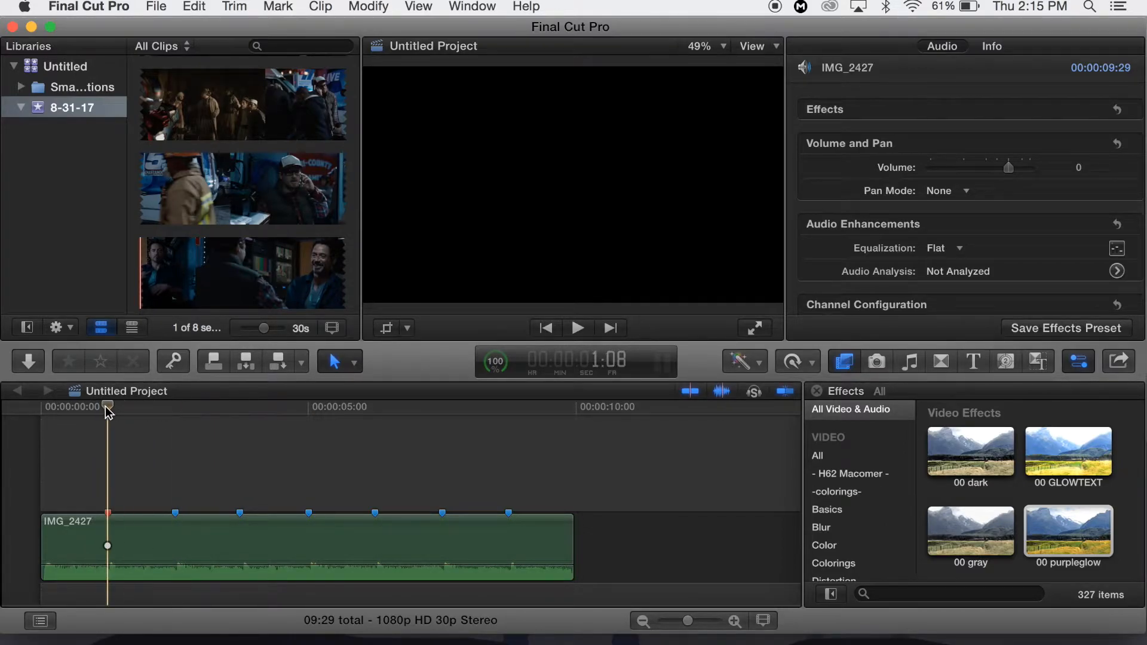
{"action": "right_click", "coordinate": [107, 513]}
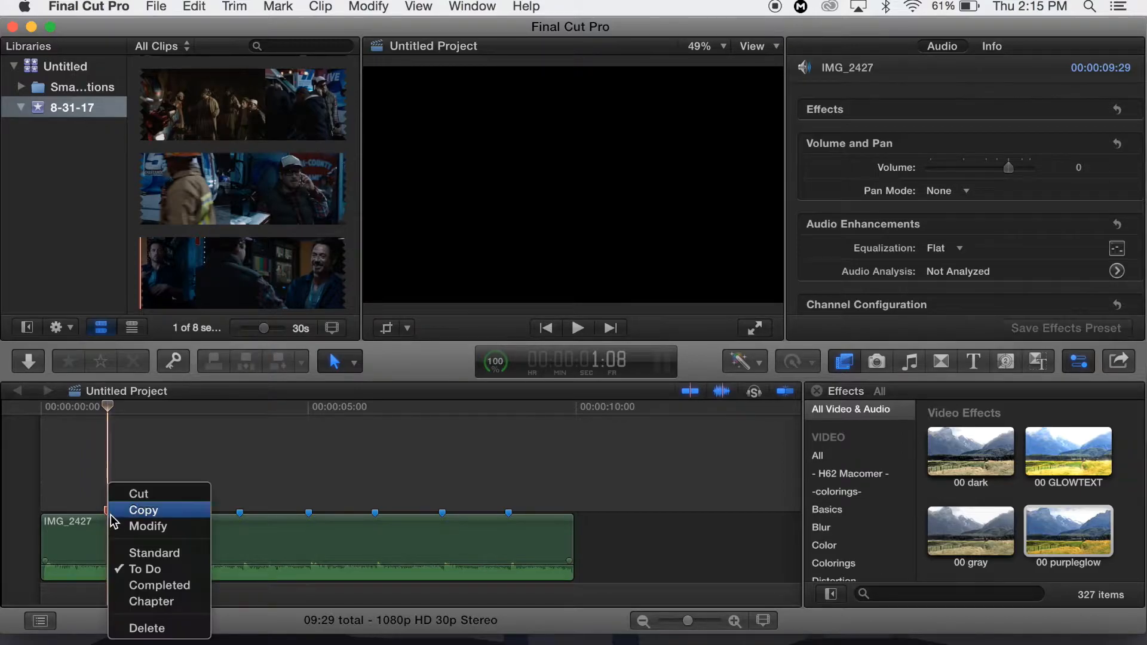
{"action": "left_click", "coordinate": [135, 527]}
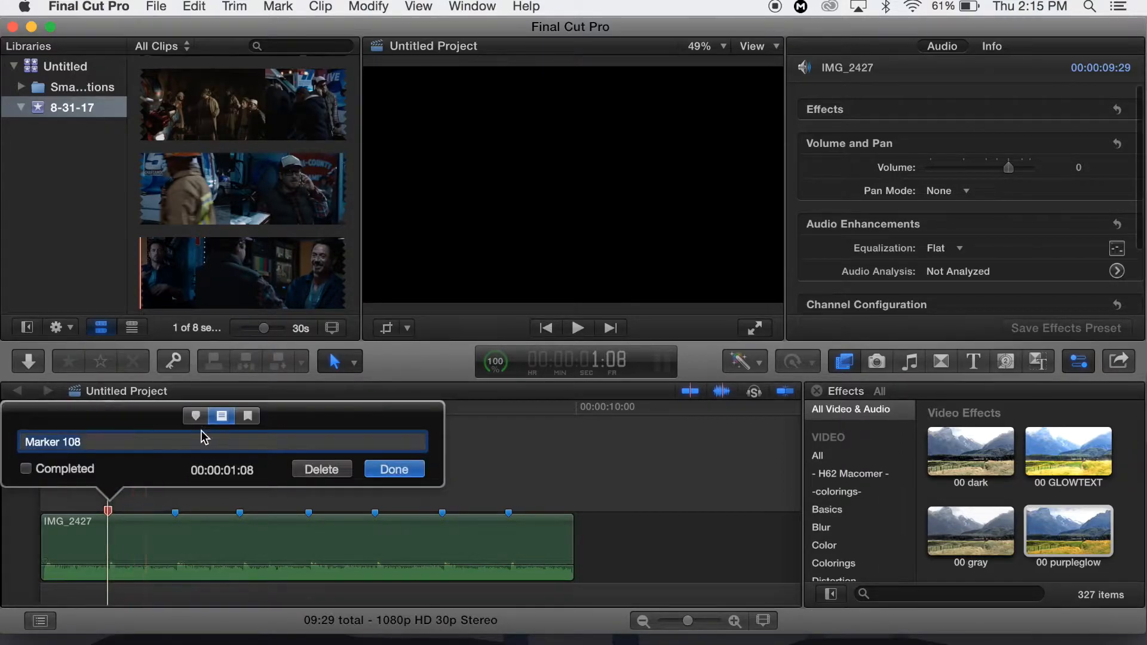
{"action": "left_click", "coordinate": [393, 470]}
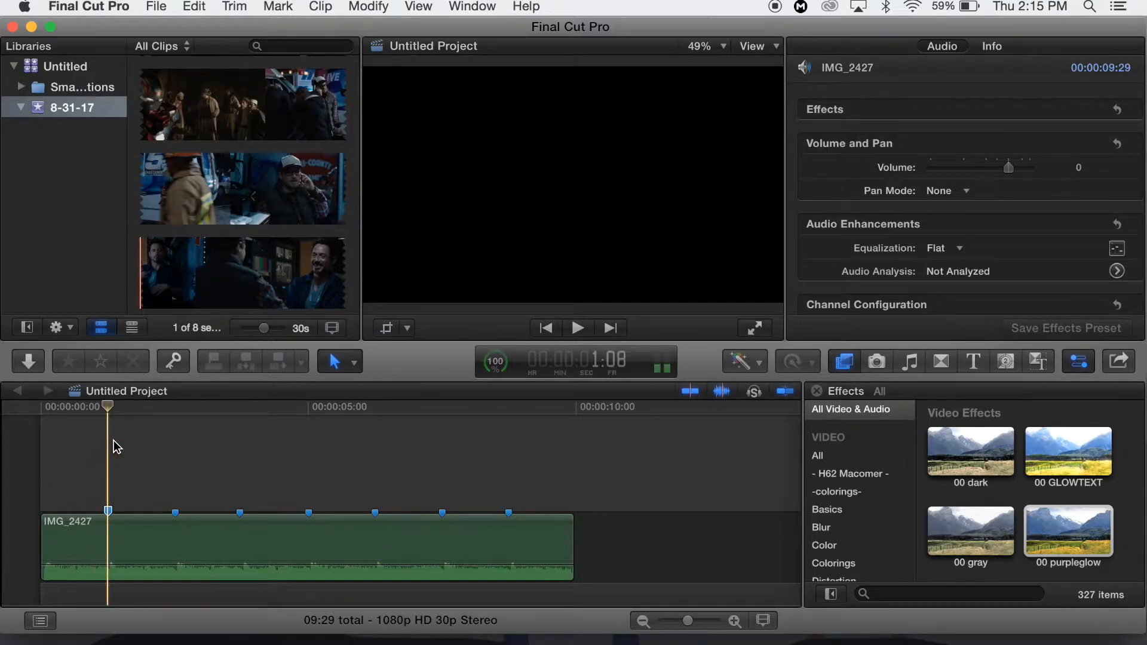
{"action": "left_click", "coordinate": [26, 476]}
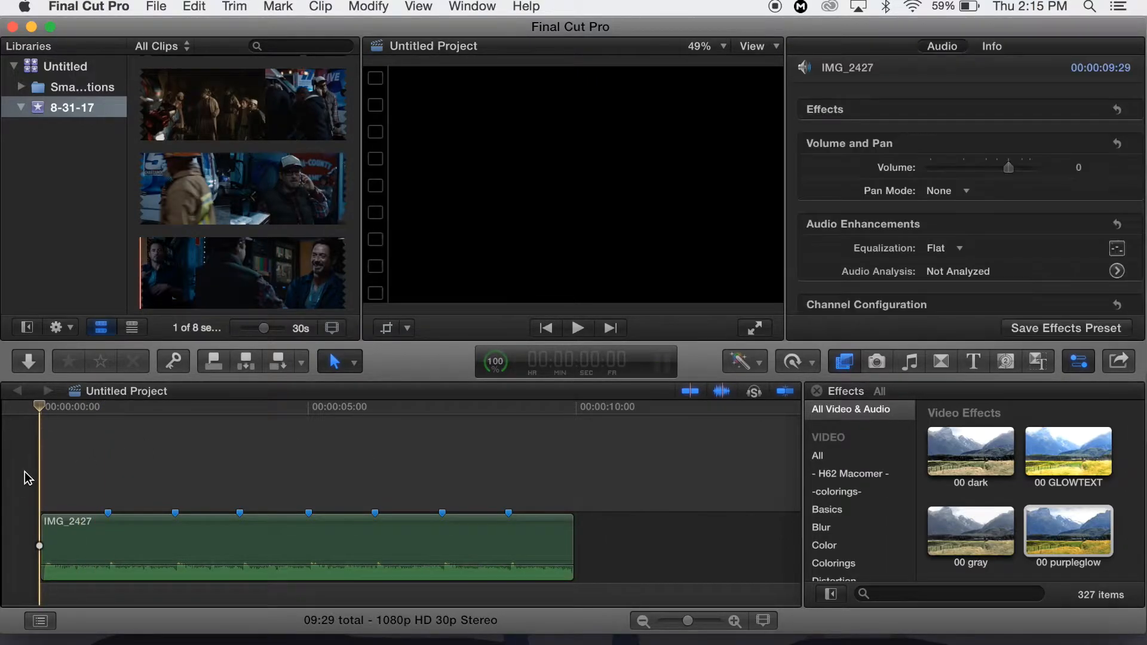
{"action": "scroll", "coordinate": [31, 446], "scroll_direction": "right", "scroll_amount": 1}
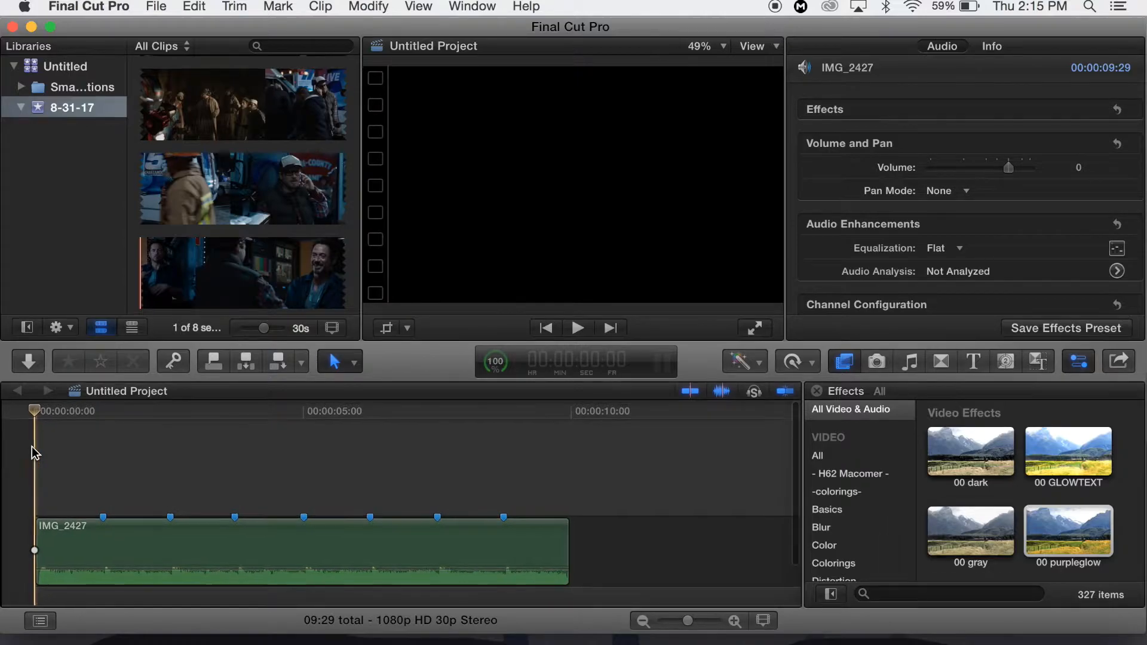
Skim through the IM3 footage in the browser and look at the video files on the desktop
{"action": "left_click", "coordinate": [324, 129]}
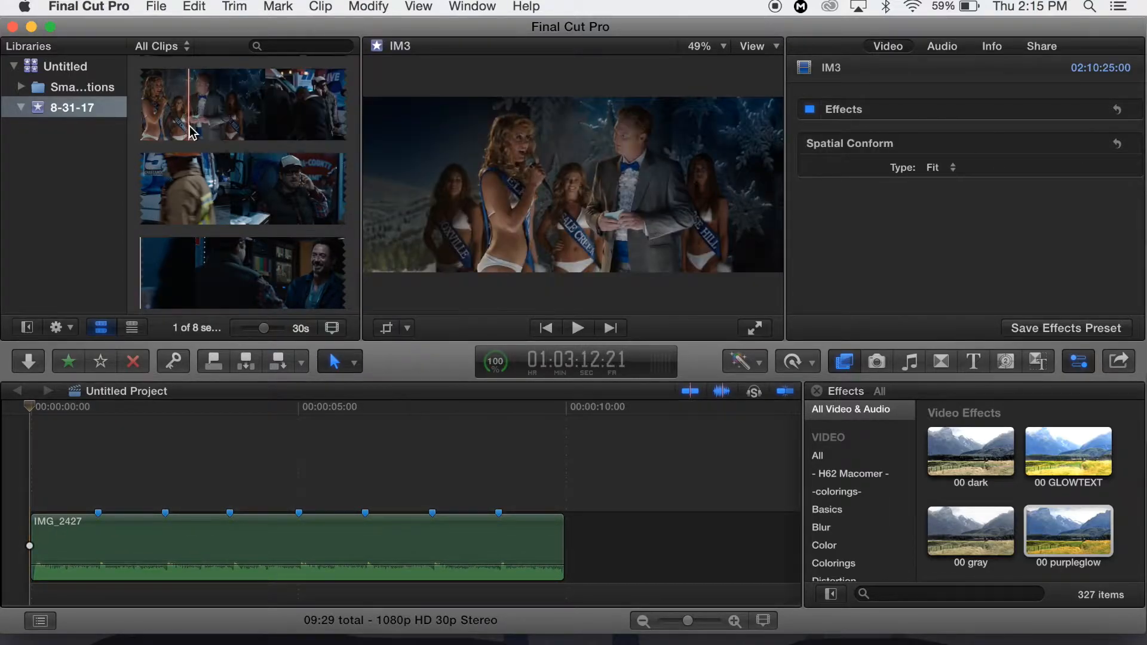
{"action": "scroll", "coordinate": [190, 265], "scroll_direction": "down", "scroll_amount": 3}
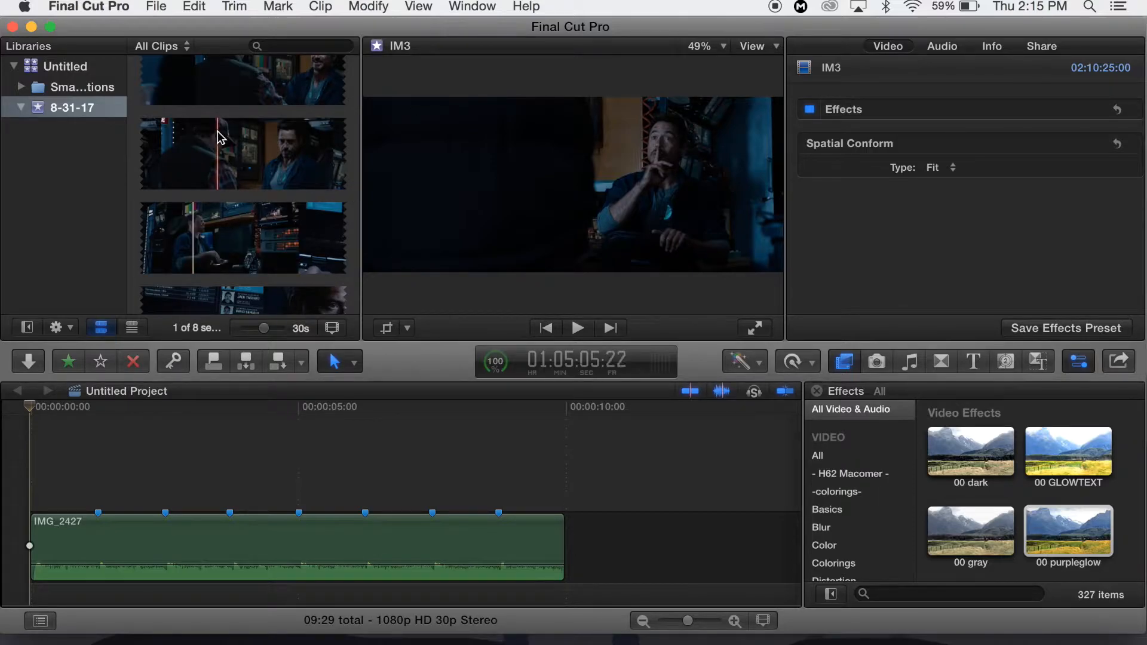
{"action": "left_click_drag", "start_coordinate": [261, 25], "coordinate": [263, 104]}
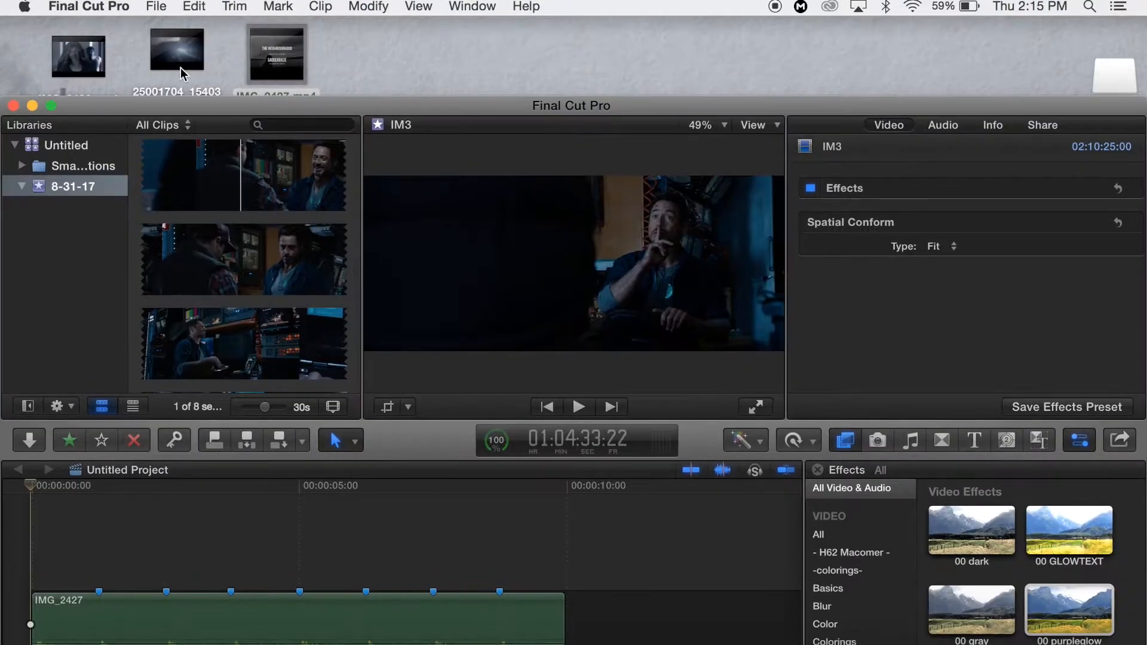
{"action": "left_click_drag", "start_coordinate": [163, 41], "coordinate": [173, 73]}
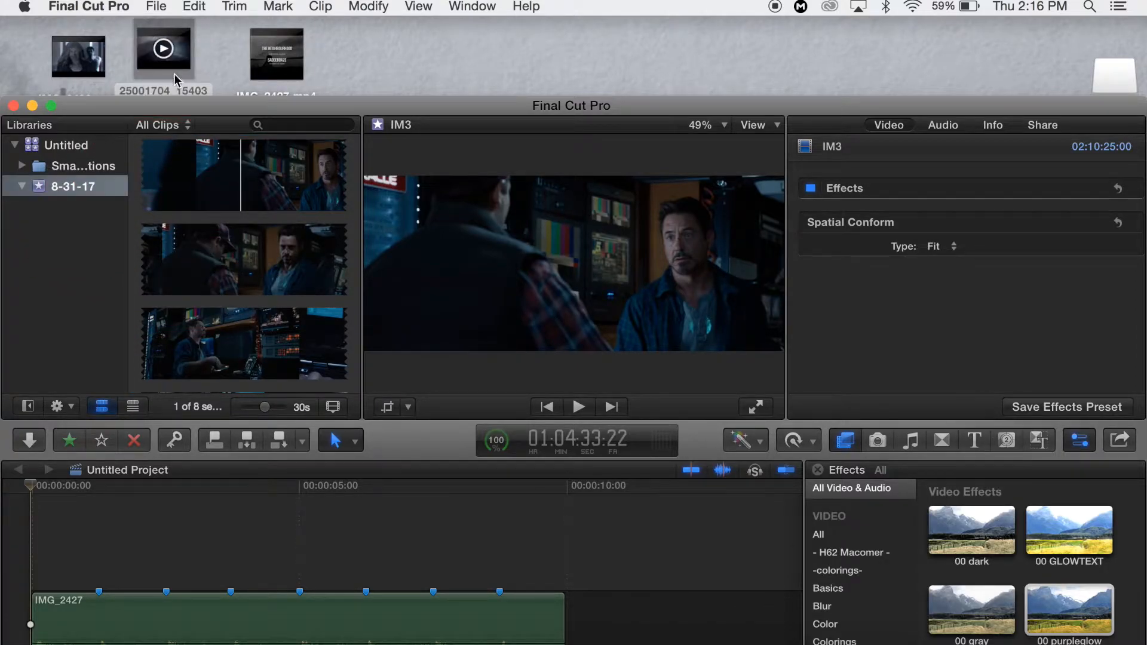
{"action": "double_click", "coordinate": [185, 108]}
Connect the short IM3 shot of the seated man with a finger on his lips at the start of the timeline
{"action": "scroll", "coordinate": [281, 207], "scroll_direction": "down", "scroll_amount": 2}
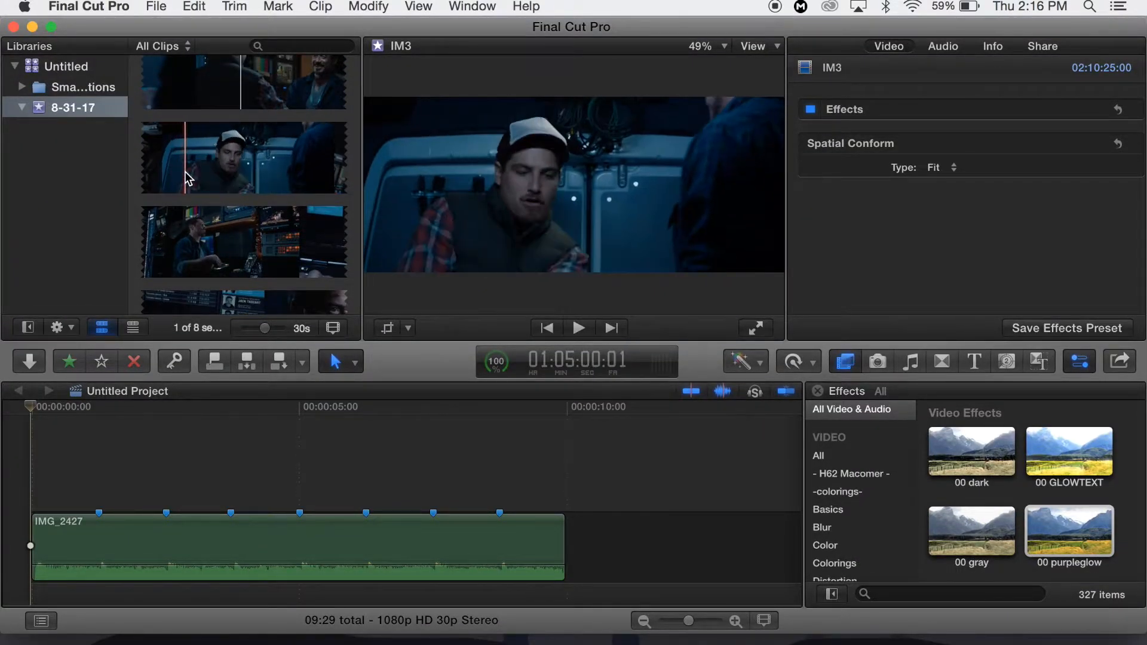
{"action": "scroll", "coordinate": [251, 143], "scroll_direction": "up", "scroll_amount": 3}
{"action": "left_click", "coordinate": [299, 90]}
{"action": "left_click_drag", "start_coordinate": [300, 75], "coordinate": [69, 456]}
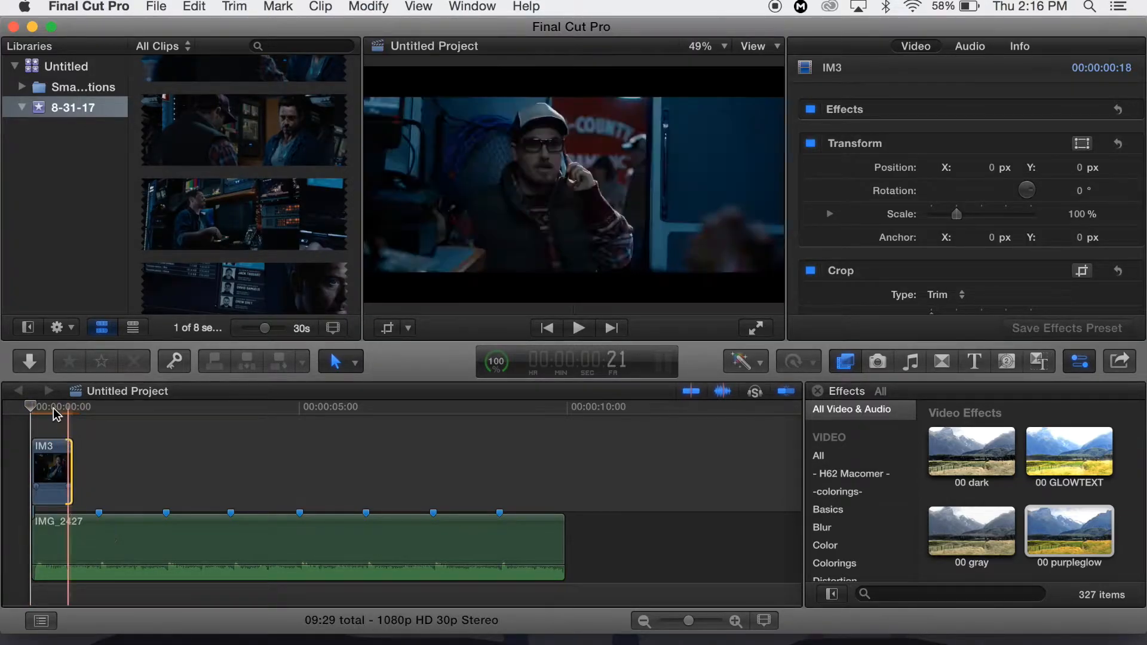
Apply the Crop type of cropping to the IM3 clip so the picture fills the frame
{"action": "left_click", "coordinate": [51, 408]}
{"action": "left_click", "coordinate": [39, 445]}
{"action": "left_click", "coordinate": [387, 327]}
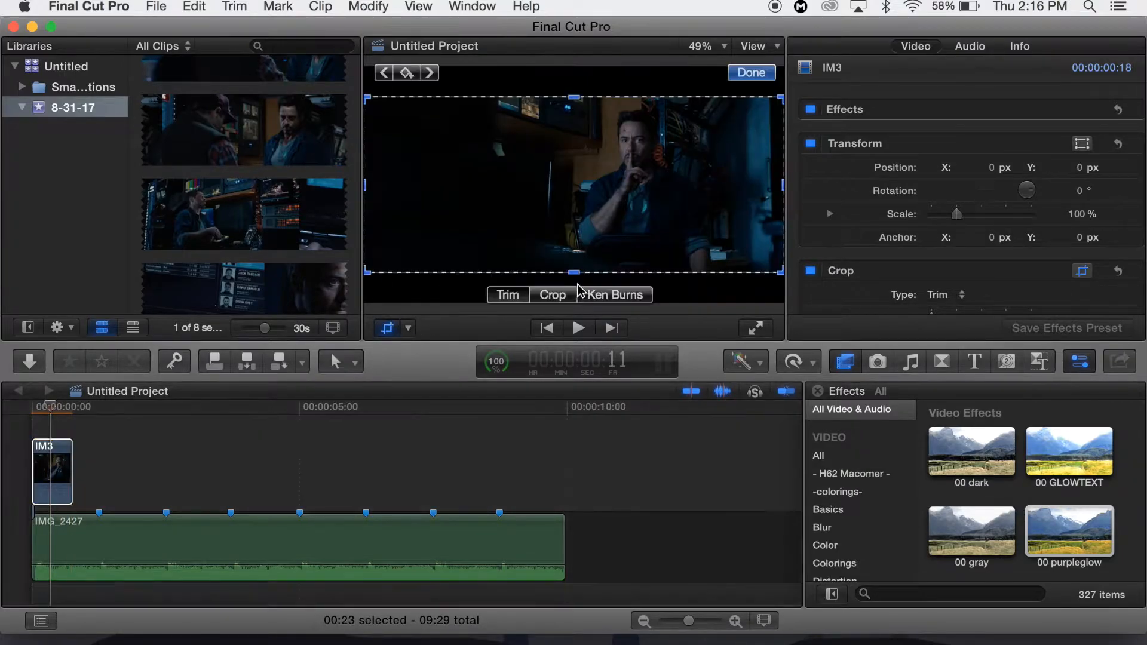
{"action": "left_click", "coordinate": [555, 294]}
{"action": "left_click", "coordinate": [752, 72]}
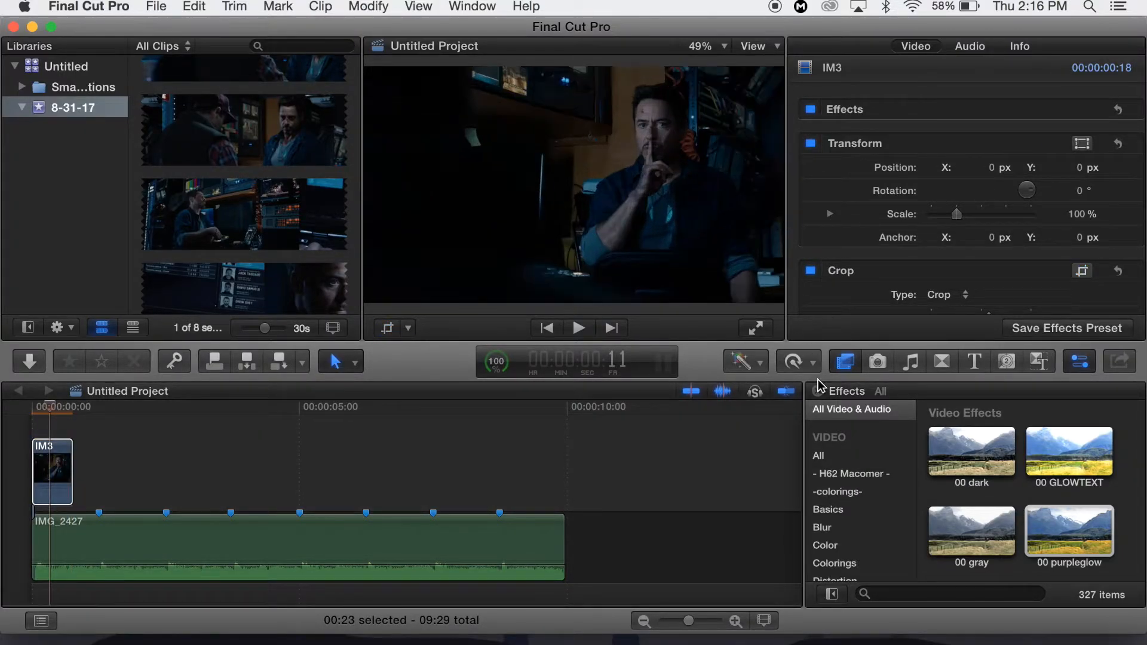
Slow the IM3 clip to 25% speed and trim its end to the first marker at 00:00:01:08
{"action": "left_click", "coordinate": [795, 362]}
{"action": "mouse_move", "coordinate": [811, 385]}
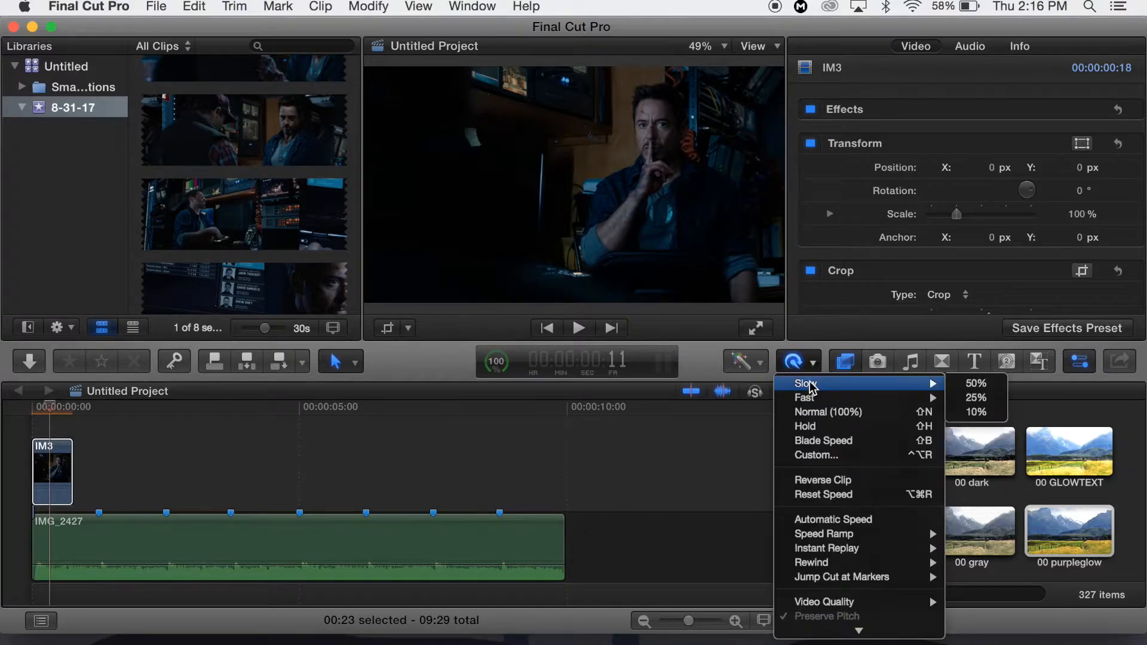
{"action": "left_click", "coordinate": [966, 395]}
{"action": "left_click", "coordinate": [816, 361]}
{"action": "left_click", "coordinate": [984, 398]}
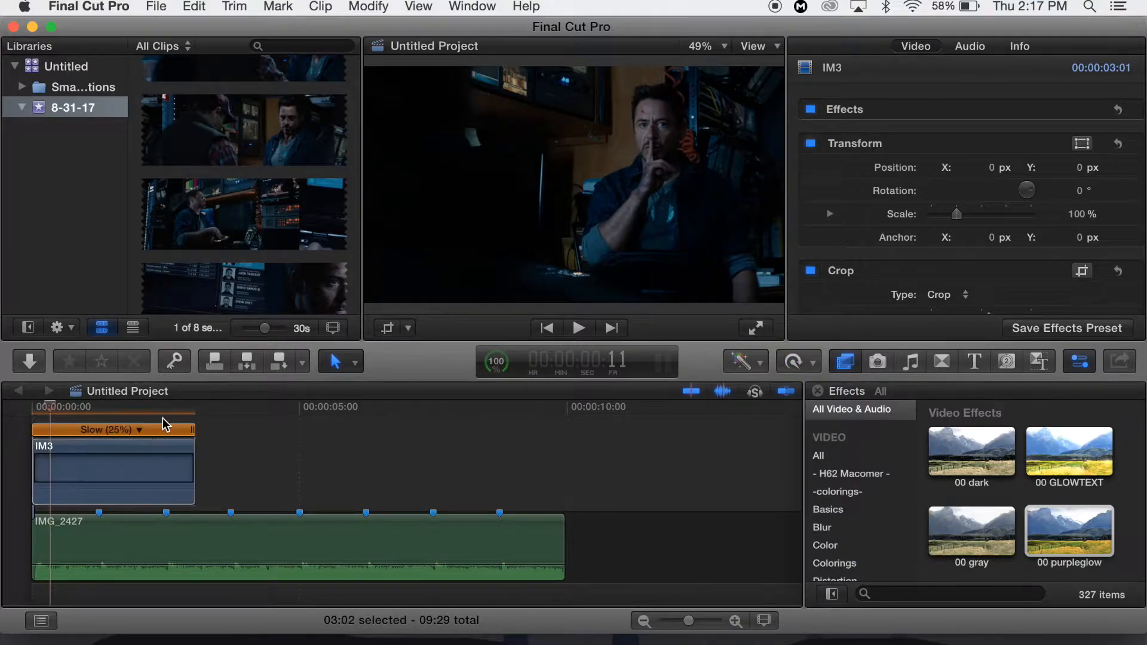
{"action": "left_click_drag", "start_coordinate": [193, 443], "coordinate": [101, 443]}
{"action": "left_click", "coordinate": [72, 472]}
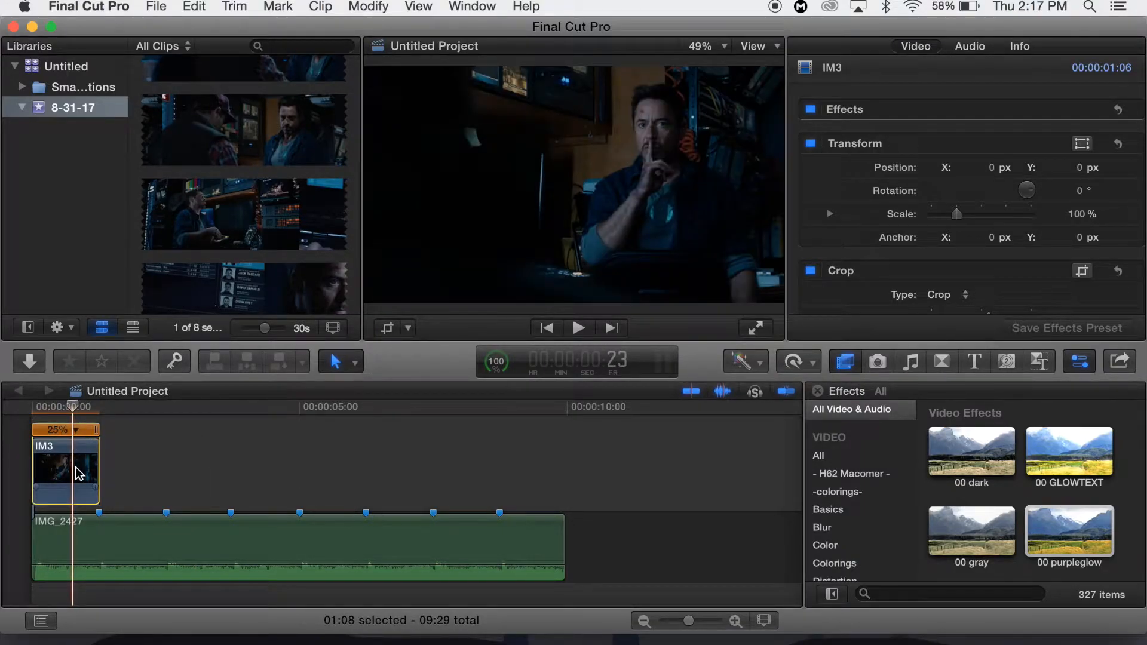
Render the selected IM3 clip and set its retiming video quality to Optical Flow
{"action": "left_click", "coordinate": [362, 6]}
{"action": "left_click", "coordinate": [417, 352]}
{"action": "left_click", "coordinate": [794, 362]}
{"action": "mouse_move", "coordinate": [873, 604]}
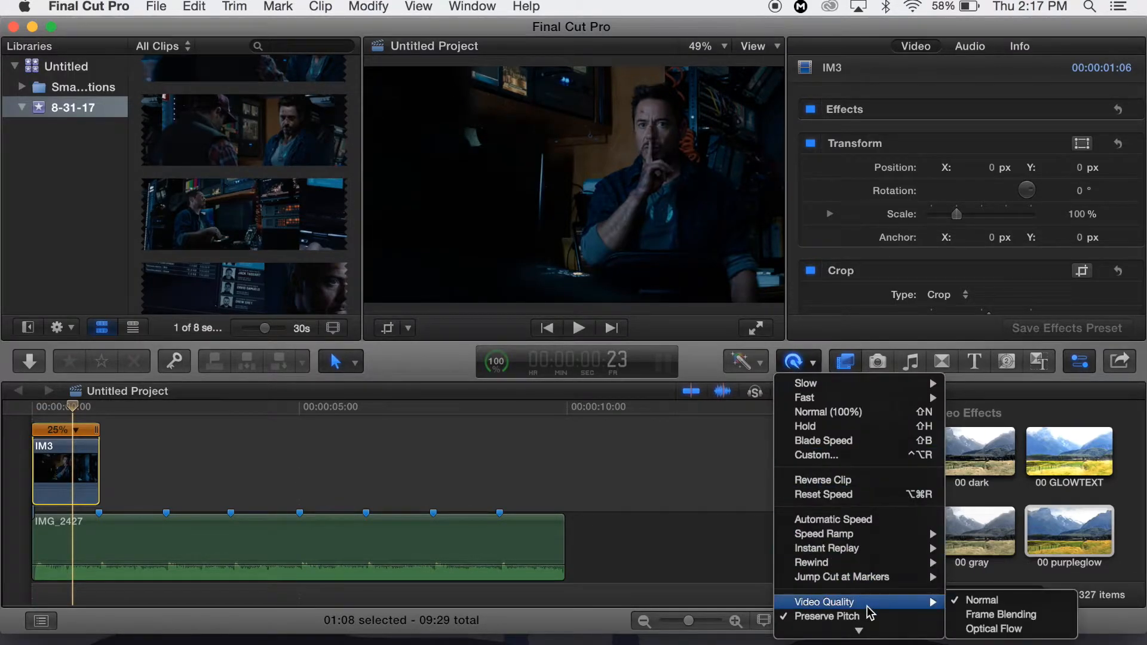
{"action": "left_click", "coordinate": [983, 628]}
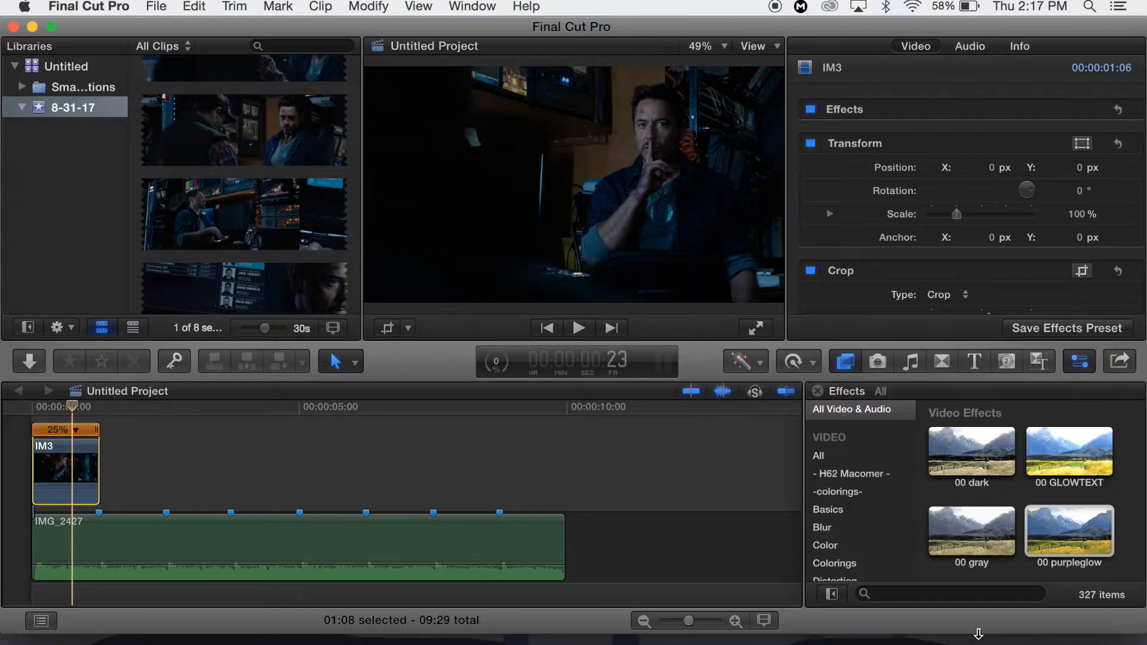
Check the background tasks, and render the whole project before returning the playhead to the start
{"action": "key", "text": "super+9"}
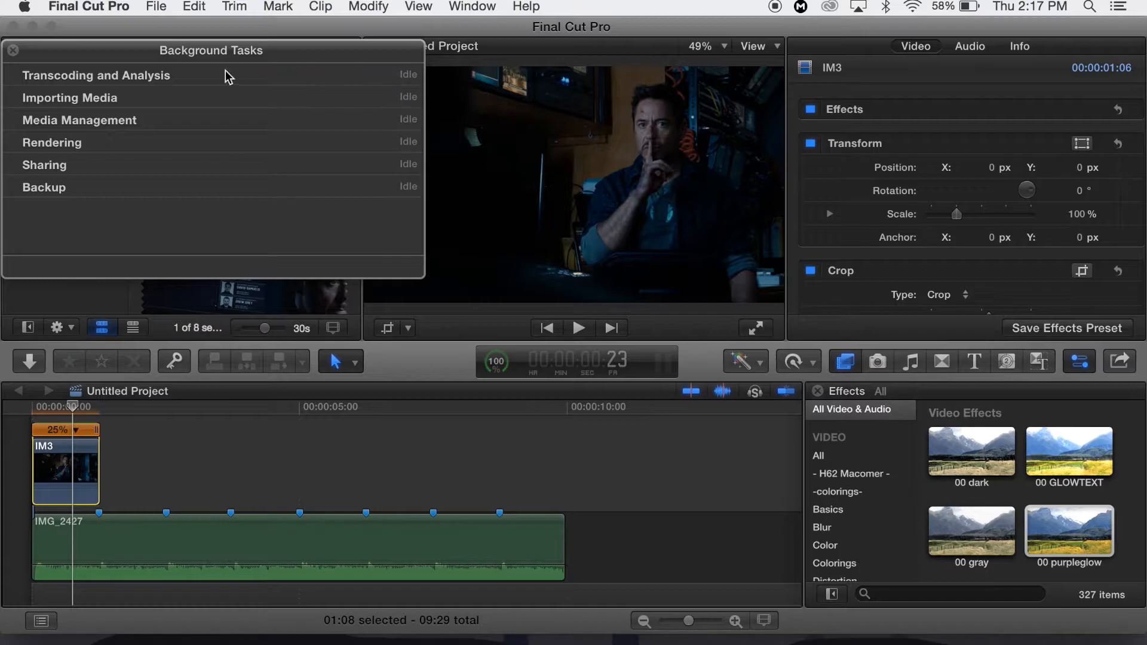
{"action": "left_click", "coordinate": [13, 51]}
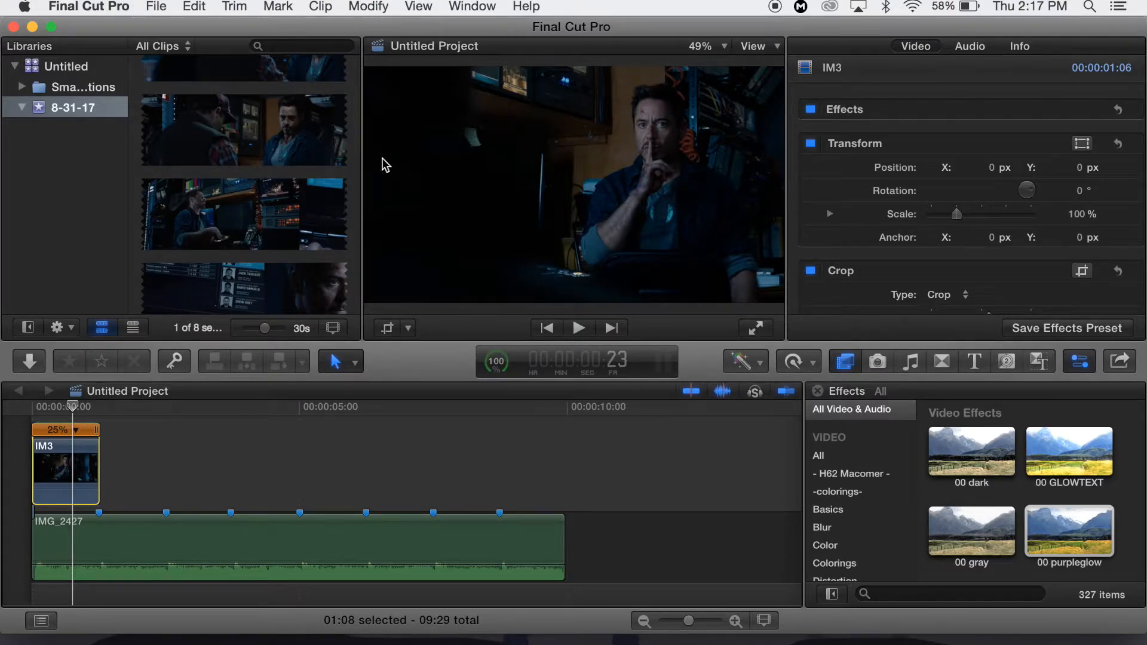
{"action": "left_click", "coordinate": [368, 6]}
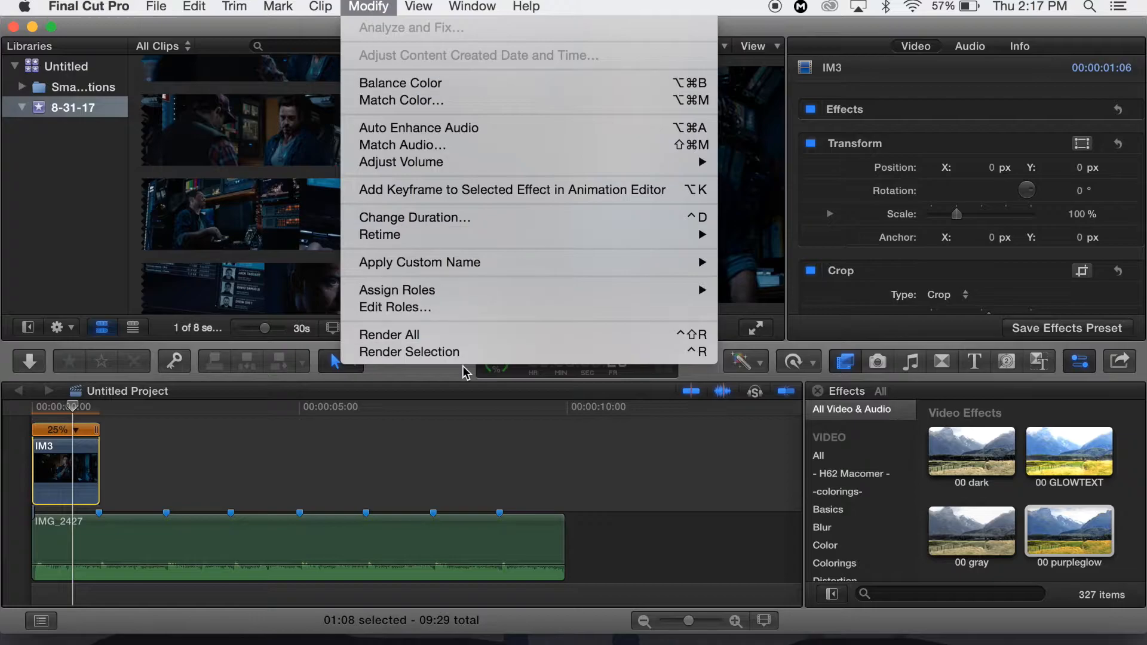
{"action": "left_click", "coordinate": [435, 336]}
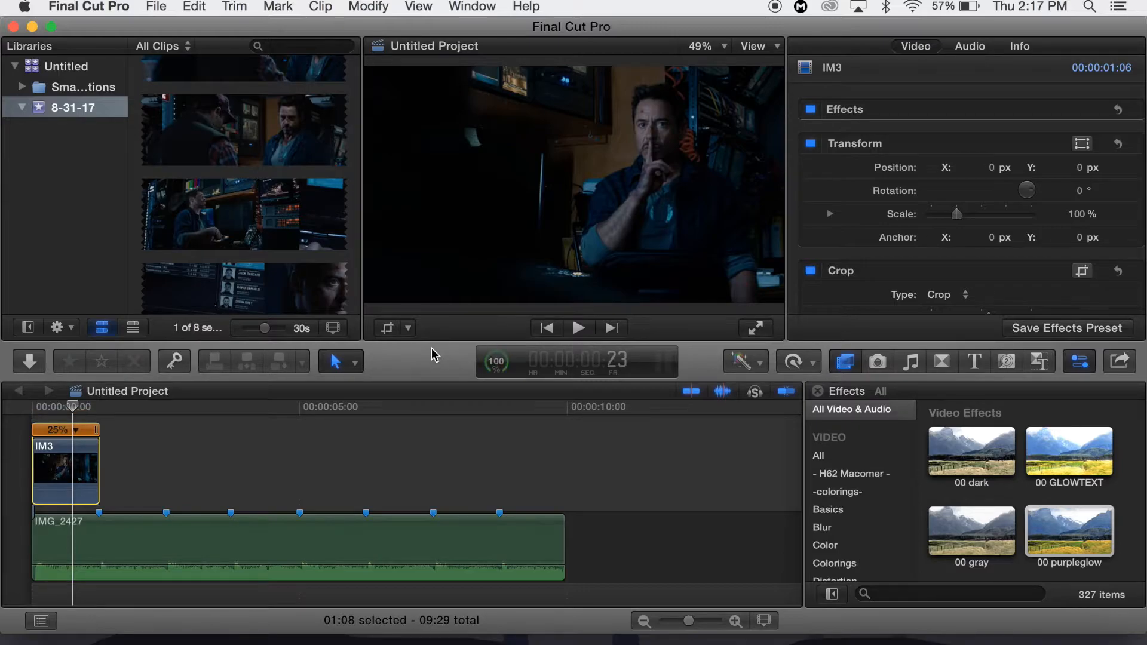
{"action": "left_click", "coordinate": [13, 430]}
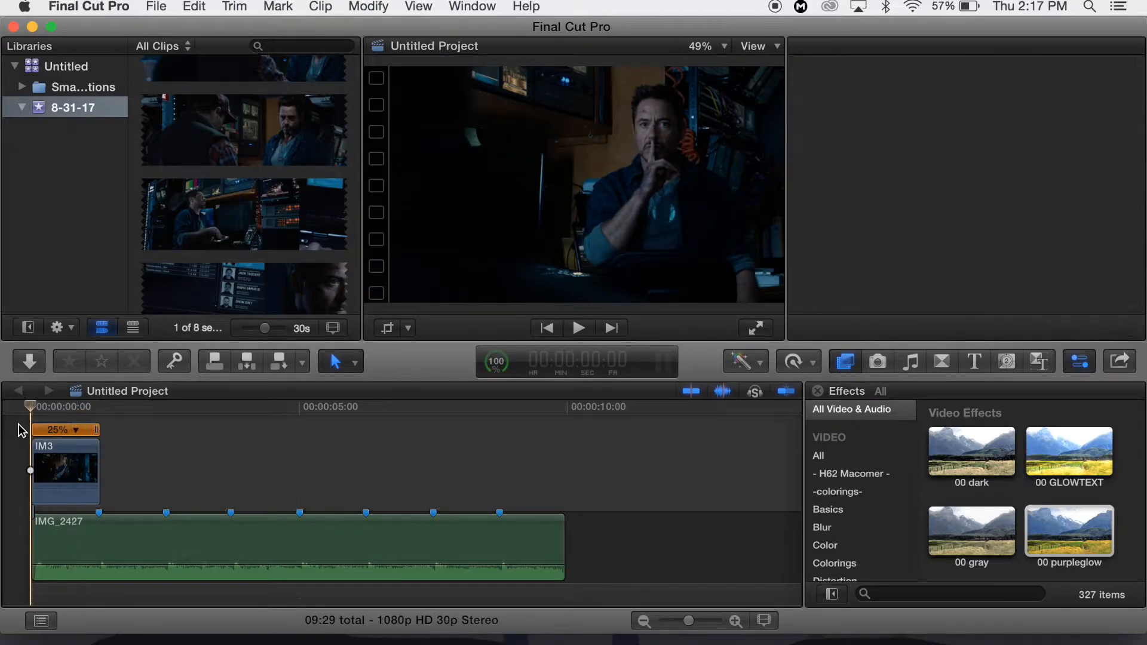
{"action": "left_click_drag", "start_coordinate": [26, 411], "coordinate": [299, 411]}
{"action": "left_click_drag", "start_coordinate": [485, 442], "coordinate": [2, 416]}
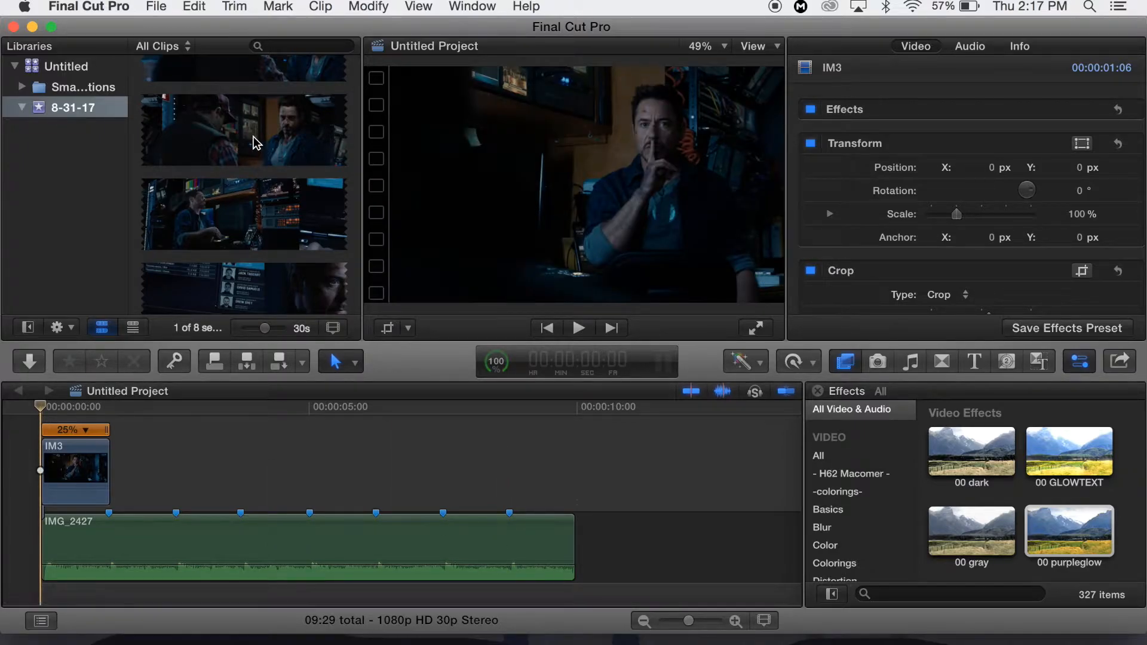
Find the dark close-up of the man's face in the IM3 footage and place a short section after the first timeline clip
{"action": "scroll", "coordinate": [254, 137], "scroll_direction": "down", "scroll_amount": 5}
{"action": "scroll", "coordinate": [253, 138], "scroll_direction": "up", "scroll_amount": 3}
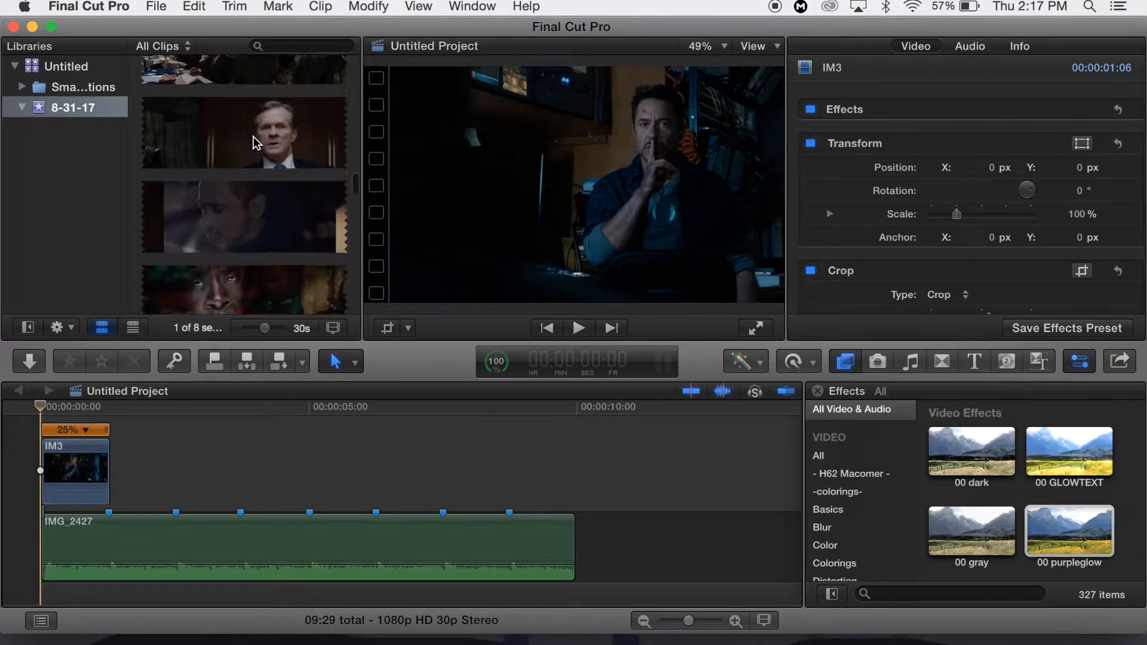
{"action": "left_click", "coordinate": [145, 154]}
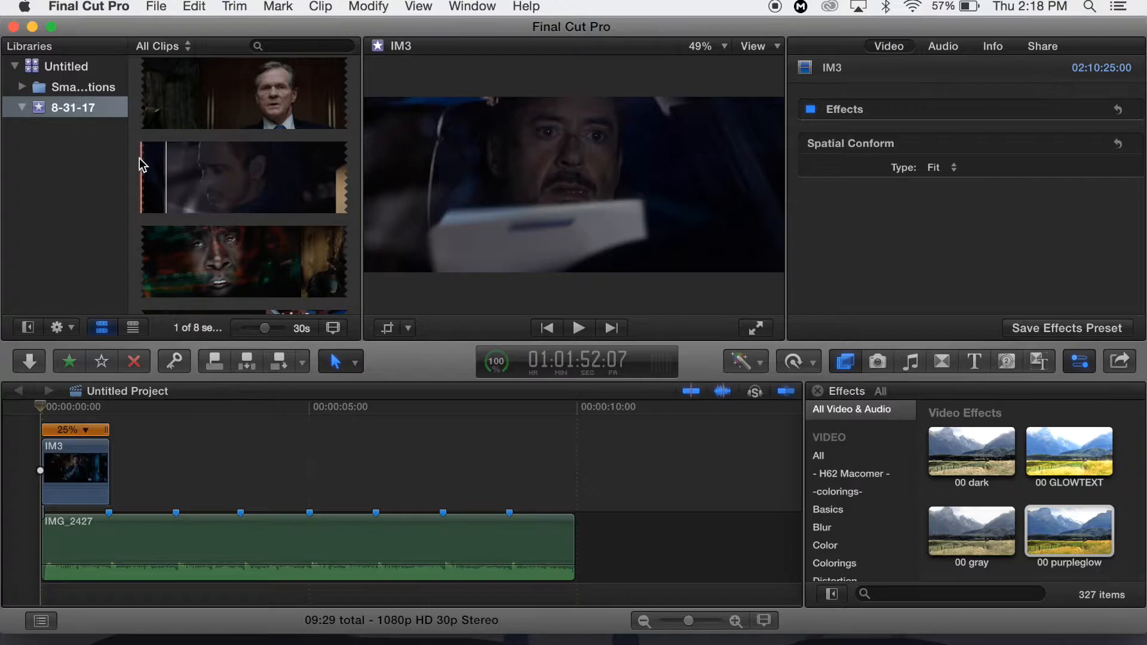
{"action": "left_click", "coordinate": [296, 90]}
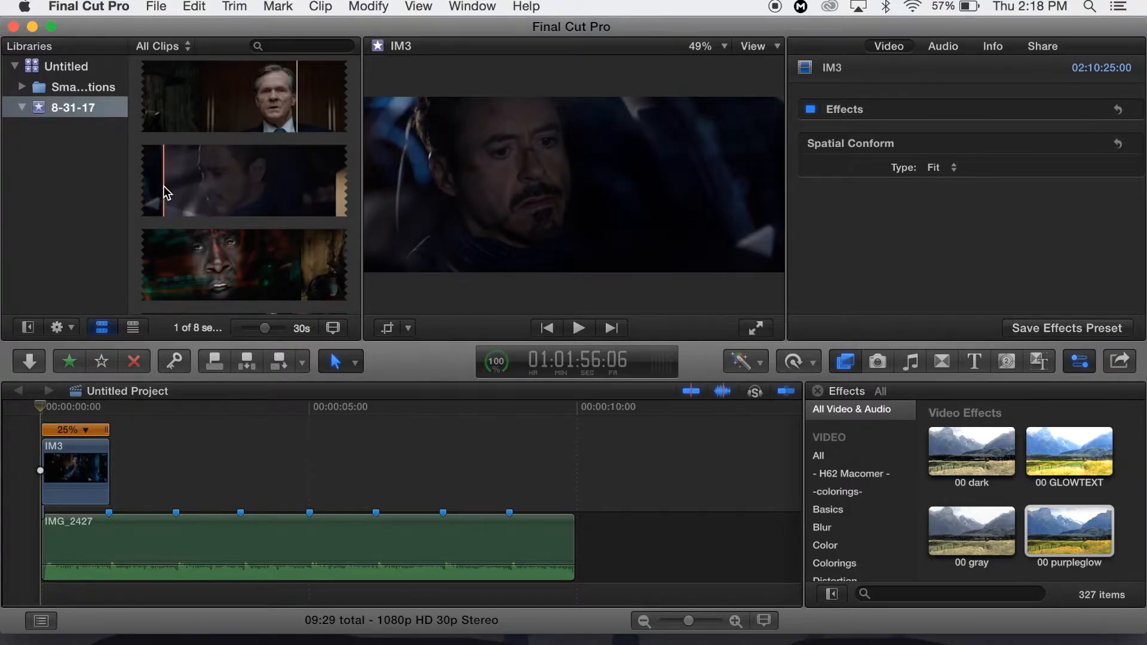
{"action": "left_click_drag", "start_coordinate": [168, 192], "coordinate": [114, 465]}
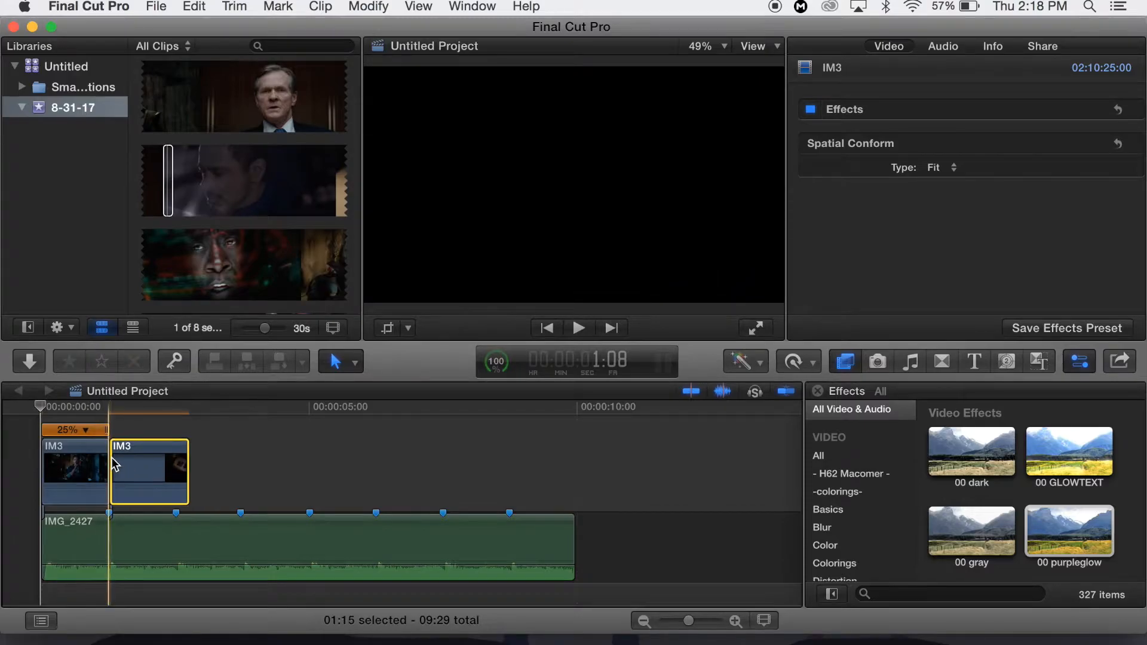
Split the second IM3 clip at 00:00:02:00 with the Blade tool and delete the part after the cut
{"action": "left_click", "coordinate": [148, 408]}
{"action": "key", "text": "b"}
{"action": "left_click", "coordinate": [148, 463]}
{"action": "key", "text": "a"}
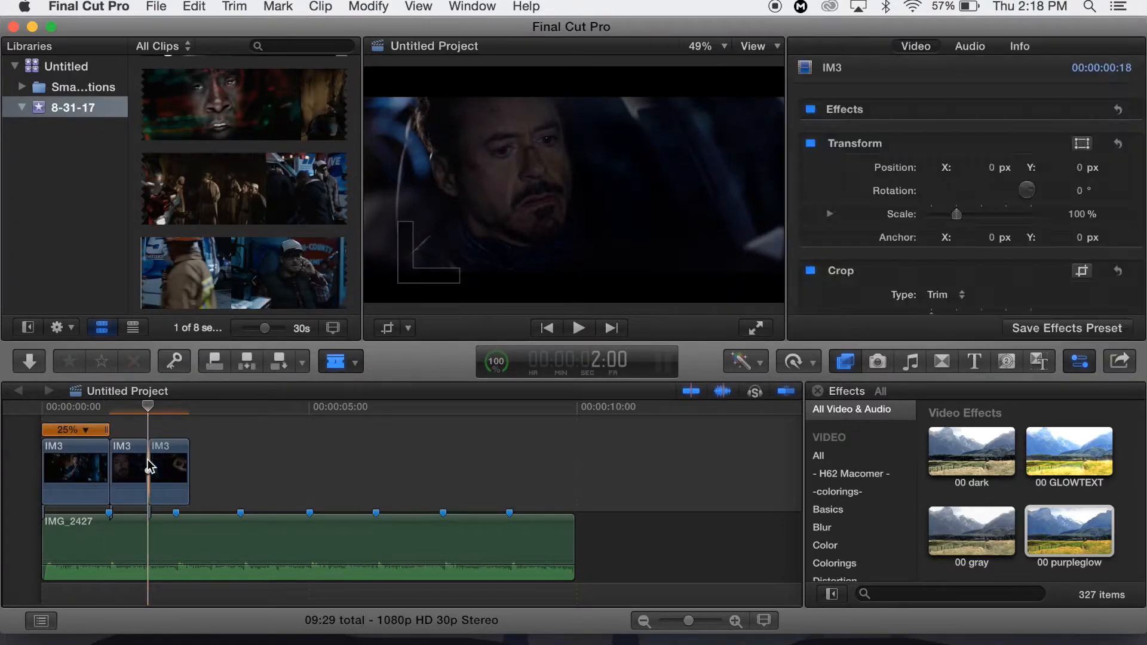
{"action": "left_click", "coordinate": [174, 450]}
{"action": "key", "text": "Delete"}
Apply the Crop type of cropping to the second IM3 clip so the picture fills the frame, and render the clip
{"action": "left_click", "coordinate": [126, 406]}
{"action": "left_click", "coordinate": [141, 467]}
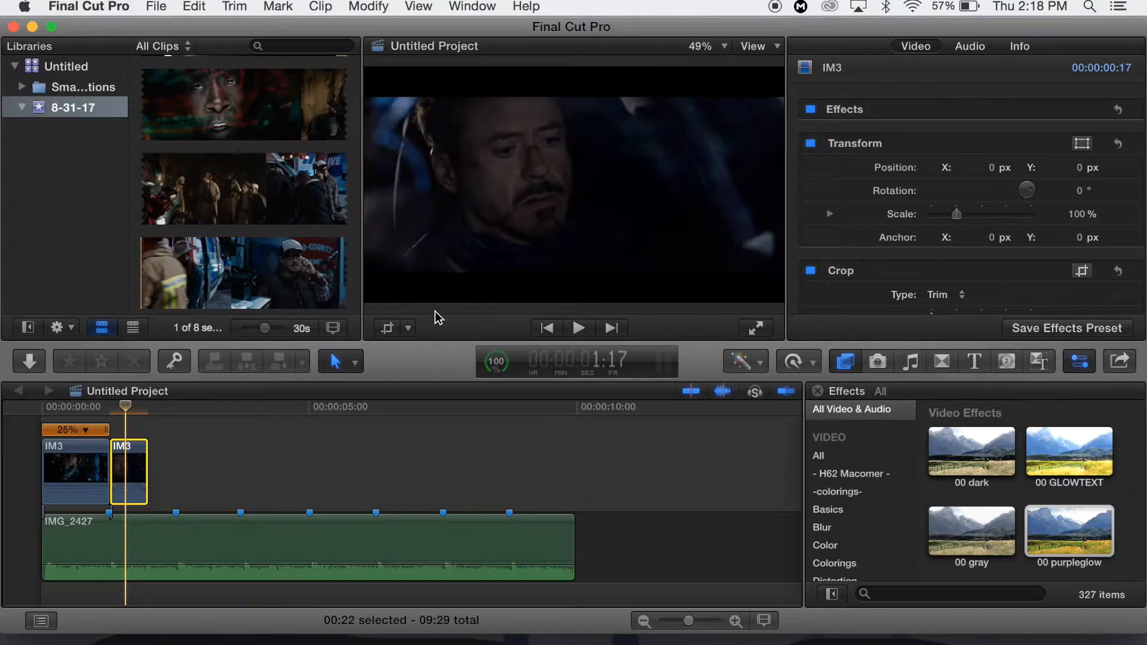
{"action": "left_click", "coordinate": [387, 329]}
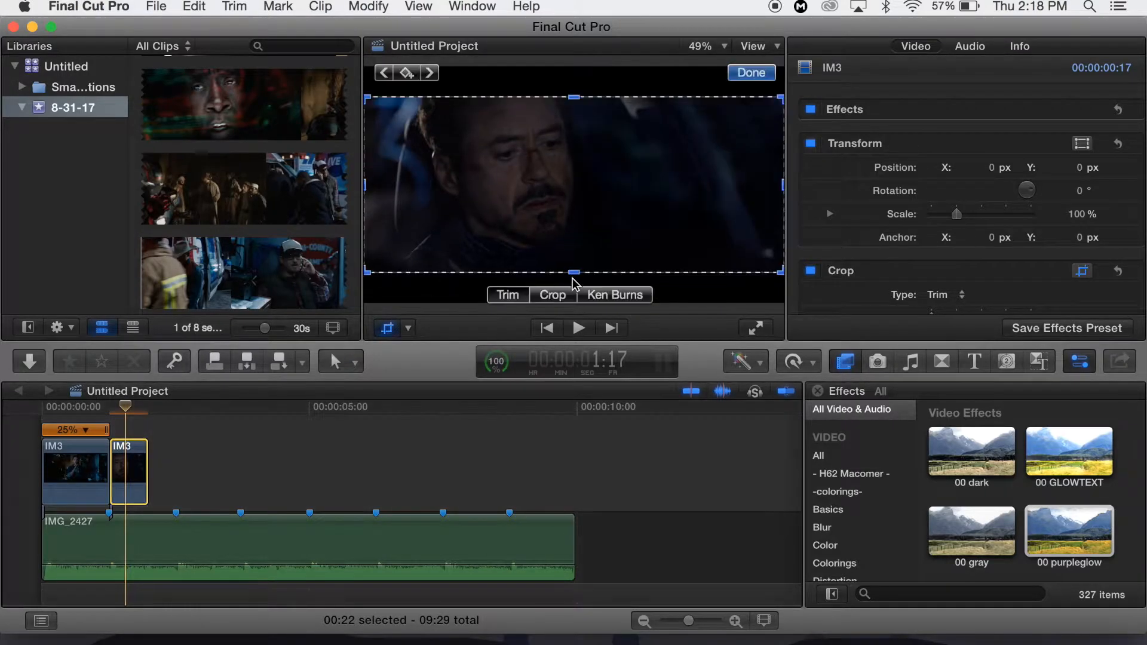
{"action": "left_click", "coordinate": [545, 299]}
{"action": "left_click", "coordinate": [738, 73]}
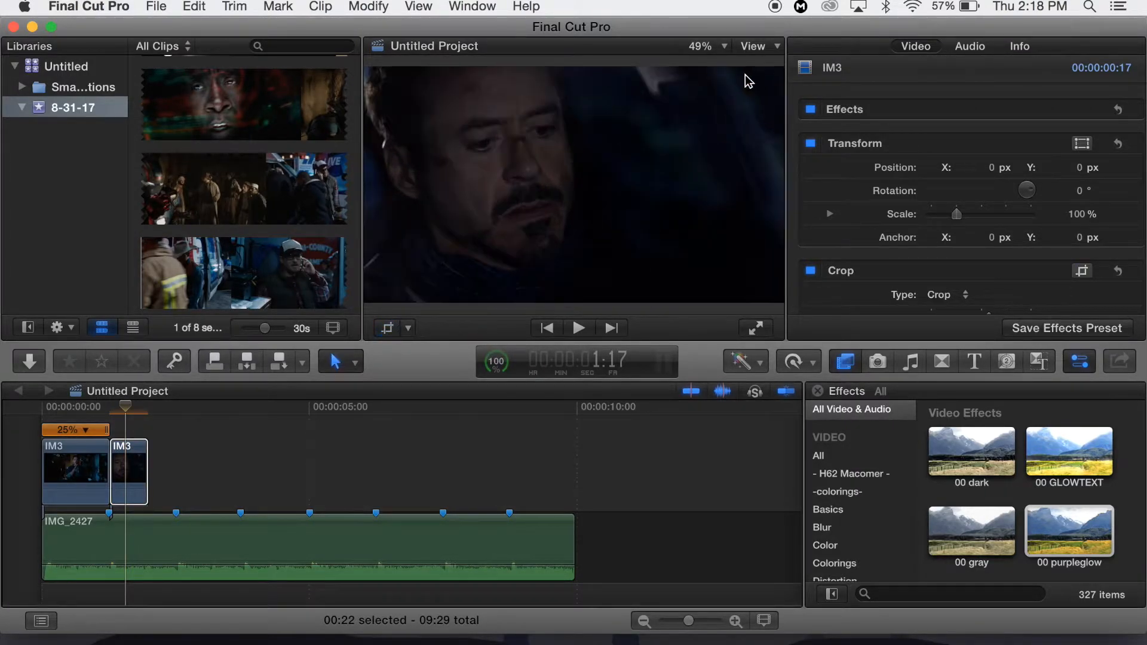
{"action": "left_click", "coordinate": [138, 464]}
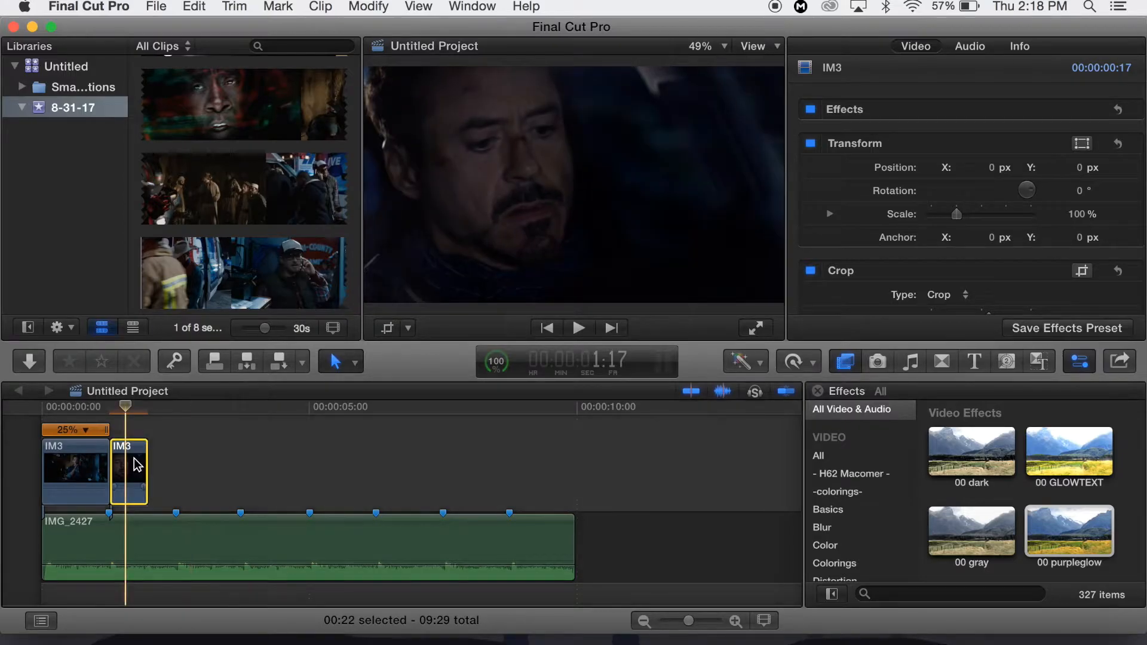
{"action": "left_click", "coordinate": [345, 4]}
{"action": "left_click", "coordinate": [424, 356]}
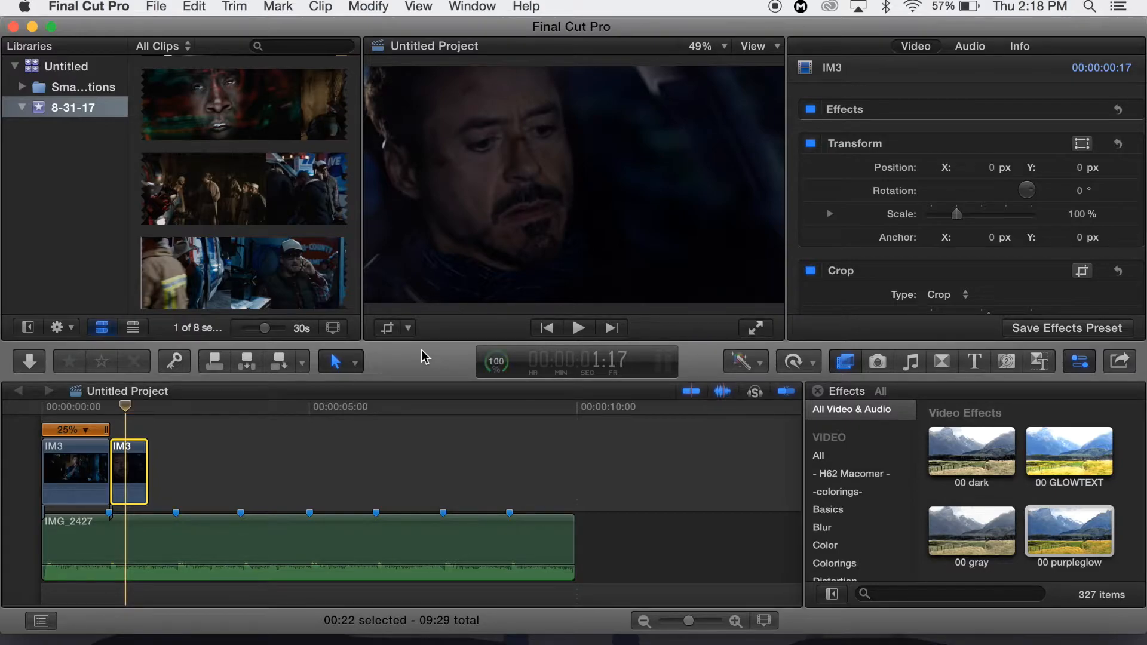
Slow the second IM3 clip to 25% speed and trim its end to the second audio marker
{"action": "left_click", "coordinate": [809, 362]}
{"action": "mouse_move", "coordinate": [804, 381]}
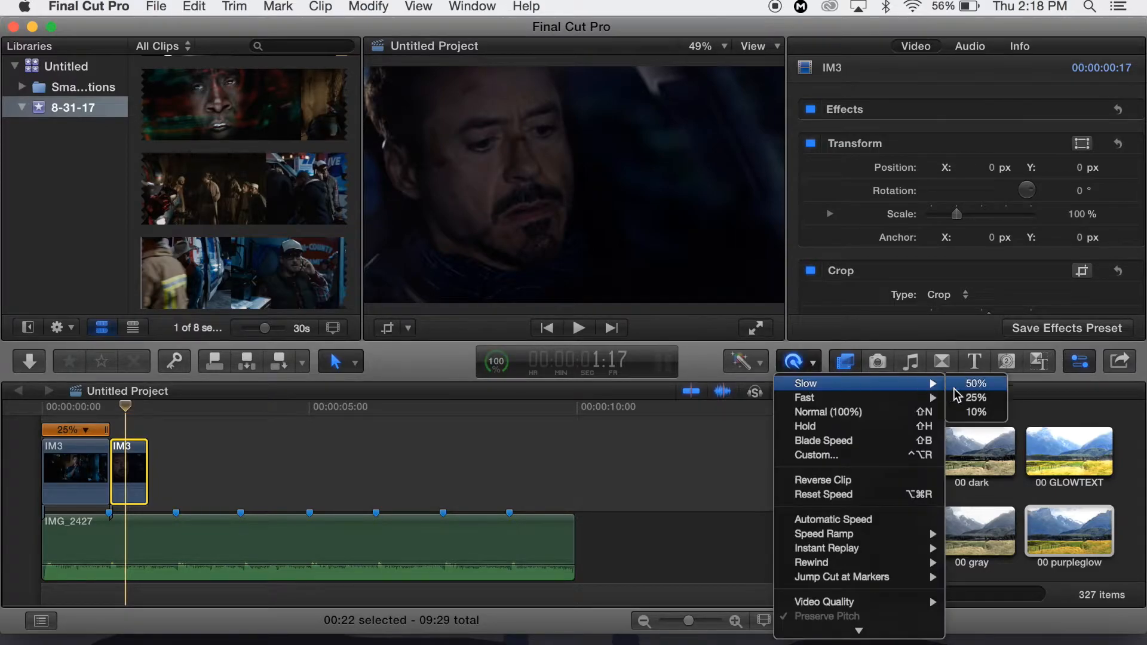
{"action": "left_click", "coordinate": [962, 397]}
{"action": "left_click_drag", "start_coordinate": [265, 449], "coordinate": [176, 450]}
Render the second IM3 clip and set its retiming video quality to Optical Flow
{"action": "left_click", "coordinate": [377, 5]}
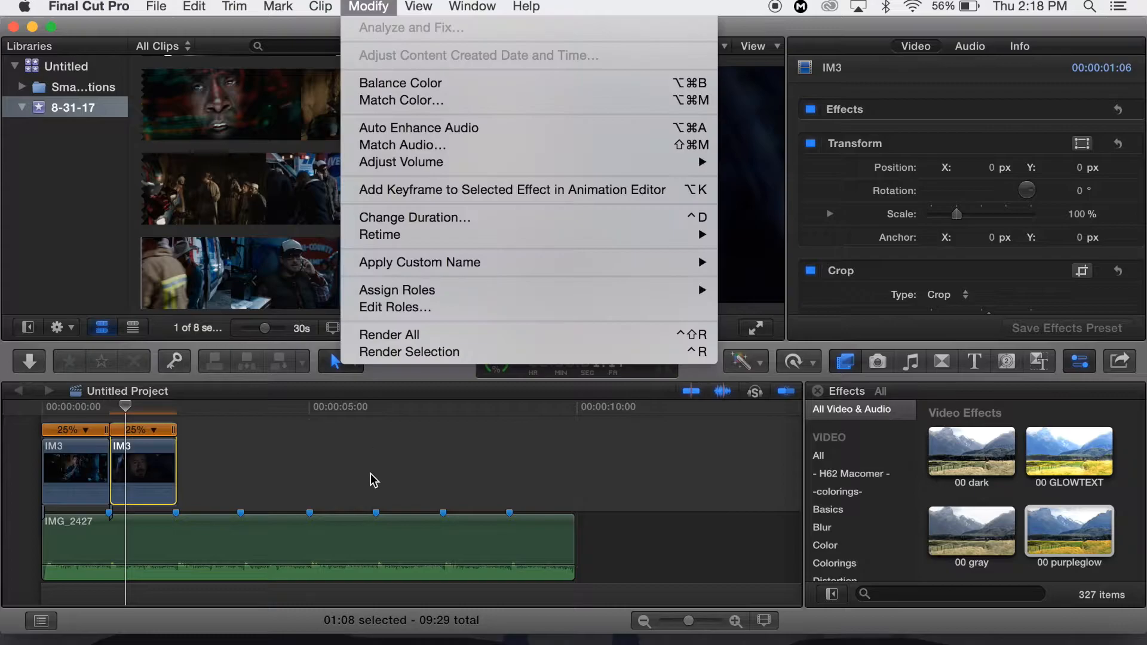
{"action": "left_click", "coordinate": [396, 352]}
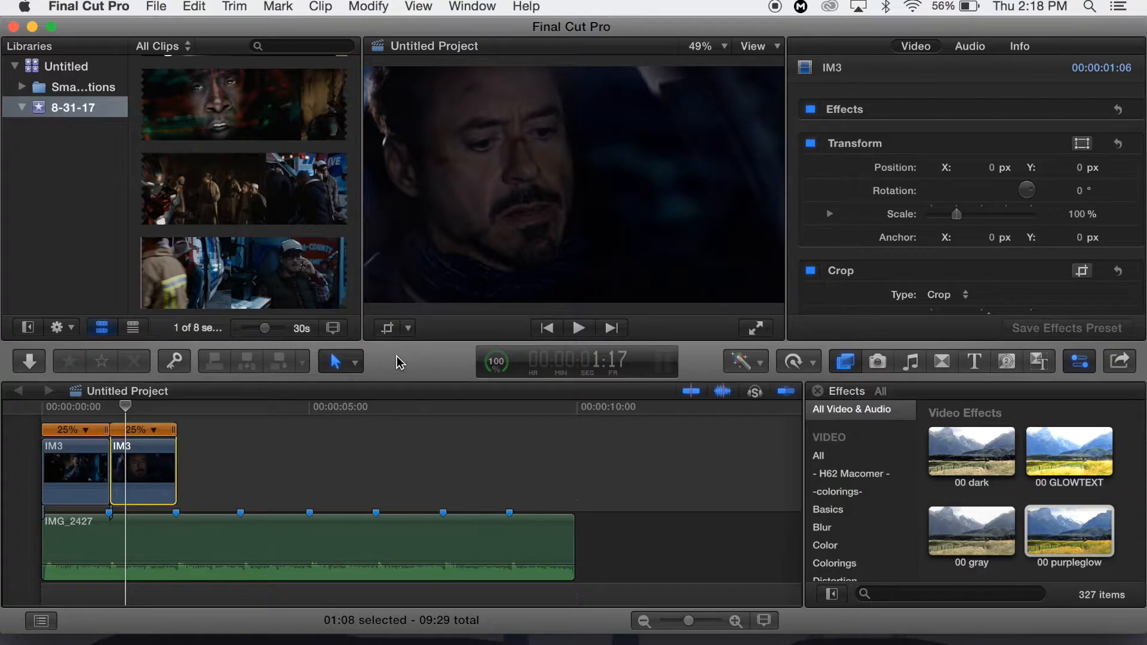
{"action": "left_click", "coordinate": [813, 362]}
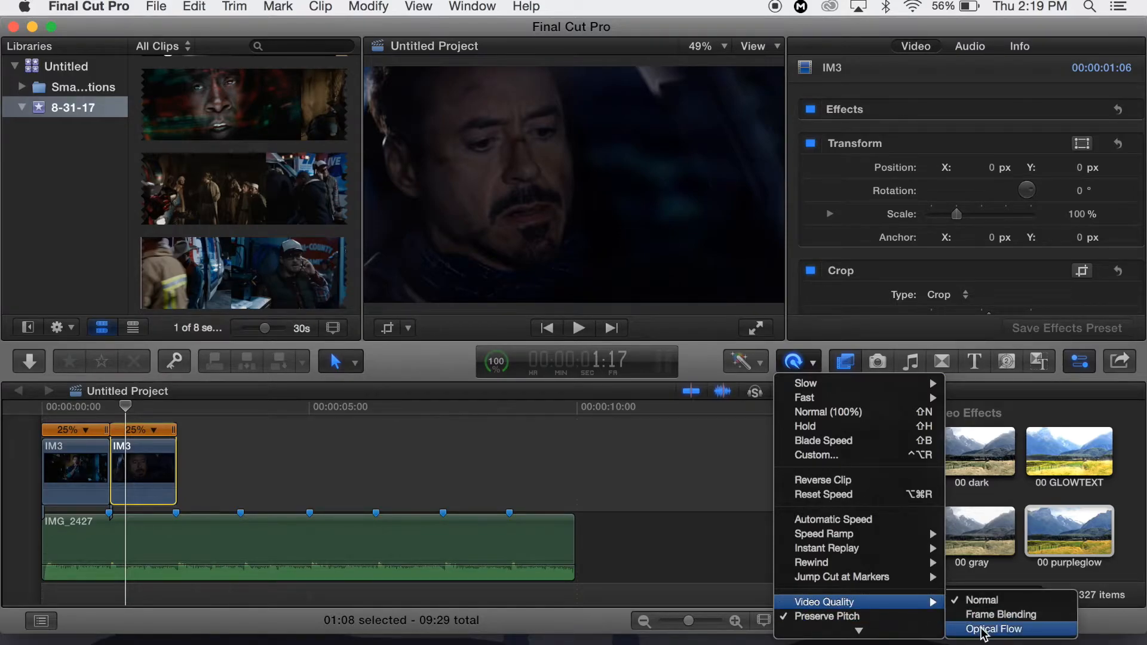
{"action": "left_click", "coordinate": [980, 630]}
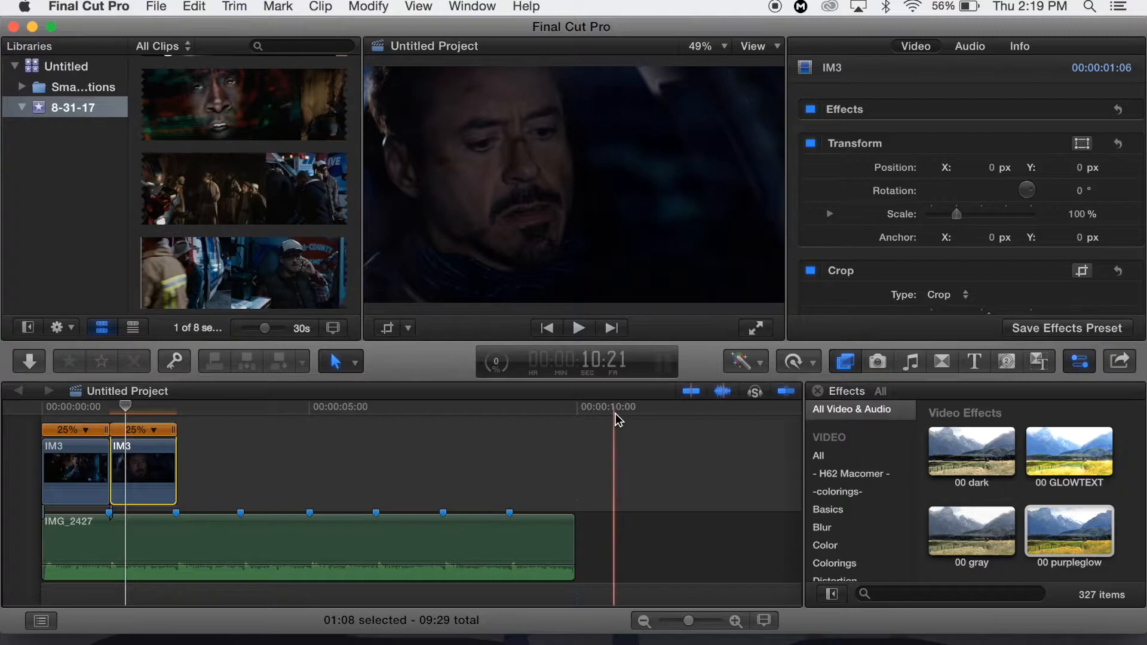
{"action": "left_click", "coordinate": [801, 361]}
{"action": "mouse_move", "coordinate": [875, 602]}
{"action": "left_click", "coordinate": [1009, 630]}
{"action": "left_click", "coordinate": [787, 355]}
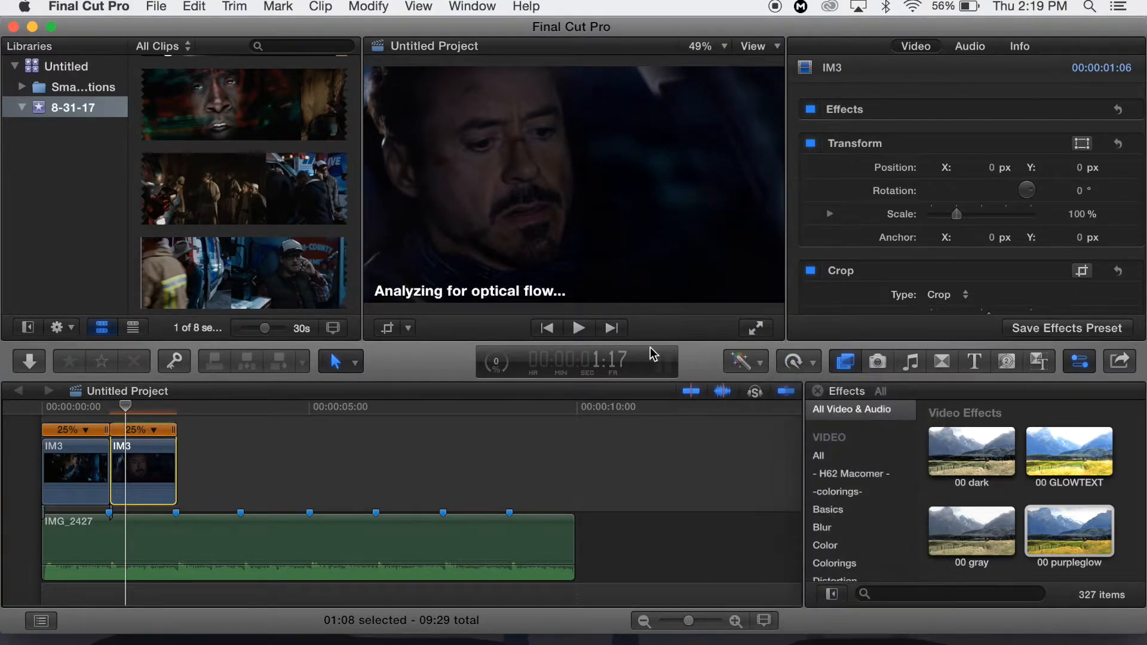
Check the background tasks, render the selected second clip again, and return the playhead to the start
{"action": "left_click", "coordinate": [496, 363]}
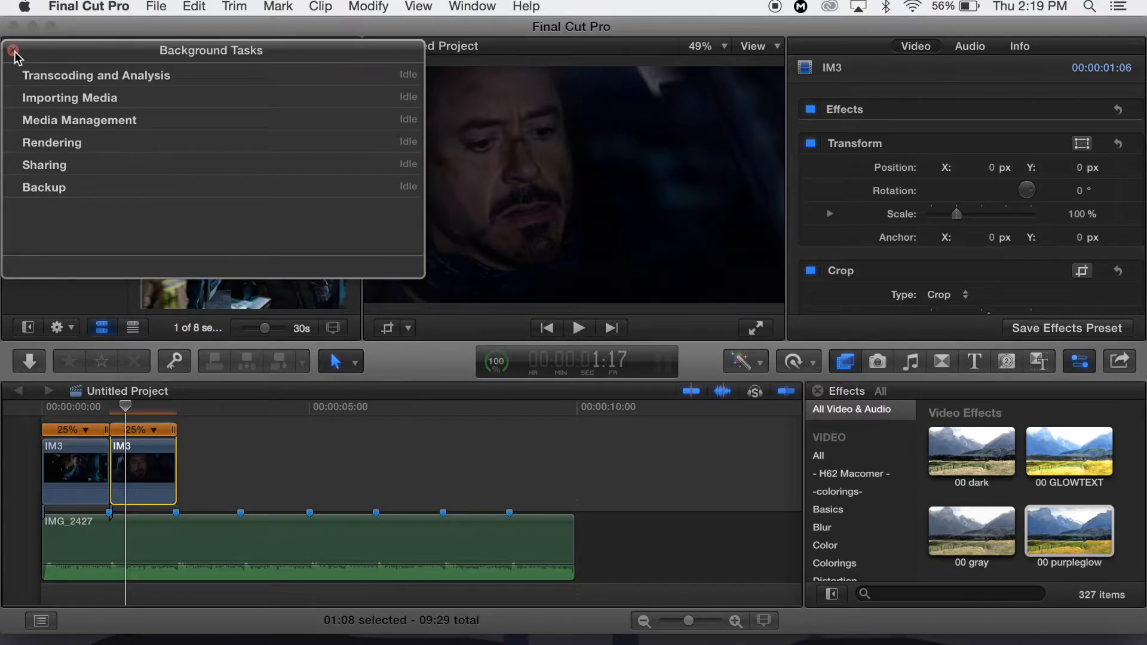
{"action": "left_click", "coordinate": [13, 50]}
{"action": "left_click", "coordinate": [368, 6]}
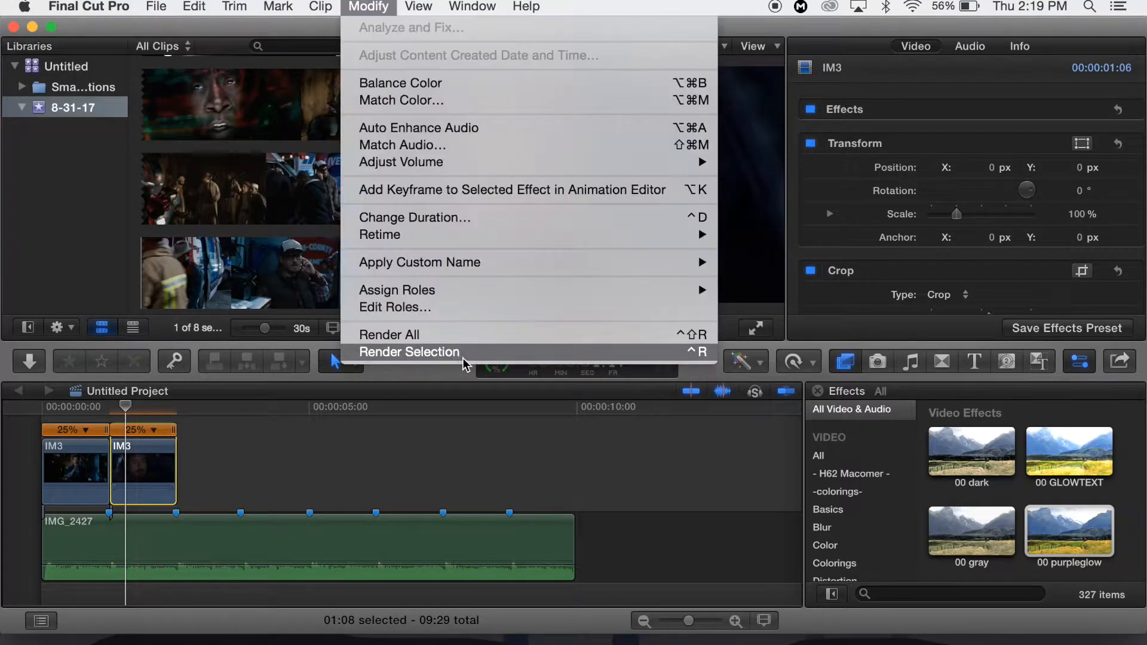
{"action": "left_click", "coordinate": [435, 365]}
{"action": "left_click", "coordinate": [40, 435]}
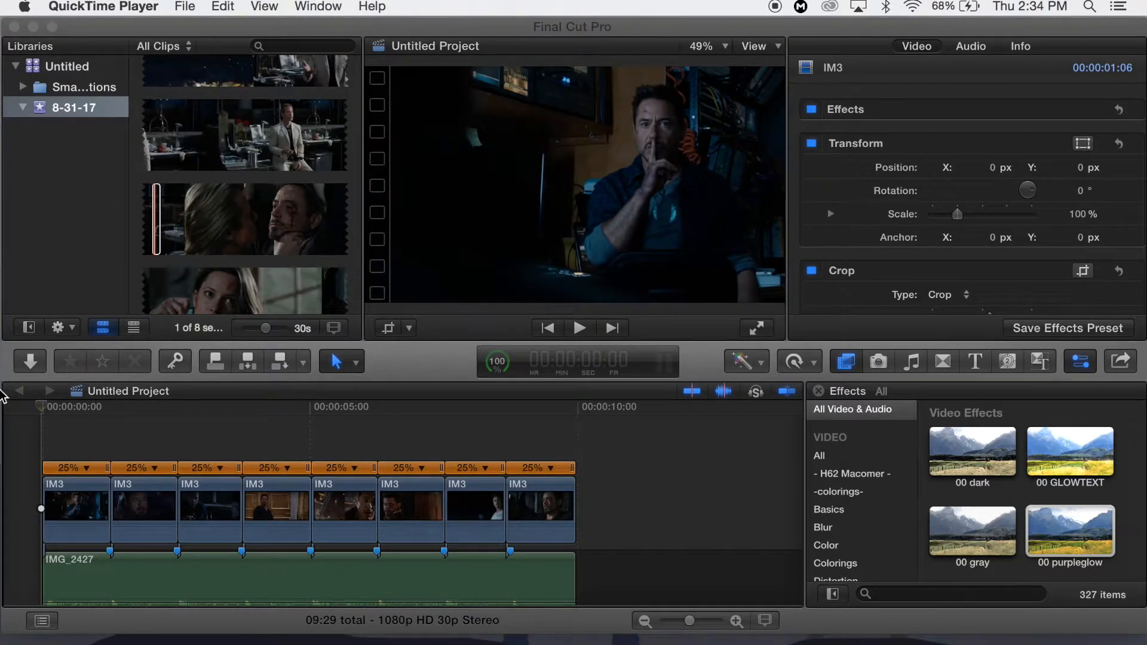
Play the eight-clip timeline from the start to review the timing of the edit
{"action": "left_click", "coordinate": [12, 424]}
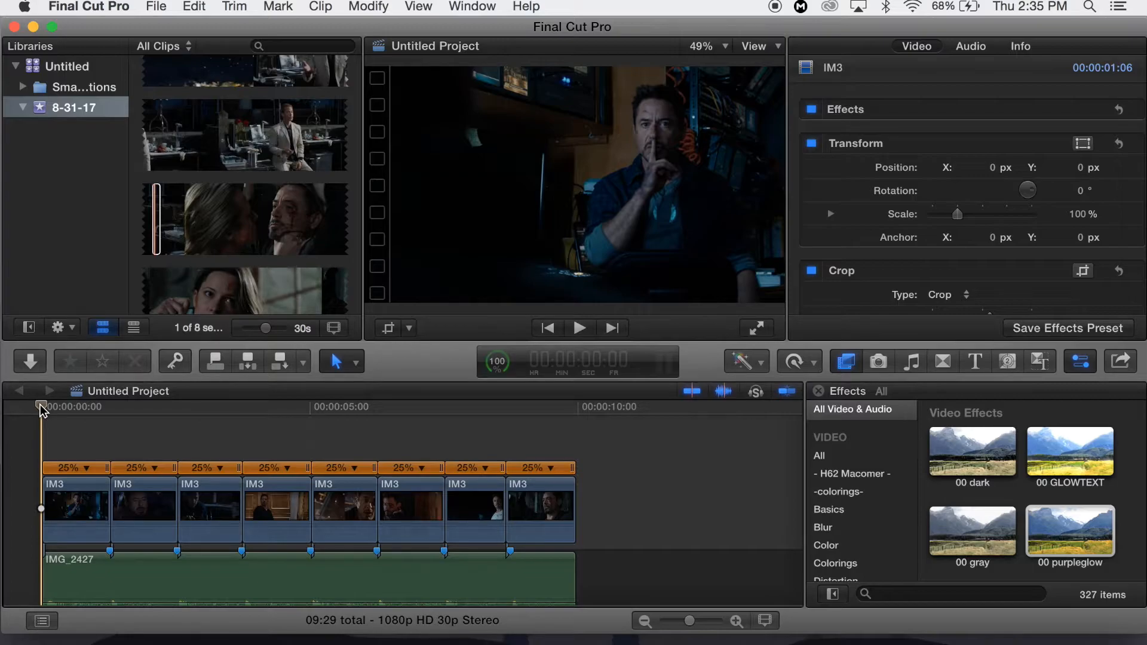
{"action": "key", "text": "space"}
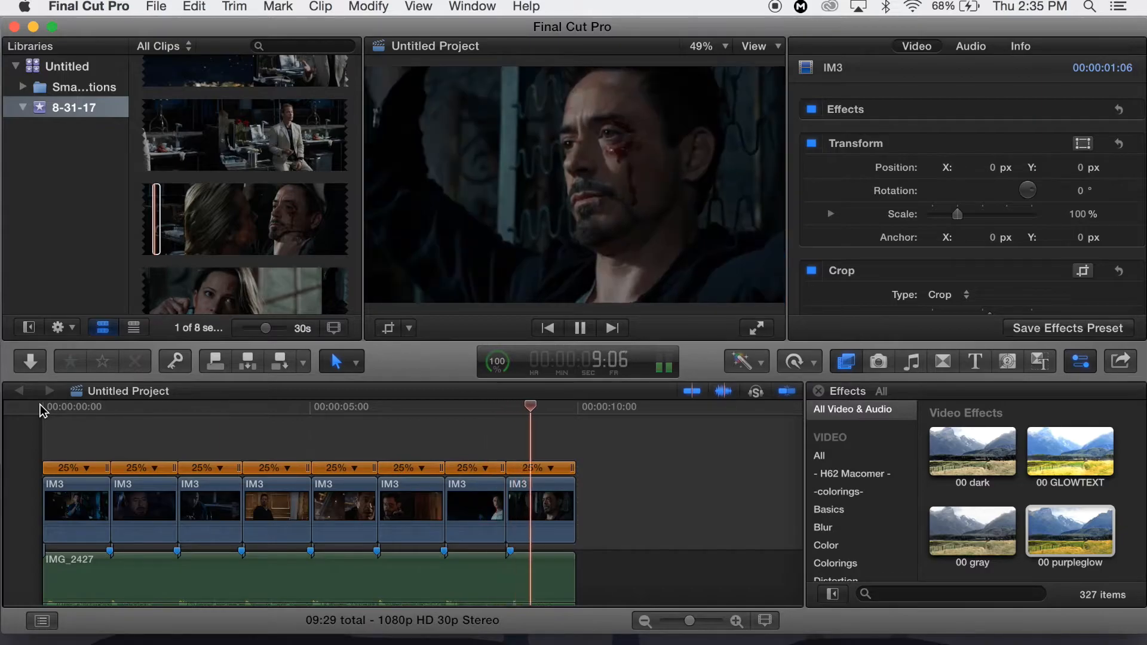
{"action": "key", "text": "space"}
Slow the sixth IM3 clip to 10% speed and trim its end back to the marker where the seventh clip starts
{"action": "left_click", "coordinate": [413, 410]}
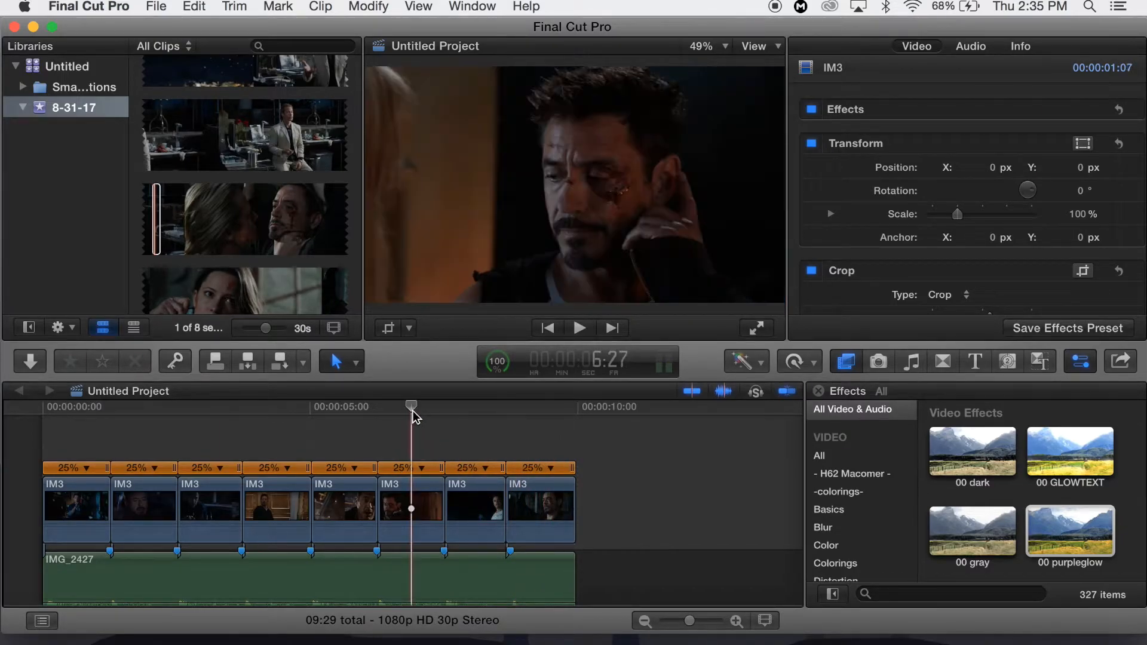
{"action": "left_click", "coordinate": [421, 468]}
{"action": "mouse_move", "coordinate": [454, 484]}
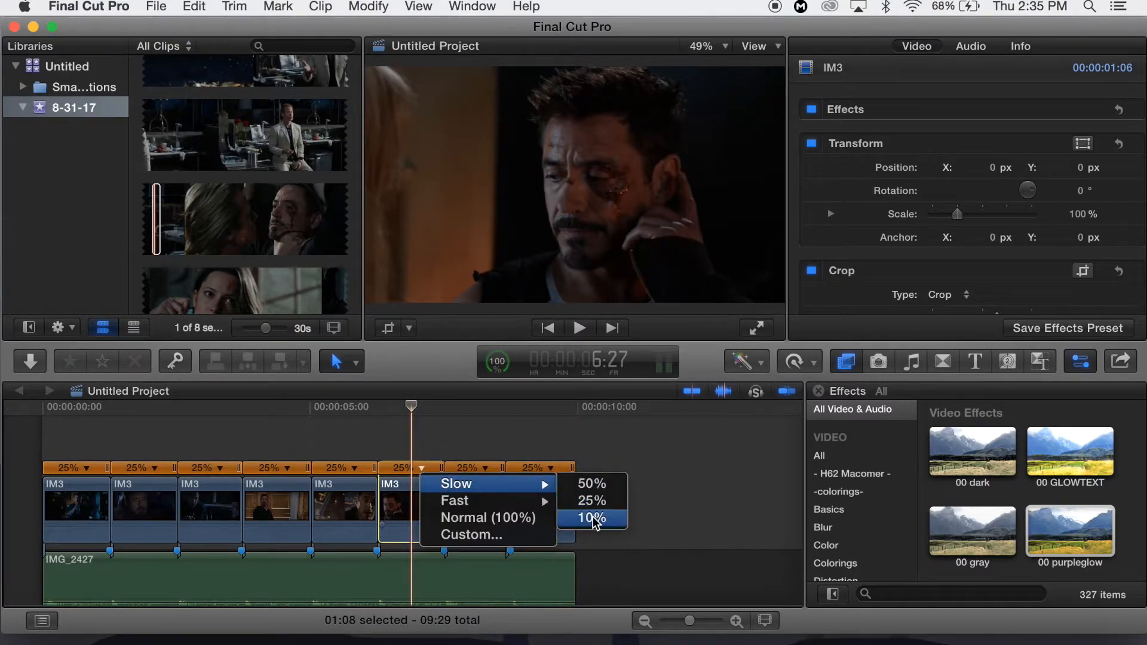
{"action": "left_click", "coordinate": [593, 516]}
{"action": "left_click_drag", "start_coordinate": [541, 506], "coordinate": [442, 502]}
Render the sixth IM3 clip and return the playhead to the start of the timeline
{"action": "left_click", "coordinate": [418, 504]}
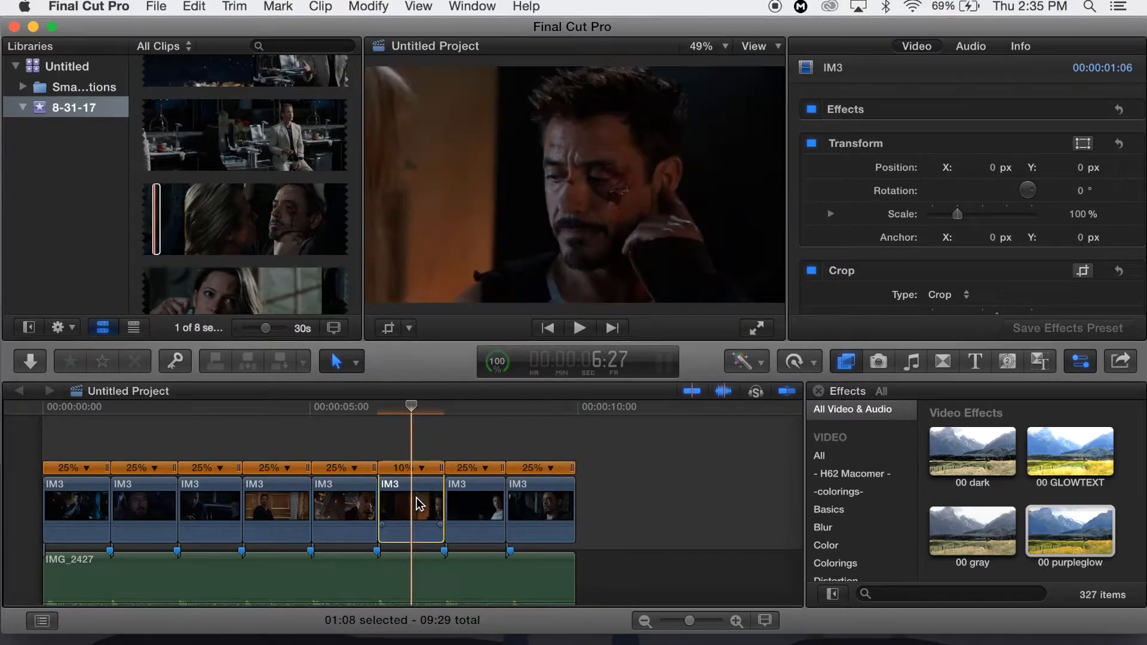
{"action": "left_click", "coordinate": [361, 7]}
{"action": "left_click", "coordinate": [422, 350]}
{"action": "left_click", "coordinate": [36, 450]}
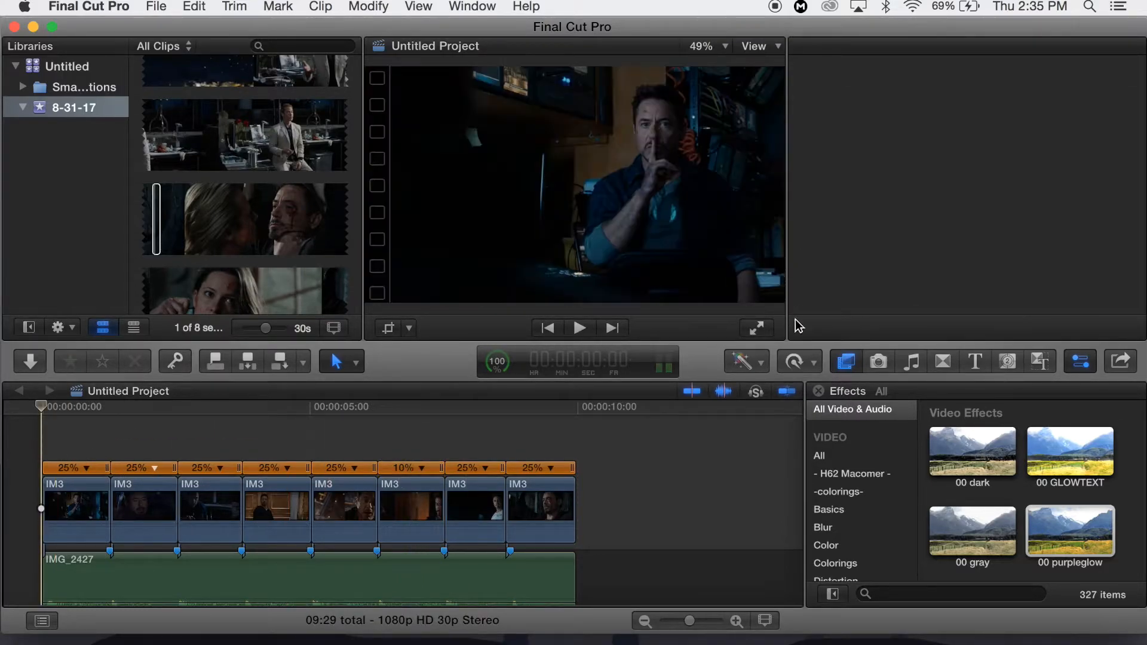
Apply the "in the light" effect from the katie horsley category to the first IM3 clip
{"action": "left_click", "coordinate": [1075, 535]}
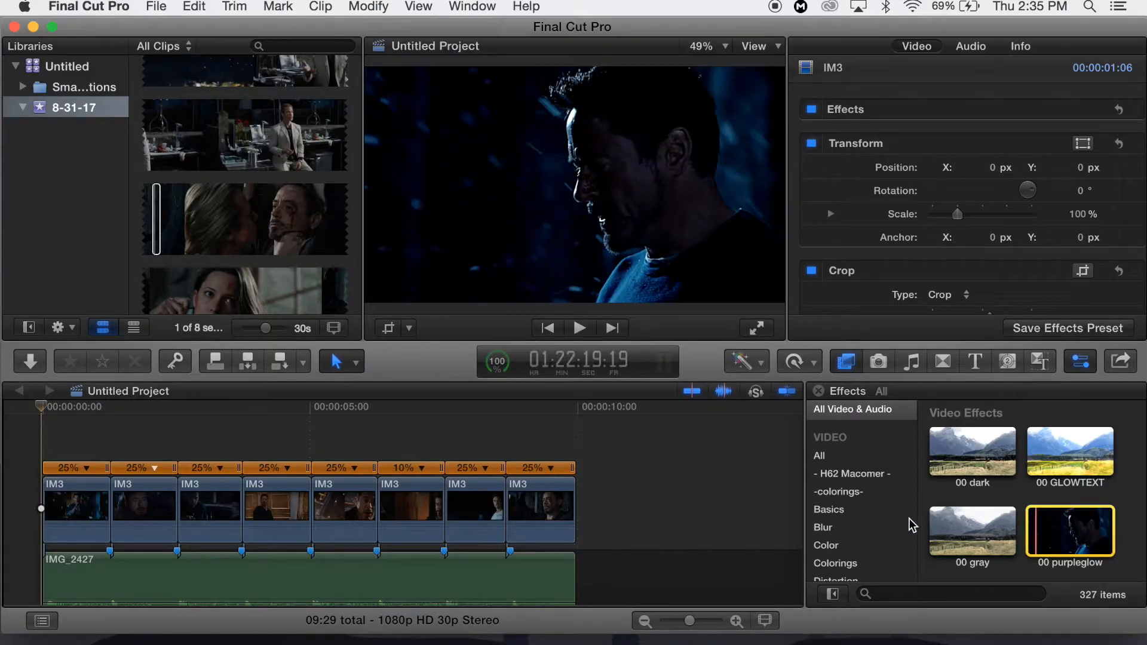
{"action": "scroll", "coordinate": [894, 528], "scroll_direction": "down", "scroll_amount": 5}
{"action": "scroll", "coordinate": [895, 528], "scroll_direction": "up", "scroll_amount": 3}
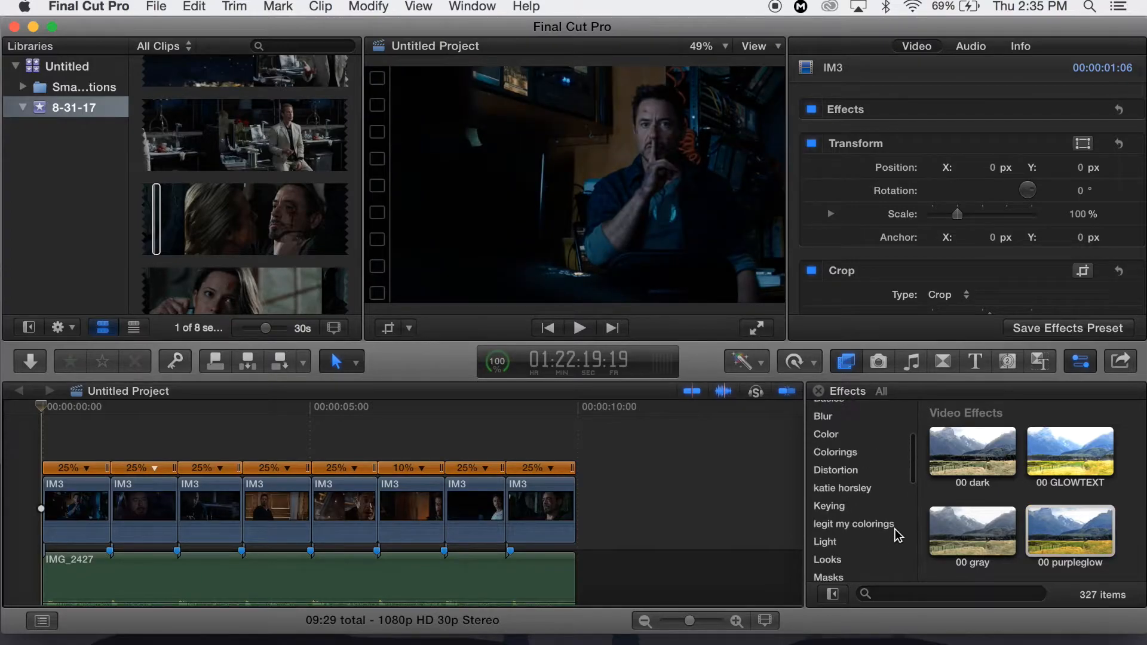
{"action": "left_click", "coordinate": [858, 488]}
{"action": "left_click", "coordinate": [958, 438]}
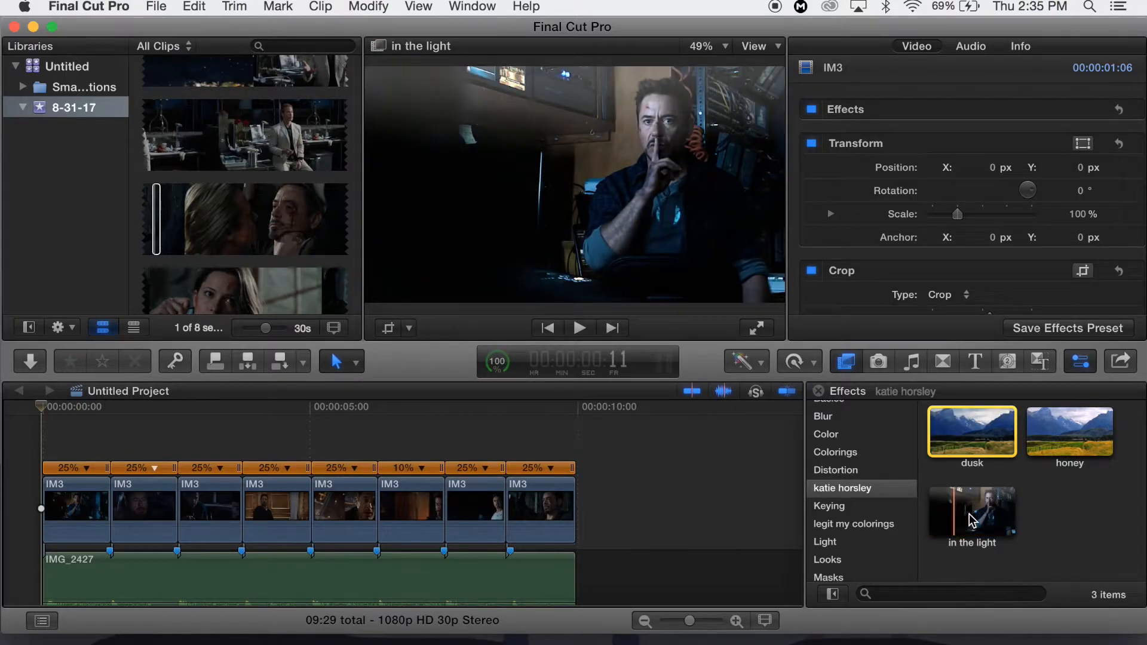
{"action": "left_click_drag", "start_coordinate": [967, 516], "coordinate": [66, 506]}
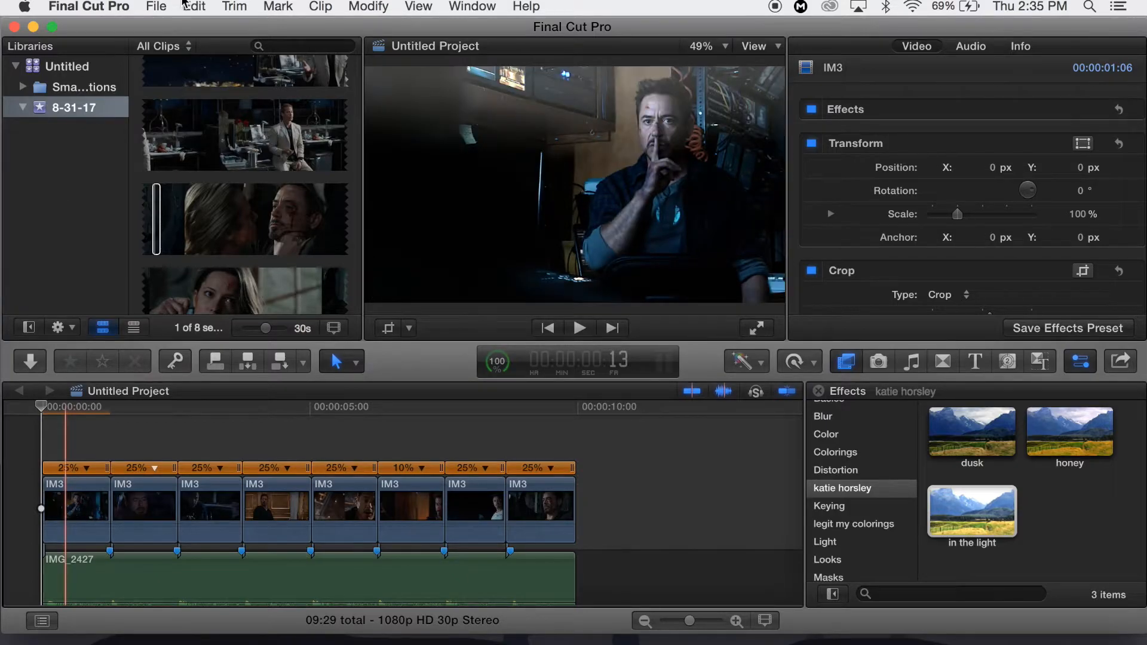
Copy the first IM3 clip with its effects, and remove the added effect preset from it
{"action": "left_click", "coordinate": [63, 509]}
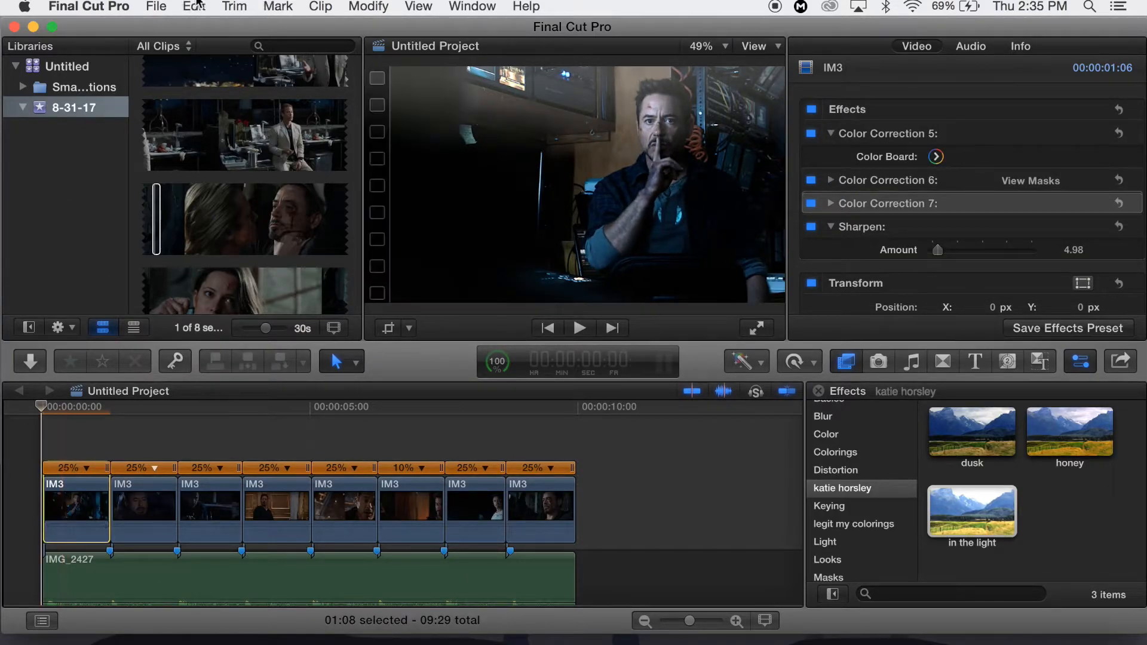
{"action": "left_click", "coordinate": [199, 6]}
{"action": "left_click", "coordinate": [212, 90]}
{"action": "key", "text": "alt+super+x"}
Select all eight IM3 clips and paste only the copied Effects attributes, Color Correction 5 to 7 and Sharpen, onto them
{"action": "left_click_drag", "start_coordinate": [90, 445], "coordinate": [607, 507]}
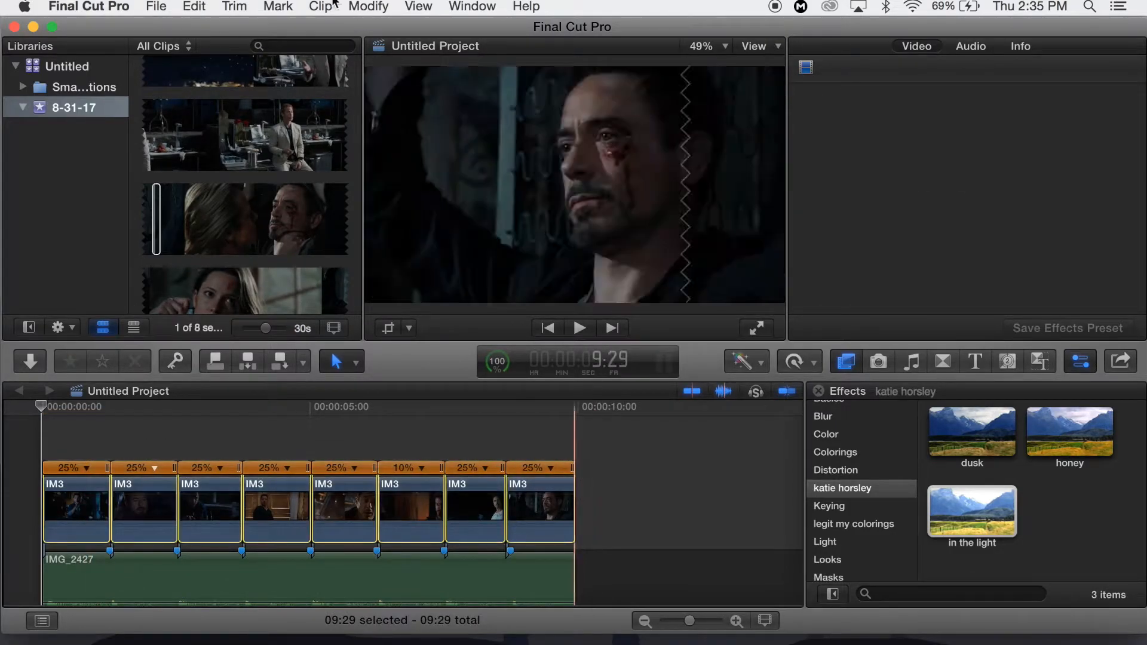
{"action": "left_click", "coordinate": [186, 6]}
{"action": "left_click", "coordinate": [251, 218]}
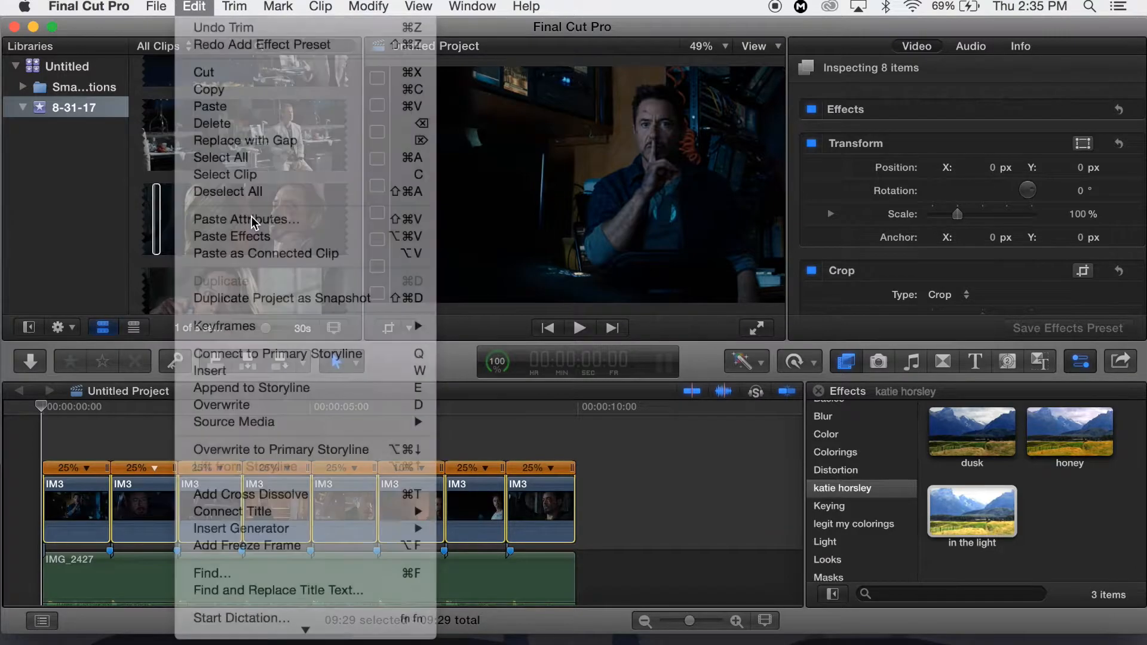
{"action": "left_click", "coordinate": [396, 229]}
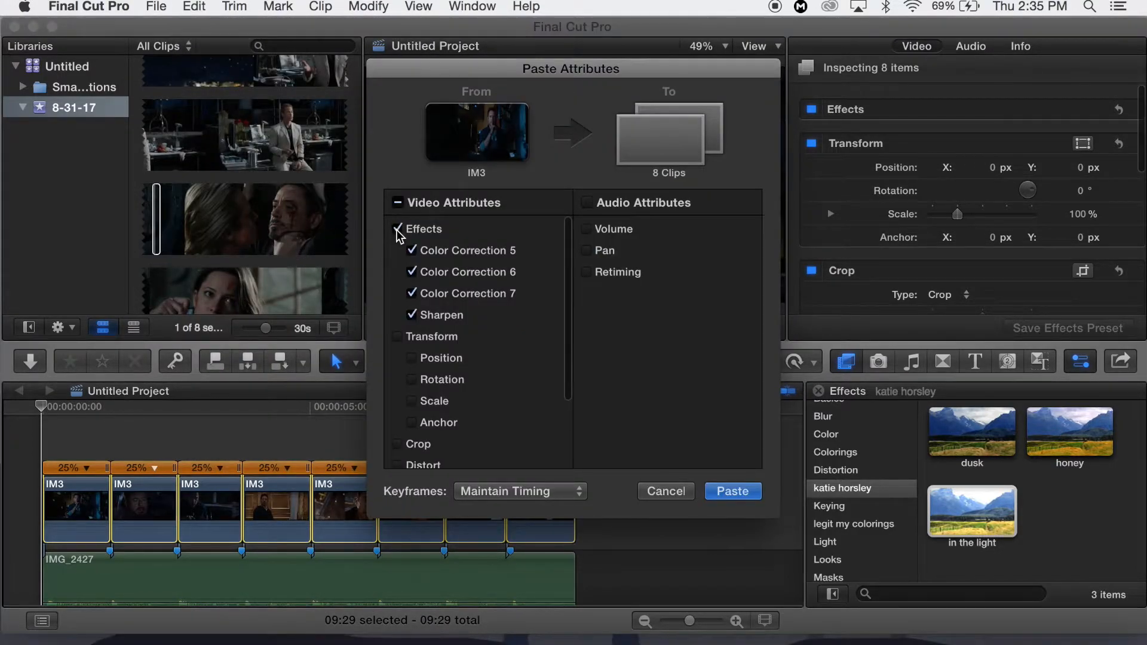
{"action": "left_click", "coordinate": [722, 491]}
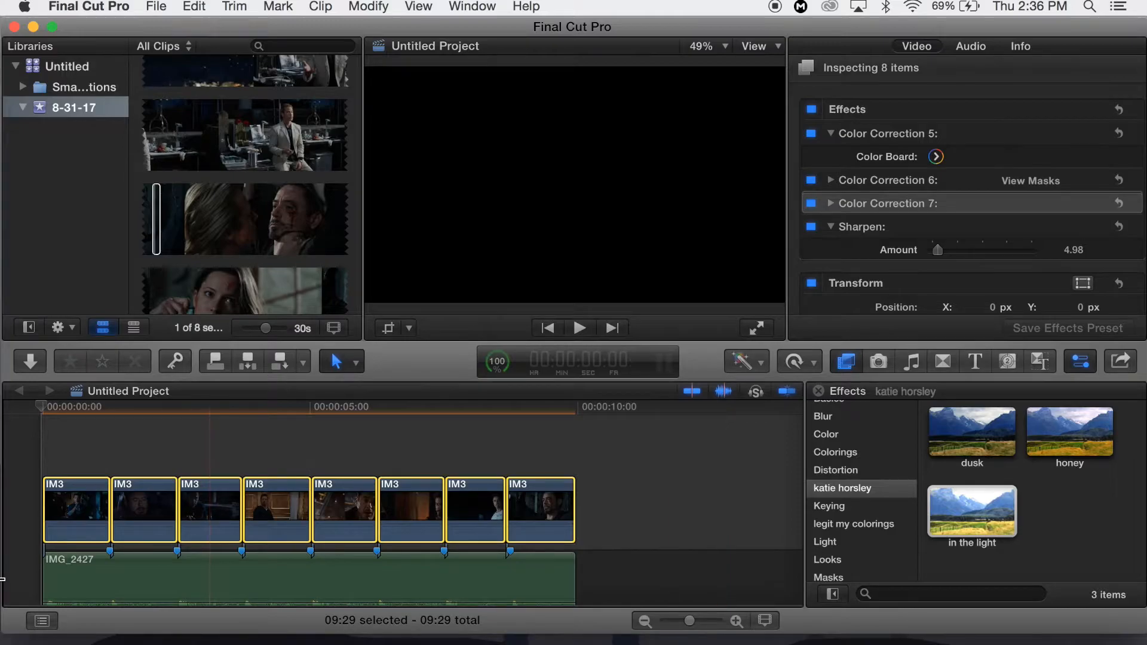
Return the playhead to the start of the timeline, render the first IM3 clip, and render the rest of the project
{"action": "left_click", "coordinate": [7, 459]}
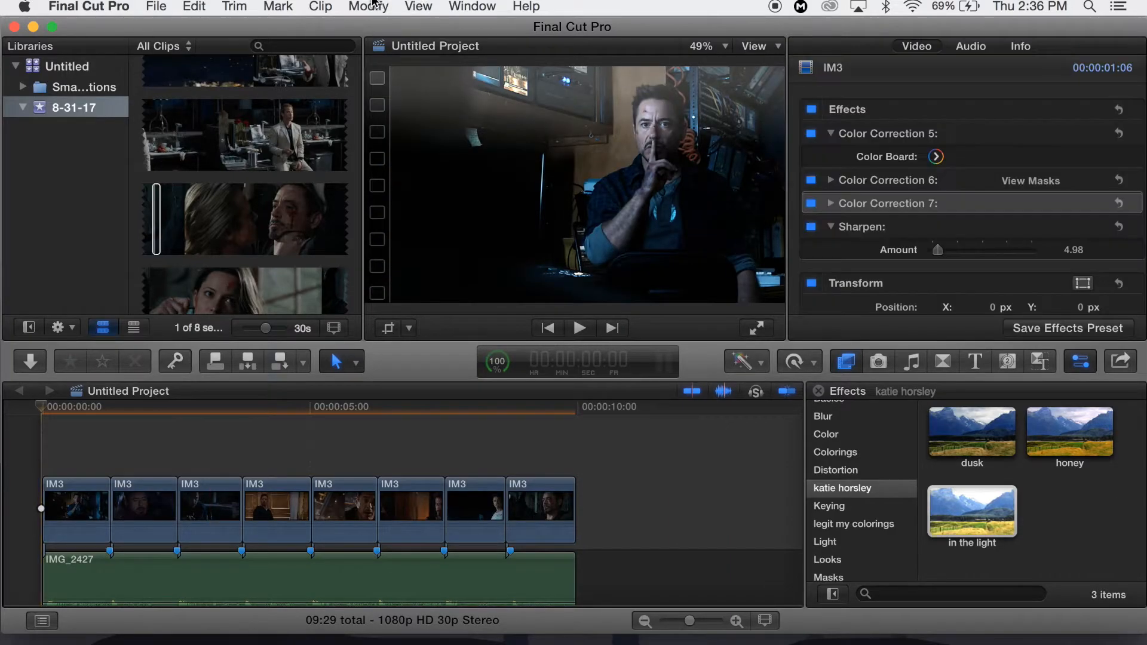
{"action": "left_click", "coordinate": [369, 6]}
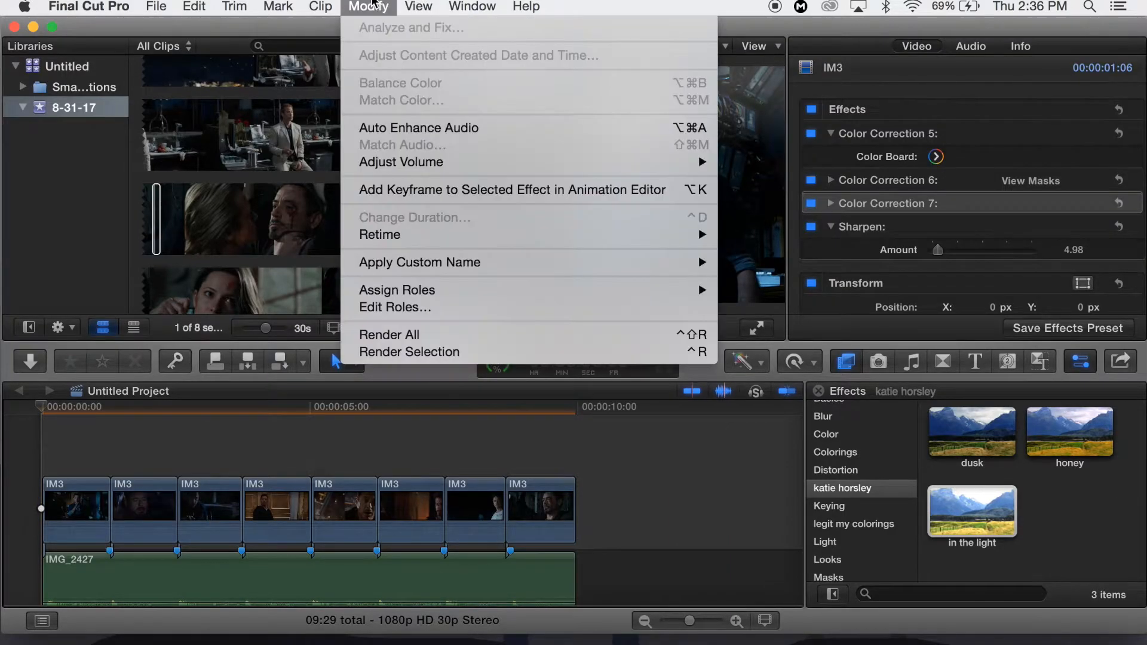
{"action": "left_click", "coordinate": [380, 352]}
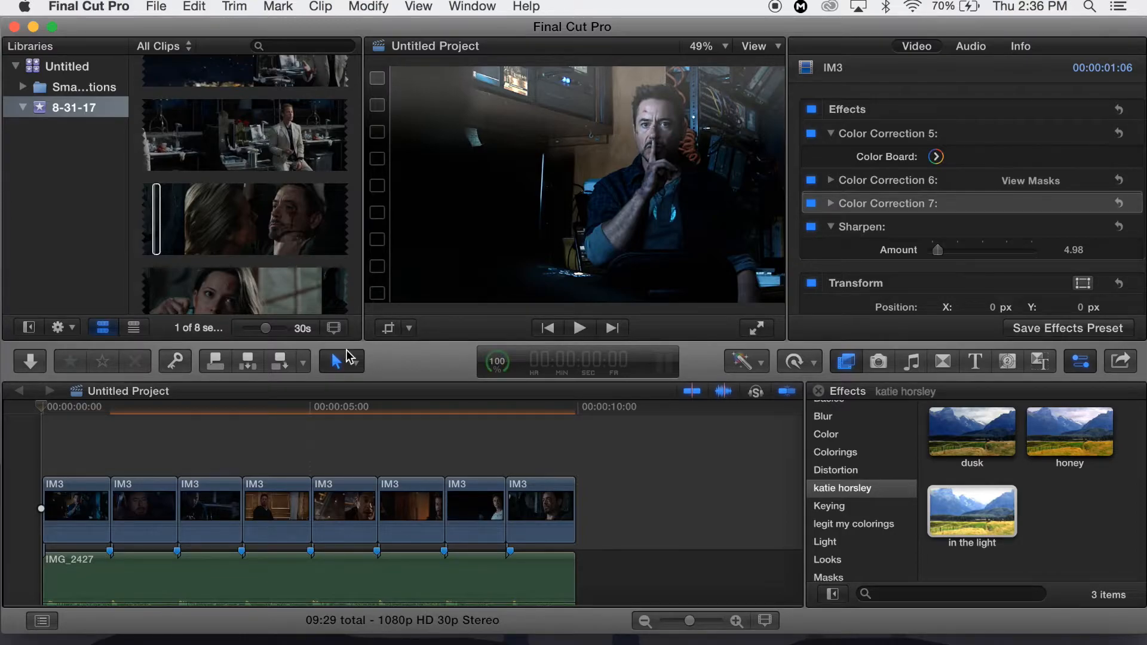
{"action": "left_click", "coordinate": [368, 6]}
{"action": "left_click", "coordinate": [398, 336]}
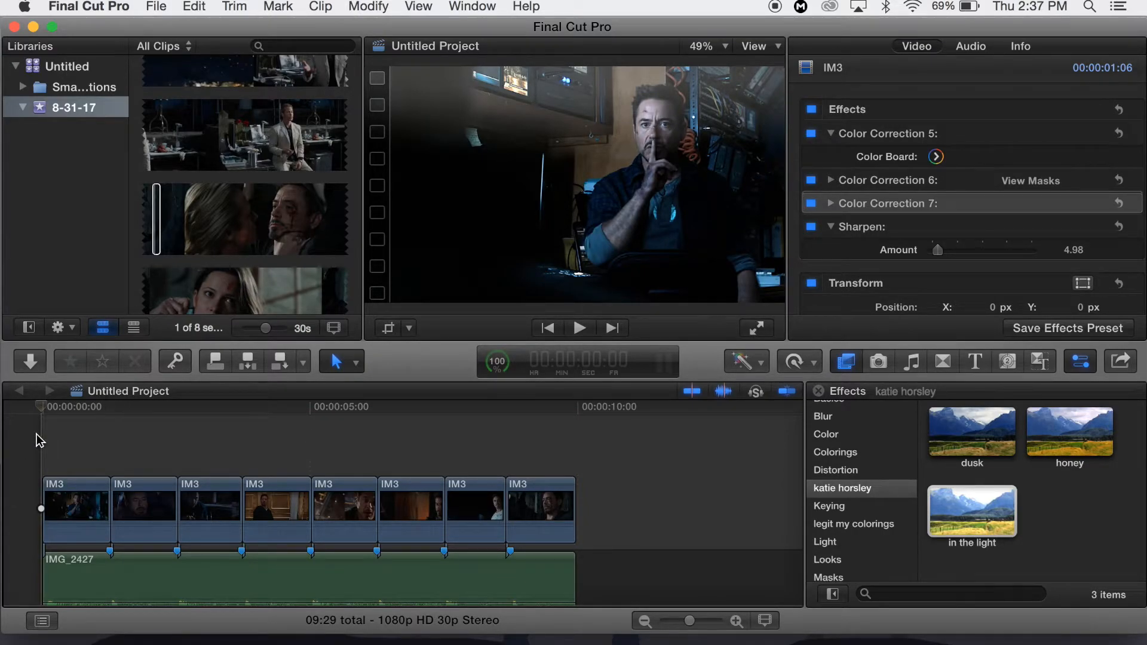
Play the rendered timeline from the start and check the sixth IM3 clip
{"action": "key", "text": "space"}
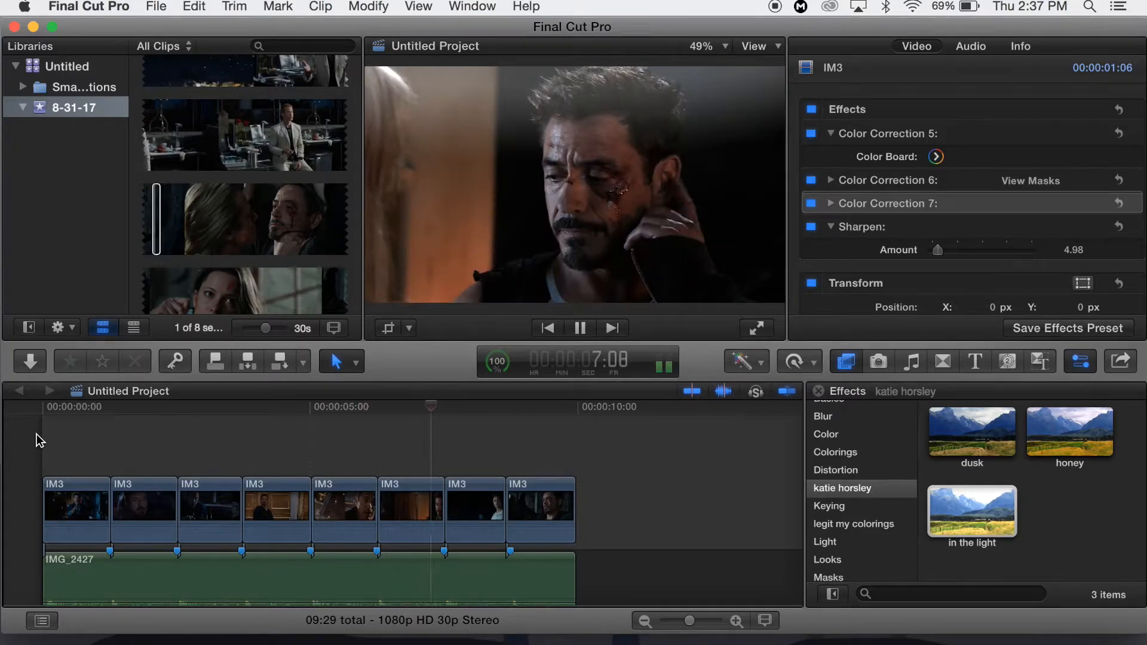
{"action": "key", "text": "space"}
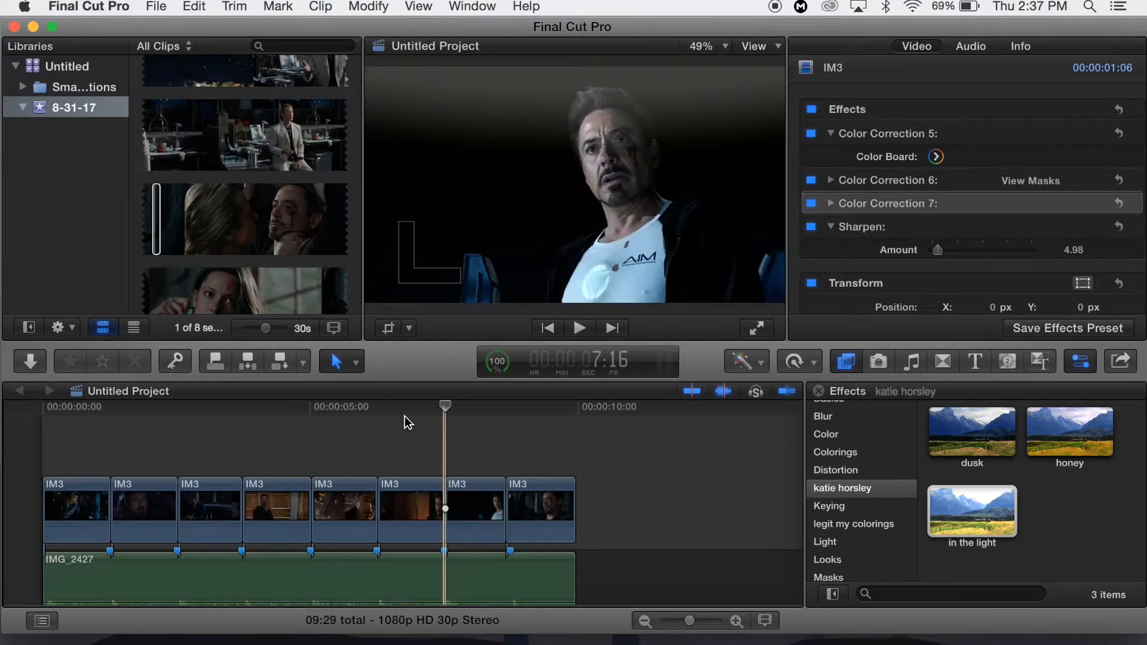
{"action": "left_click", "coordinate": [405, 418]}
{"action": "left_click", "coordinate": [413, 508]}
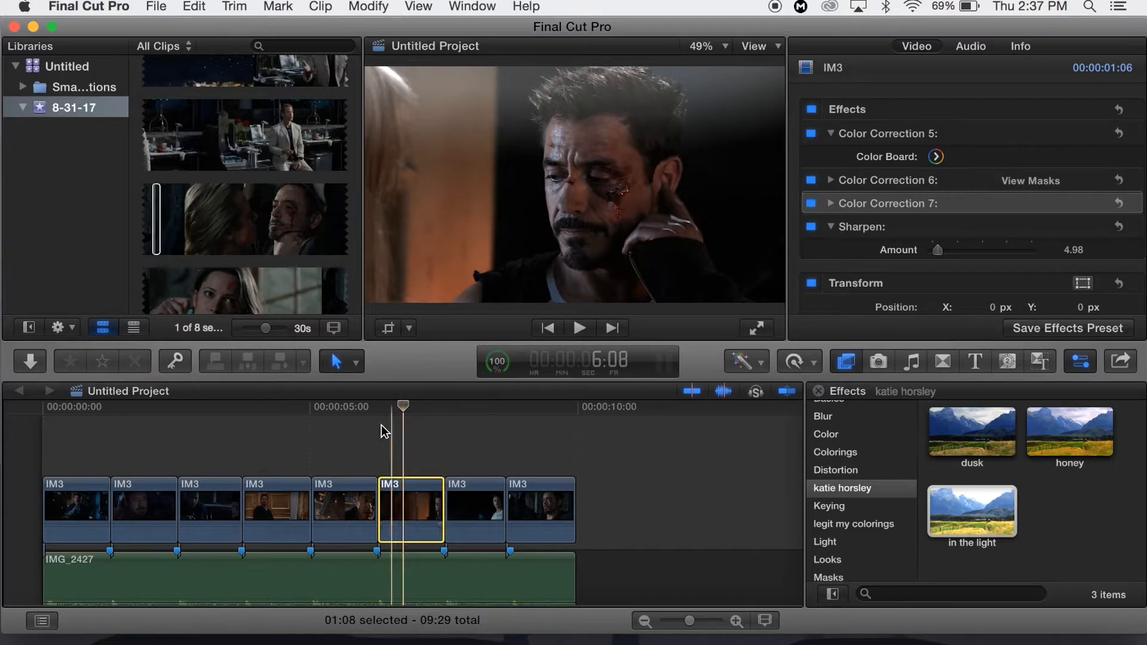
{"action": "left_click", "coordinate": [378, 427]}
{"action": "left_click", "coordinate": [383, 502]}
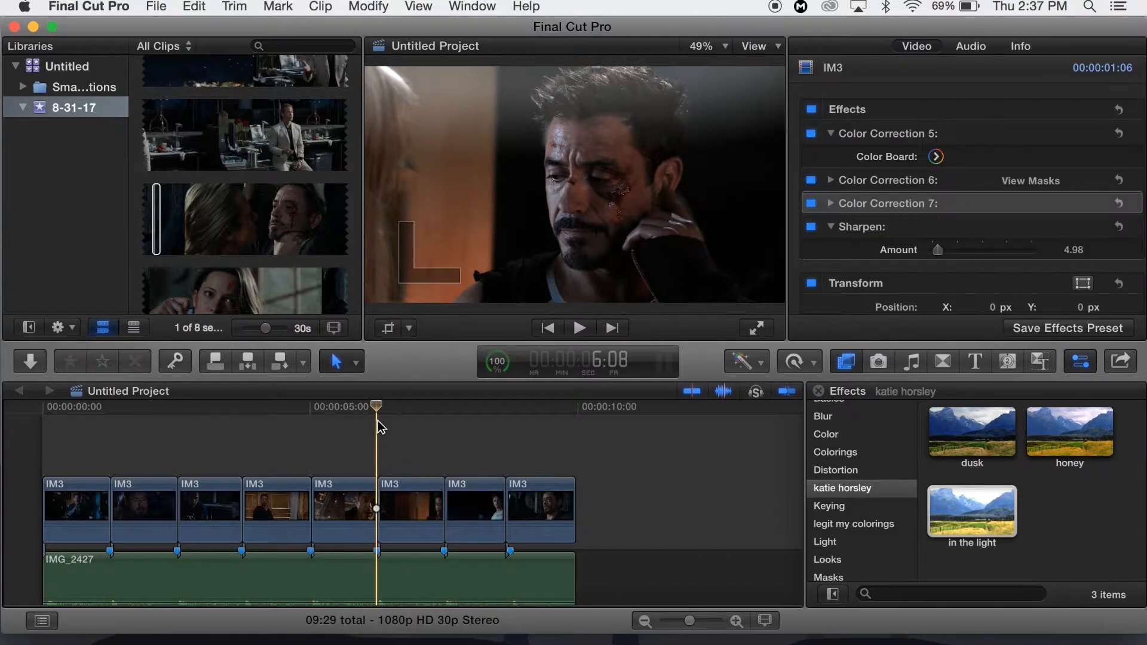
{"action": "left_click", "coordinate": [400, 496]}
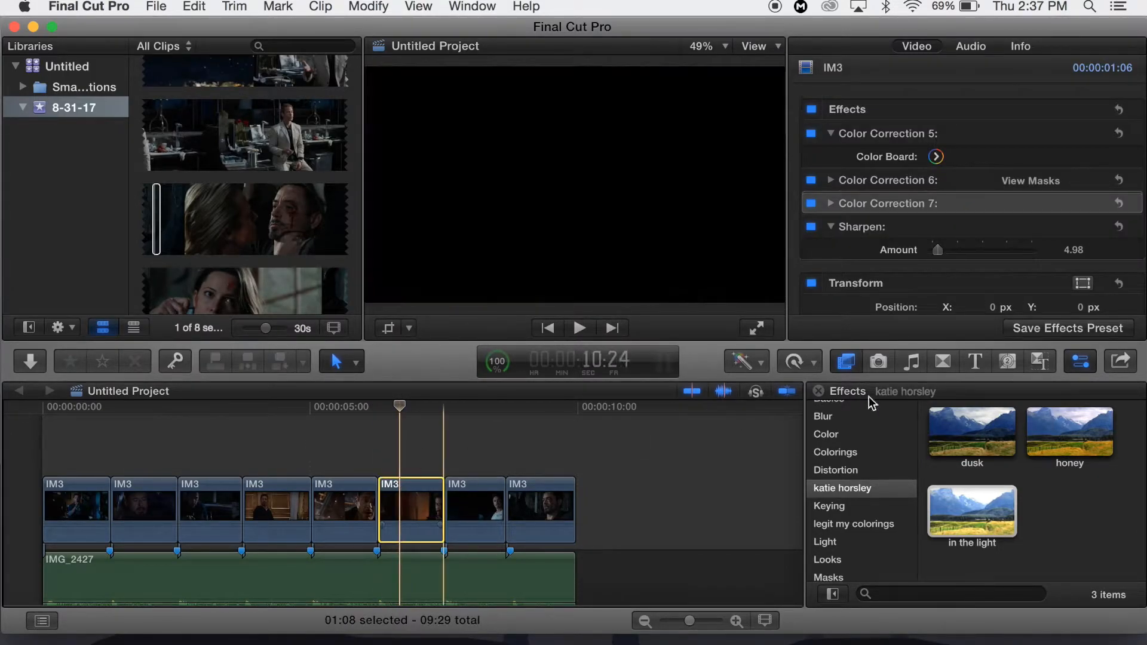
{"action": "left_click", "coordinate": [795, 361]}
{"action": "mouse_move", "coordinate": [896, 604]}
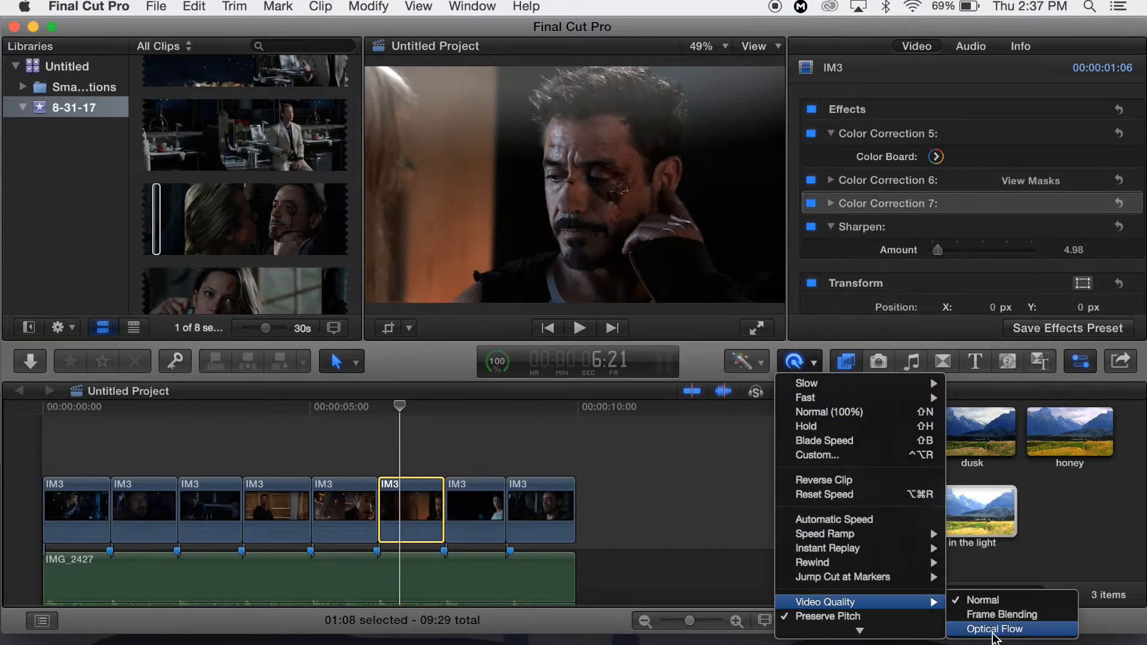
{"action": "left_click", "coordinate": [986, 558]}
{"action": "left_click", "coordinate": [50, 447]}
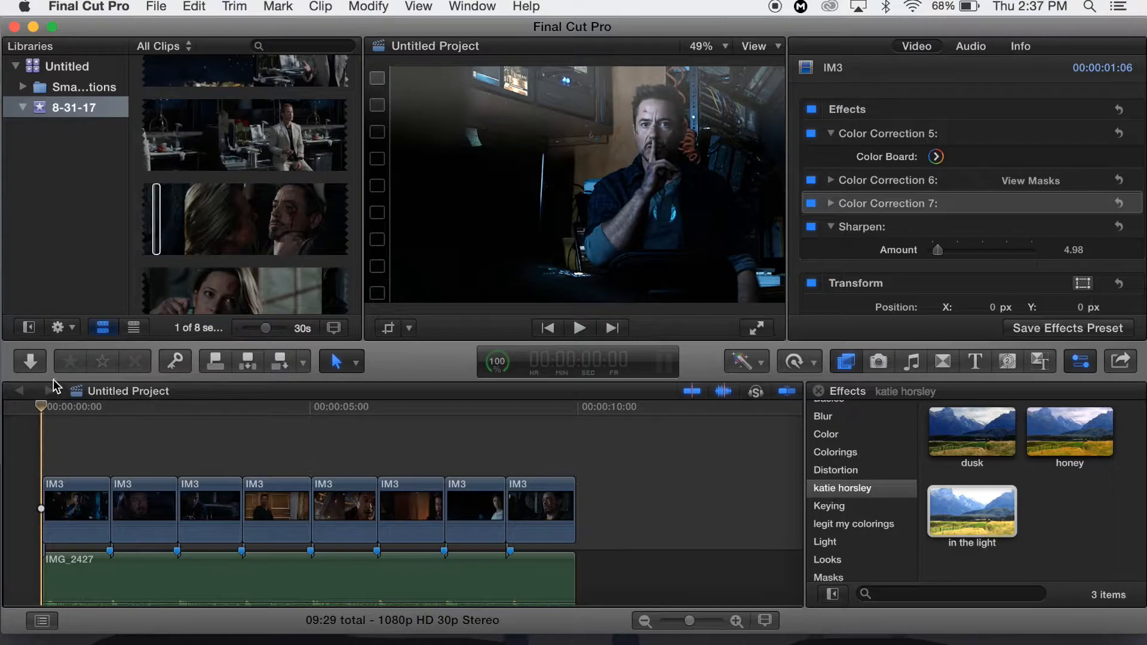
Look through the browser media, previewing the Ink Blot 01 and Space & Stars Overlay clips
{"action": "scroll", "coordinate": [270, 108], "scroll_direction": "down", "scroll_amount": 5}
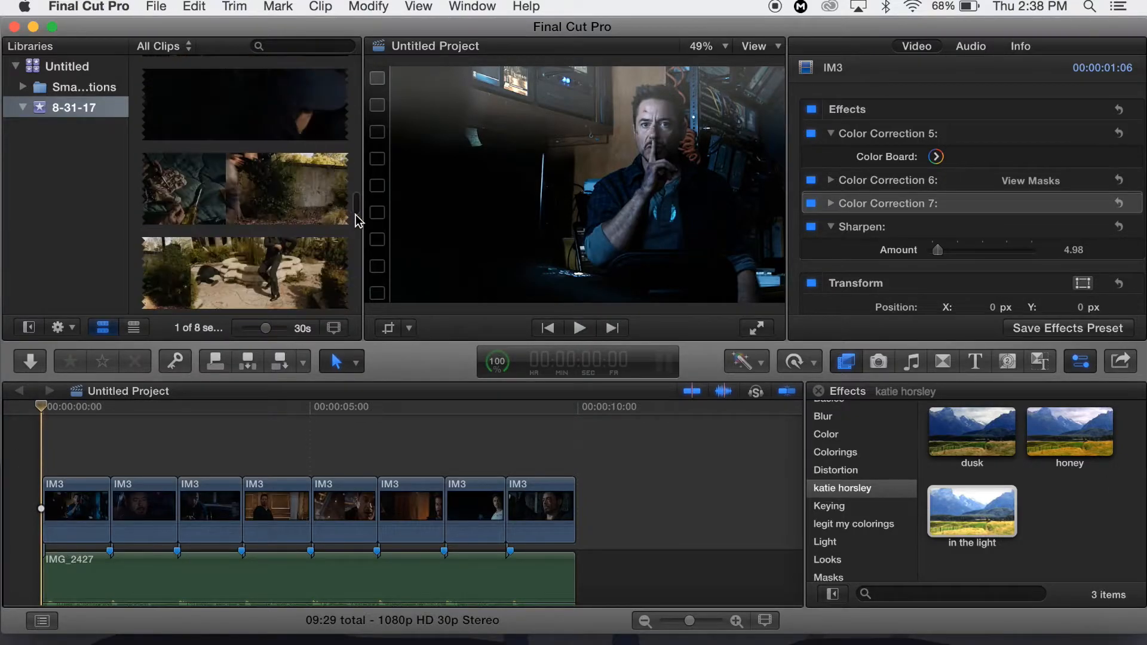
{"action": "left_click_drag", "start_coordinate": [357, 209], "coordinate": [357, 74]}
{"action": "scroll", "coordinate": [241, 224], "scroll_direction": "down", "scroll_amount": 5}
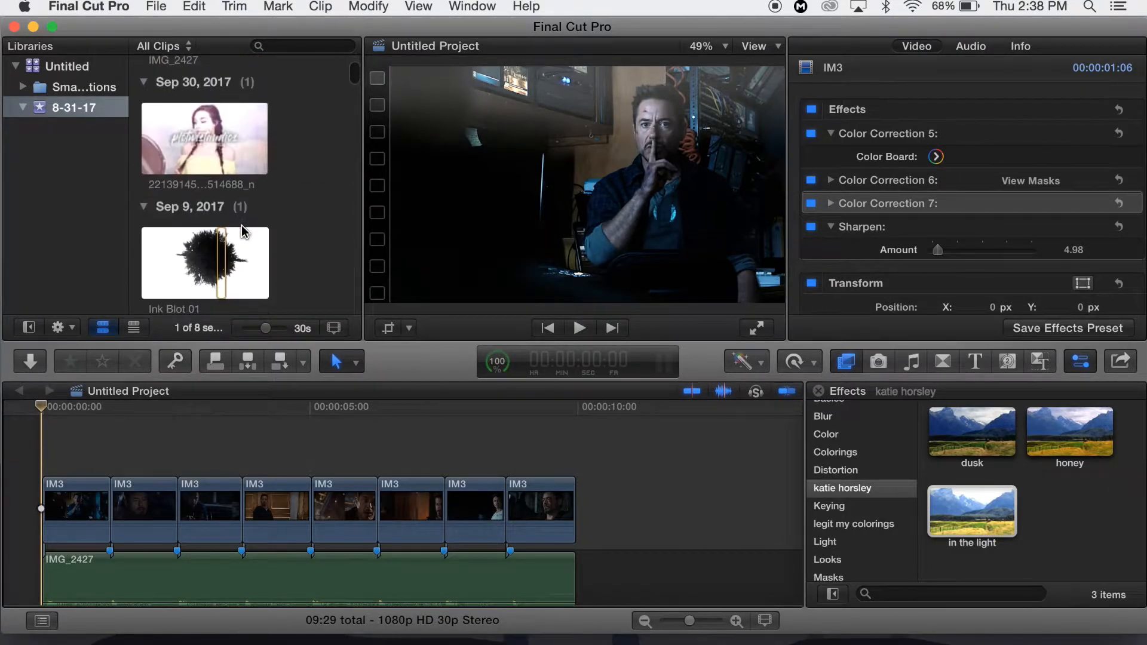
{"action": "scroll", "coordinate": [191, 256], "scroll_direction": "down", "scroll_amount": 5}
{"action": "left_click_drag", "start_coordinate": [172, 133], "coordinate": [196, 138]}
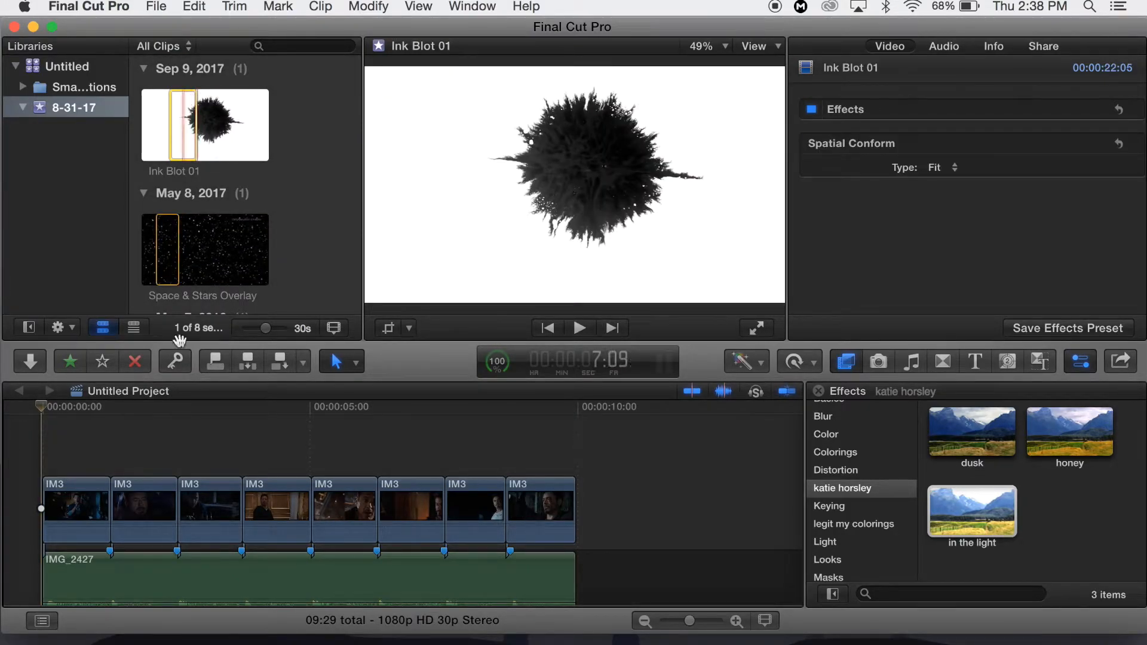
{"action": "left_click", "coordinate": [214, 233]}
{"action": "left_click_drag", "start_coordinate": [210, 250], "coordinate": [232, 259]}
{"action": "scroll", "coordinate": [233, 256], "scroll_direction": "down", "scroll_amount": 3}
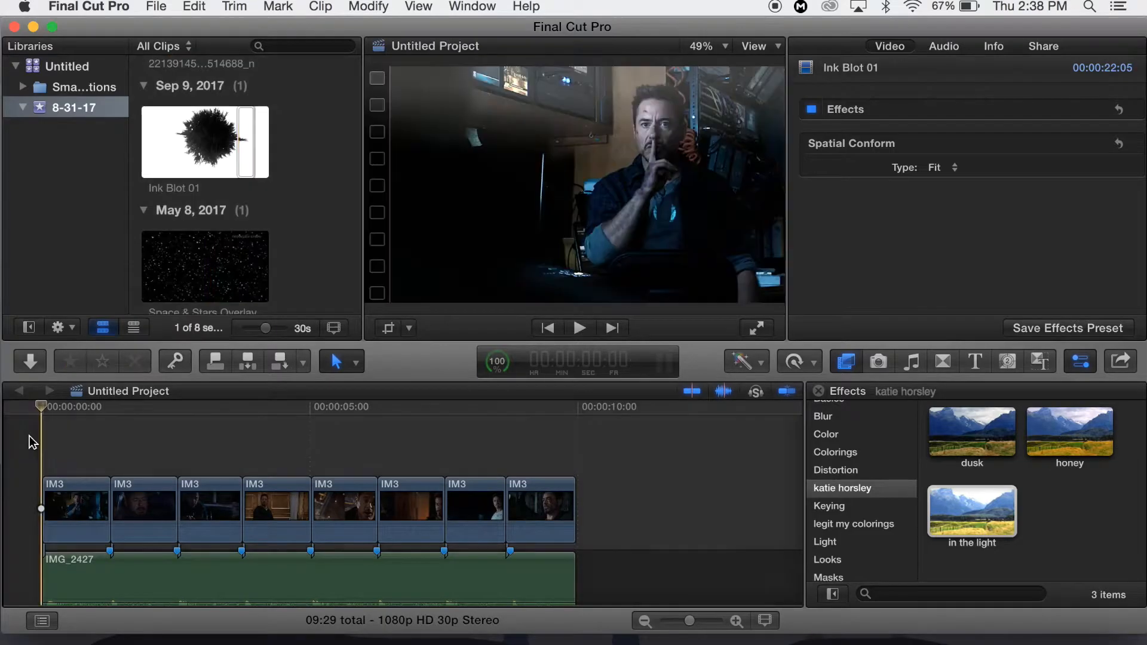
Start a Master File export of the project and title it Tonystark
{"action": "left_click", "coordinate": [34, 442]}
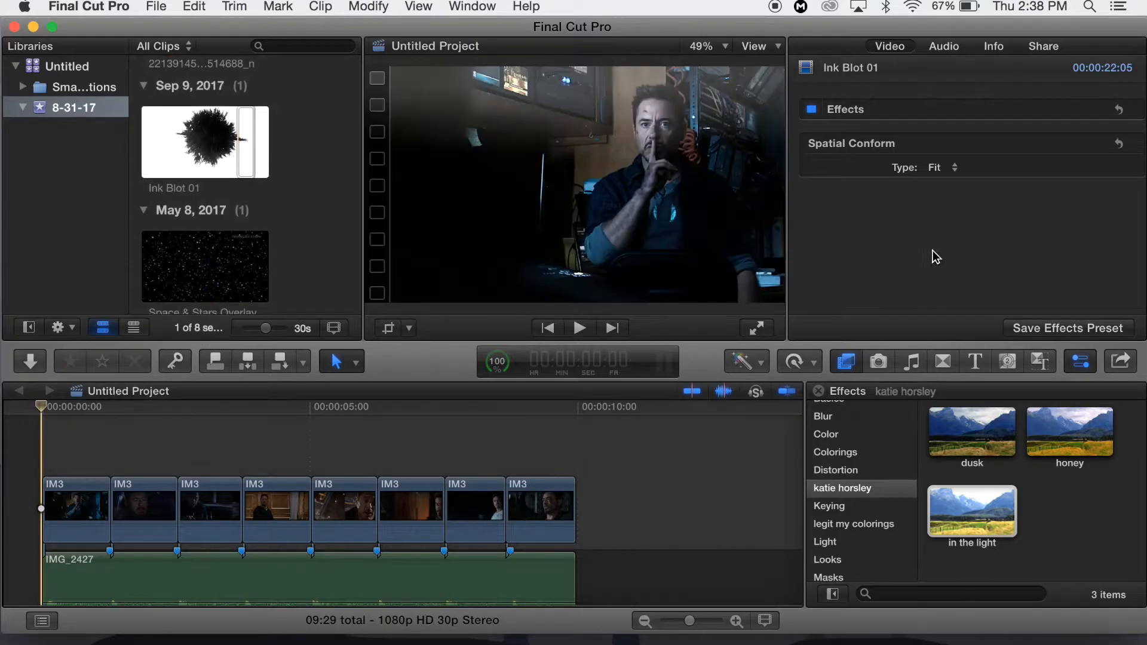
{"action": "left_click", "coordinate": [1123, 361]}
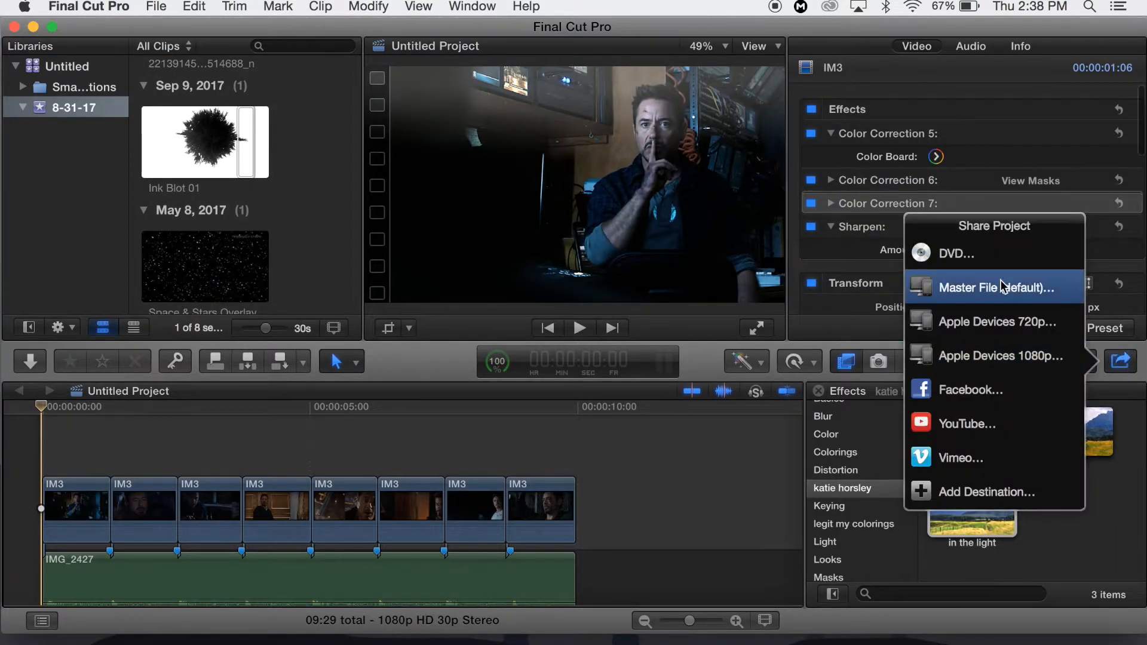
{"action": "key", "text": "super+e"}
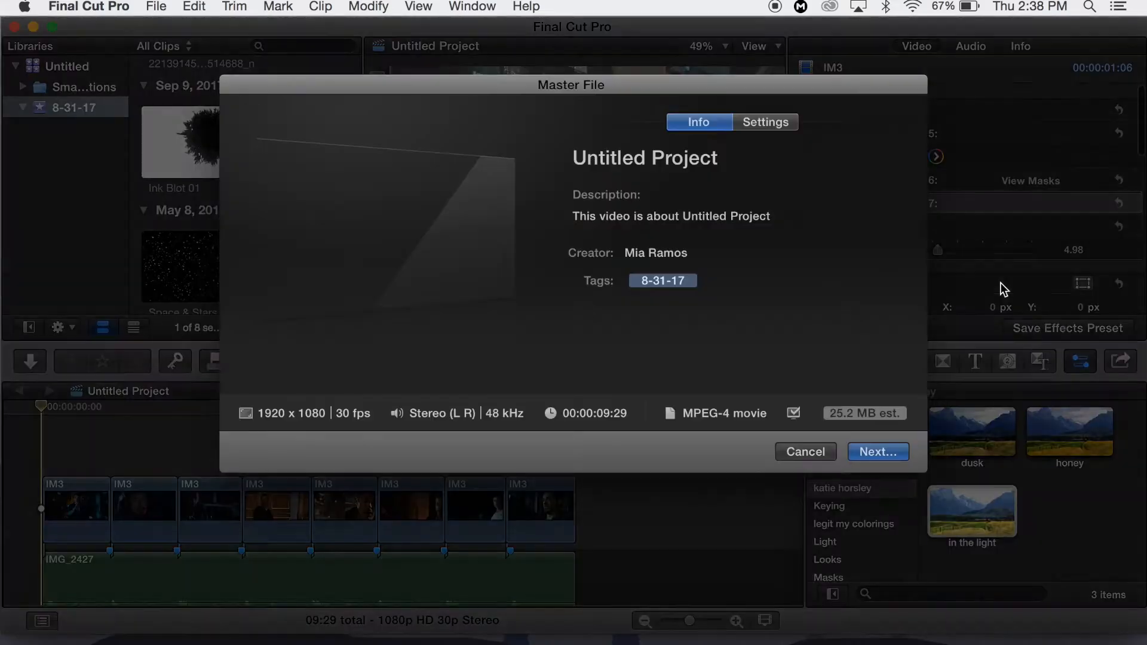
{"action": "left_click", "coordinate": [720, 159]}
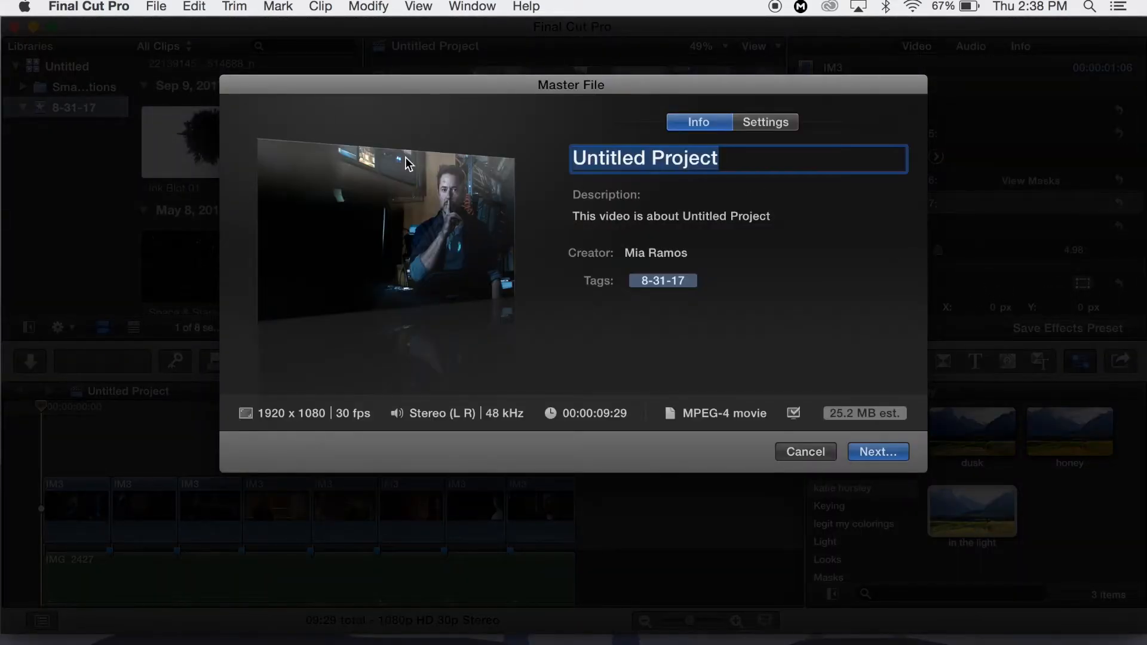
{"action": "type", "text": "E"}
{"action": "key", "text": "BackSpace"}
{"action": "type", "text": "Tony"}
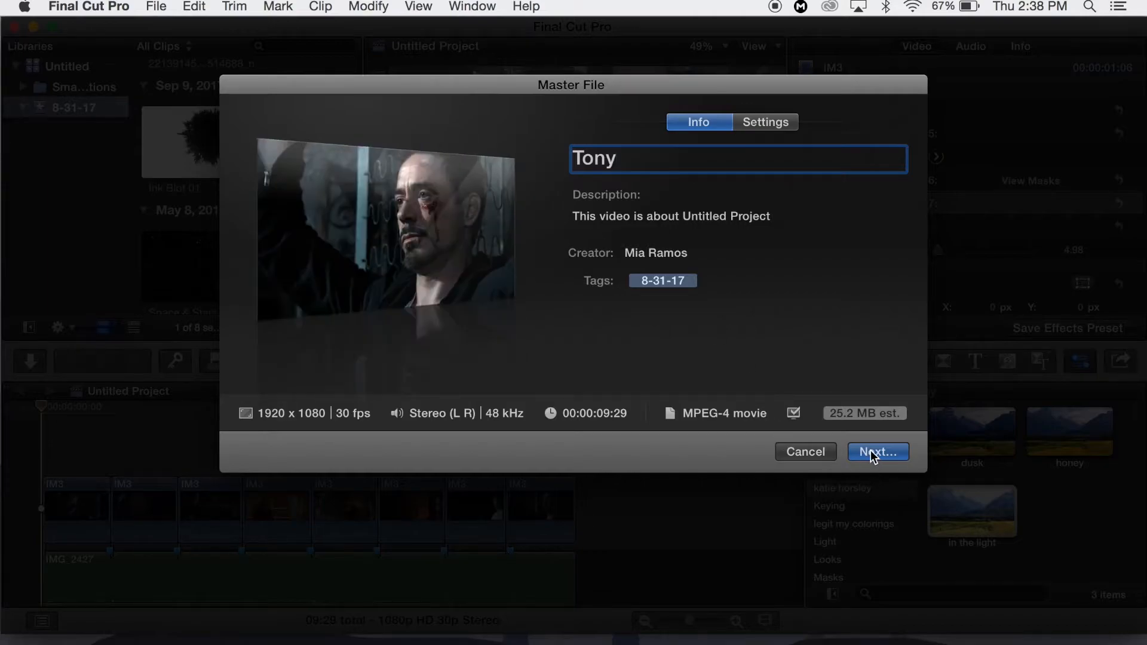
{"action": "type", "text": "stark"}
Keep the export resolution at 1920 x 1080 and save the master file
{"action": "left_click", "coordinate": [783, 124]}
{"action": "left_click", "coordinate": [793, 260]}
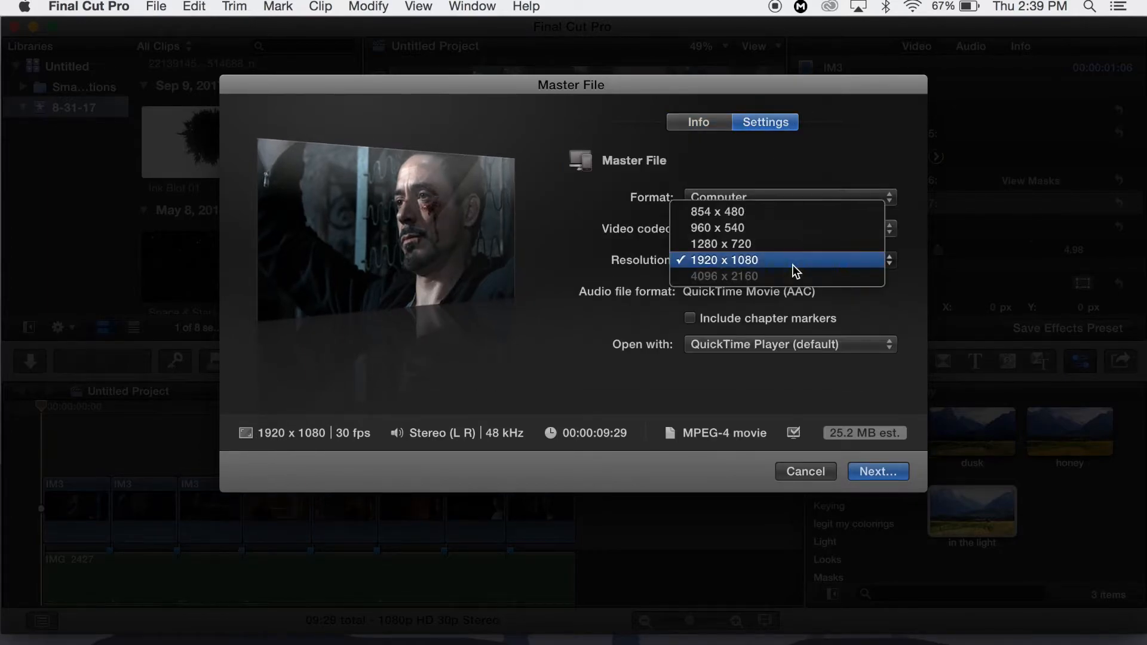
{"action": "left_click", "coordinate": [792, 264]}
{"action": "left_click", "coordinate": [878, 471]}
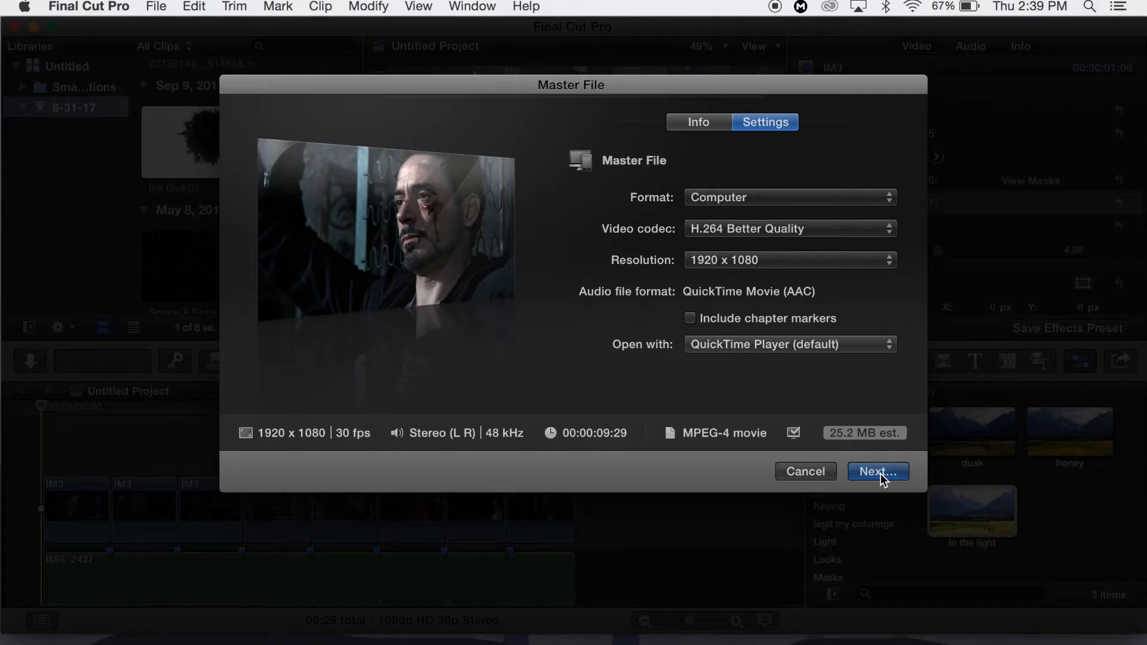
{"action": "left_click", "coordinate": [723, 202]}
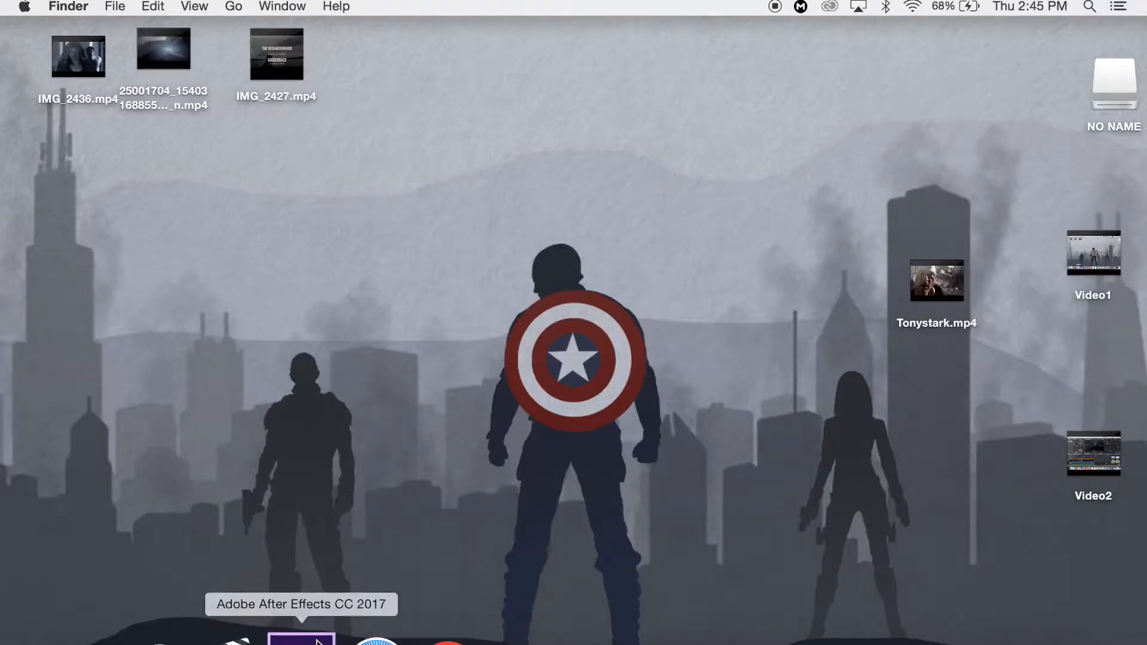
Switch to Adobe After Effects CC 2017, create a new project, and close the Render Queue
{"action": "left_click", "coordinate": [308, 639]}
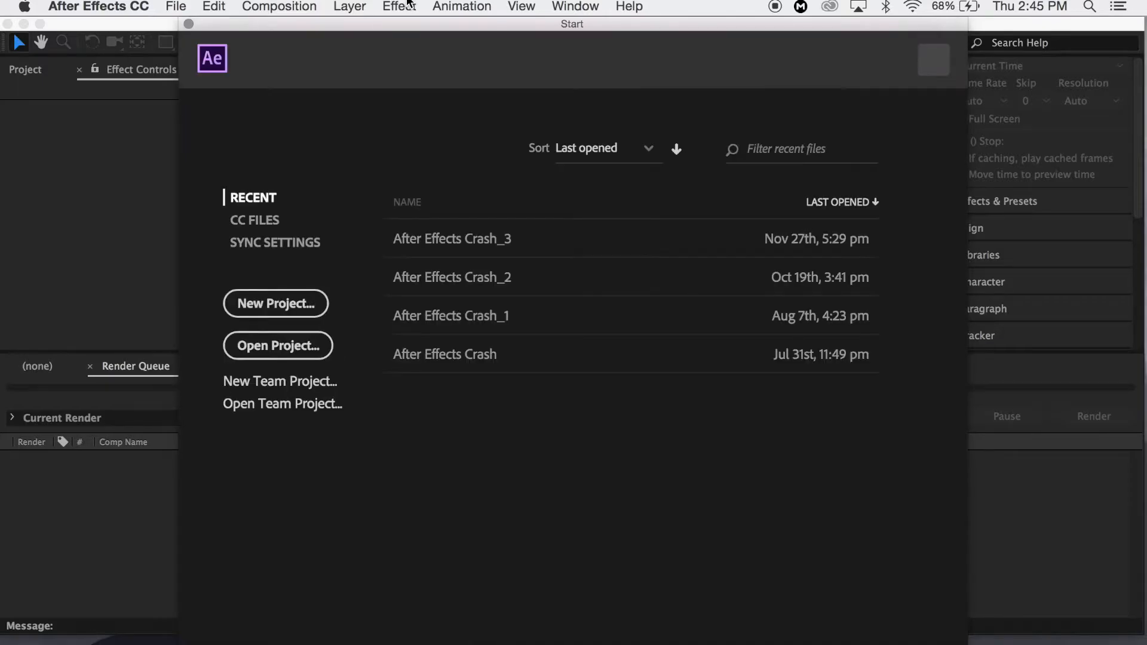
{"action": "left_click", "coordinate": [295, 312]}
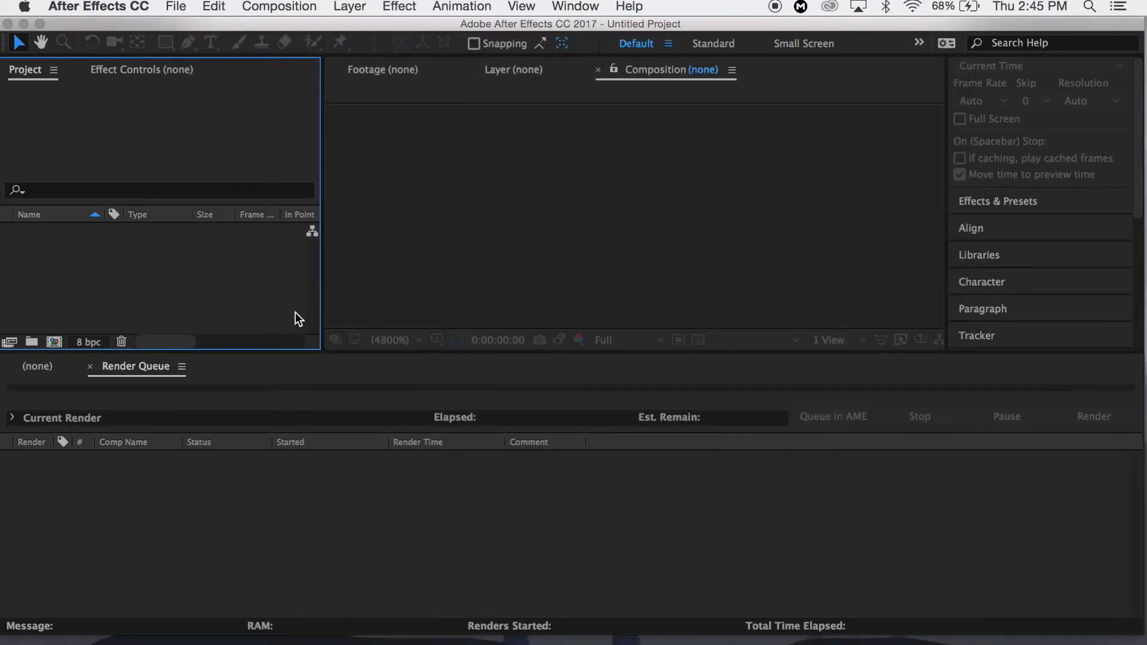
{"action": "left_click", "coordinate": [90, 366]}
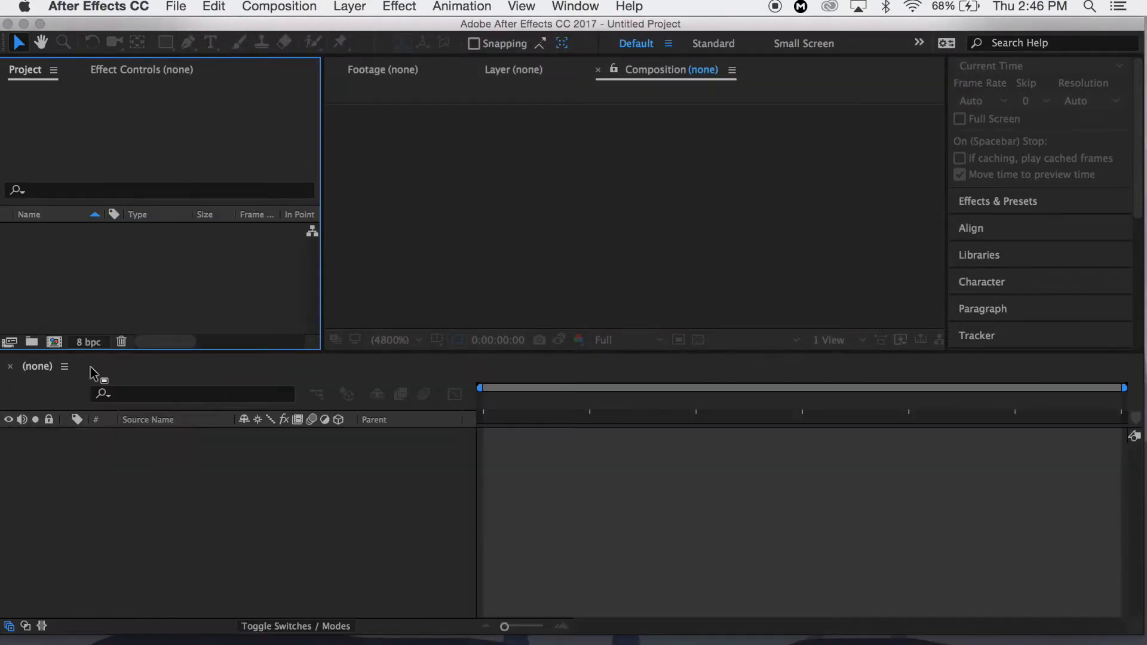
Import Tonystark.mp4 from the desktop into the After Effects project
{"action": "mouse_move", "coordinate": [546, 21]}
{"action": "left_mouse_down"}
{"action": "mouse_move", "coordinate": [583, 335]}
{"action": "mouse_move", "coordinate": [555, 408]}
{"action": "mouse_move", "coordinate": [623, 8]}
{"action": "mouse_move", "coordinate": [520, 7]}
{"action": "mouse_move", "coordinate": [554, 3]}
{"action": "left_mouse_up"}
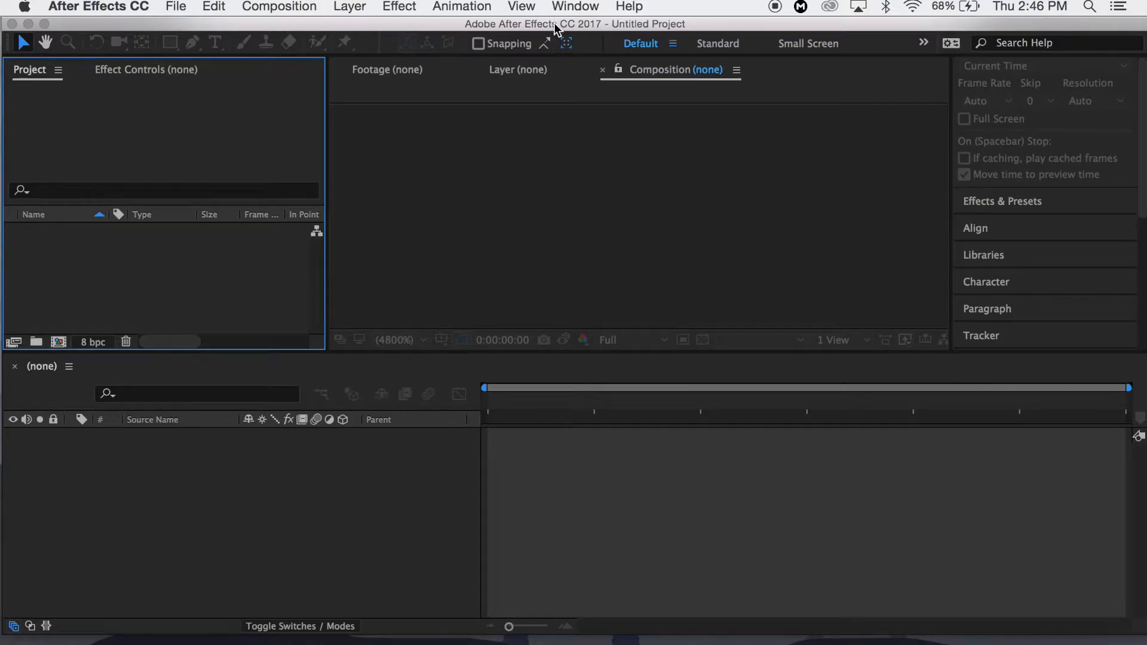
{"action": "left_click_drag", "start_coordinate": [554, 22], "coordinate": [553, 18]}
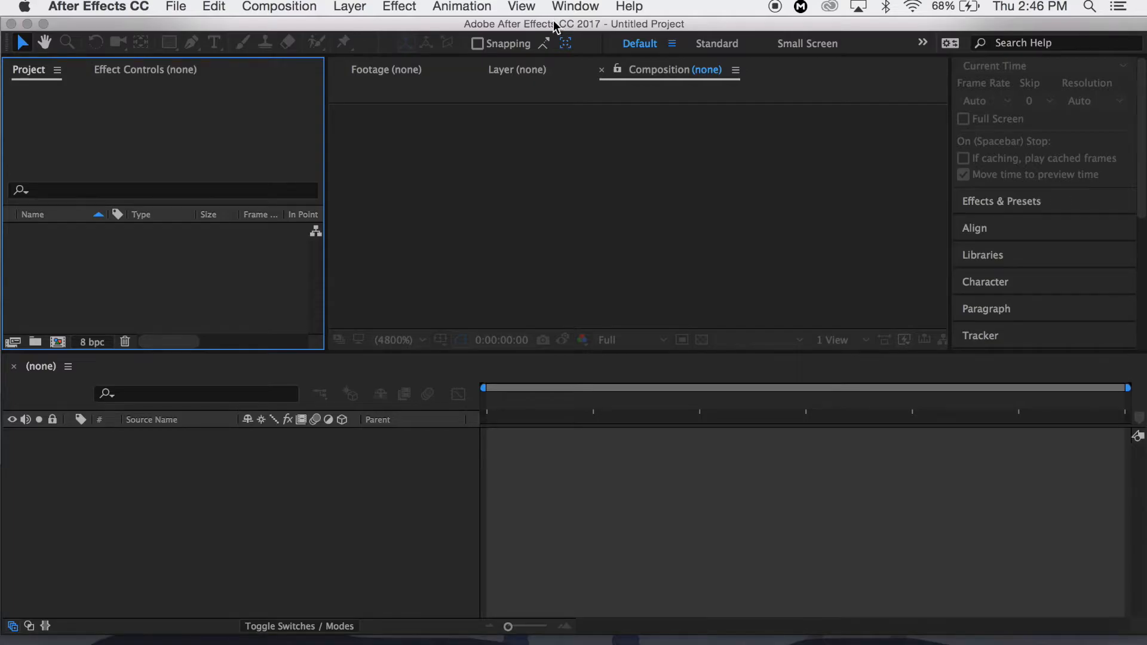
{"action": "left_click_drag", "start_coordinate": [554, 24], "coordinate": [614, 351]}
{"action": "left_click_drag", "start_coordinate": [956, 278], "coordinate": [221, 460]}
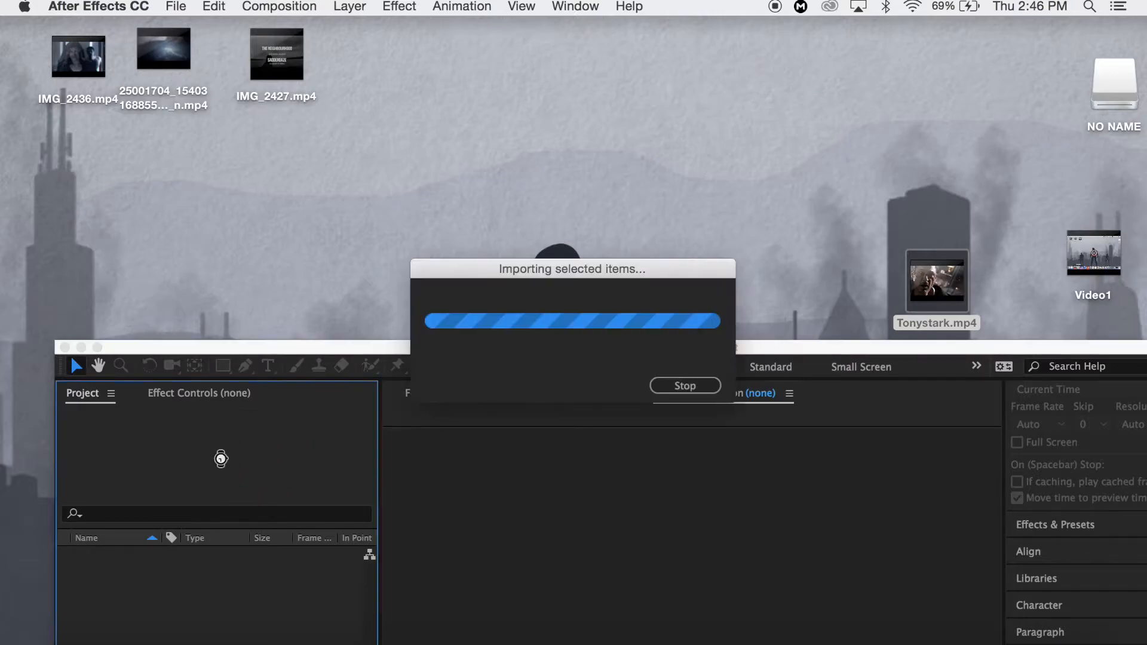
{"action": "left_click_drag", "start_coordinate": [291, 353], "coordinate": [236, 4]}
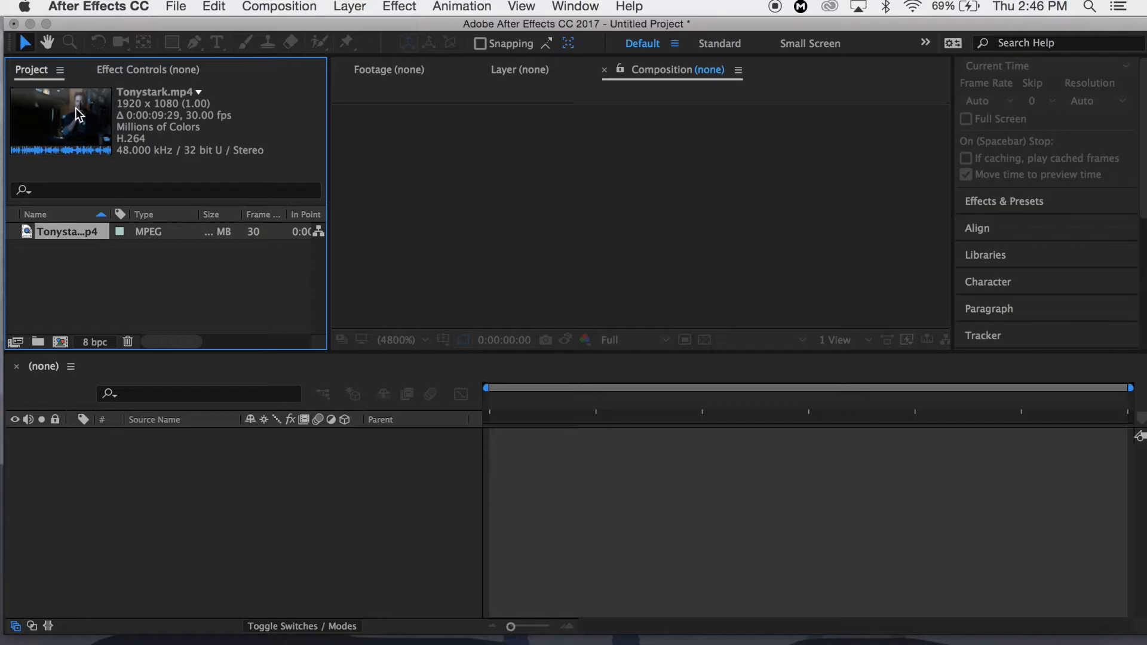
Create a composition from the Tonystark.mp4 footage and set its preview resolution to Full
{"action": "left_click_drag", "start_coordinate": [77, 134], "coordinate": [154, 493]}
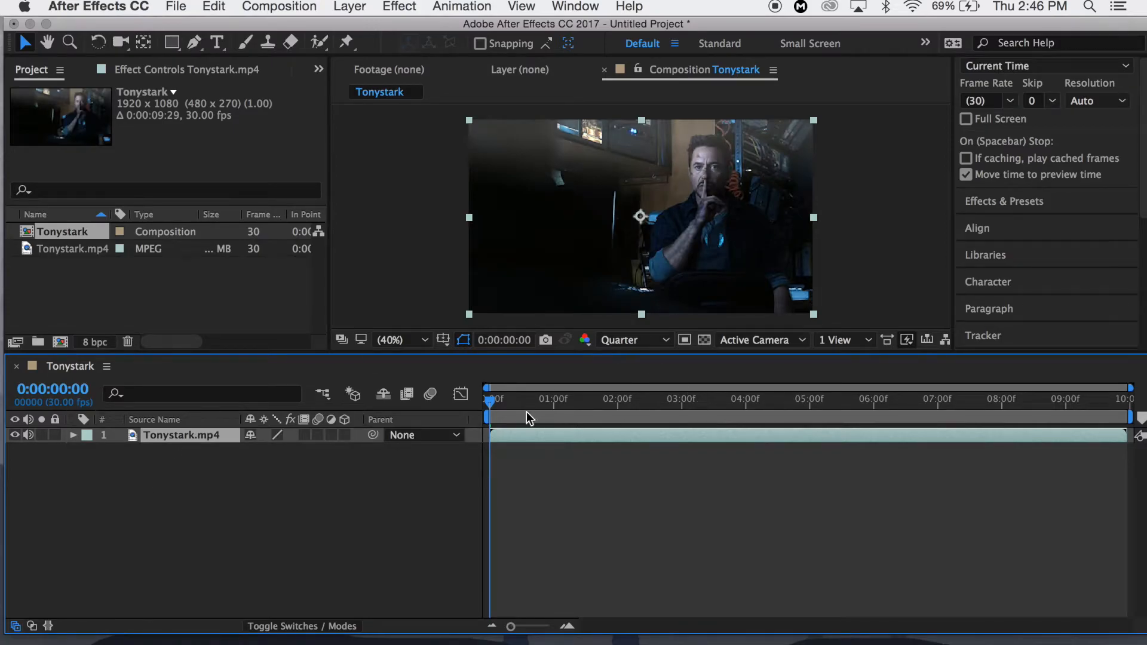
{"action": "left_click", "coordinate": [1088, 100]}
{"action": "left_click", "coordinate": [1088, 113]}
{"action": "scroll", "coordinate": [1089, 107], "scroll_direction": "up", "scroll_amount": 5}
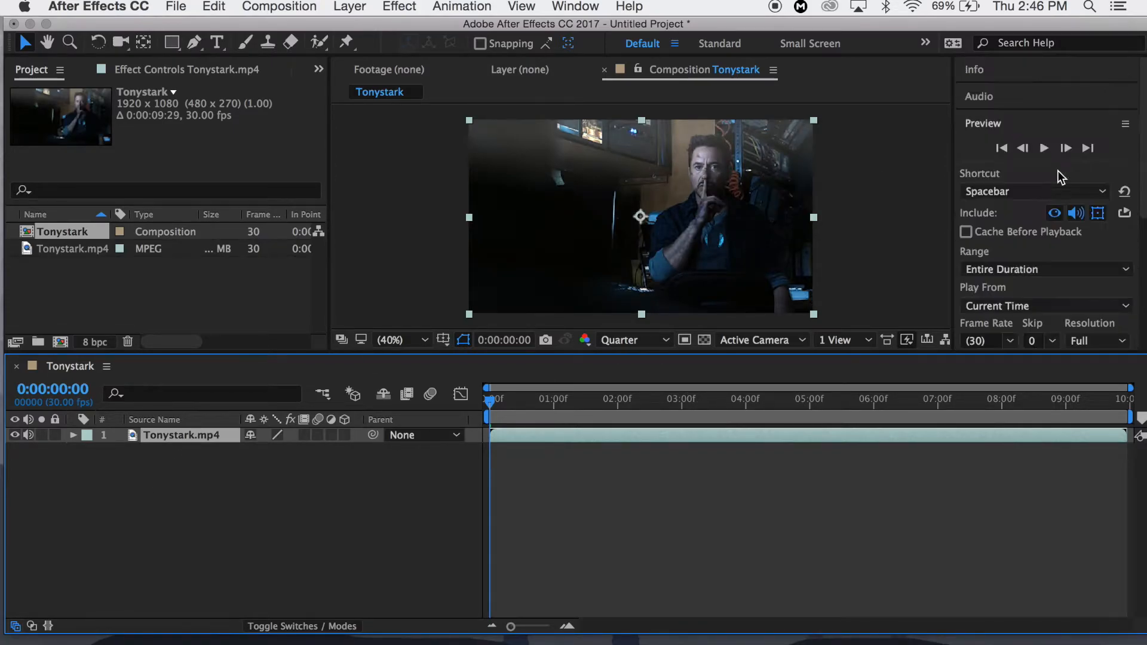
Set the scale of the Tonystark.mp4 layer to 101%
{"action": "key", "text": "s"}
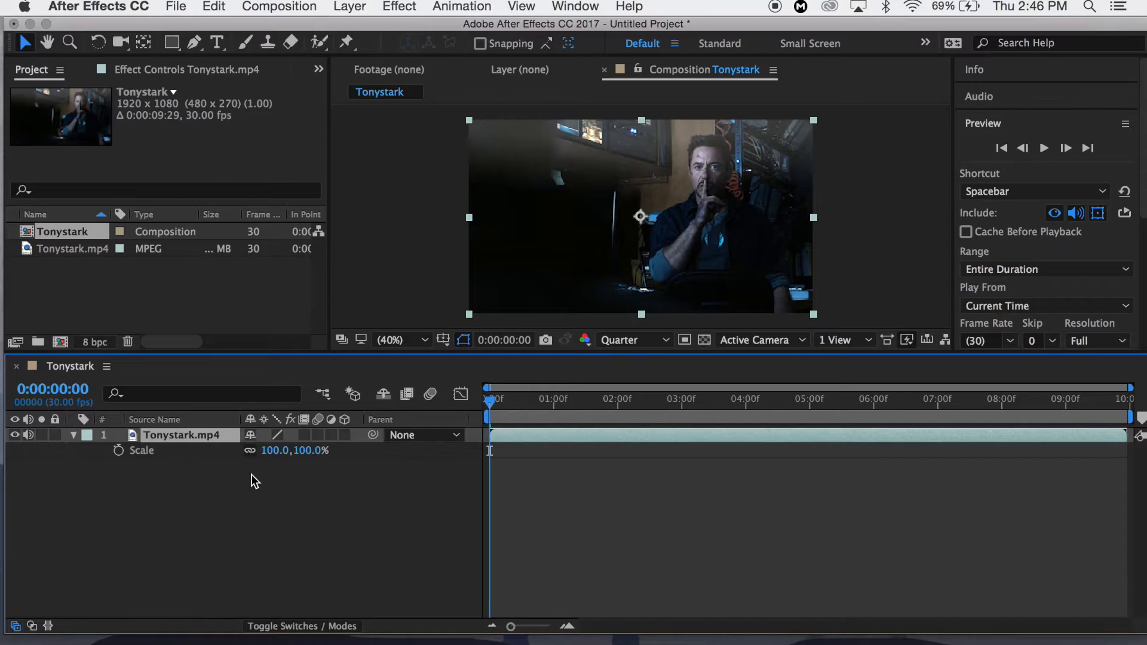
{"action": "left_click_drag", "start_coordinate": [276, 451], "coordinate": [278, 451]}
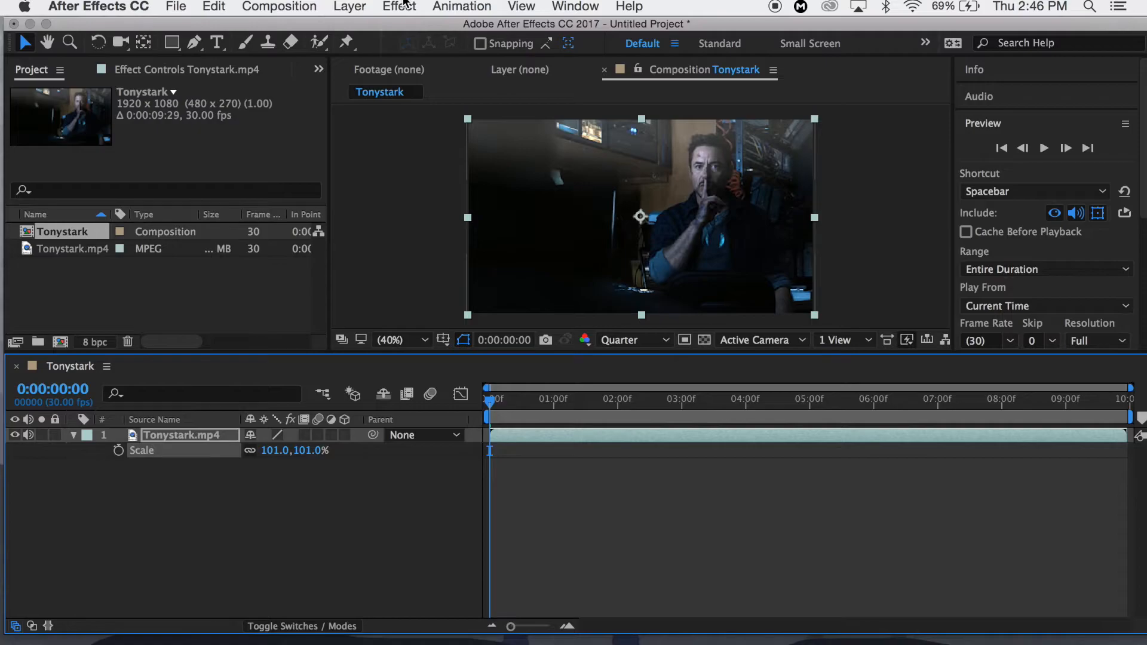
Pre-compose the Tonystark.mp4 layer, moving all attributes into the new composition Tonystark.mp4 Comp 1
{"action": "left_click", "coordinate": [404, 5]}
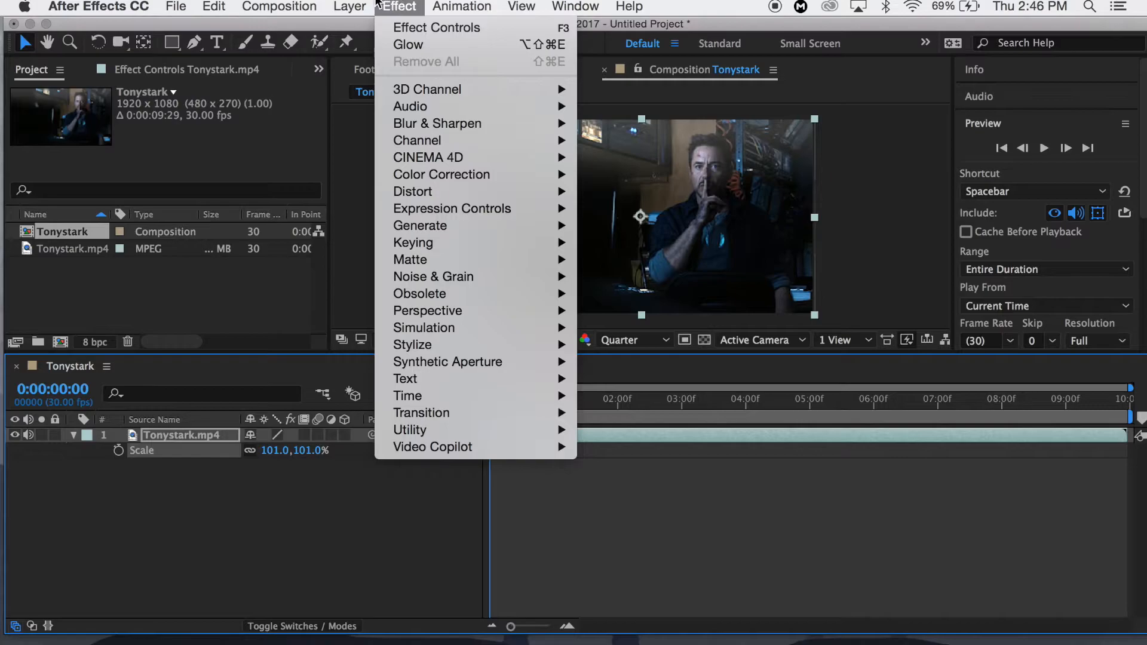
{"action": "mouse_move", "coordinate": [370, 5]}
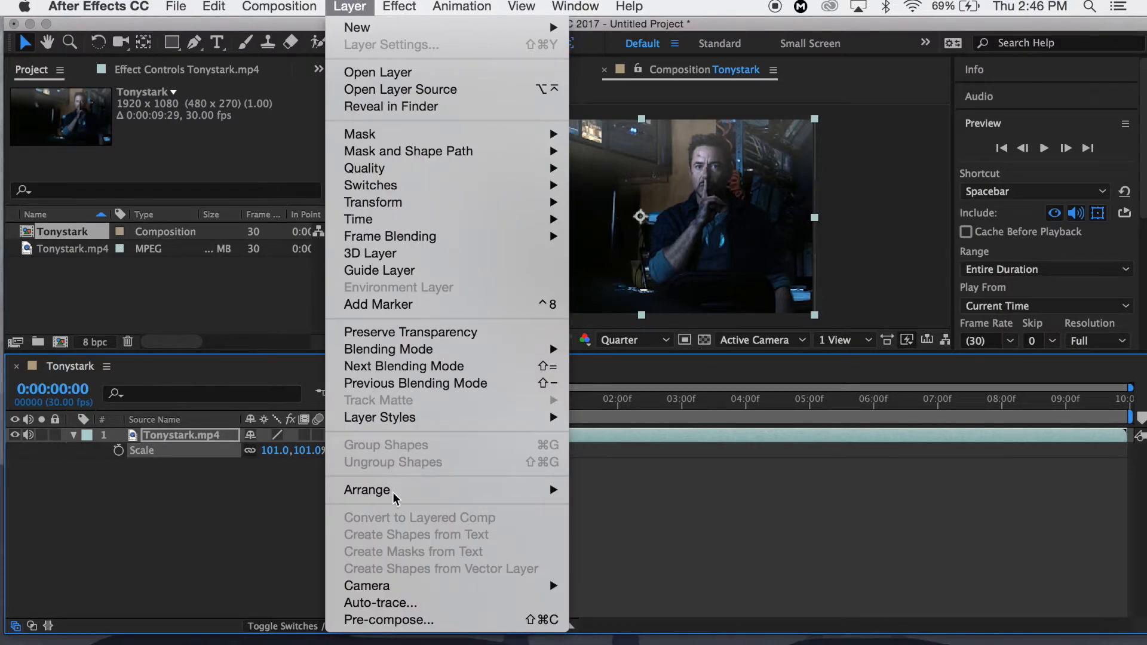
{"action": "left_click", "coordinate": [371, 621]}
{"action": "left_click", "coordinate": [412, 300]}
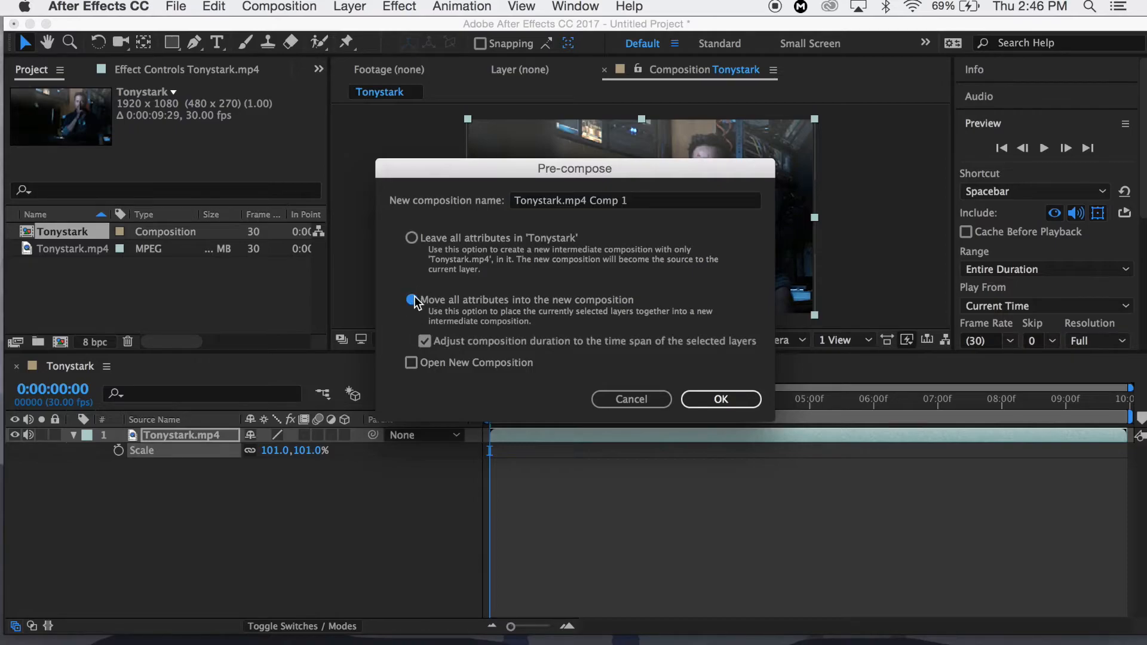
{"action": "left_click", "coordinate": [703, 397]}
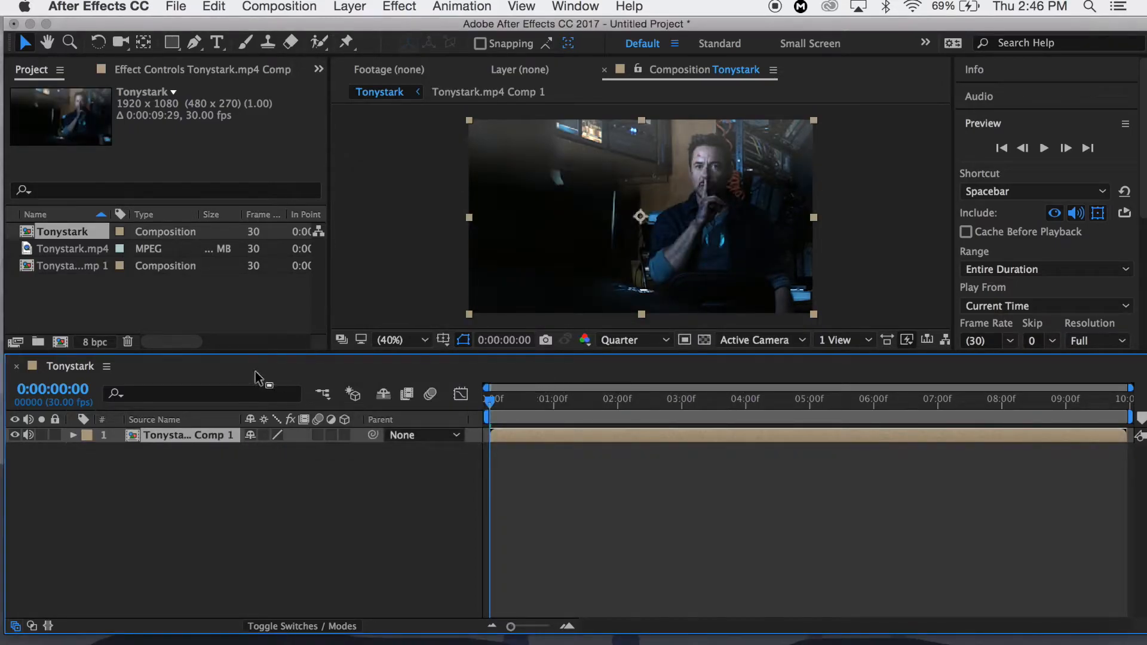
Find the Motion Tile effect by searching for "motion" and apply it to the pre-composed layer
{"action": "left_click", "coordinate": [1023, 123]}
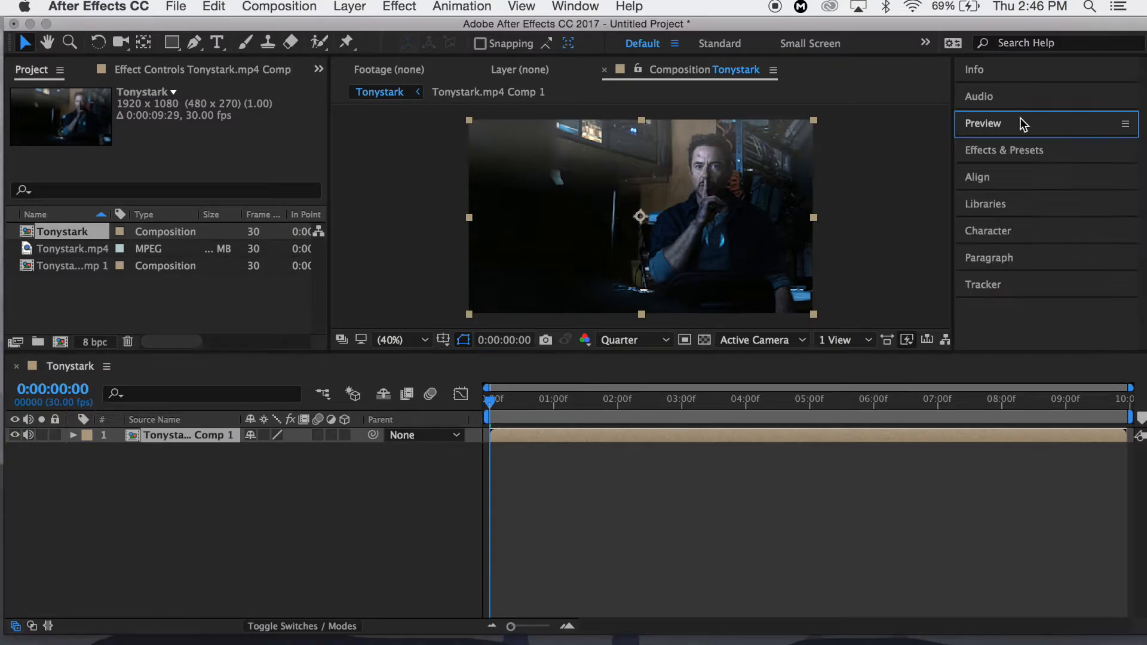
{"action": "left_click", "coordinate": [1019, 144]}
{"action": "left_click", "coordinate": [1008, 174]}
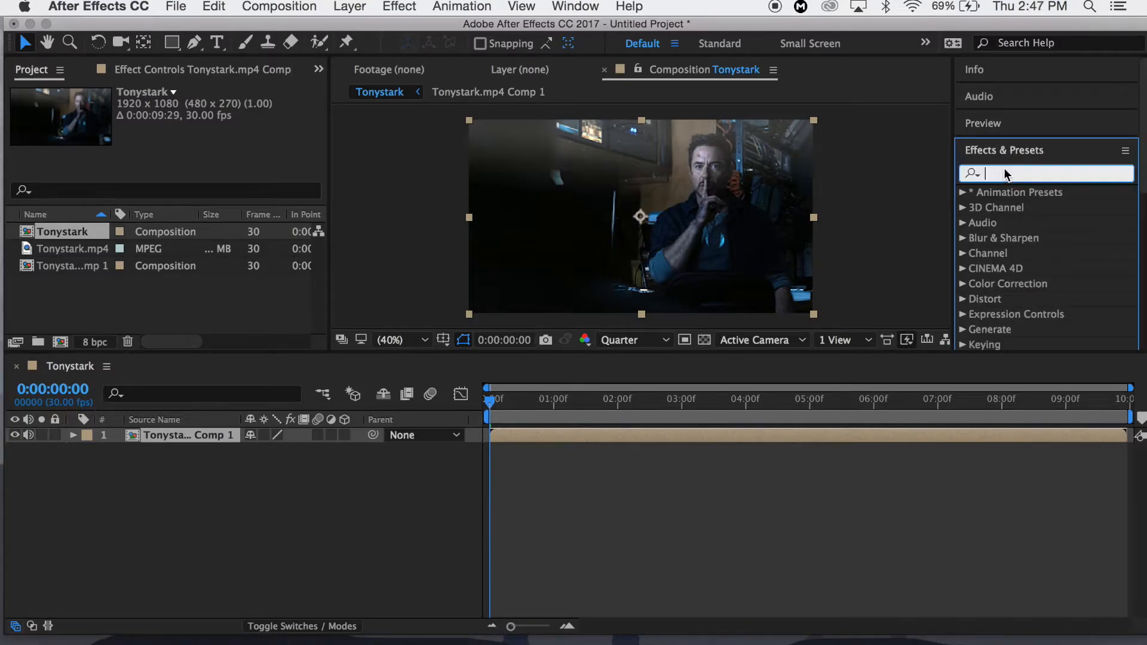
{"action": "type", "text": "motion"}
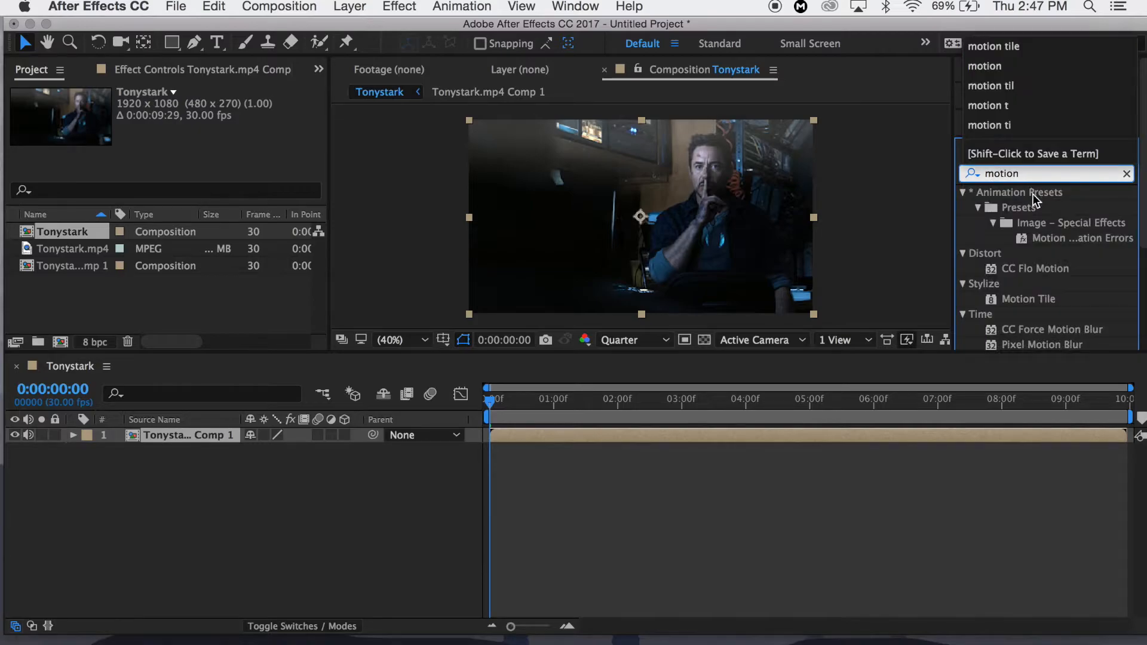
{"action": "left_click", "coordinate": [1030, 300]}
{"action": "left_click_drag", "start_coordinate": [1044, 299], "coordinate": [710, 435]}
Set Motion Tile's Output Width and Output Height to 300 and turn on Mirror Edges
{"action": "left_click", "coordinate": [190, 168]}
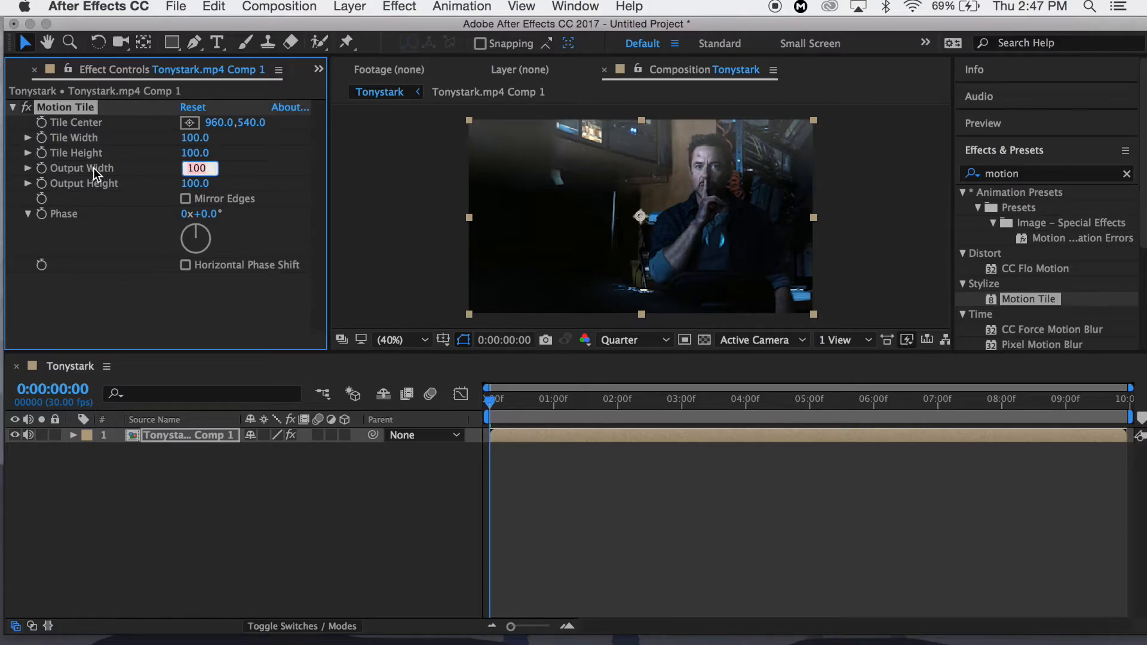
{"action": "type", "text": "300"}
{"action": "left_click", "coordinate": [192, 183]}
{"action": "type", "text": "300"}
{"action": "key", "text": "Return"}
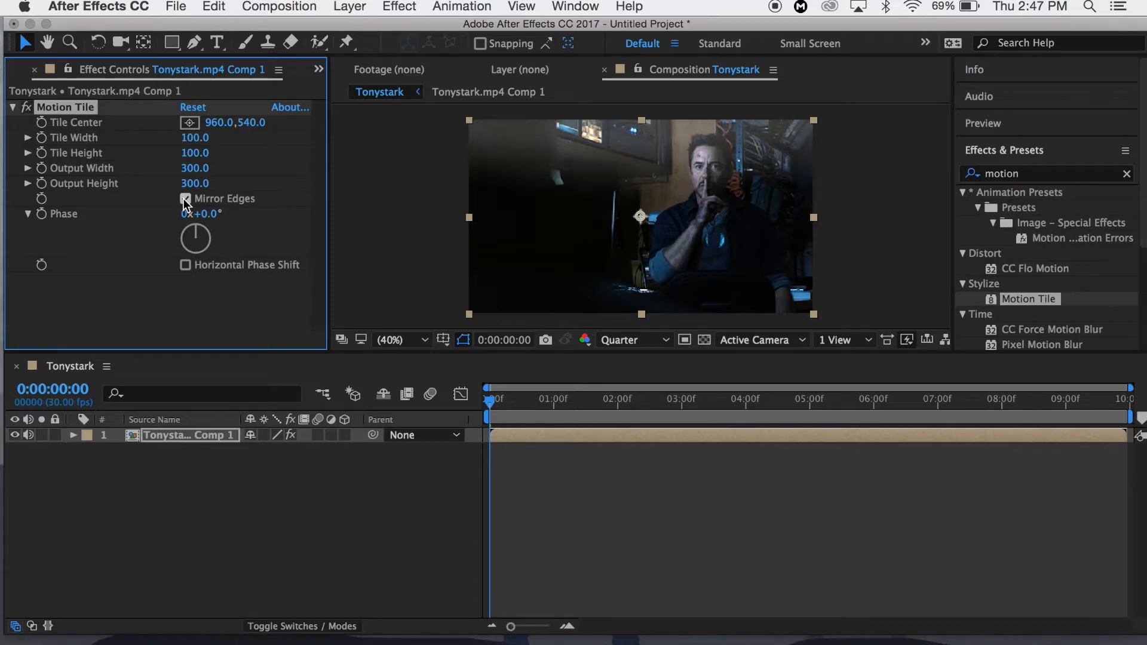
Turn on motion blur for the pre-composed layer and enable it for the whole composition
{"action": "left_click", "coordinate": [317, 435]}
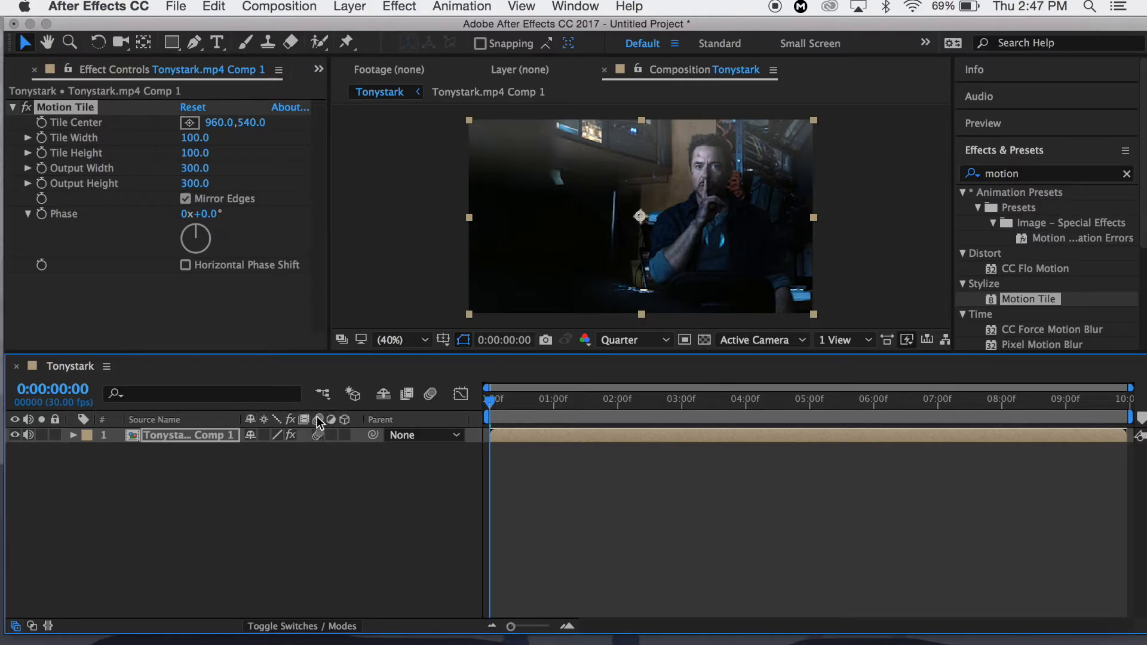
{"action": "left_click", "coordinate": [429, 395]}
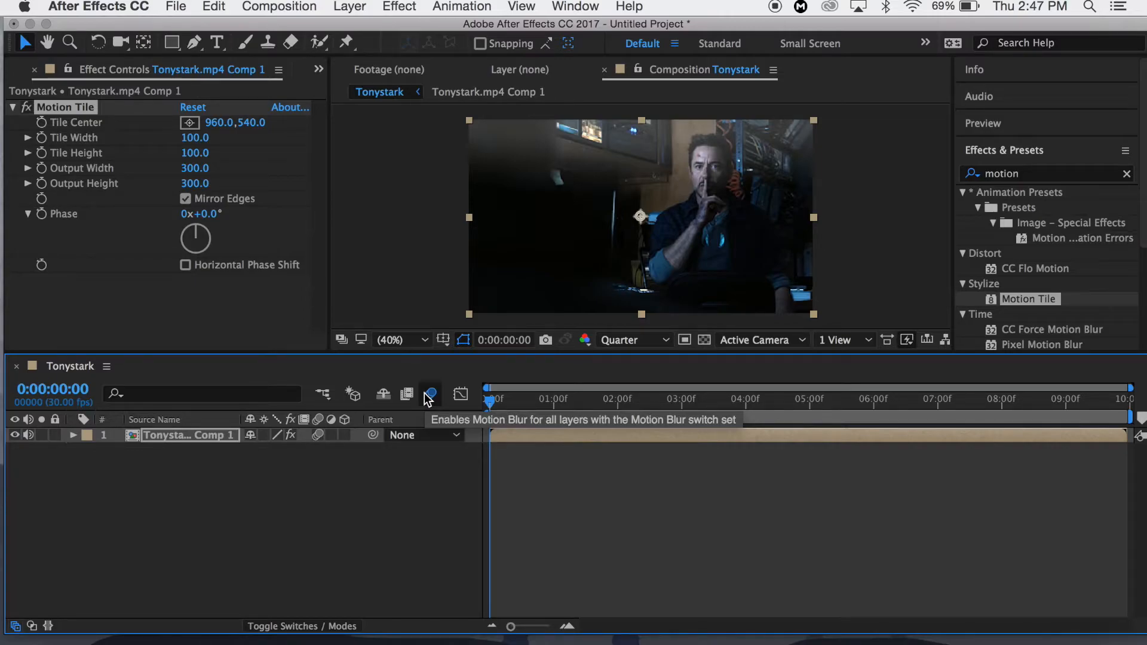
{"action": "left_click", "coordinate": [1050, 152]}
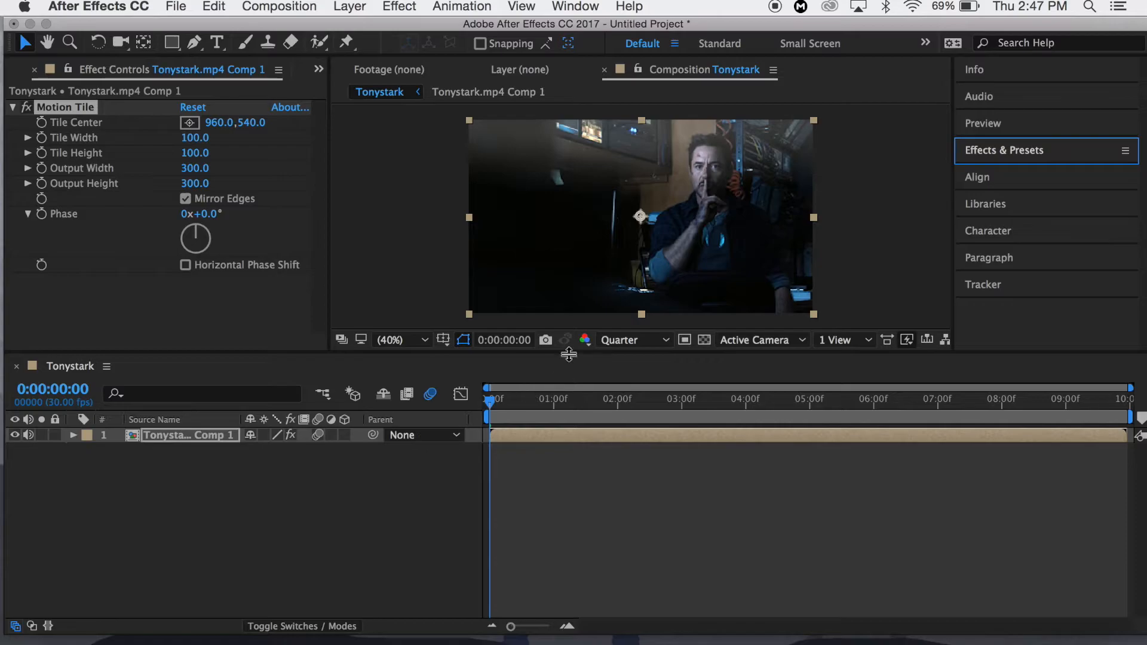
Set the composition's preview resolution to Quarter
{"action": "left_click", "coordinate": [622, 338]}
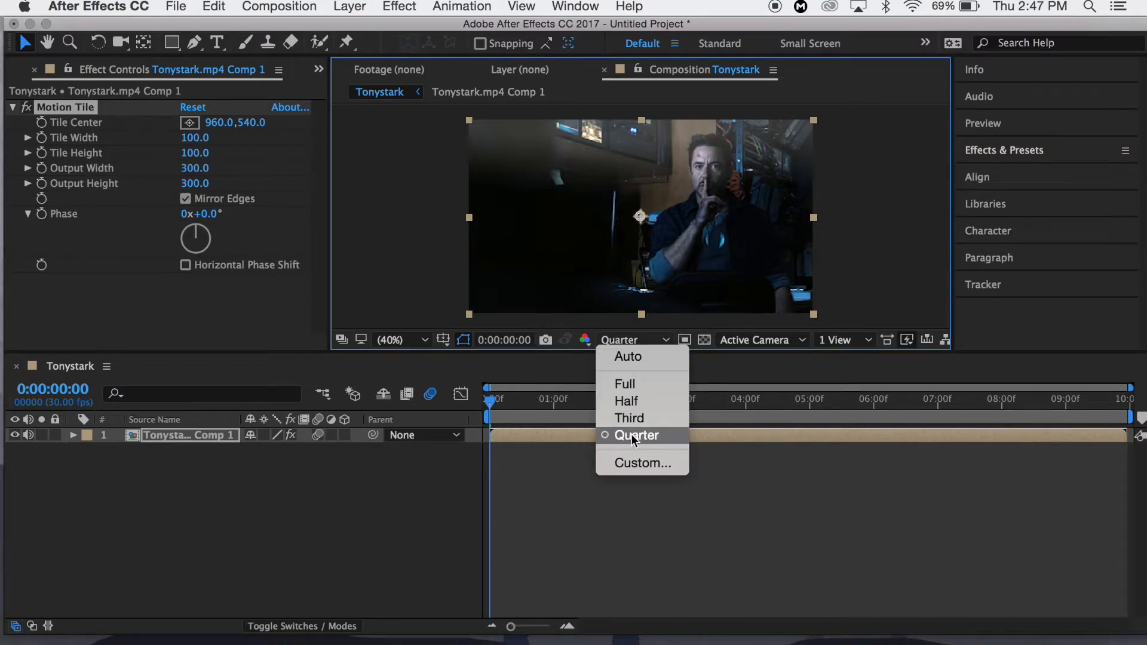
{"action": "left_click", "coordinate": [489, 405]}
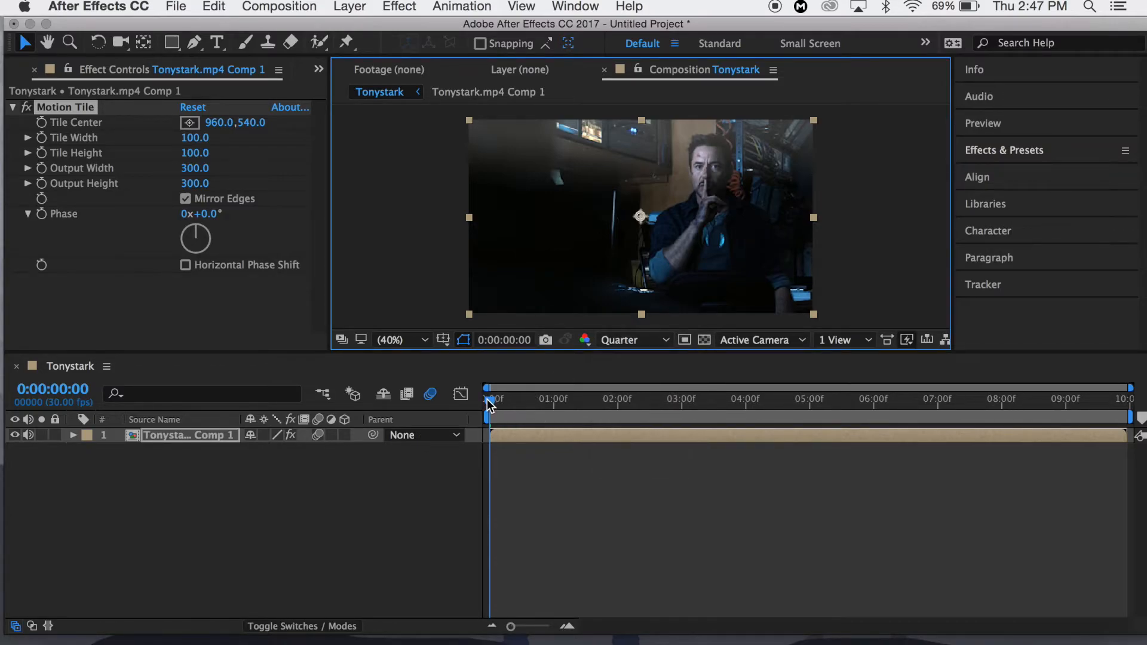
{"action": "left_click", "coordinate": [619, 342]}
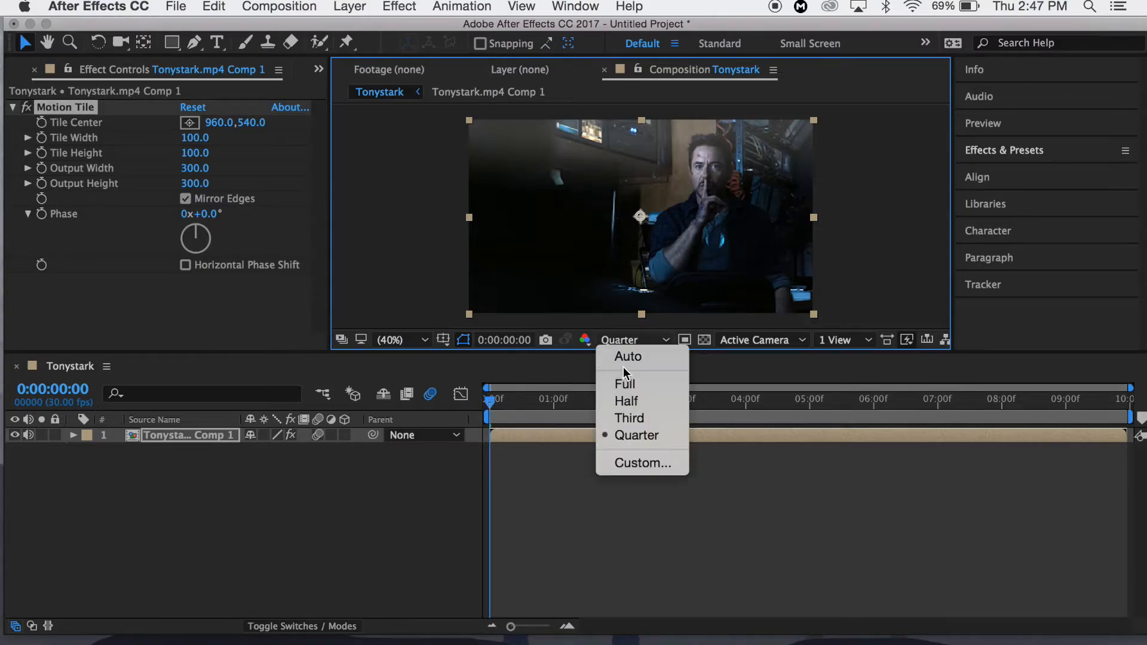
{"action": "left_click", "coordinate": [638, 336]}
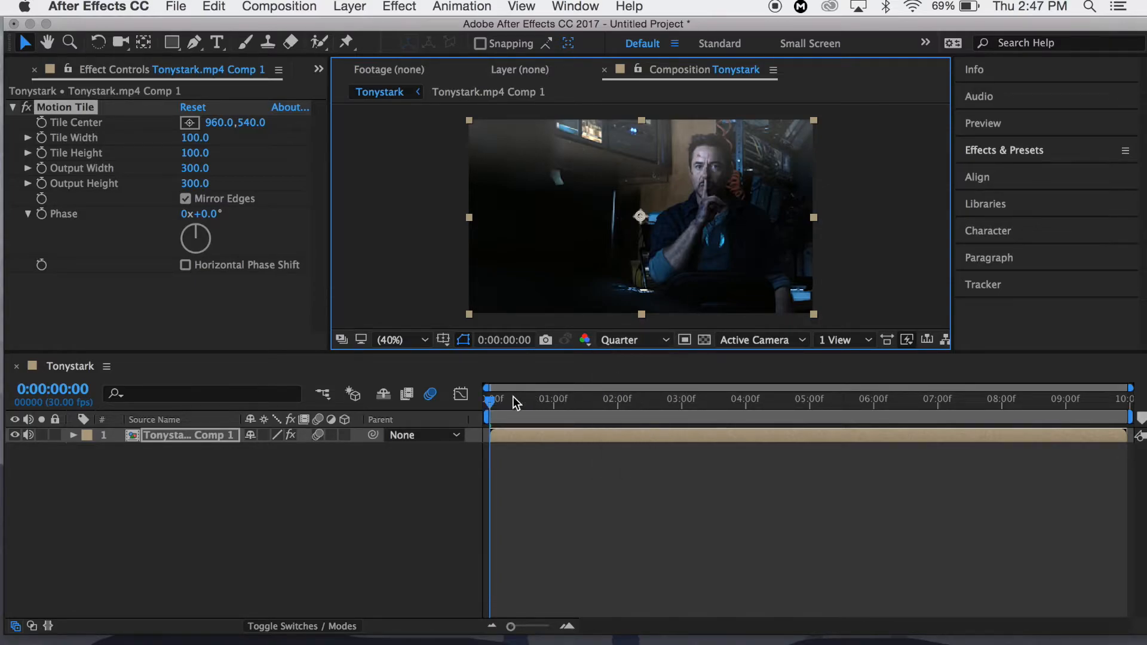
Preview the opening of the composition by playing it from the start
{"action": "key", "text": "space"}
{"action": "key", "text": "space"}
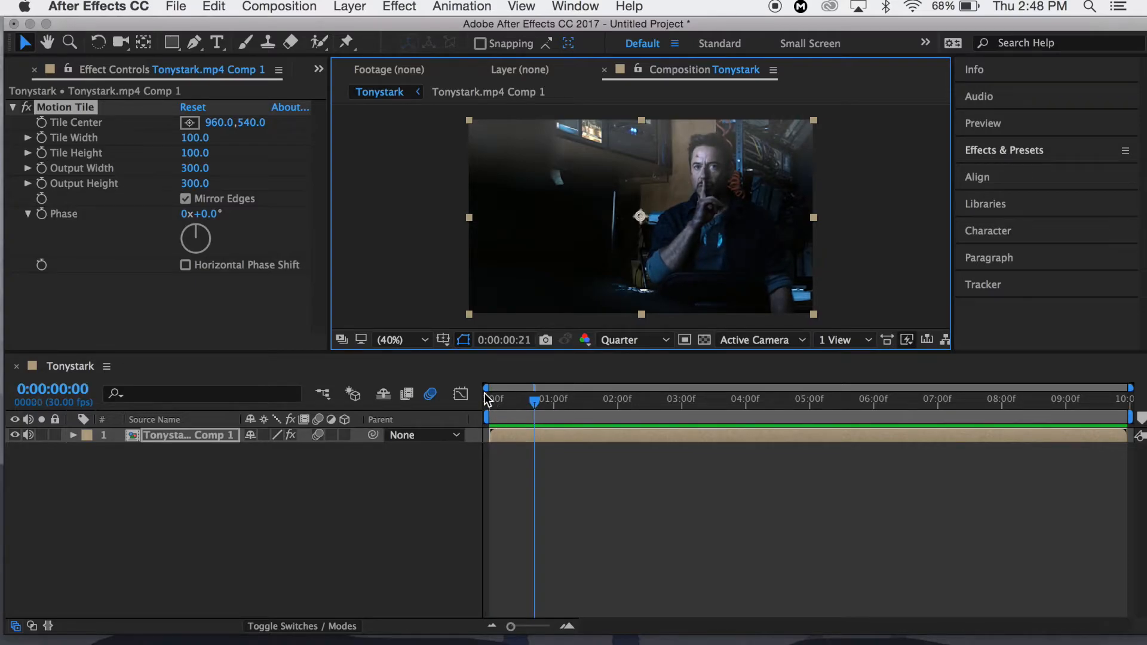
{"action": "left_click", "coordinate": [487, 400]}
{"action": "key", "text": "space"}
{"action": "key", "text": "space"}
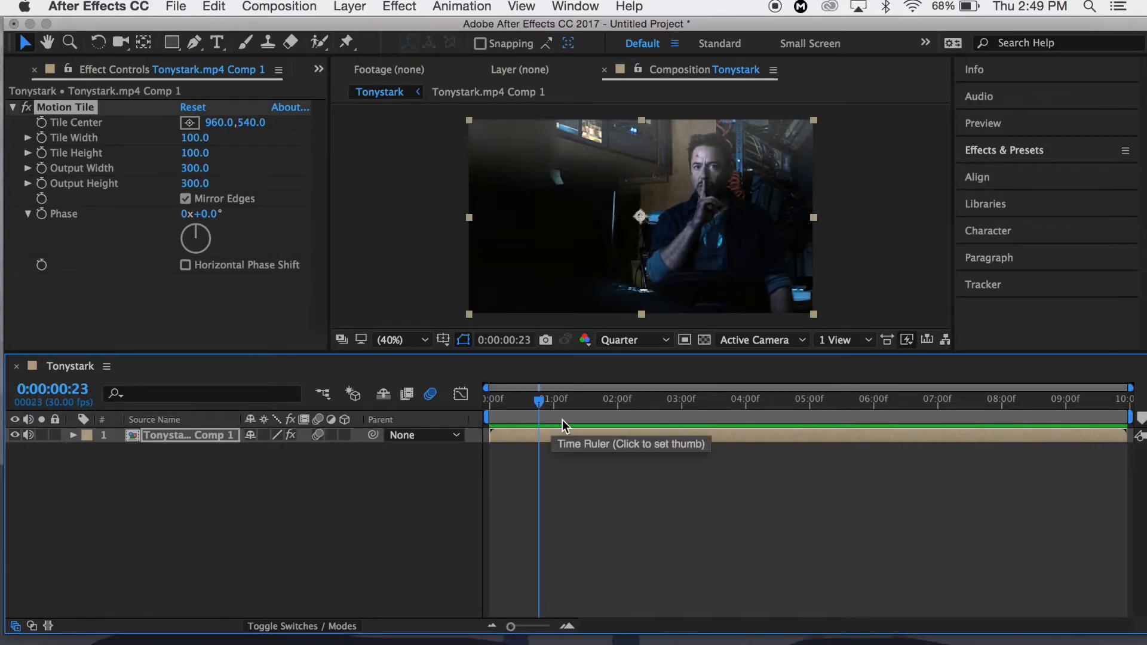
Find the first clip change frame by frame and split the pre-composed layer at 0:00:01:08
{"action": "left_click_drag", "start_coordinate": [539, 399], "coordinate": [571, 403]}
{"action": "left_click", "coordinate": [1043, 152]}
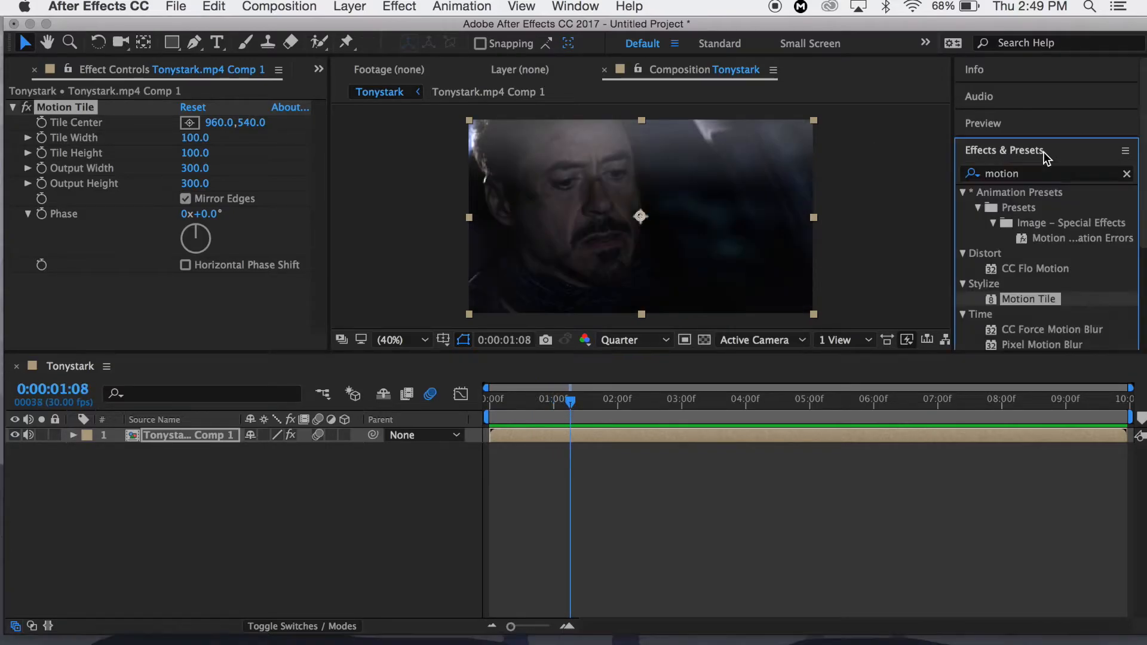
{"action": "left_click", "coordinate": [1045, 123]}
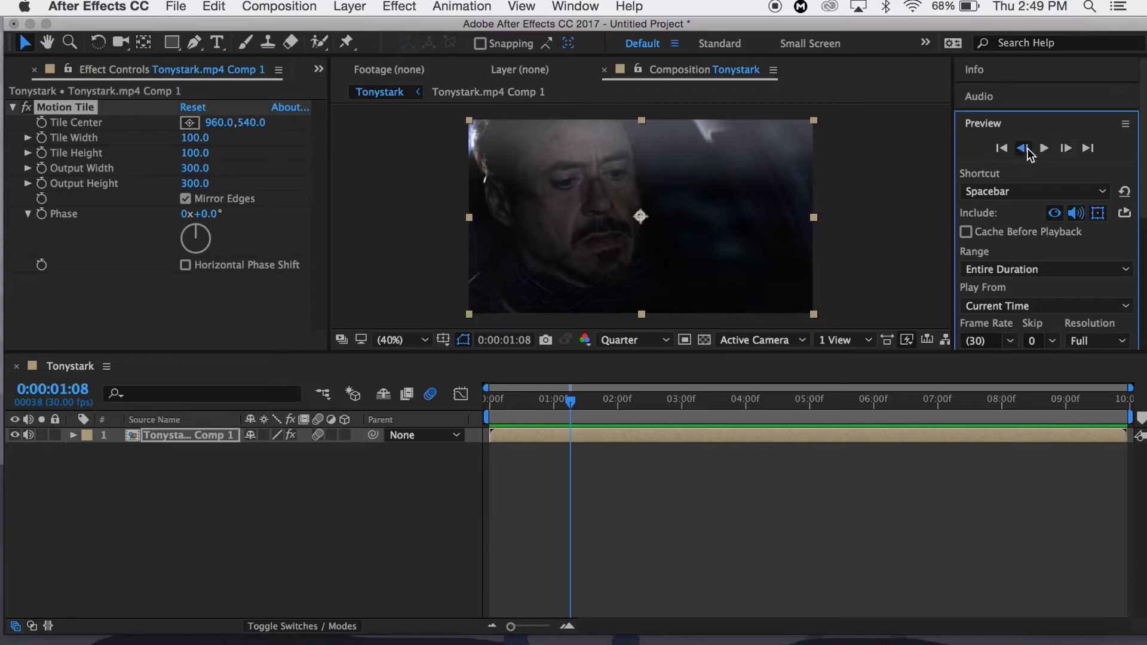
{"action": "left_click", "coordinate": [1027, 151]}
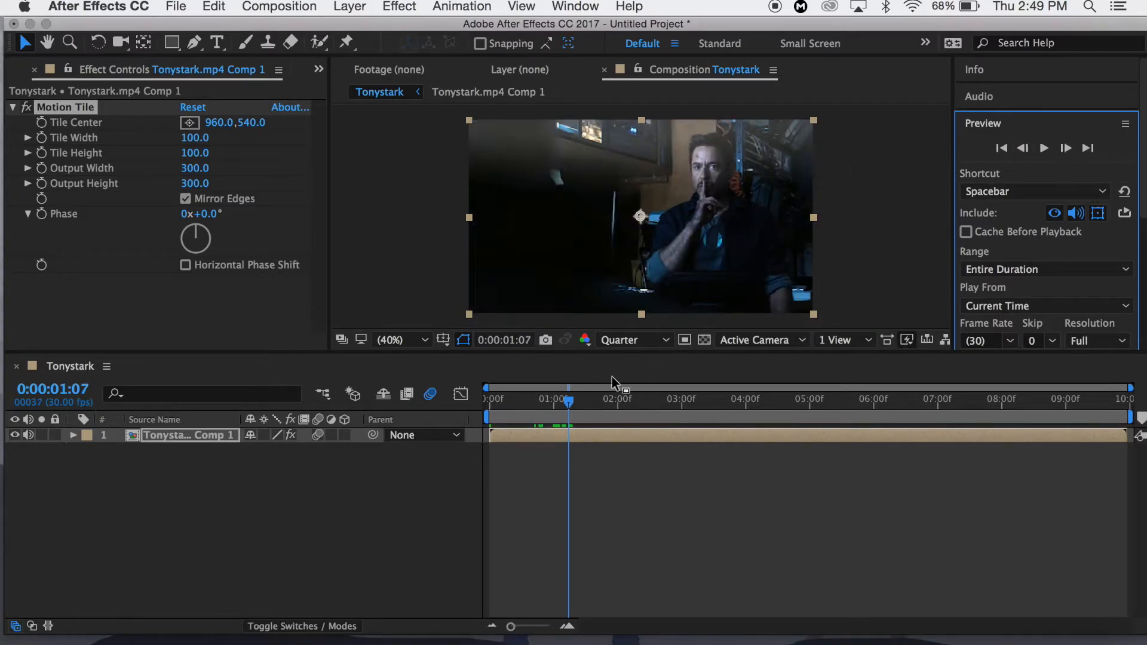
{"action": "left_click", "coordinate": [1066, 148]}
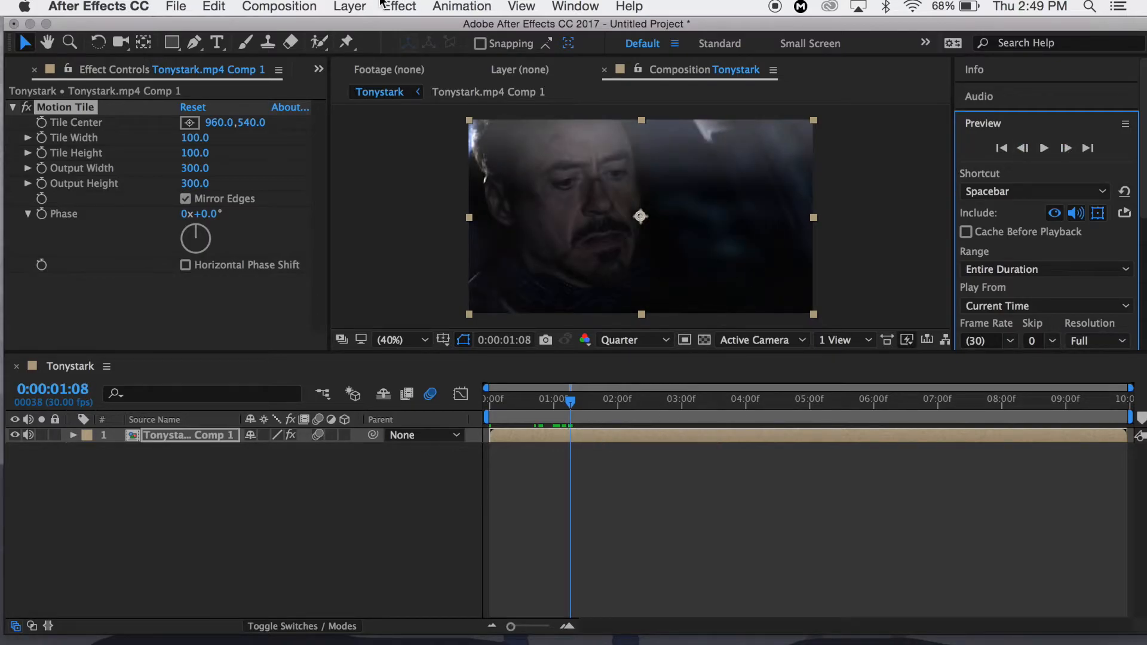
{"action": "left_click", "coordinate": [351, 6]}
{"action": "left_click", "coordinate": [242, 238]}
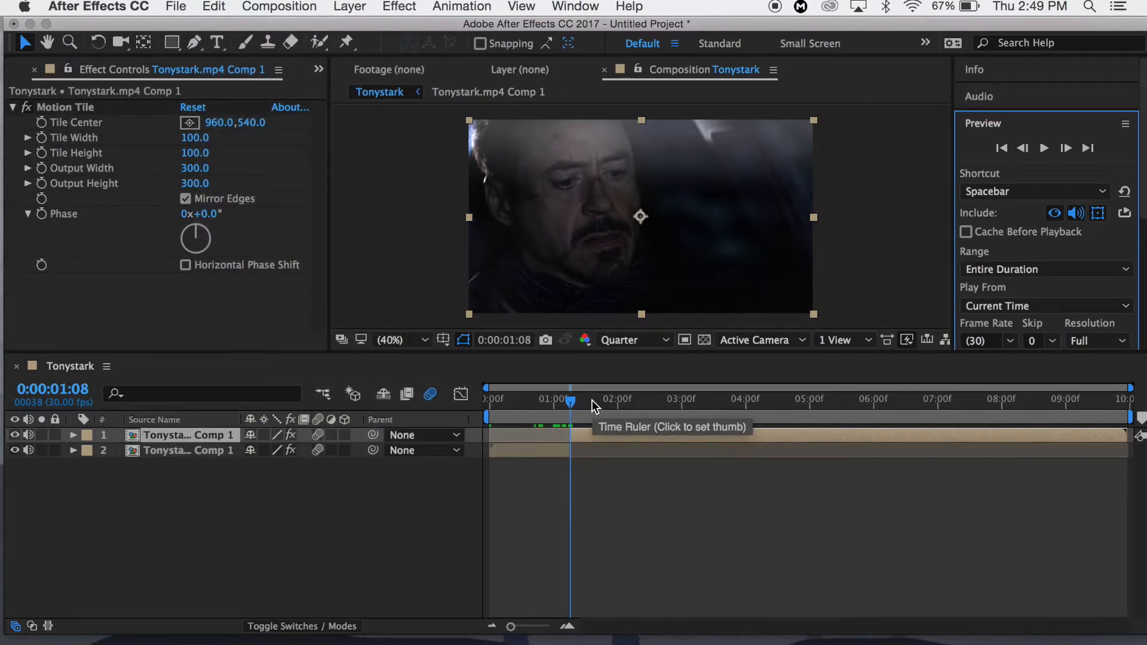
Split the remaining footage layer at 0:00:02:16 and at every following clip change up to 0:00:08:20
{"action": "left_click", "coordinate": [628, 401]}
{"action": "left_click_drag", "start_coordinate": [628, 403], "coordinate": [646, 411]}
{"action": "left_click", "coordinate": [1066, 149]}
{"action": "left_click", "coordinate": [1066, 149]}
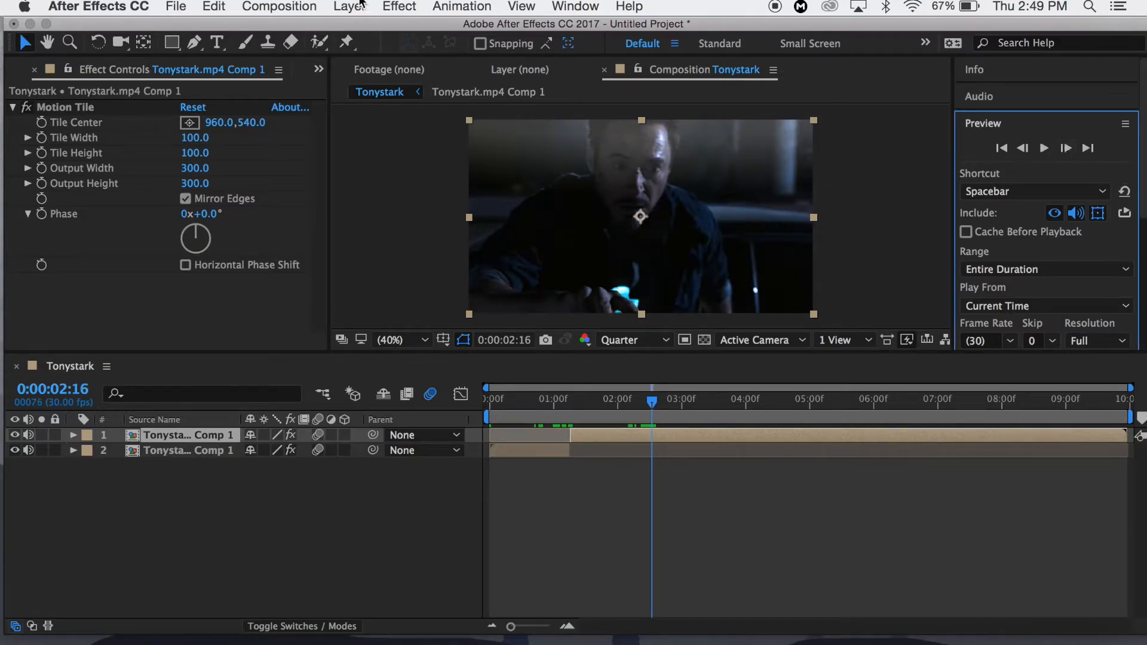
{"action": "left_click", "coordinate": [233, 5]}
{"action": "left_click", "coordinate": [240, 215]}
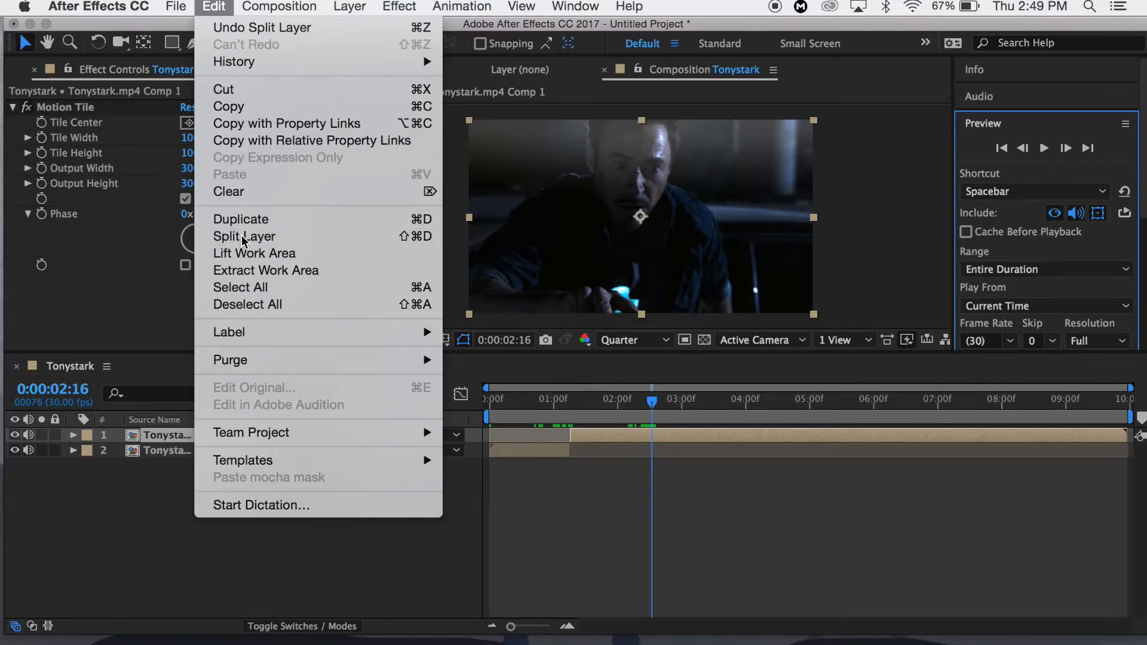
{"action": "left_click", "coordinate": [728, 400]}
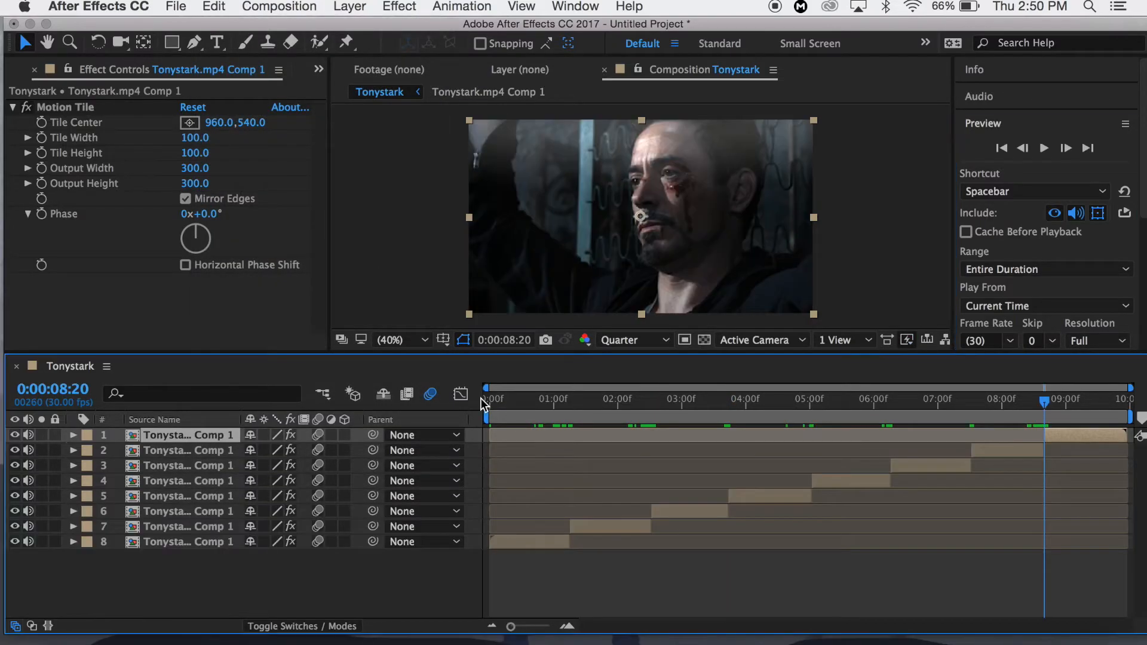
Add 100% Scale keyframes at 0:00:00:00 and 0:00:00:18 to the first clip, layer 8
{"action": "left_click", "coordinate": [482, 397]}
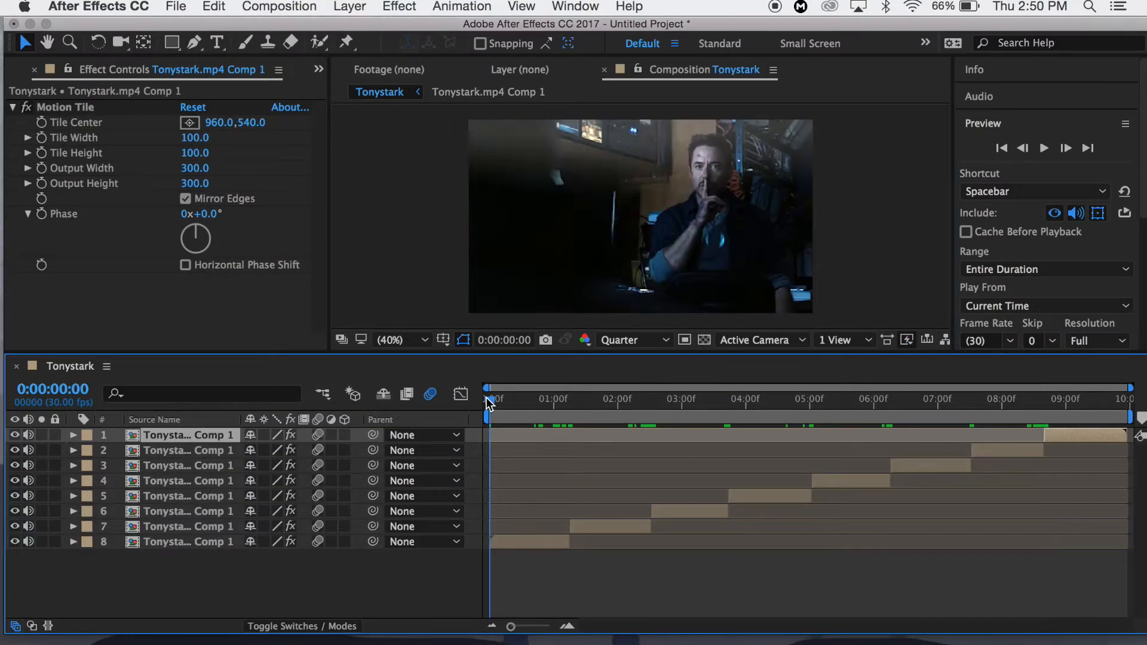
{"action": "left_click", "coordinate": [505, 531]}
{"action": "left_click", "coordinate": [506, 550]}
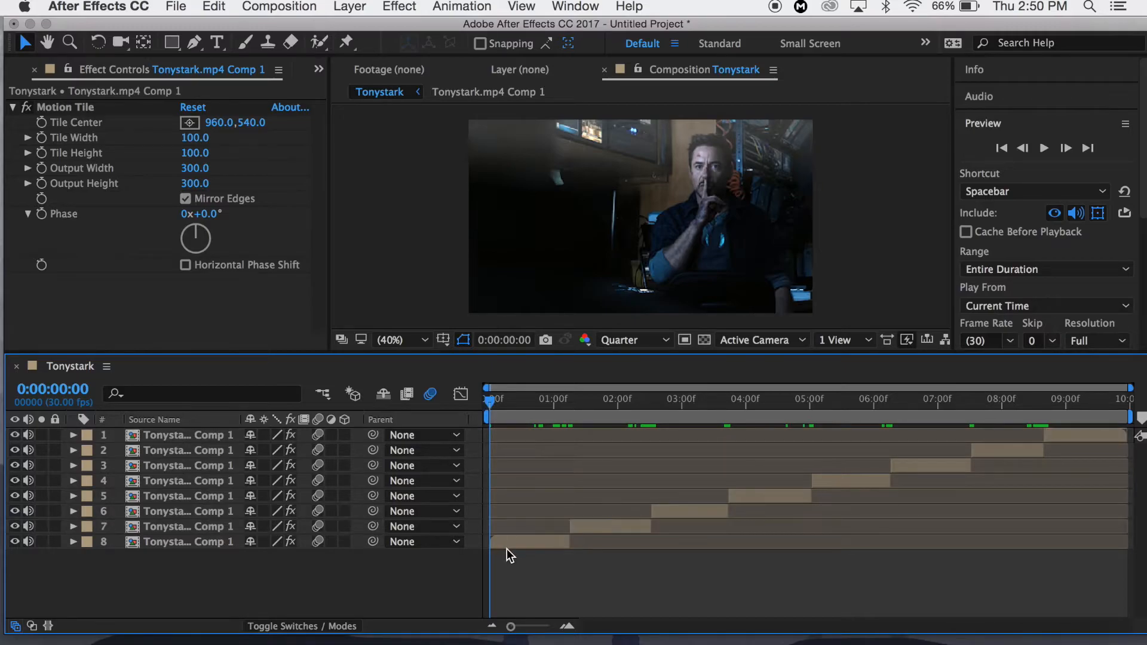
{"action": "left_click", "coordinate": [511, 541]}
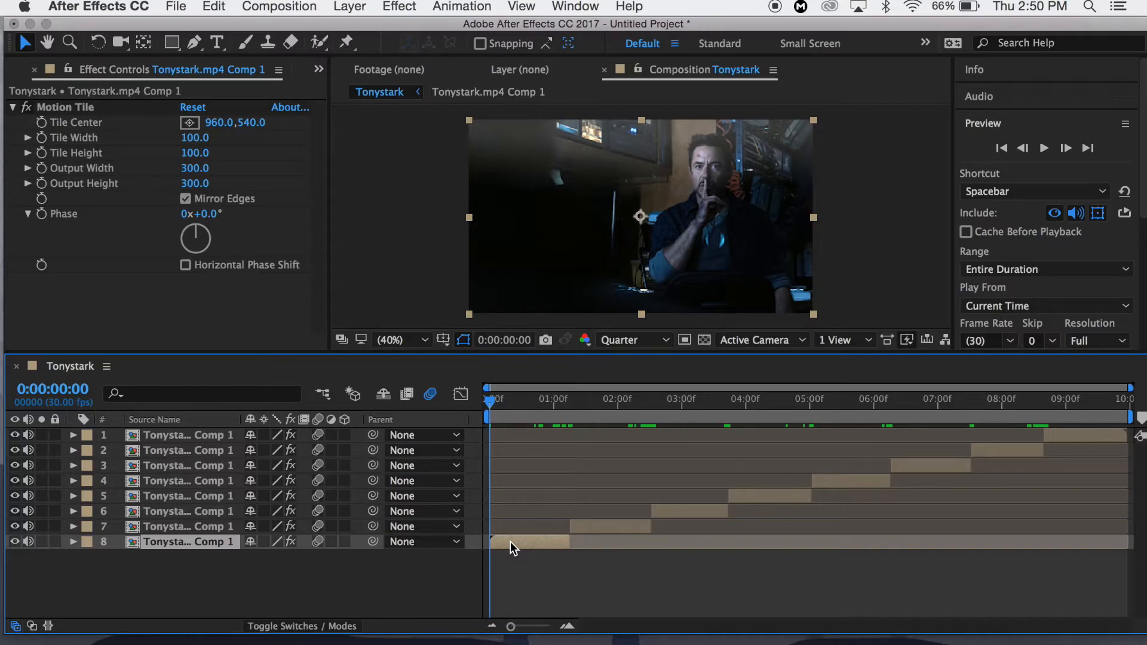
{"action": "key", "text": "s"}
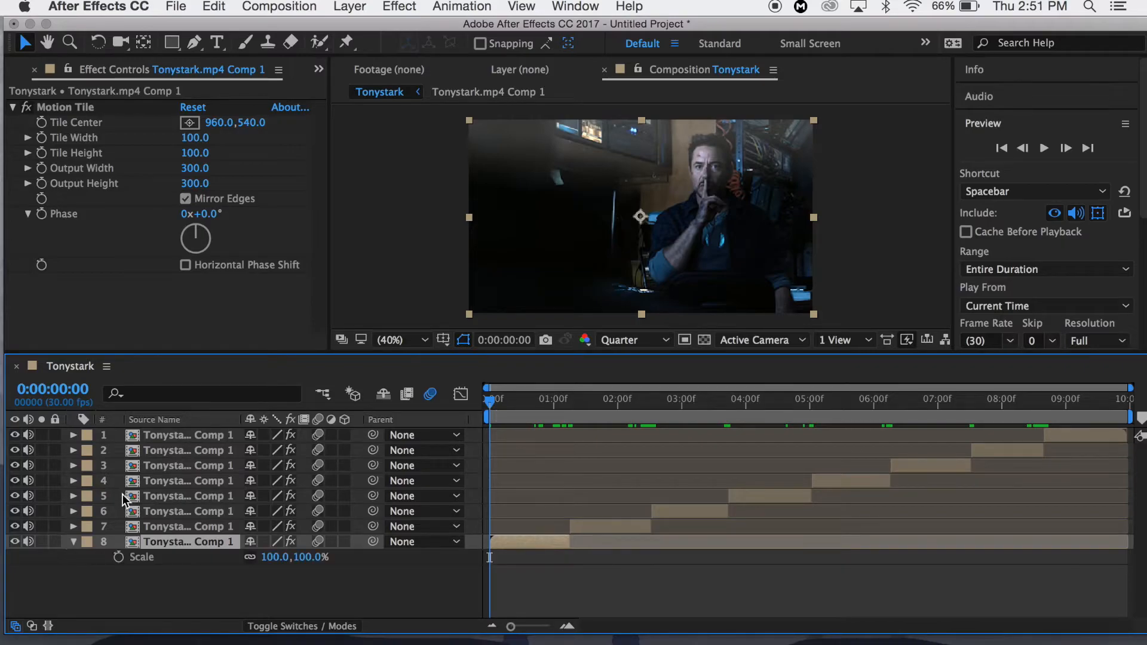
{"action": "left_click", "coordinate": [118, 556]}
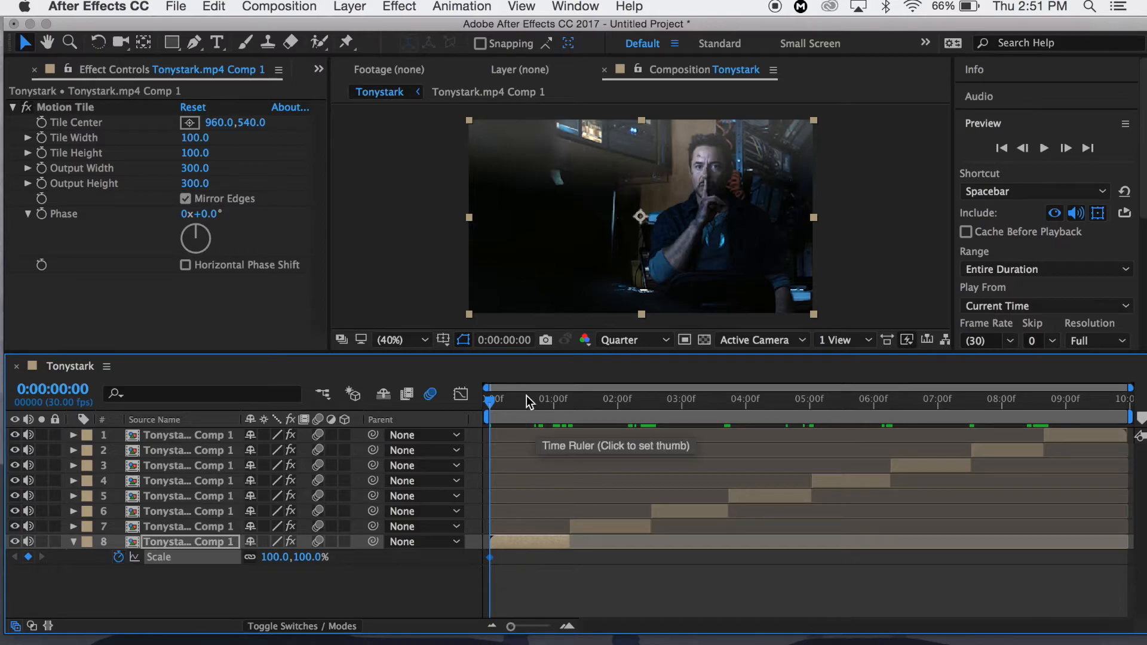
{"action": "left_click", "coordinate": [528, 398]}
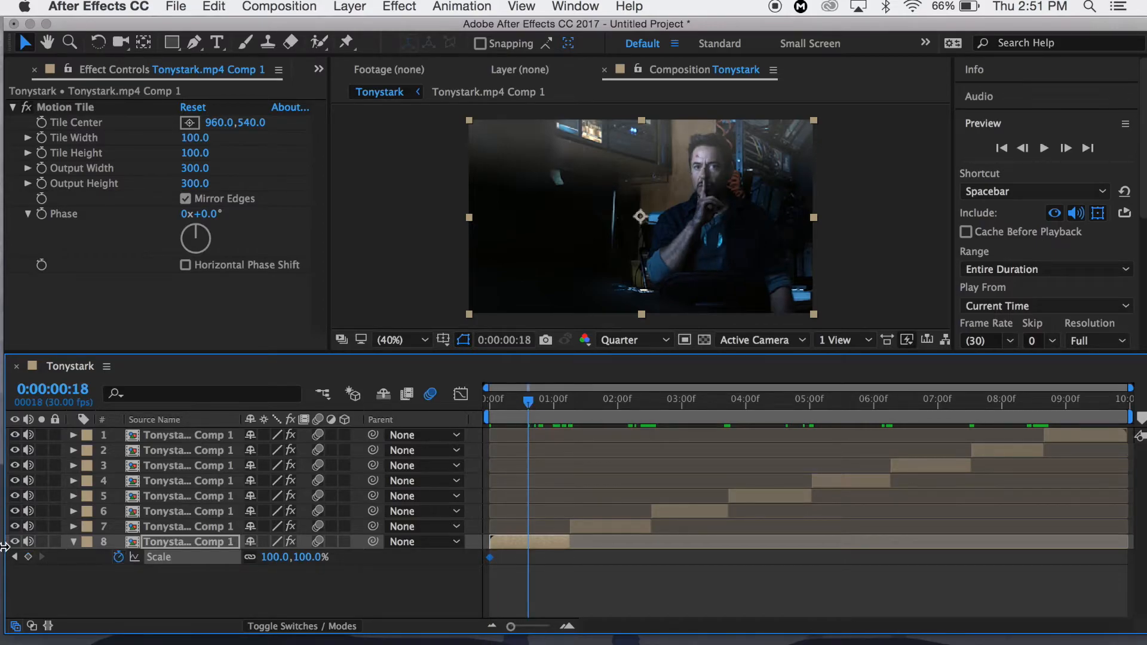
{"action": "left_click", "coordinate": [27, 557]}
Add a 200% Scale keyframe to layer 8 on its last frame, 0:00:01:07
{"action": "left_click", "coordinate": [569, 411]}
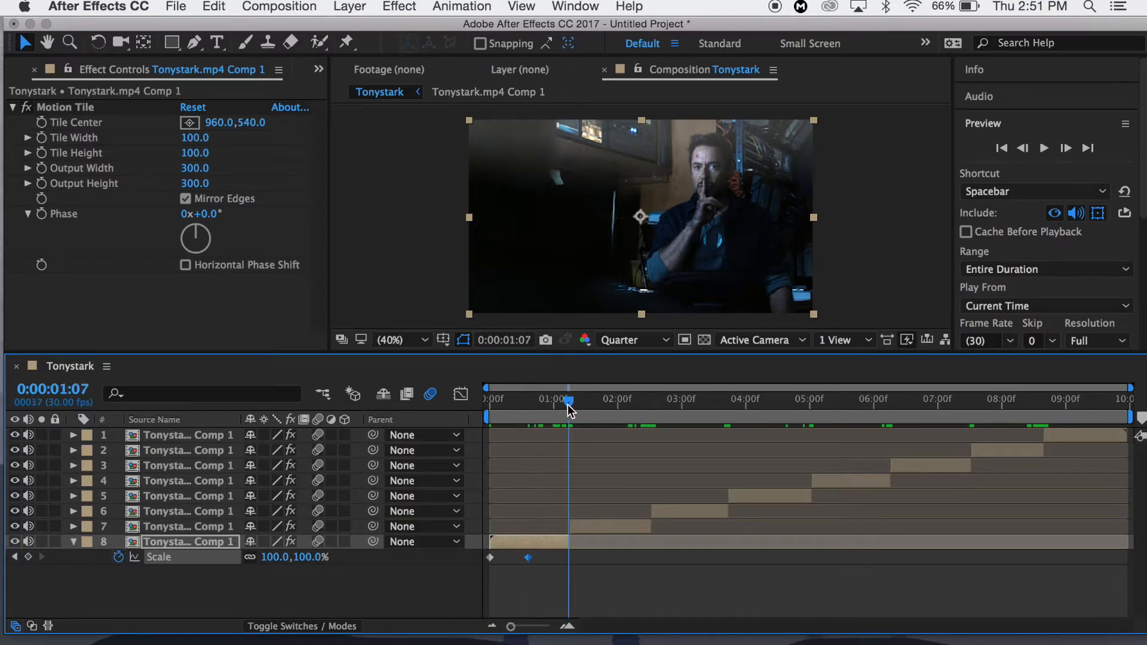
{"action": "scroll", "coordinate": [595, 505], "scroll_direction": "up", "scroll_amount": 5}
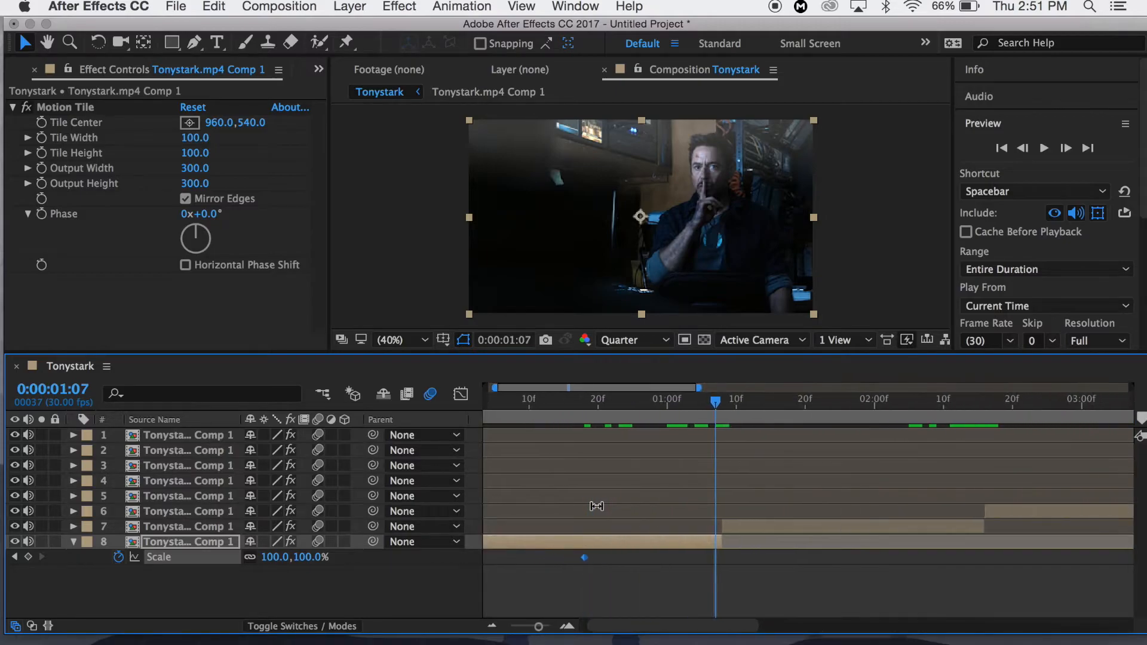
{"action": "left_click", "coordinate": [1065, 149]}
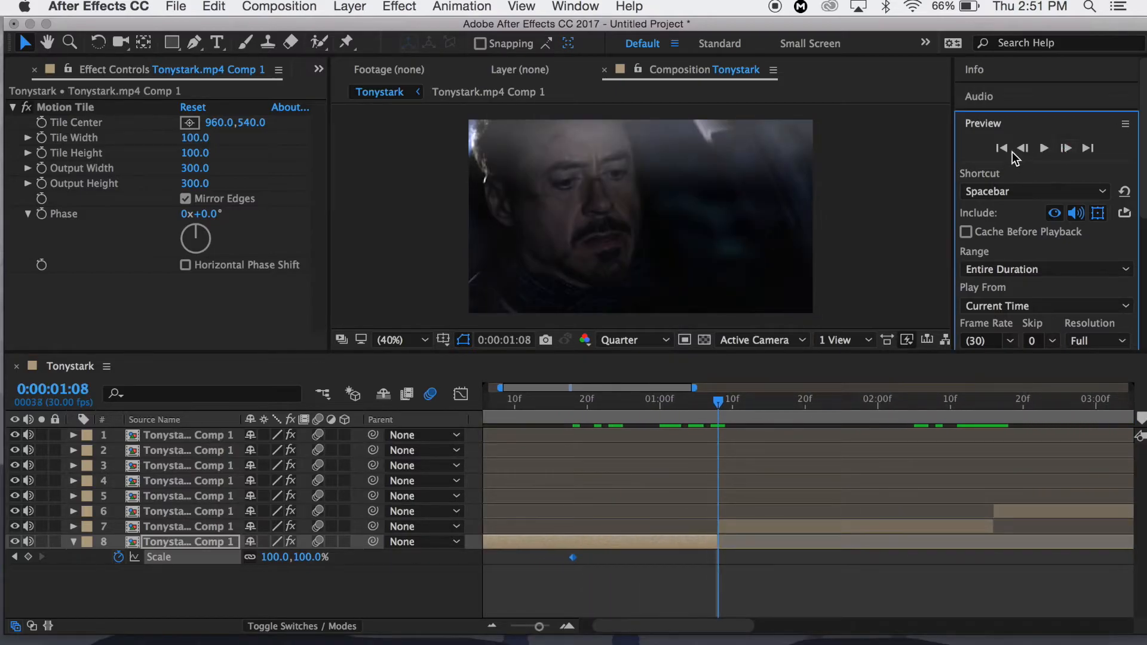
{"action": "left_click", "coordinate": [1021, 149]}
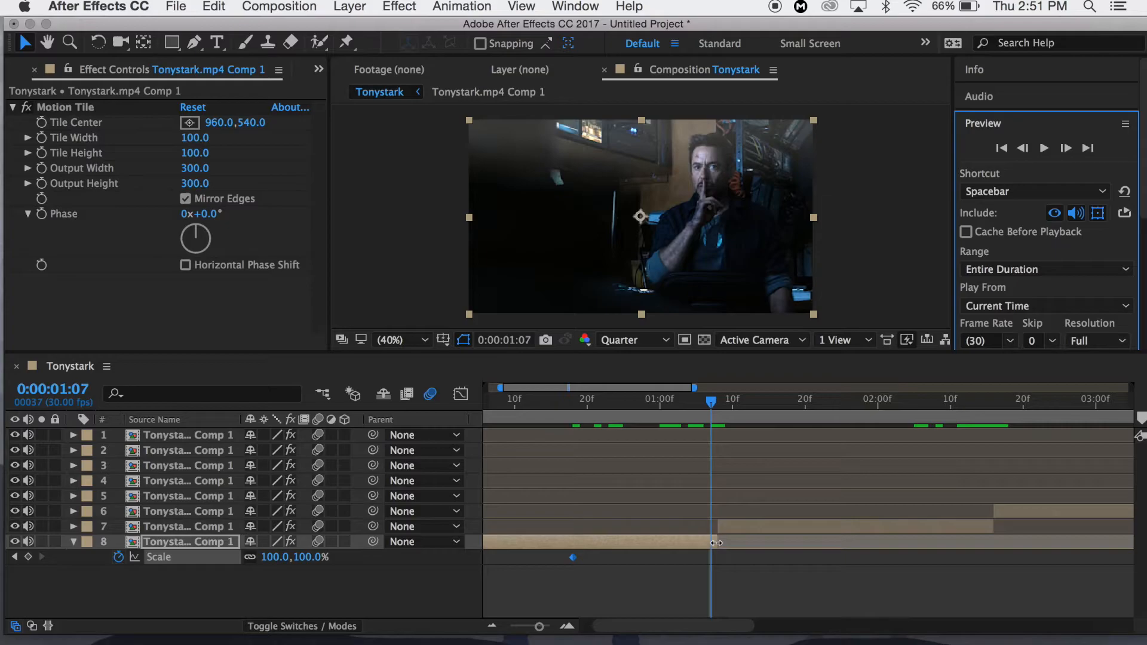
{"action": "left_click", "coordinate": [27, 556]}
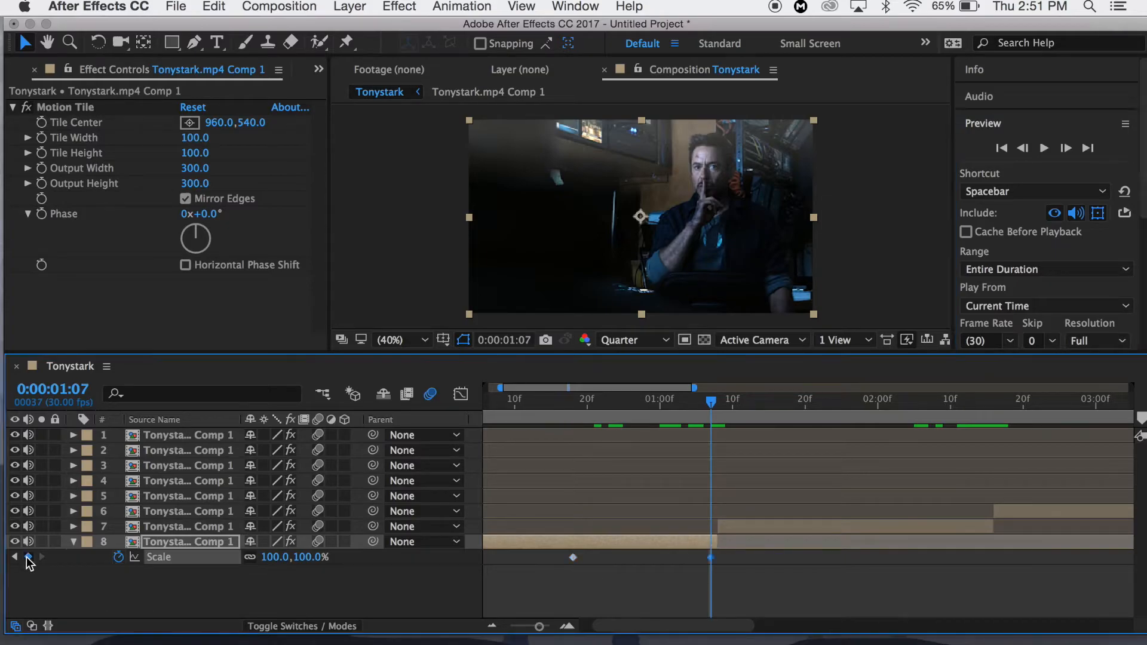
{"action": "left_click", "coordinate": [274, 557]}
{"action": "type", "text": "200"}
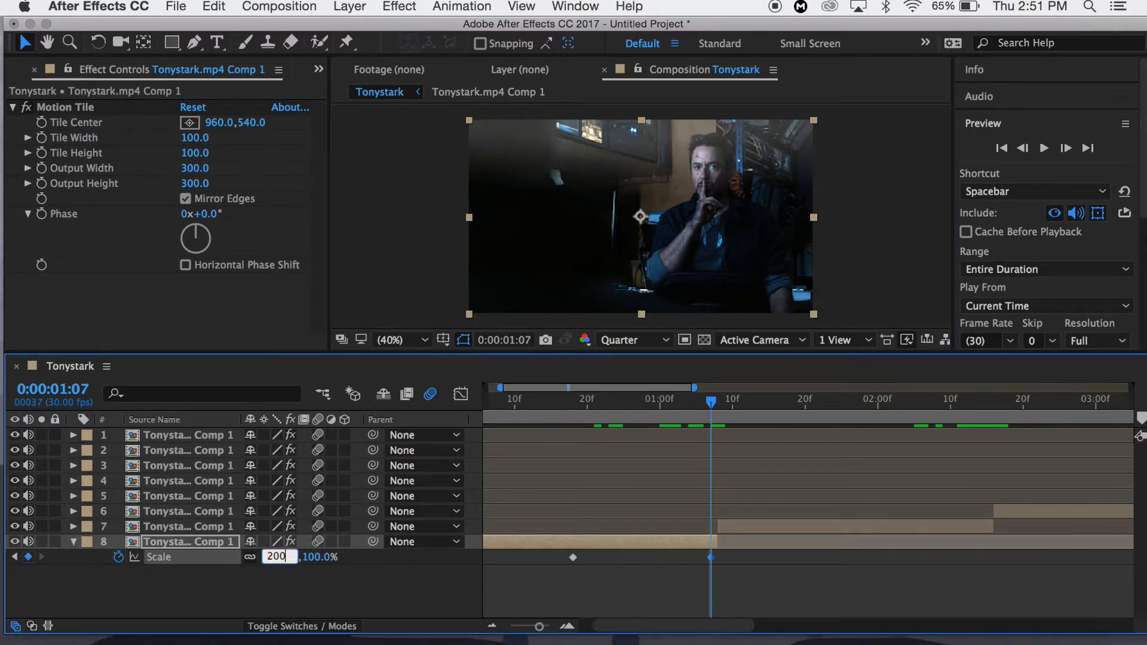
{"action": "key", "text": "Return"}
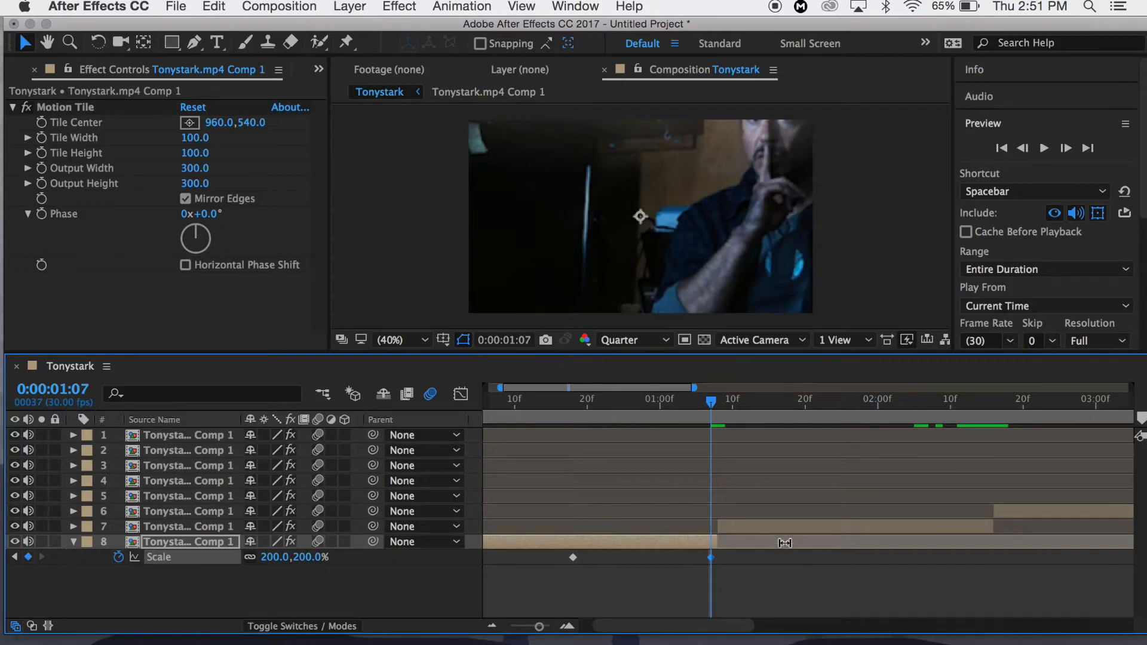
Add 100% Scale keyframes to layer 7 at its first frame, 0:00:01:08, and at 0:00:02:04
{"action": "left_click", "coordinate": [759, 526]}
{"action": "left_click", "coordinate": [1065, 150]}
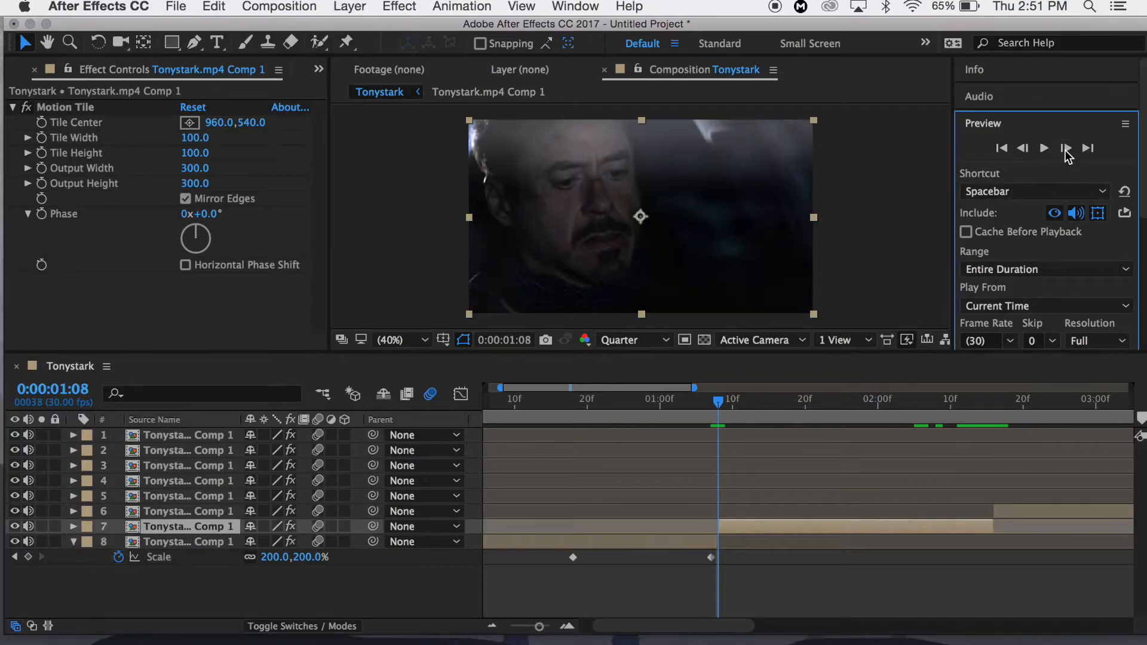
{"action": "left_click", "coordinate": [722, 526]}
{"action": "key", "text": "s"}
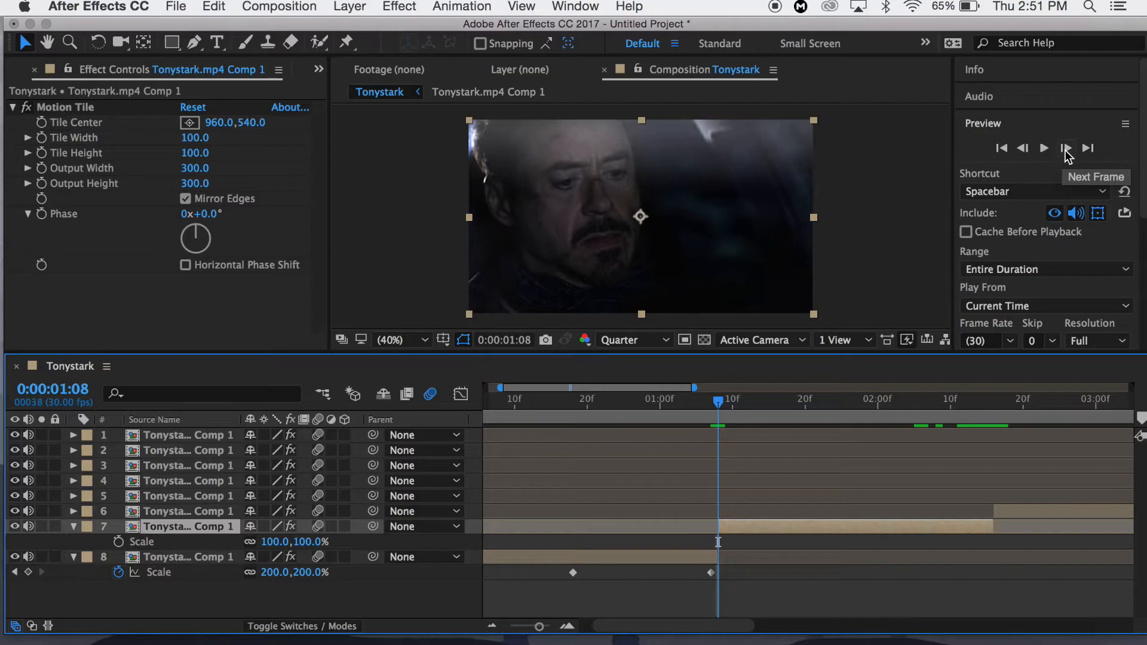
{"action": "left_click", "coordinate": [118, 541]}
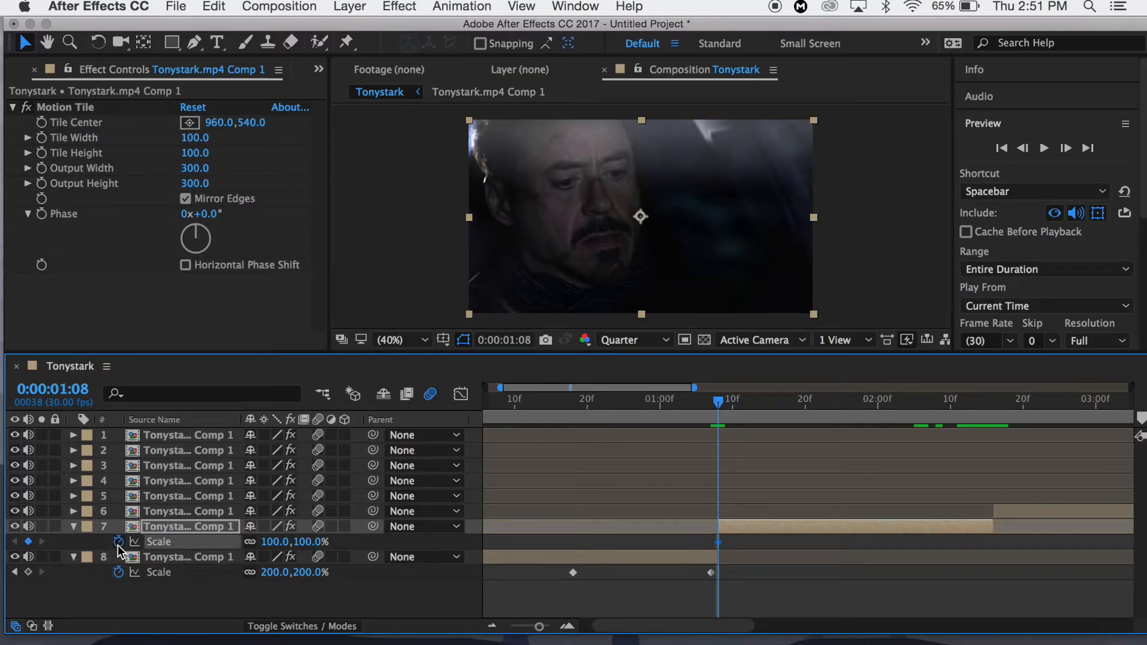
{"action": "left_click", "coordinate": [891, 403]}
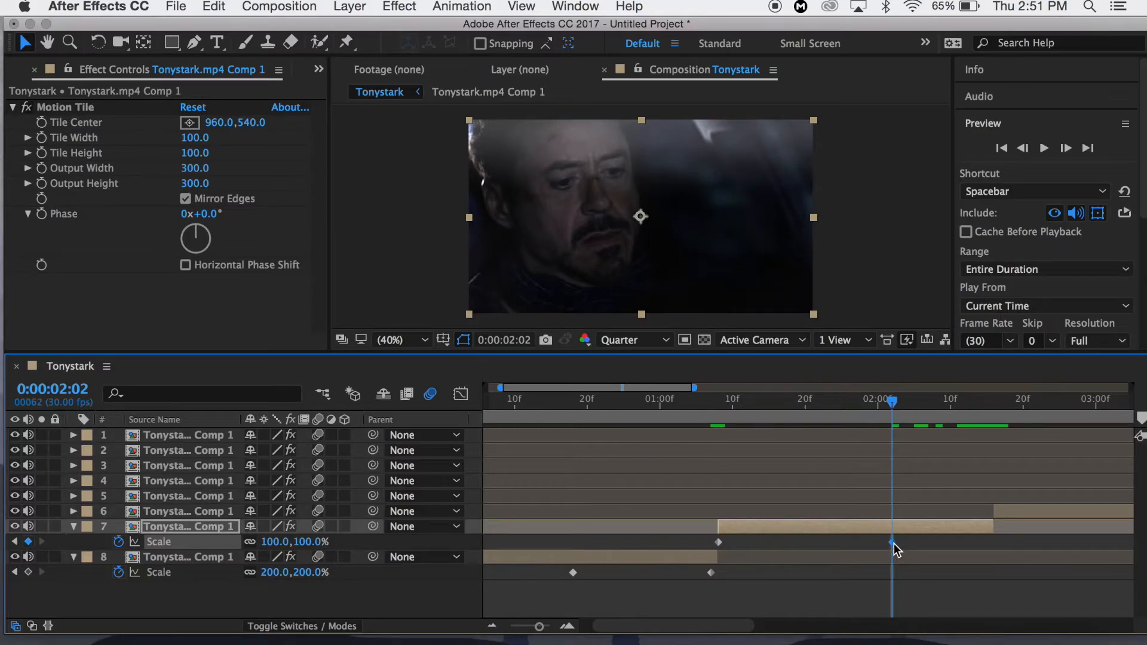
{"action": "left_click_drag", "start_coordinate": [891, 543], "coordinate": [906, 546]}
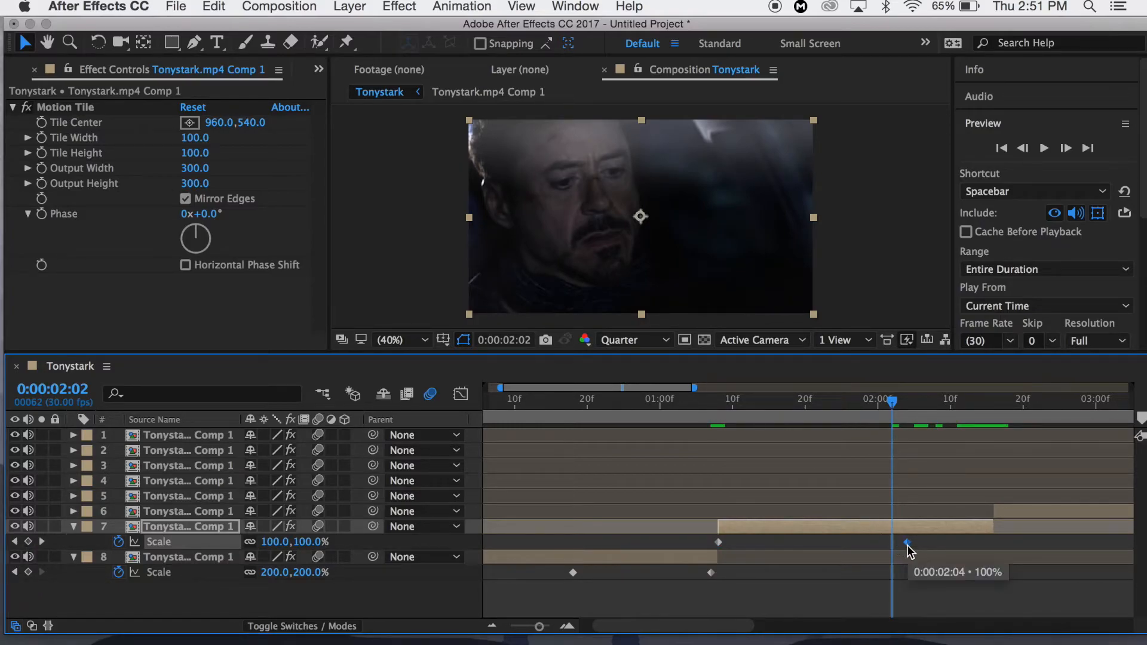
Check the first clip's zoom up to the cut and set layer 7's Scale keyframe at 0:00:01:08 to 60%
{"action": "left_click", "coordinate": [718, 405]}
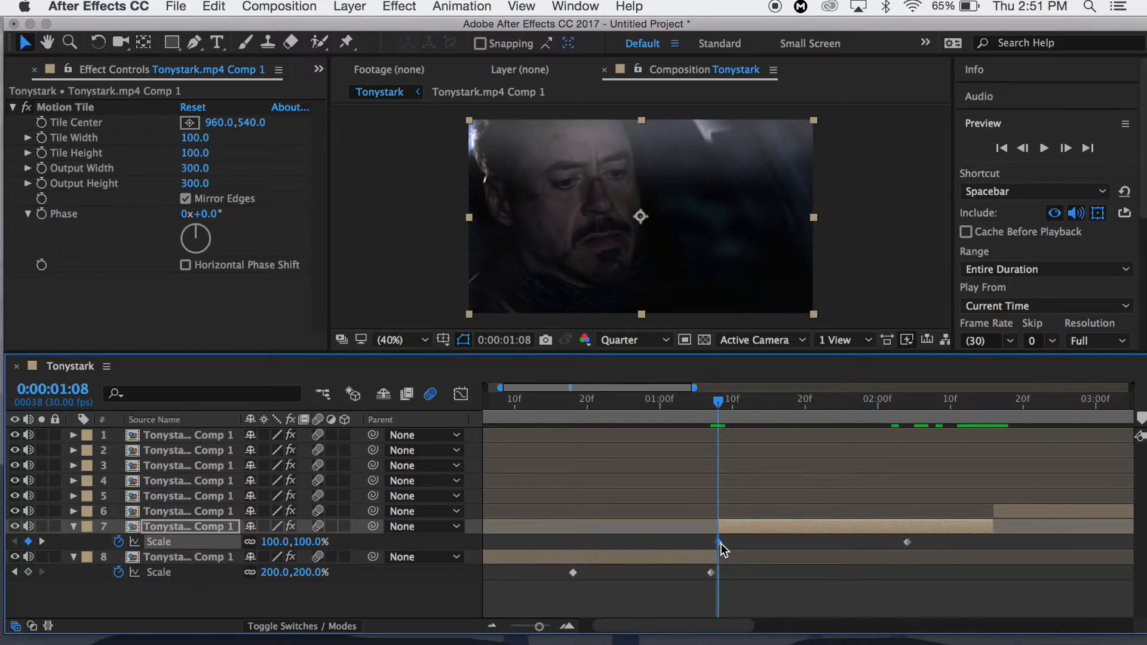
{"action": "scroll", "coordinate": [720, 543], "scroll_direction": "left", "scroll_amount": 3}
{"action": "left_click", "coordinate": [489, 572]}
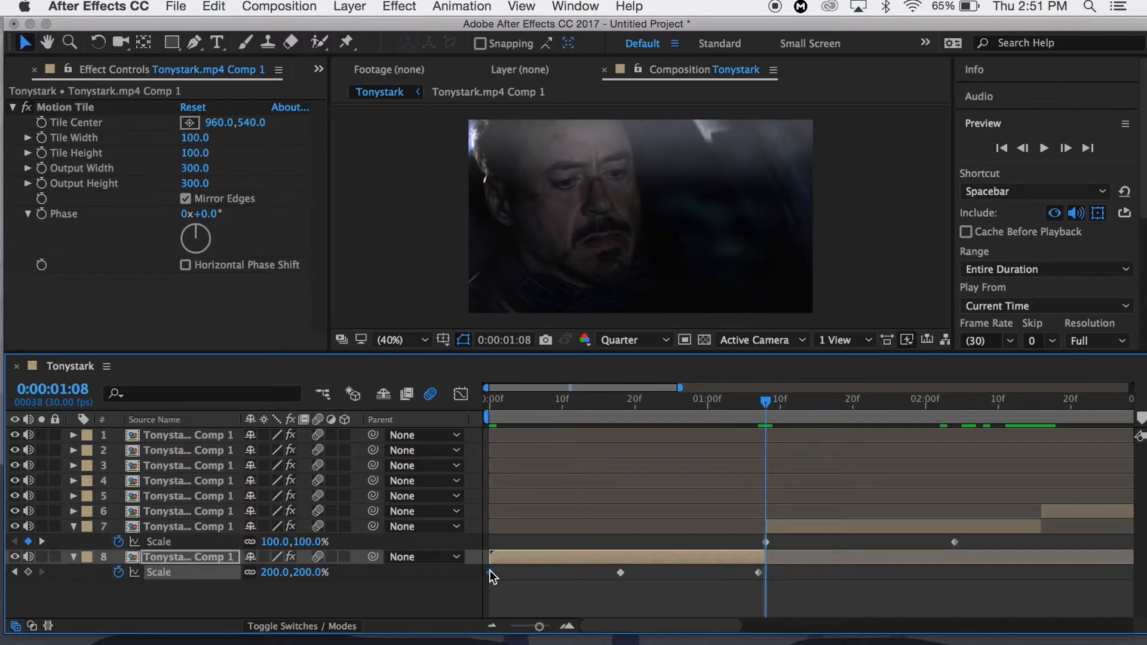
{"action": "left_click", "coordinate": [494, 403]}
{"action": "key", "text": "space"}
{"action": "left_click_drag", "start_coordinate": [569, 398], "coordinate": [755, 403]}
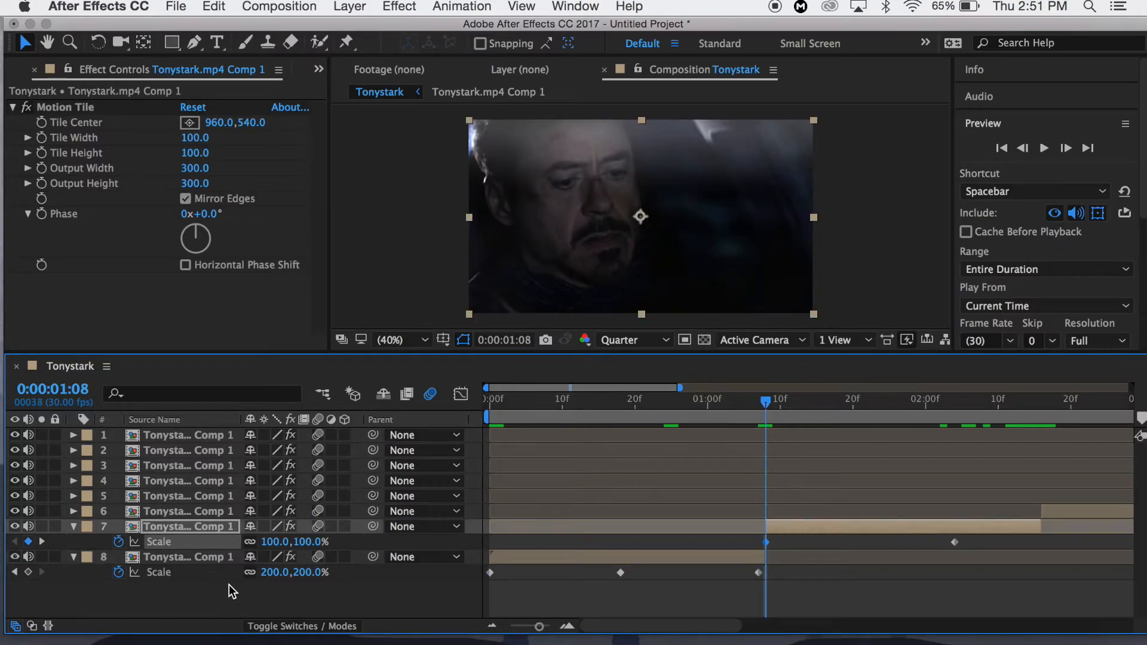
{"action": "left_click", "coordinate": [273, 541]}
{"action": "type", "text": "60"}
{"action": "key", "text": "Return"}
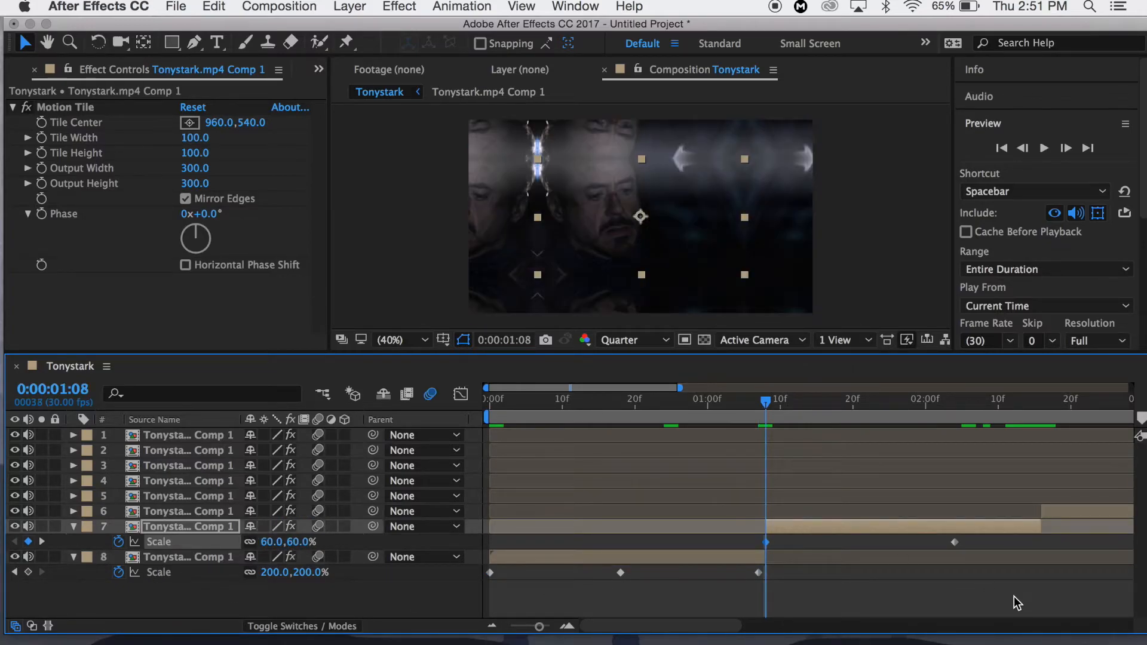
Apply Easy Ease to all Scale keyframes of layers 7 and 8
{"action": "left_click_drag", "start_coordinate": [978, 546], "coordinate": [477, 587]}
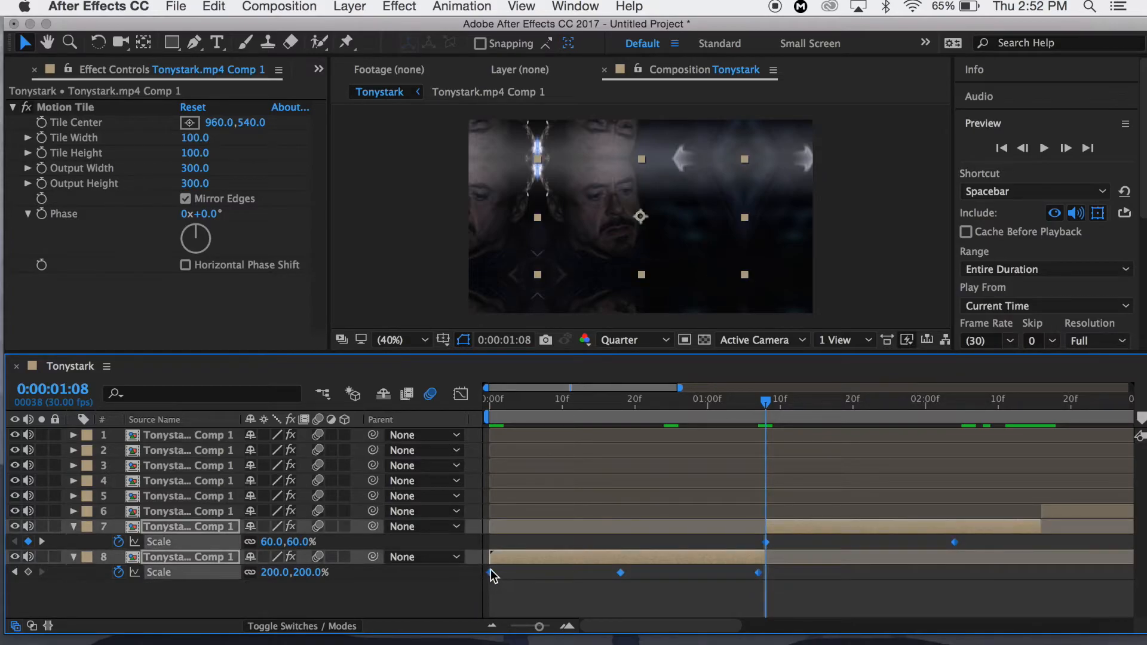
{"action": "right_click", "coordinate": [491, 575]}
{"action": "mouse_move", "coordinate": [544, 626]}
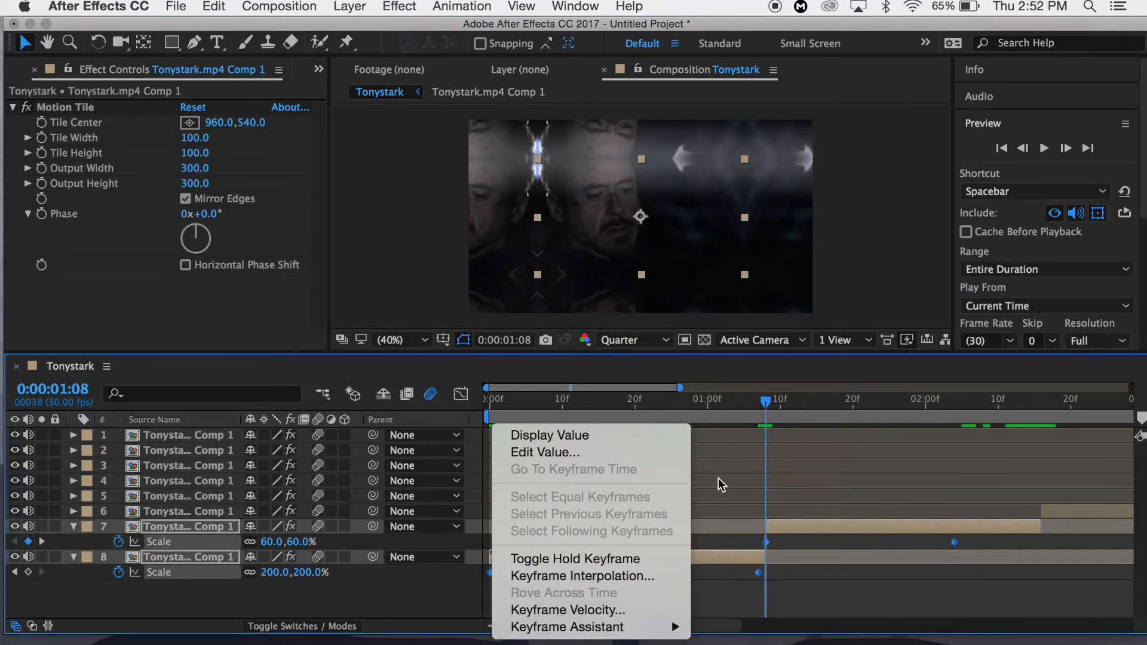
{"action": "left_click", "coordinate": [718, 479]}
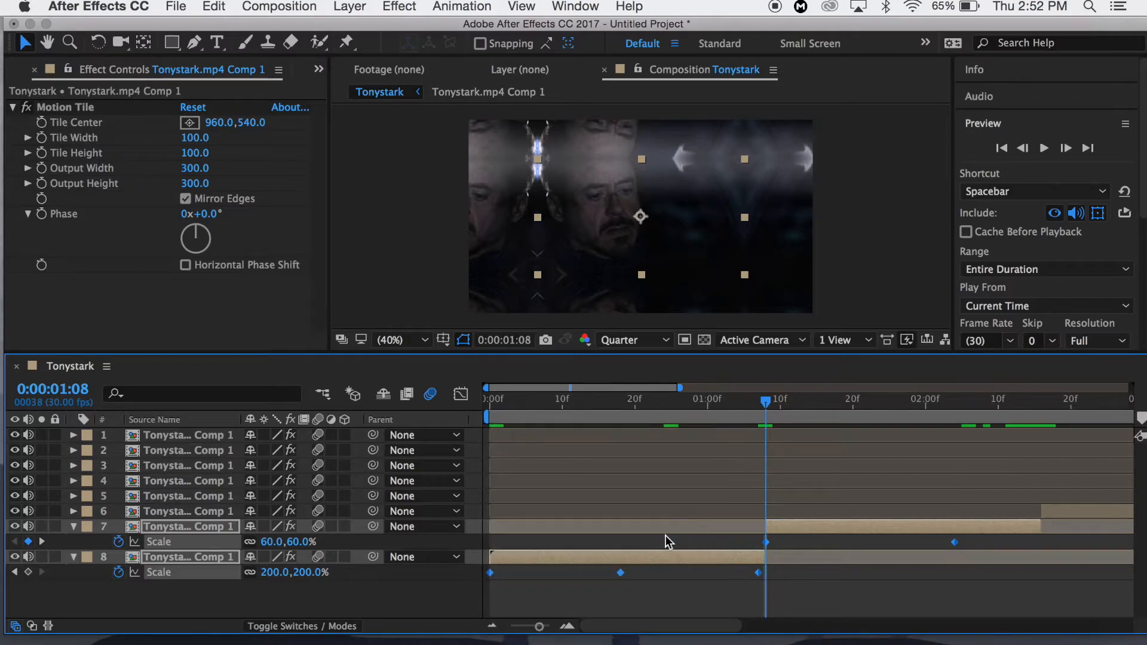
{"action": "right_click", "coordinate": [622, 574]}
{"action": "mouse_move", "coordinate": [669, 624]}
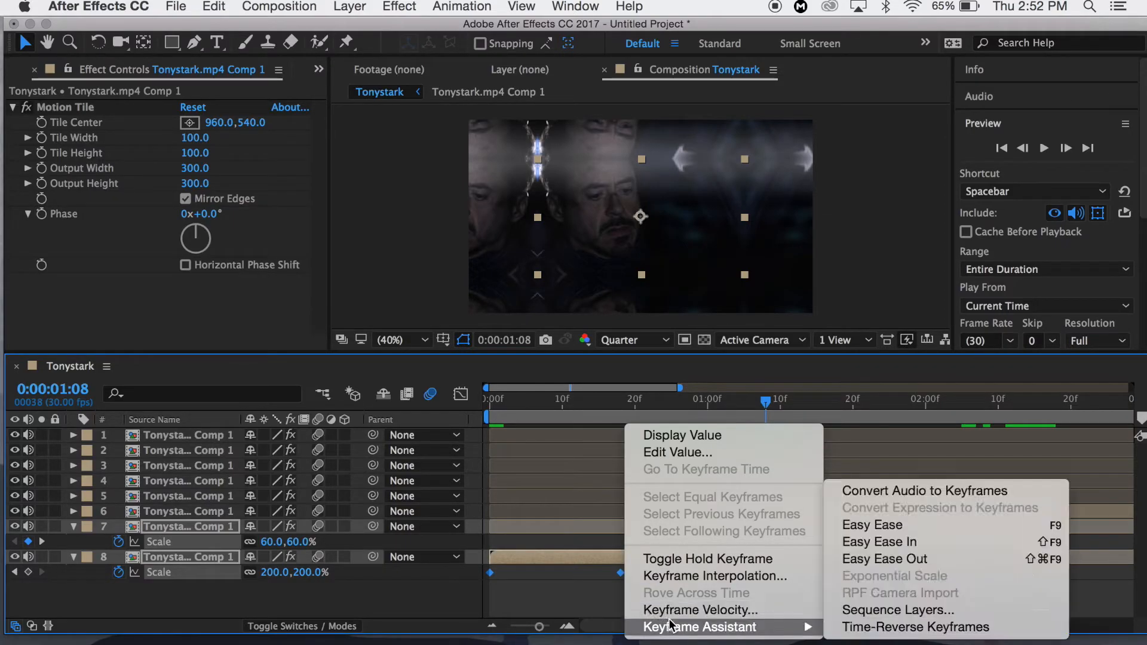
{"action": "left_click", "coordinate": [890, 524]}
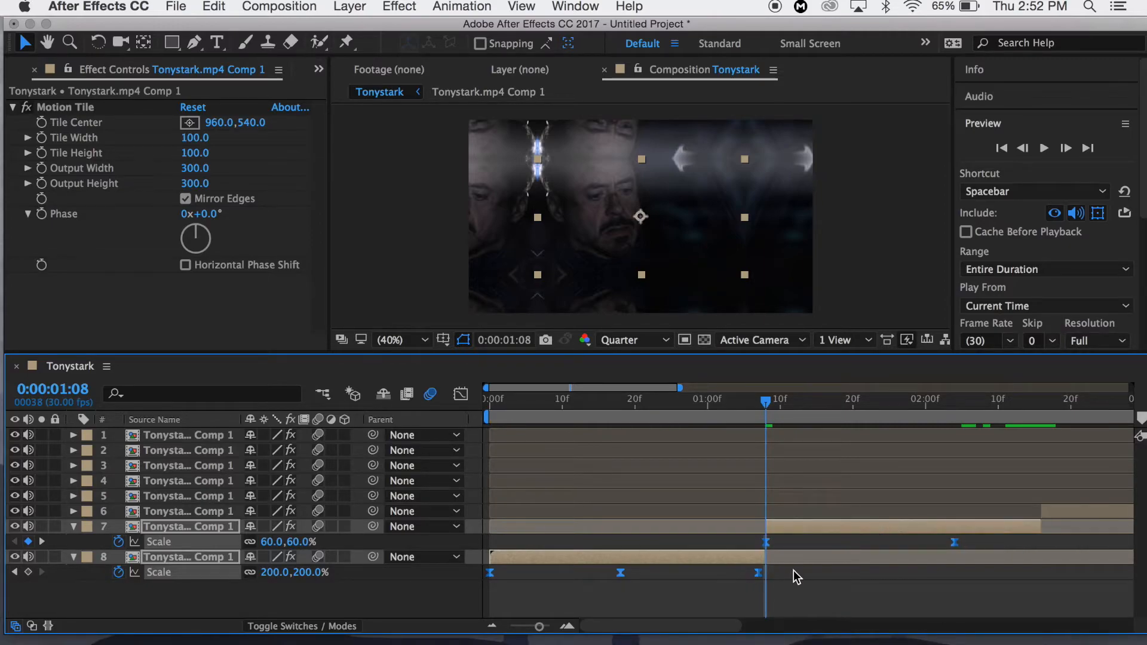
Set layer 8's Scale keyframe at 0:00:00:00 to 150%
{"action": "left_click", "coordinate": [492, 402]}
{"action": "left_click", "coordinate": [509, 604]}
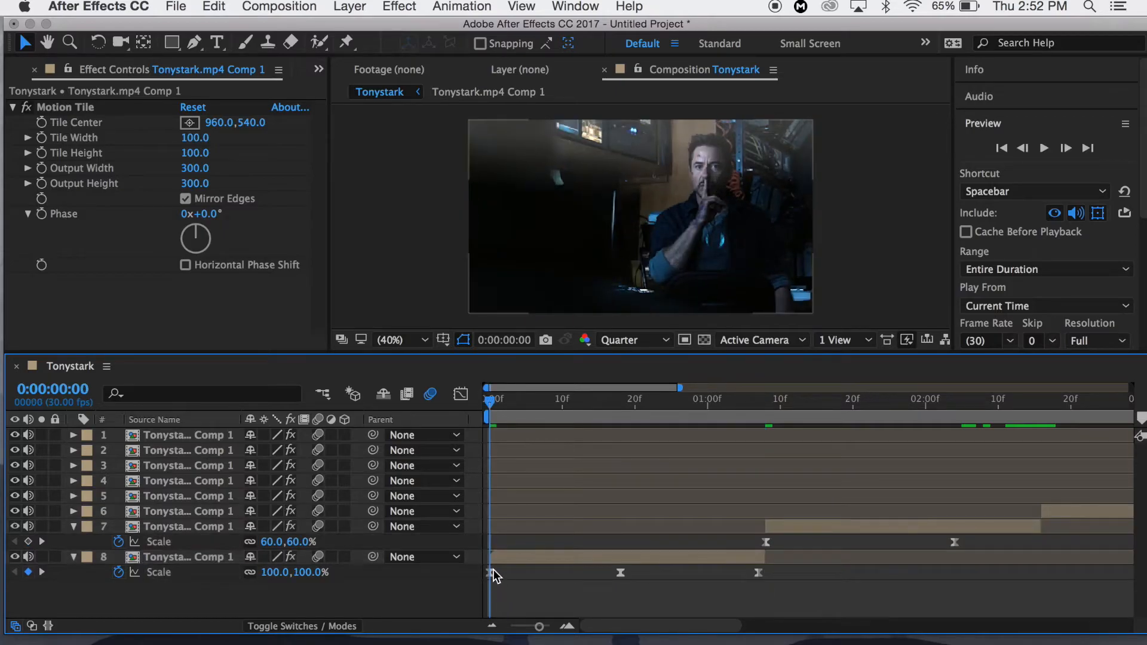
{"action": "left_click", "coordinate": [491, 572]}
{"action": "left_click", "coordinate": [266, 571]}
{"action": "type", "text": "1"}
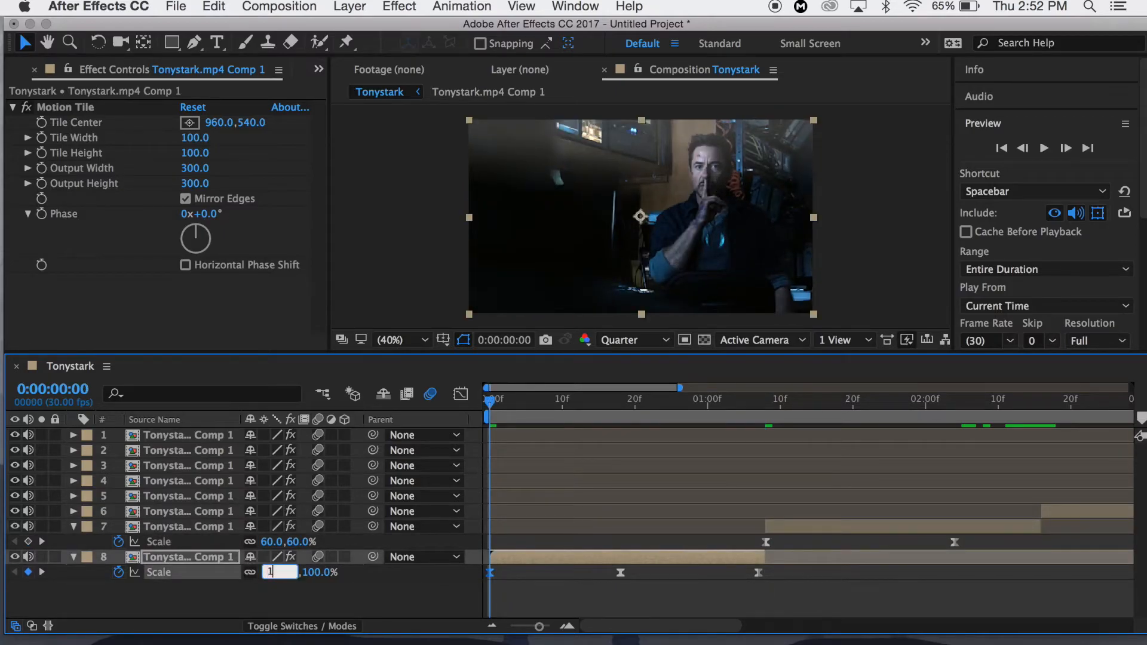
{"action": "type", "text": "50"}
{"action": "key", "text": "Return"}
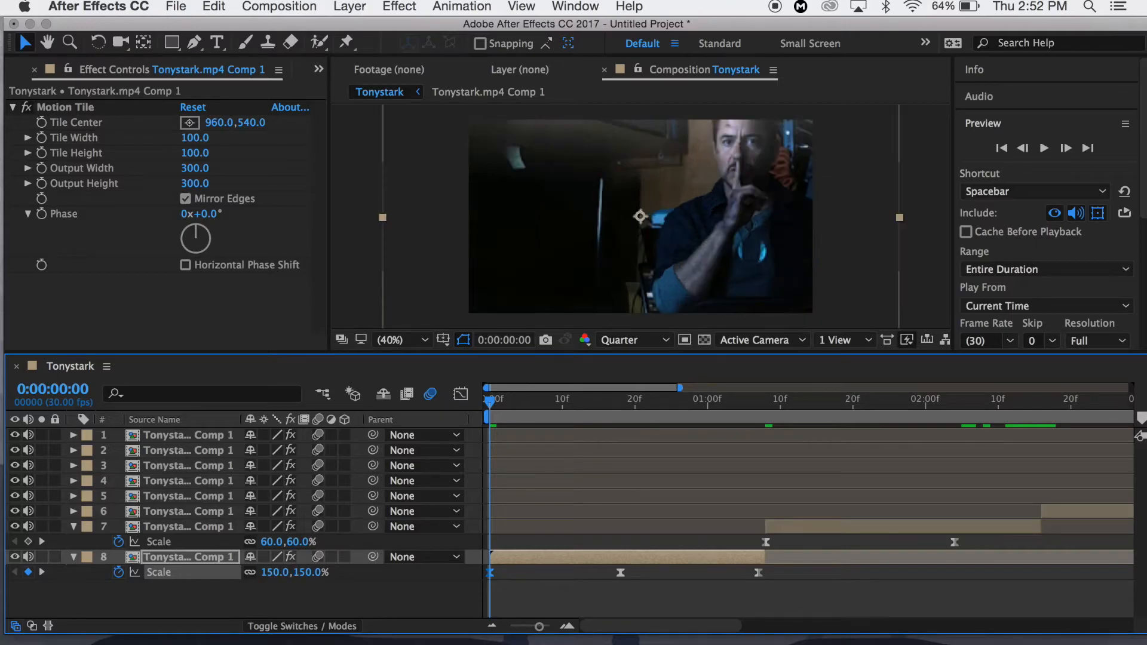
Display all of layer 8's Scale keyframes in the Graph Editor as a value graph
{"action": "left_click_drag", "start_coordinate": [795, 578], "coordinate": [485, 618]}
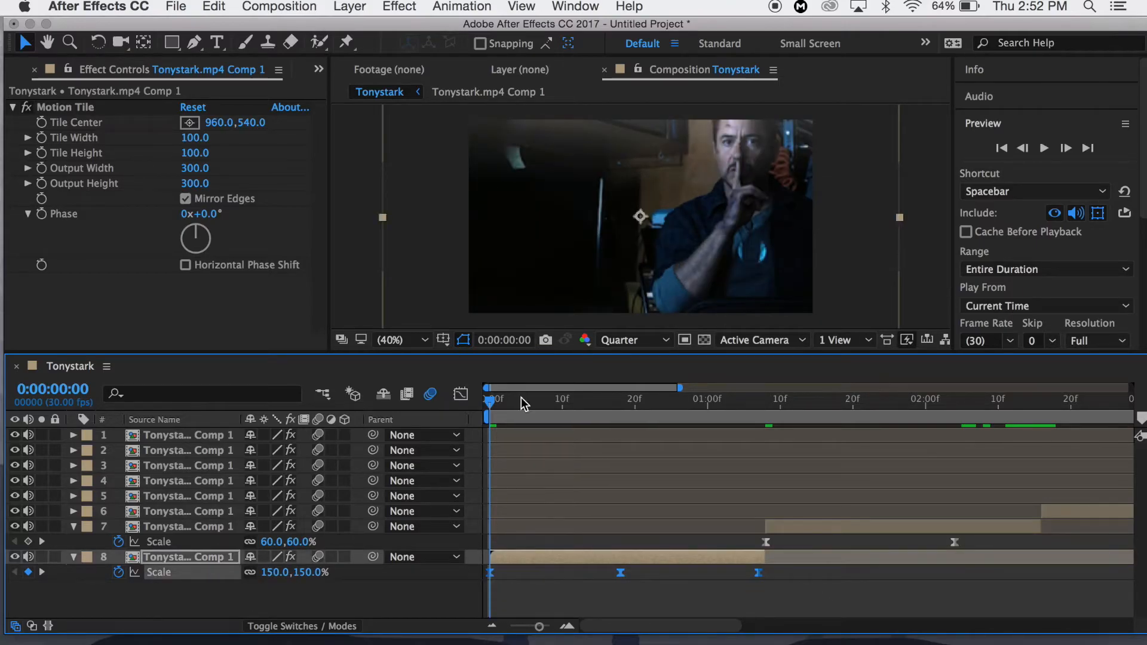
{"action": "left_click", "coordinate": [461, 395]}
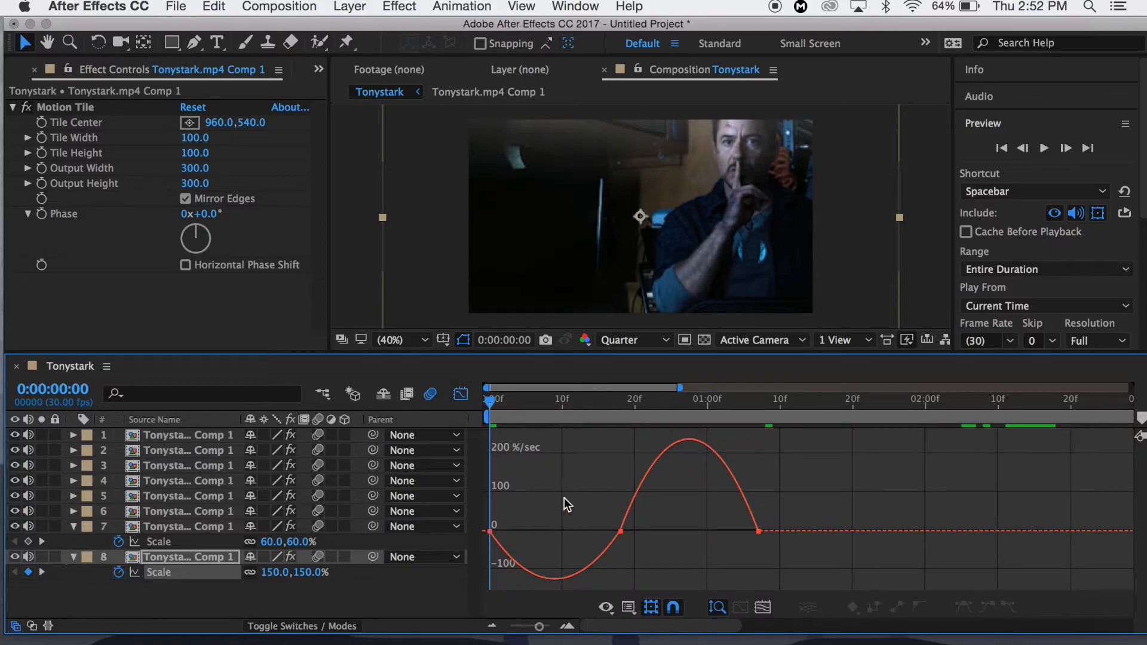
{"action": "left_click", "coordinate": [628, 607]}
{"action": "left_click", "coordinate": [690, 473]}
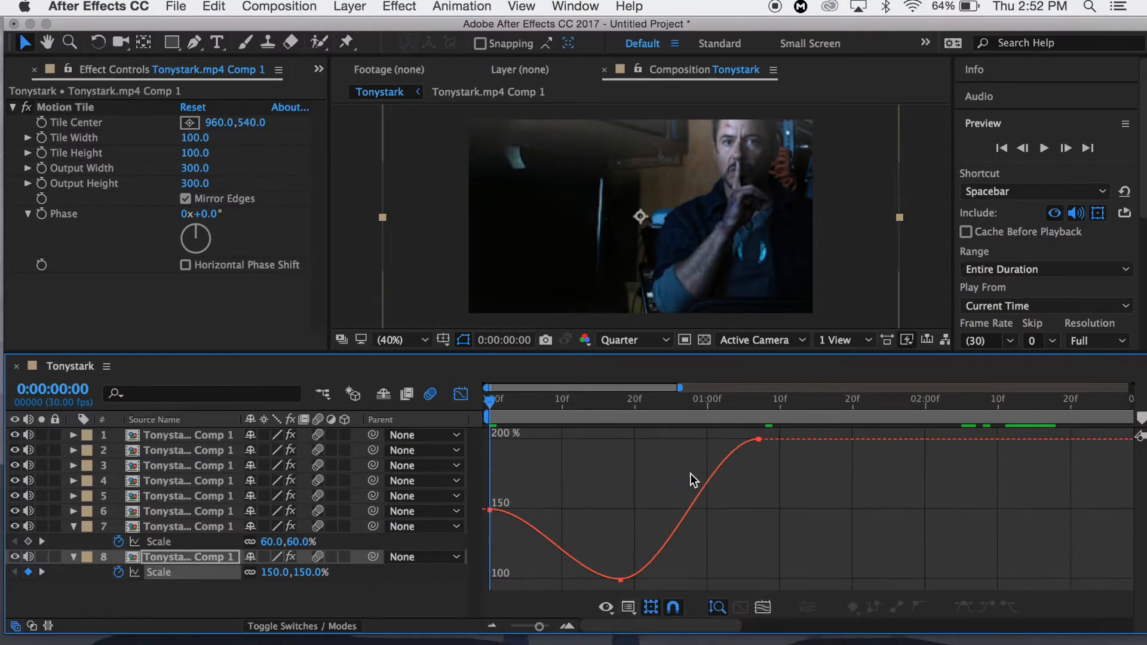
Reshape the first part of layer 8's Scale curve to drop steeply from 150% and ease gradually into 100% at 0:00:00:18
{"action": "left_click", "coordinate": [621, 578]}
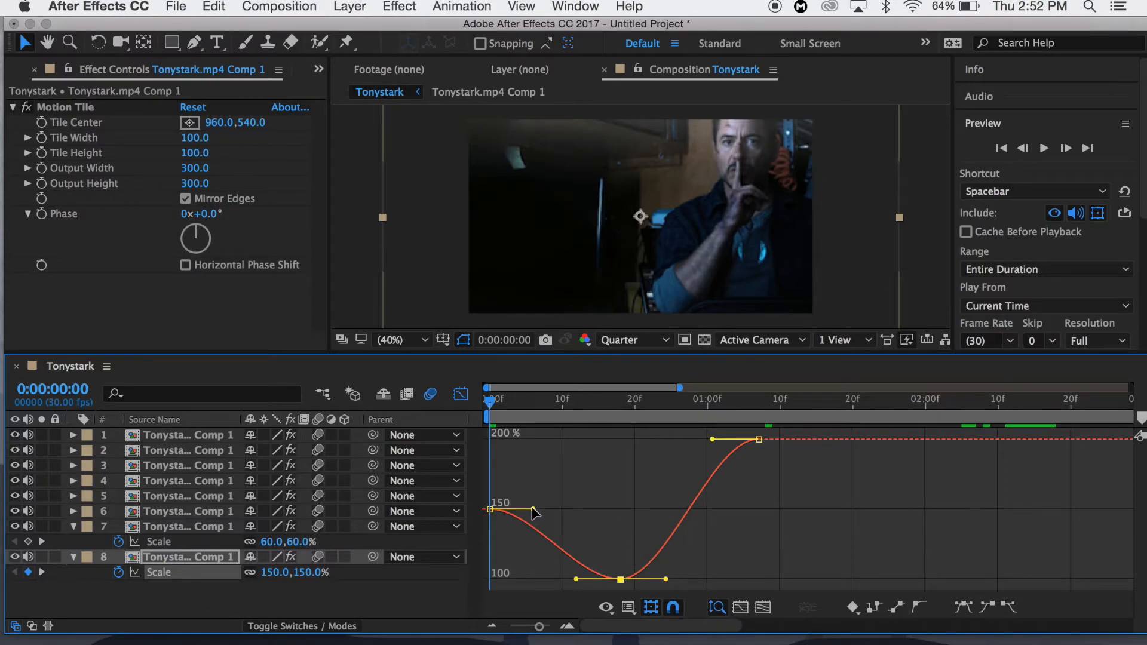
{"action": "left_click_drag", "start_coordinate": [533, 512], "coordinate": [493, 552]}
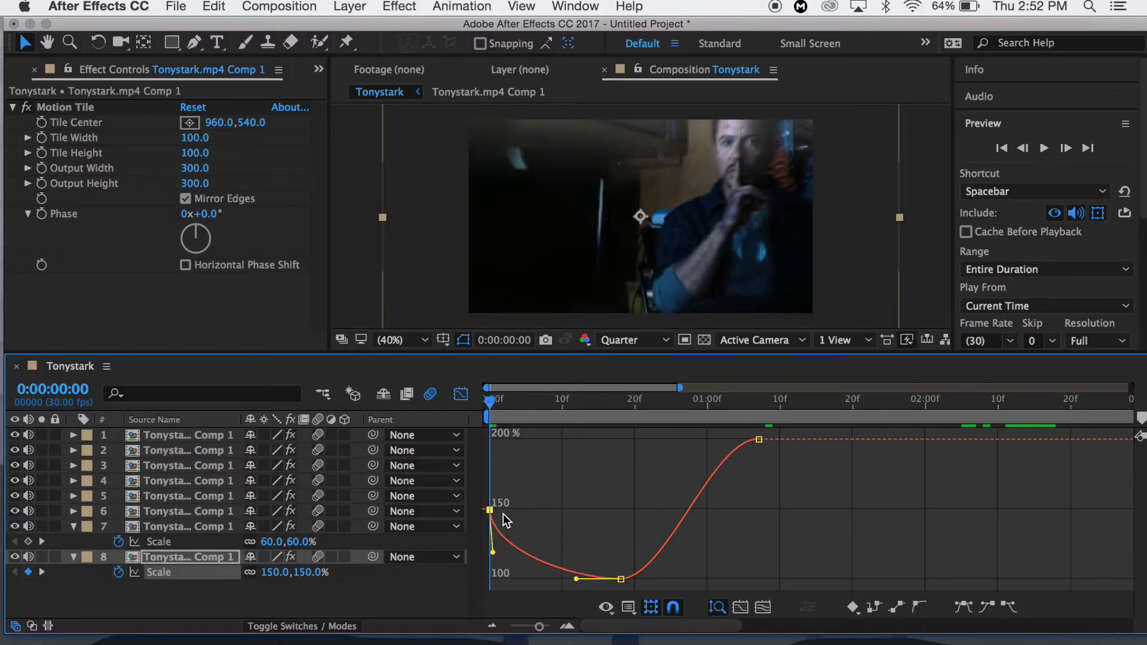
{"action": "left_click_drag", "start_coordinate": [493, 552], "coordinate": [480, 551]}
{"action": "left_click_drag", "start_coordinate": [577, 580], "coordinate": [550, 579]}
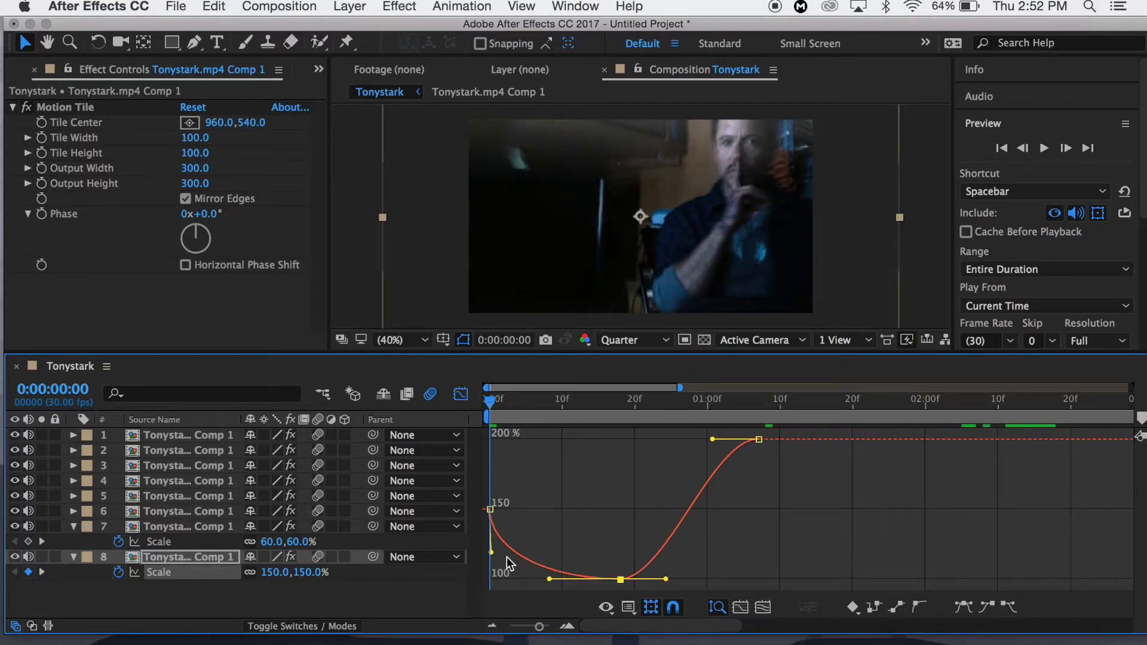
Reshape the second part of layer 8's Scale curve to ease out of 100% and rise steeply into 200%, and close the Graph Editor
{"action": "left_click", "coordinate": [757, 440]}
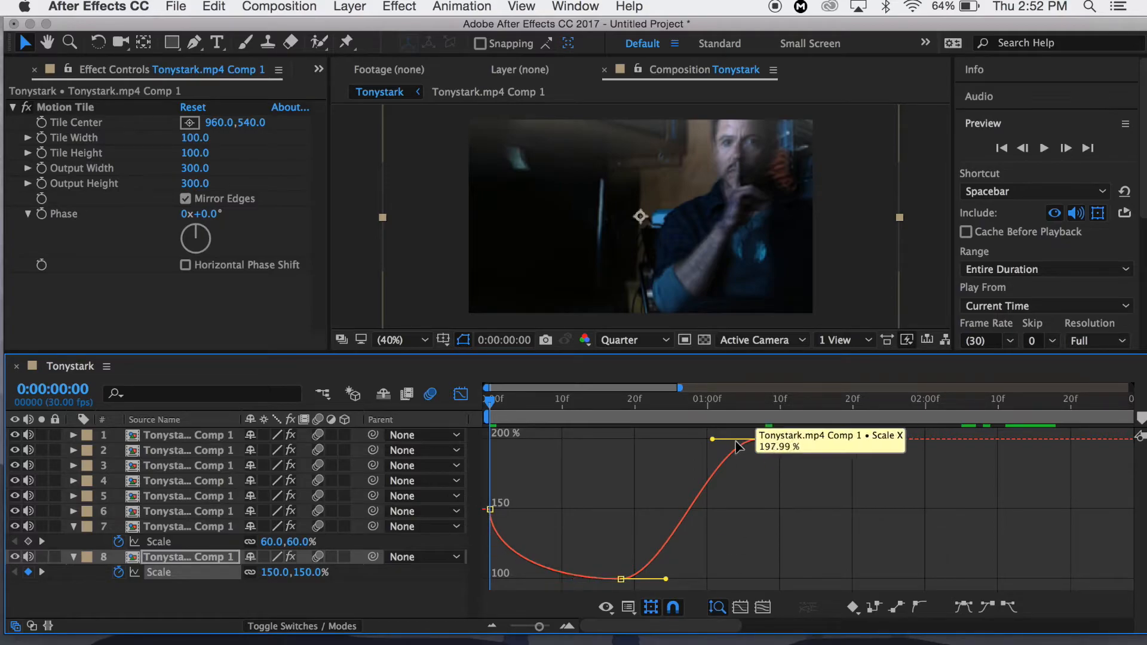
{"action": "left_click_drag", "start_coordinate": [712, 439], "coordinate": [755, 505]}
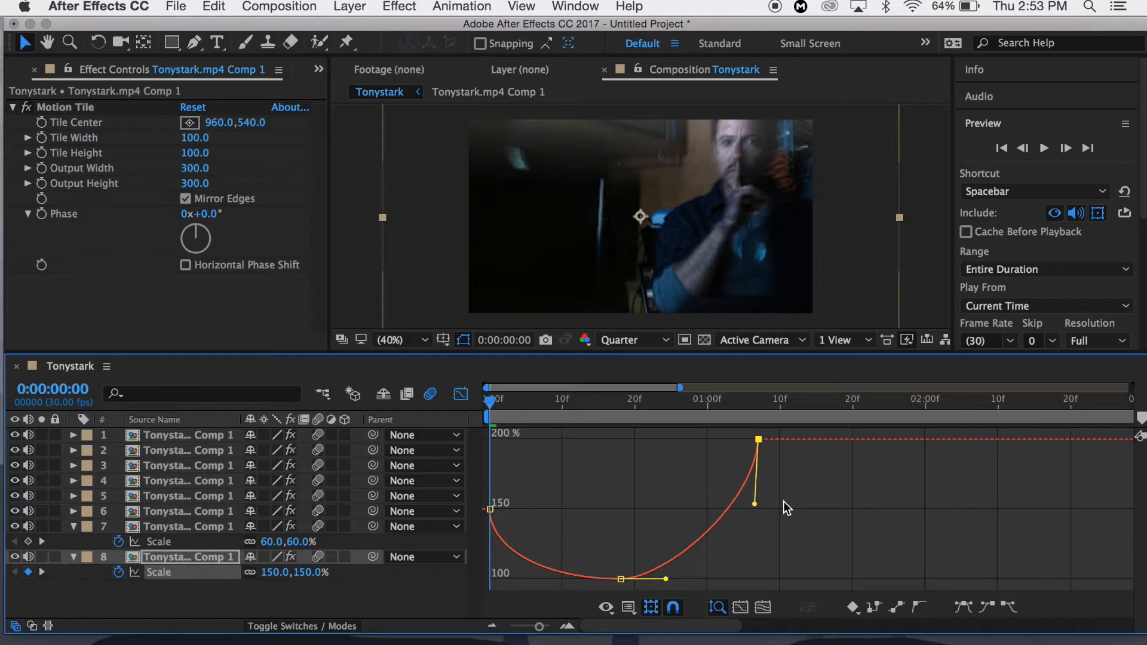
{"action": "left_click_drag", "start_coordinate": [761, 505], "coordinate": [762, 510]}
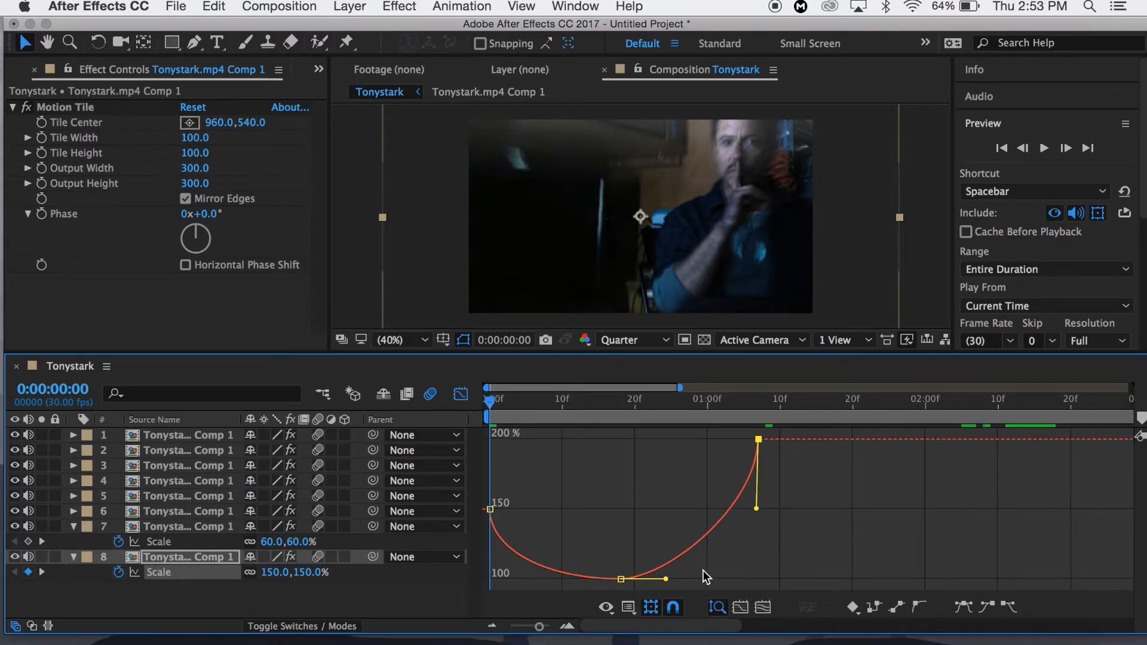
{"action": "left_click_drag", "start_coordinate": [667, 579], "coordinate": [674, 578]}
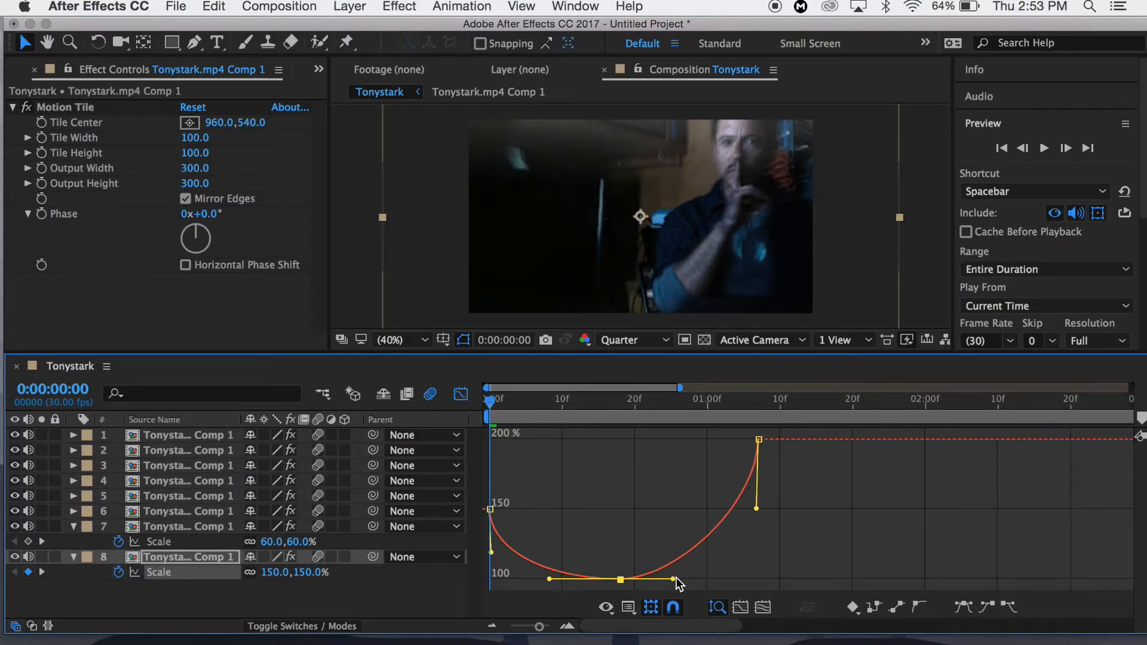
{"action": "left_click", "coordinate": [467, 392]}
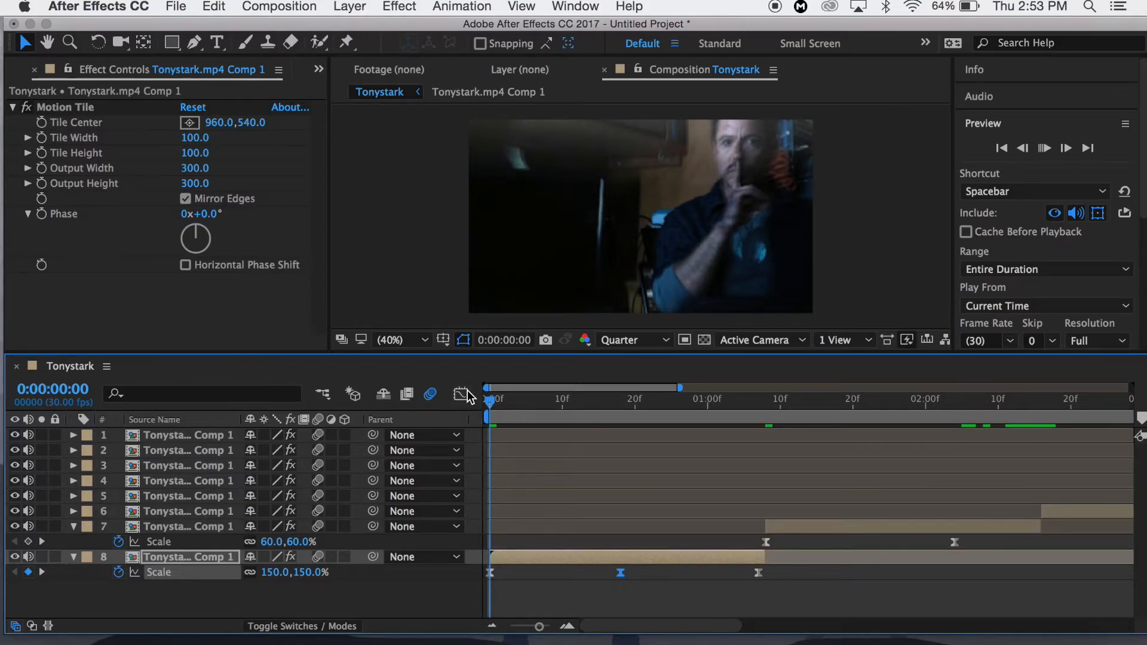
Reshape layer 7's Scale curve to rise steeply from 60% at 0:00:01:08 and ease gradually into 100%, and close the Graph Editor
{"action": "key", "text": "space"}
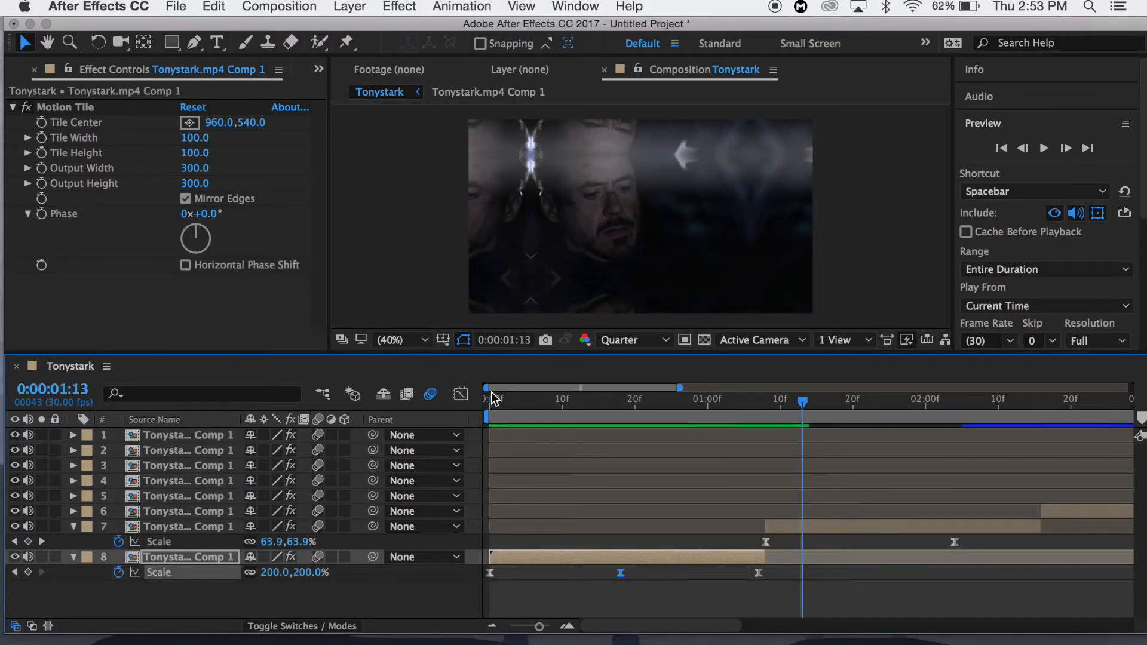
{"action": "left_click", "coordinate": [773, 401]}
{"action": "left_click_drag", "start_coordinate": [774, 412], "coordinate": [766, 412]}
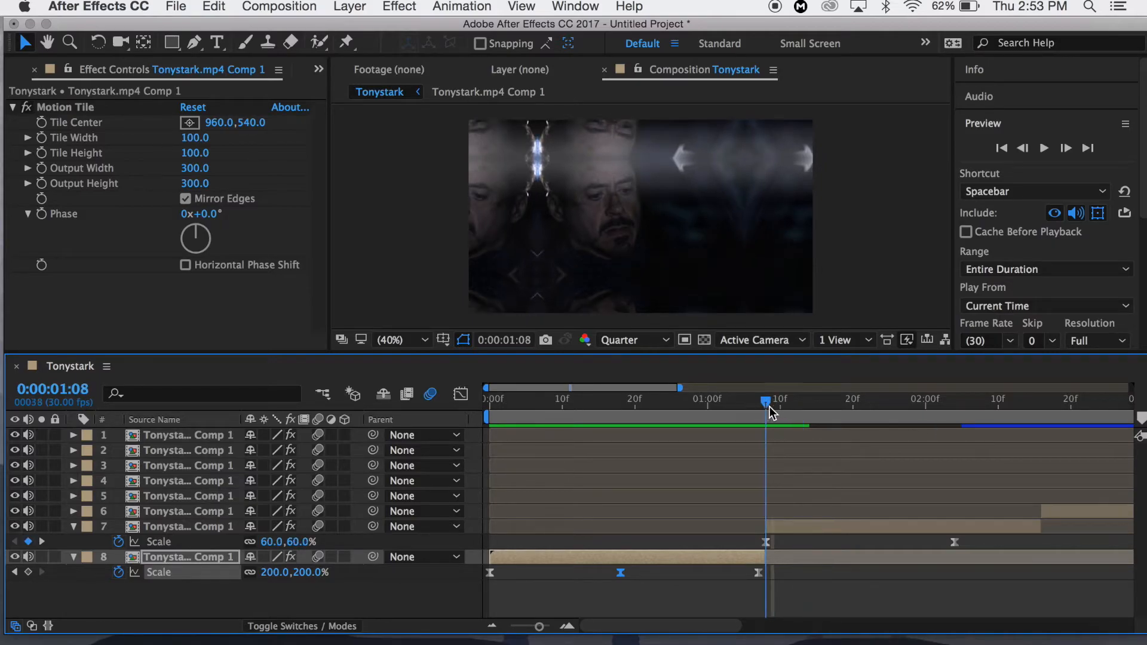
{"action": "left_click", "coordinate": [766, 541]}
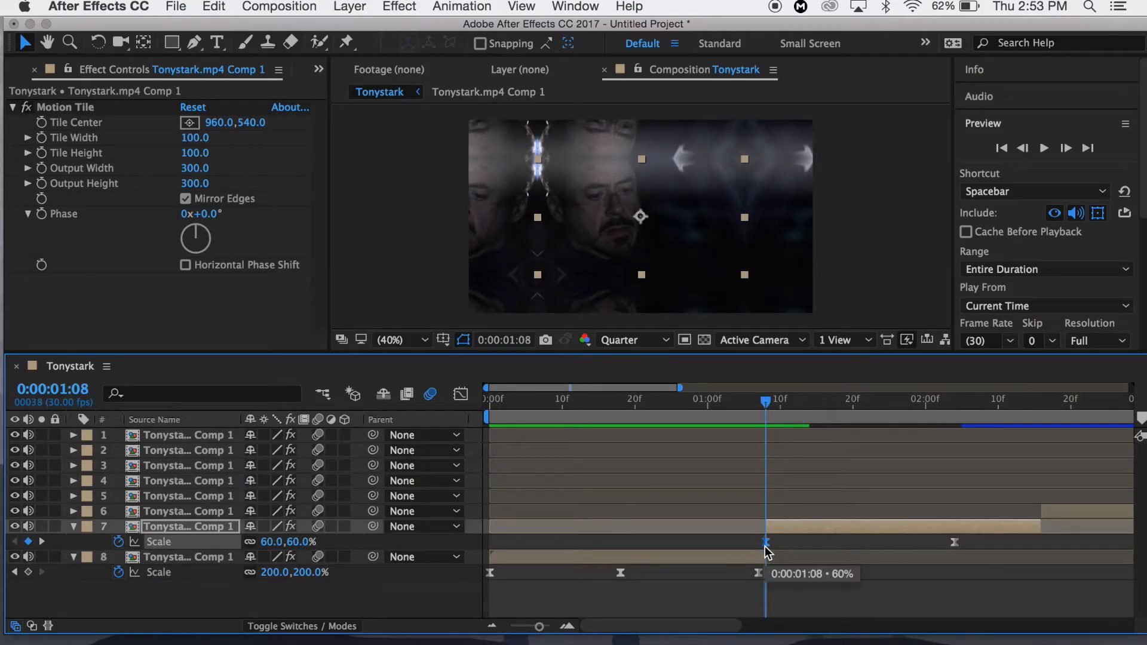
{"action": "left_click", "coordinate": [460, 393]}
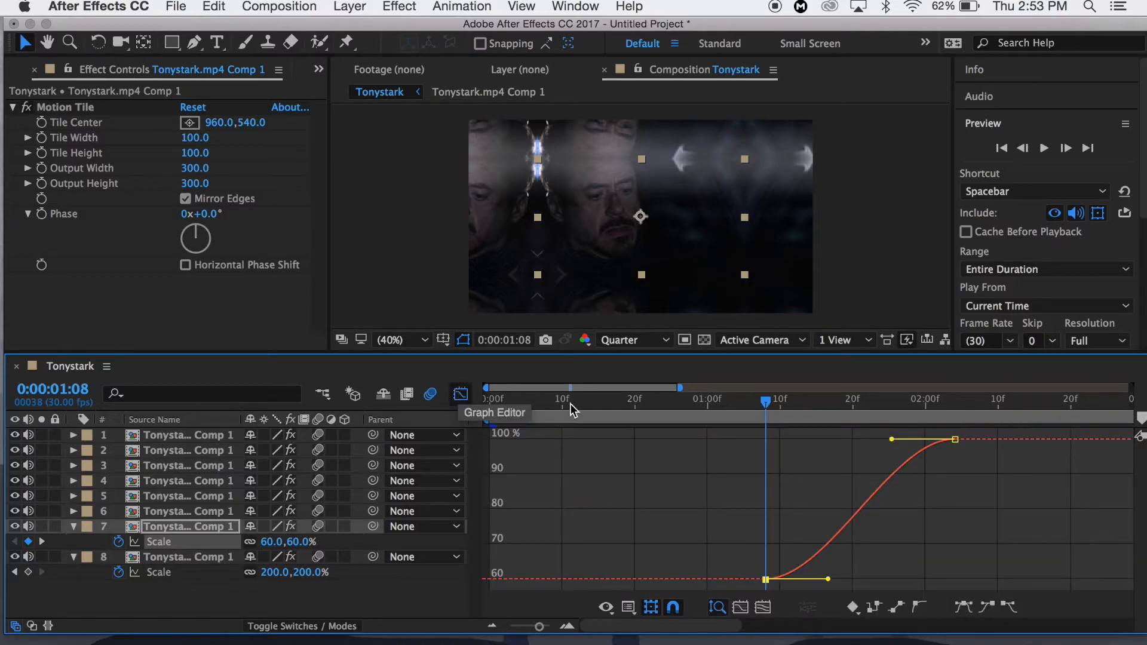
{"action": "left_click_drag", "start_coordinate": [828, 579], "coordinate": [768, 506]}
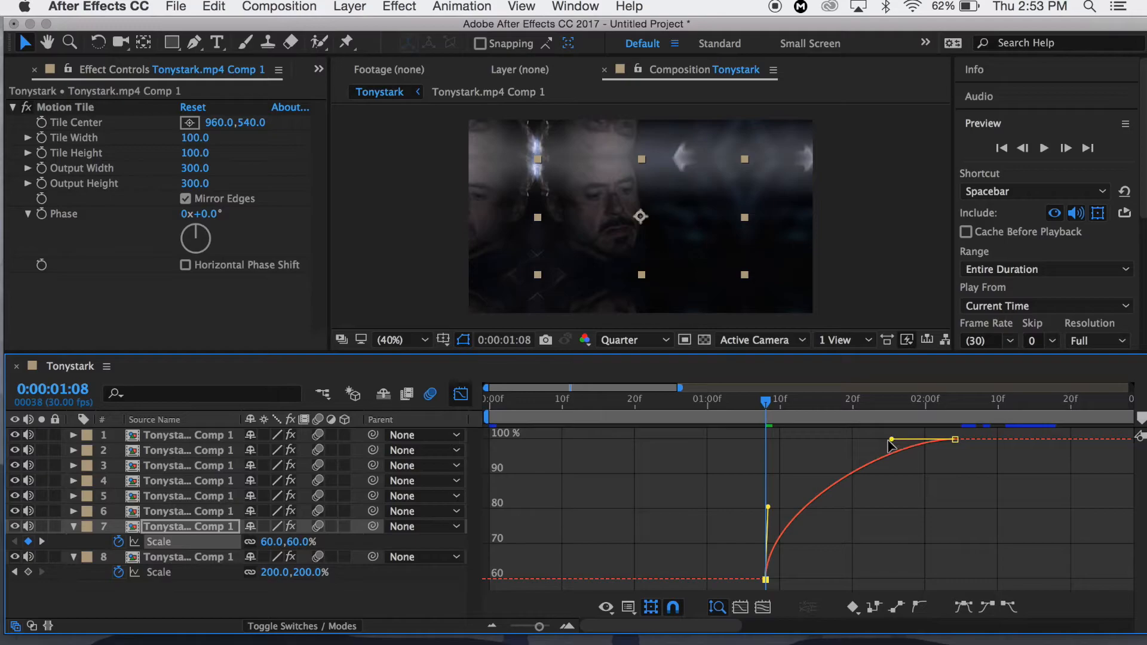
{"action": "left_click_drag", "start_coordinate": [892, 440], "coordinate": [877, 440]}
{"action": "left_click", "coordinate": [458, 395]}
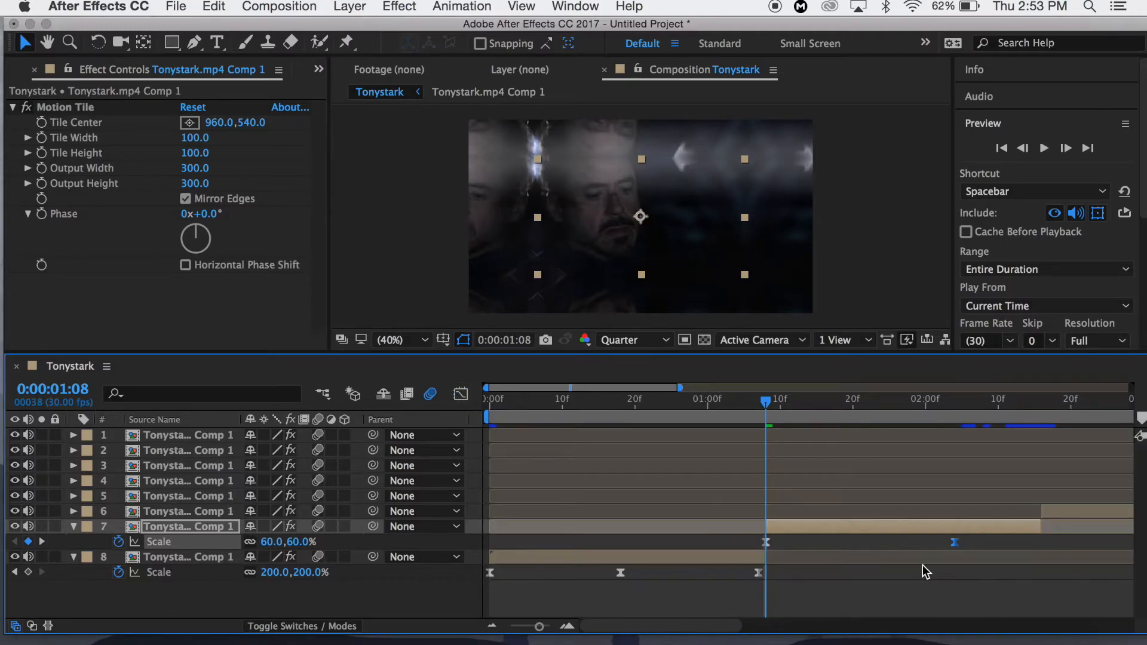
Preview the Scale transition between layers 8 and 7 from the beginning of the composition
{"action": "scroll", "coordinate": [922, 565], "scroll_direction": "right", "scroll_amount": 3}
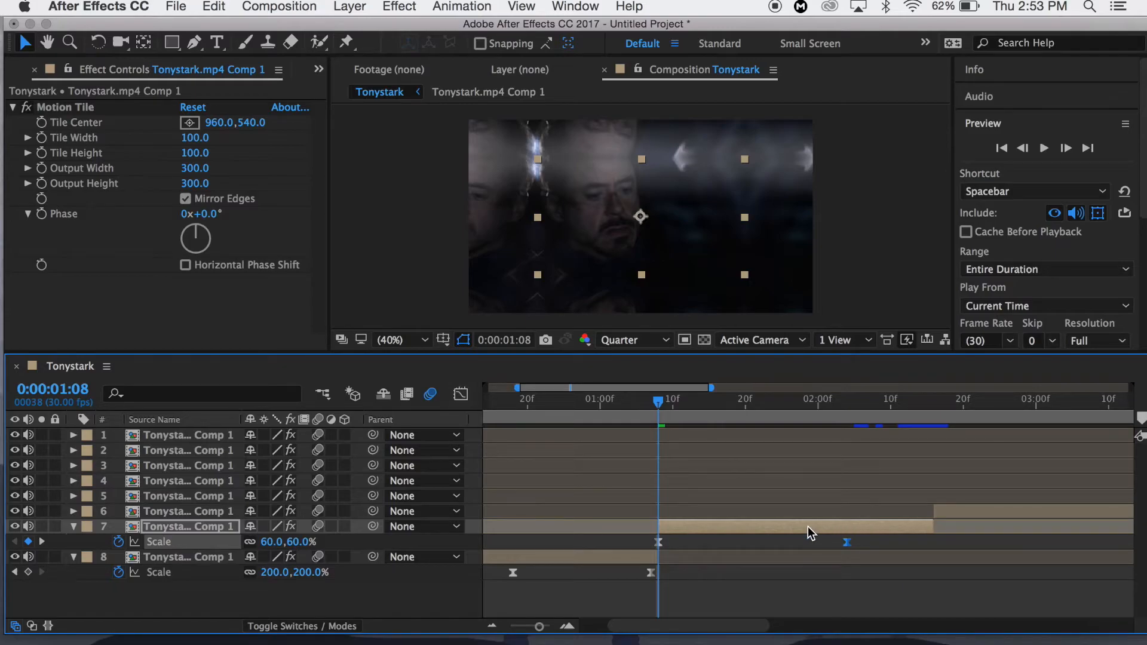
{"action": "scroll", "coordinate": [810, 531], "scroll_direction": "left", "scroll_amount": 3}
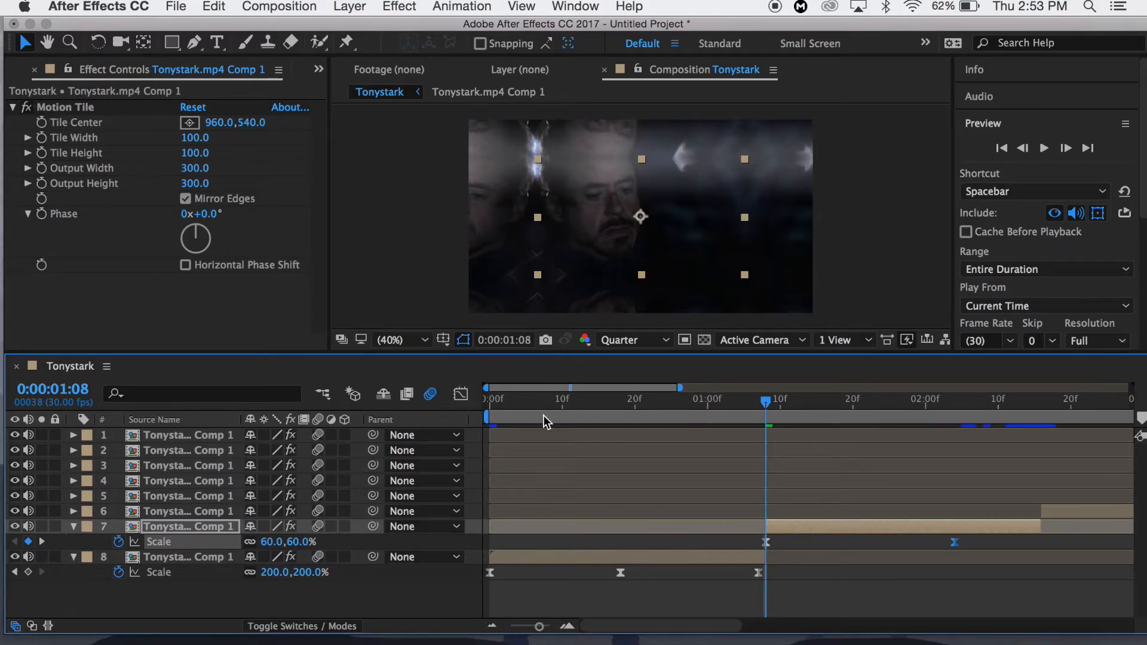
{"action": "left_click", "coordinate": [486, 405]}
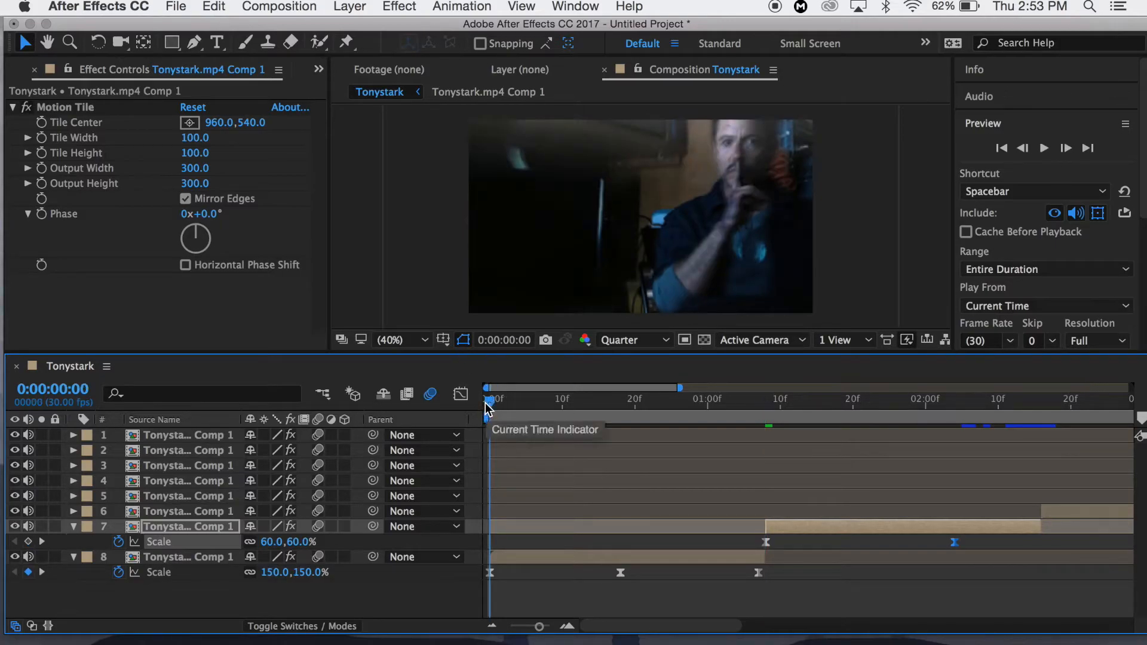
{"action": "key", "text": "space"}
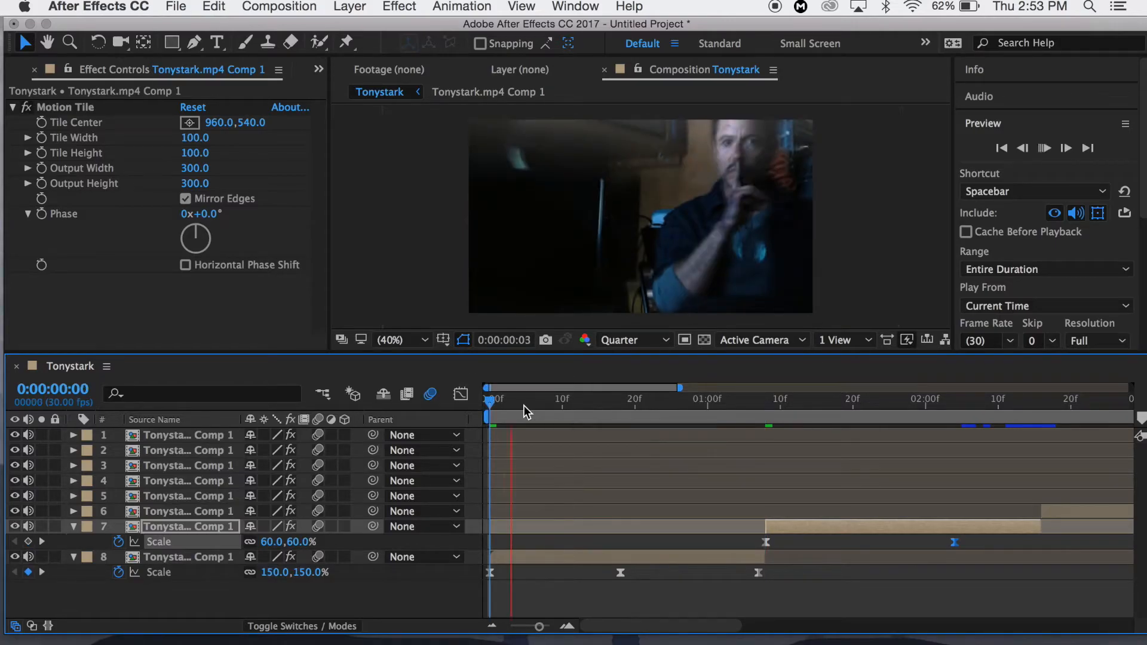
Reveal layer 7's Rotation property and set its first keyframe of 0° at 0:00:01:16
{"action": "left_click", "coordinate": [716, 405]}
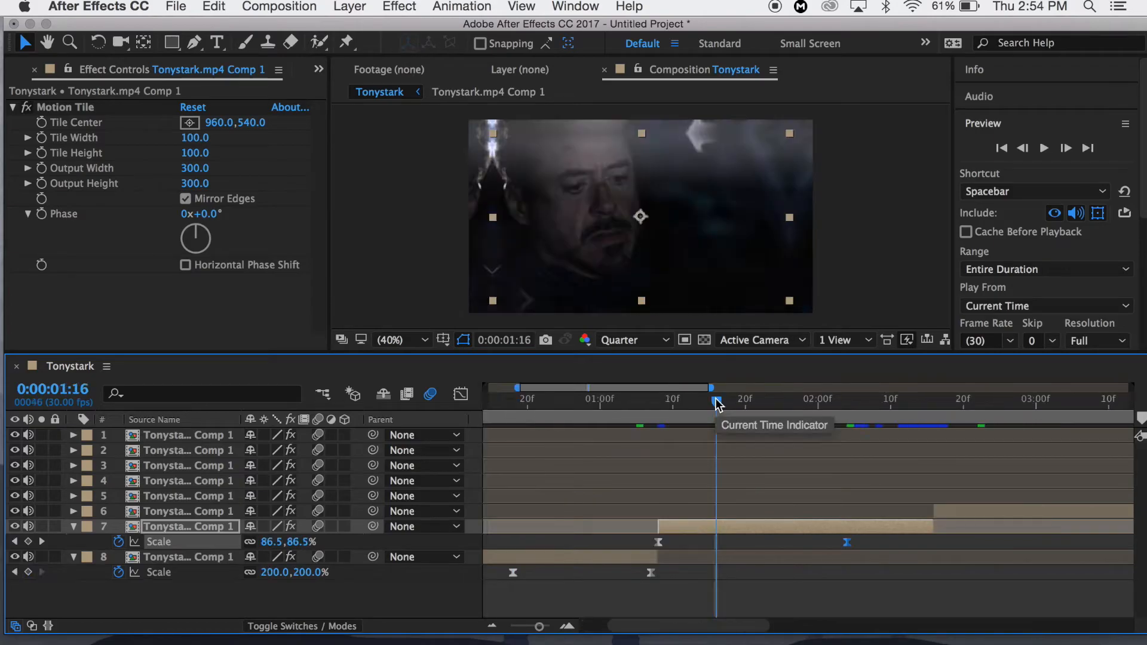
{"action": "key", "text": "r"}
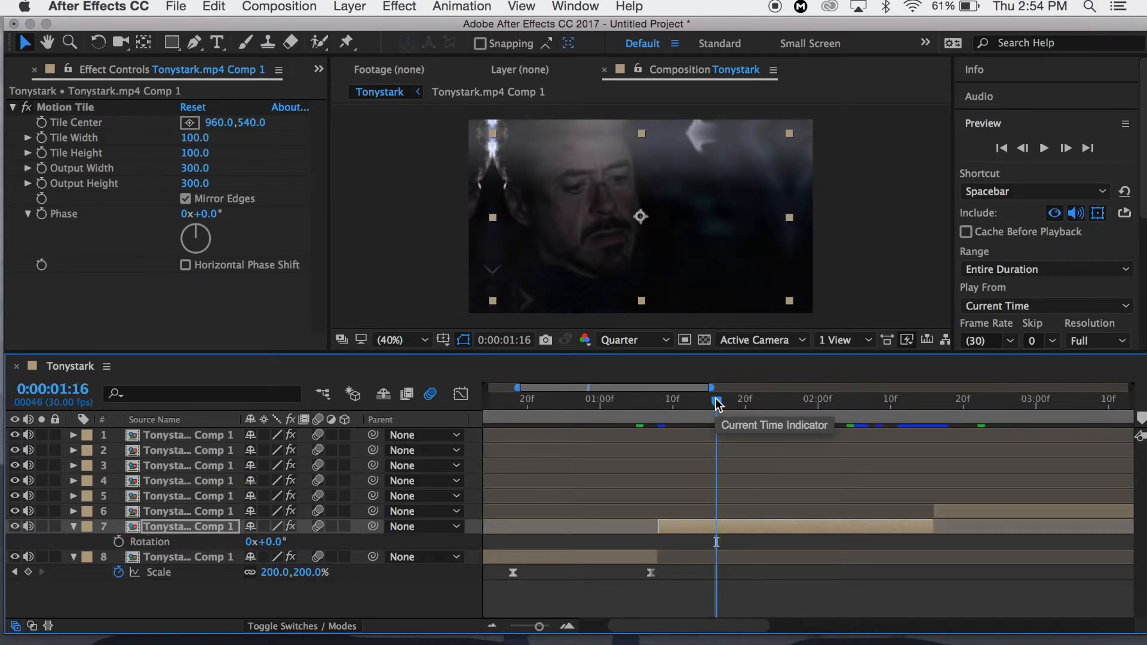
{"action": "left_click", "coordinate": [120, 541]}
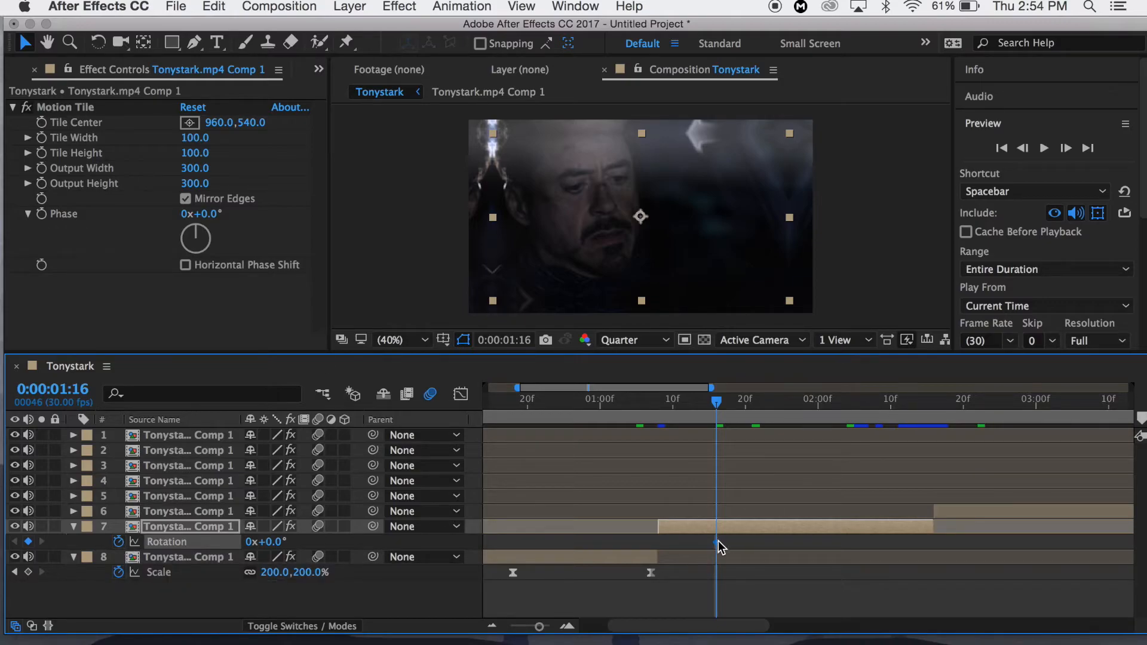
Add a Rotation keyframe of 90° to layer 7 at 0:00:02:15, one frame before the clip ends
{"action": "left_click", "coordinate": [927, 399]}
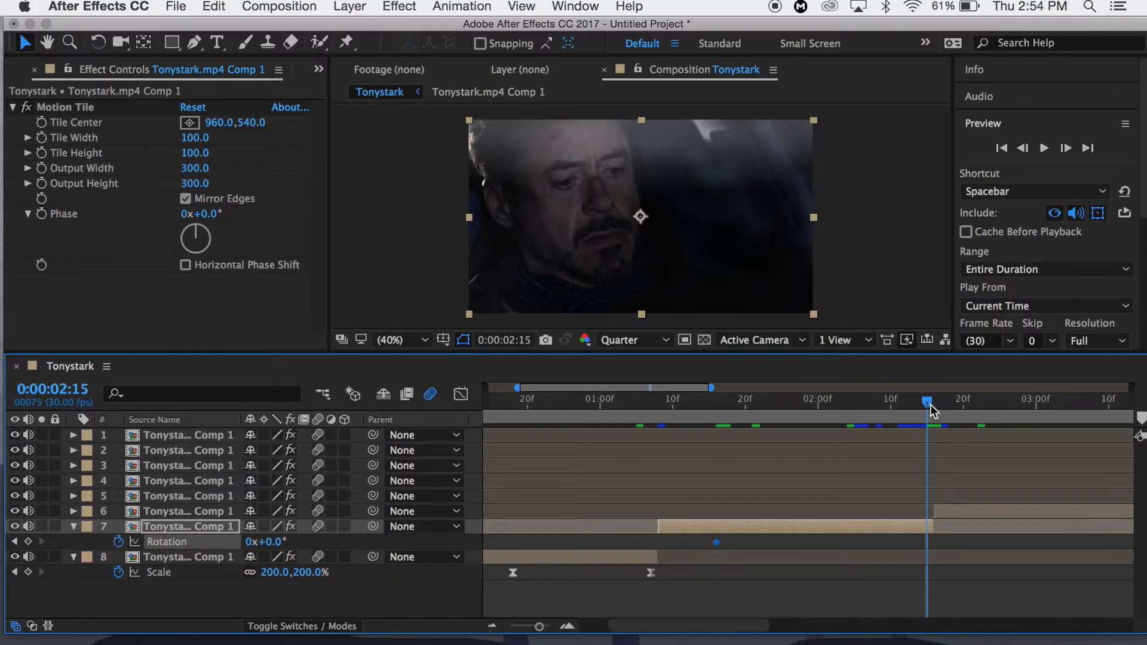
{"action": "left_click", "coordinate": [935, 415]}
{"action": "left_click_drag", "start_coordinate": [935, 415], "coordinate": [929, 407]}
{"action": "left_click", "coordinate": [29, 541]}
{"action": "left_click", "coordinate": [276, 541]}
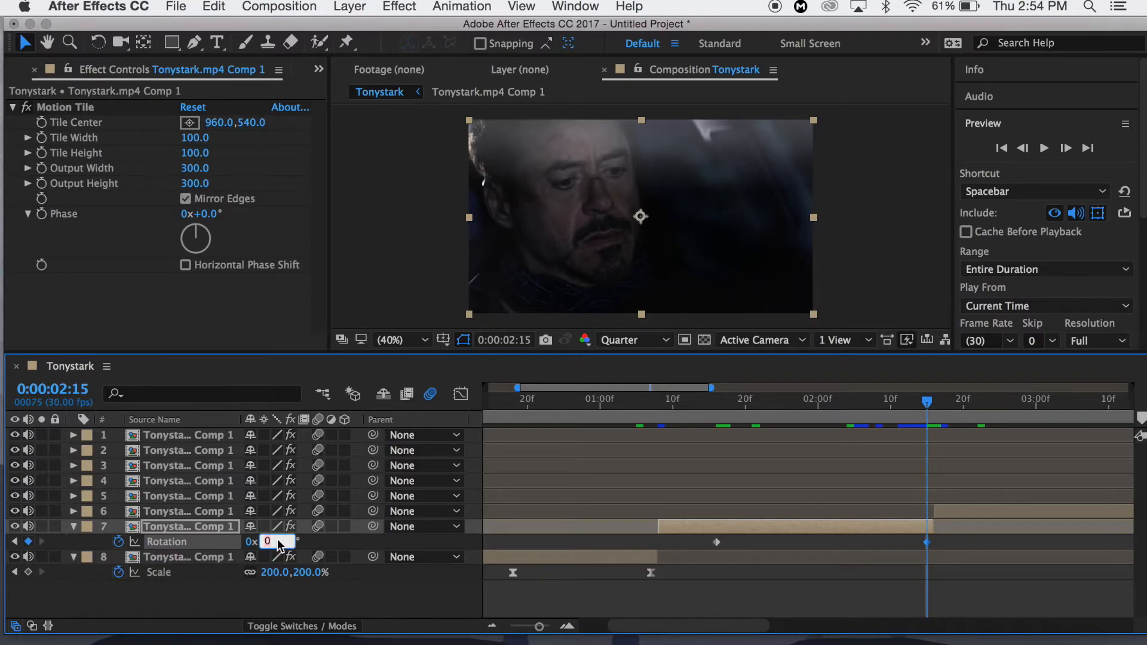
{"action": "left_click", "coordinate": [251, 585]}
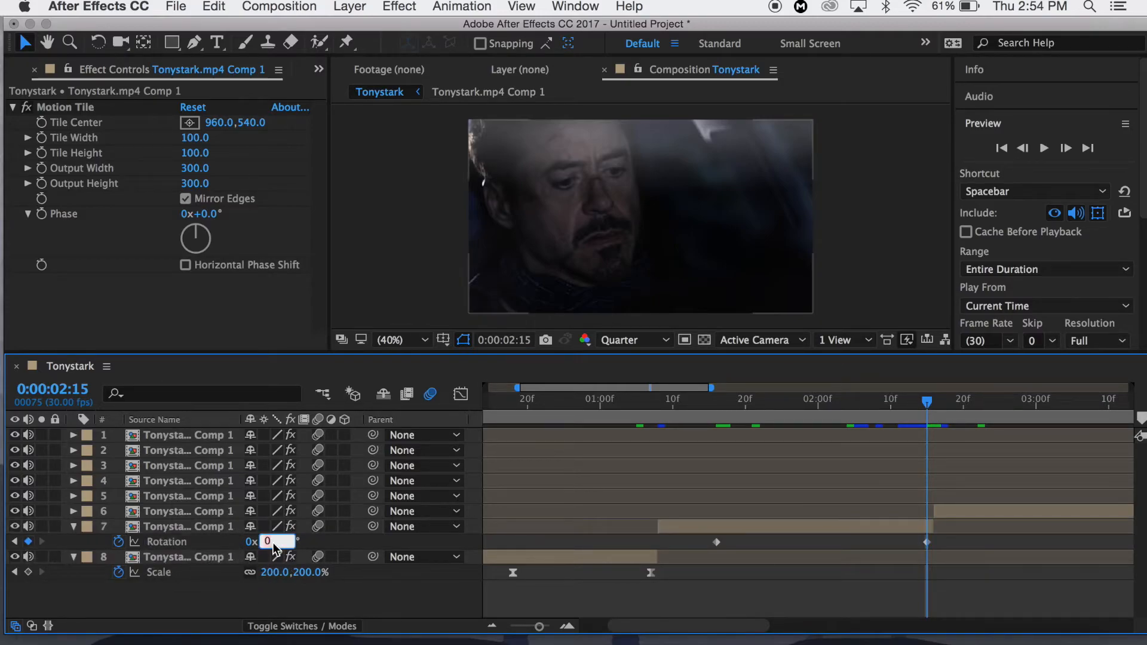
{"action": "type", "text": "90"}
{"action": "key", "text": "Return"}
Add Rotation keyframes of 0° to layer 6 at its first frame, 0:00:02:16, and at 0:00:03:12
{"action": "scroll", "coordinate": [875, 574], "scroll_direction": "right", "scroll_amount": 3}
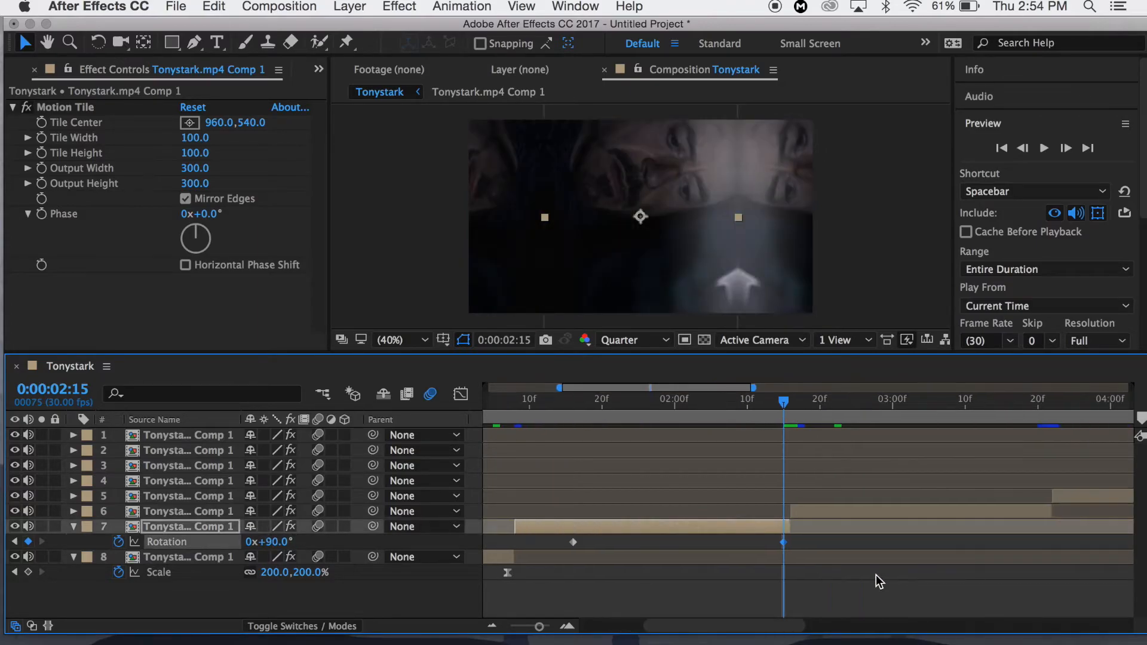
{"action": "left_click", "coordinate": [864, 513]}
{"action": "left_click", "coordinate": [1069, 147]}
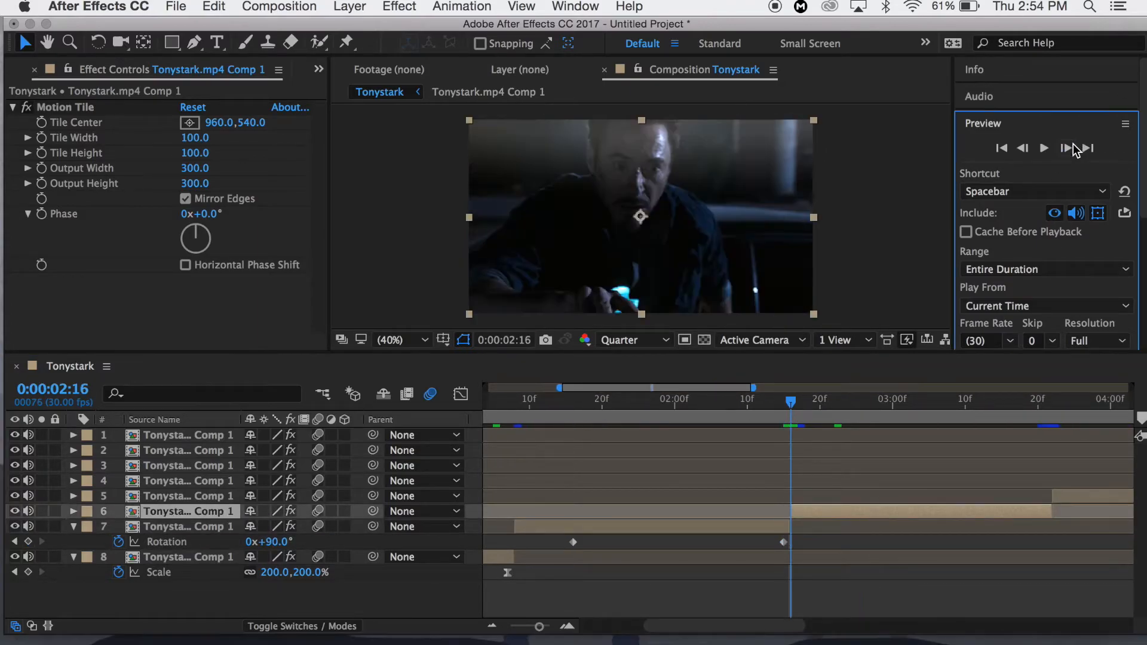
{"action": "key", "text": "r"}
{"action": "left_click", "coordinate": [117, 527]}
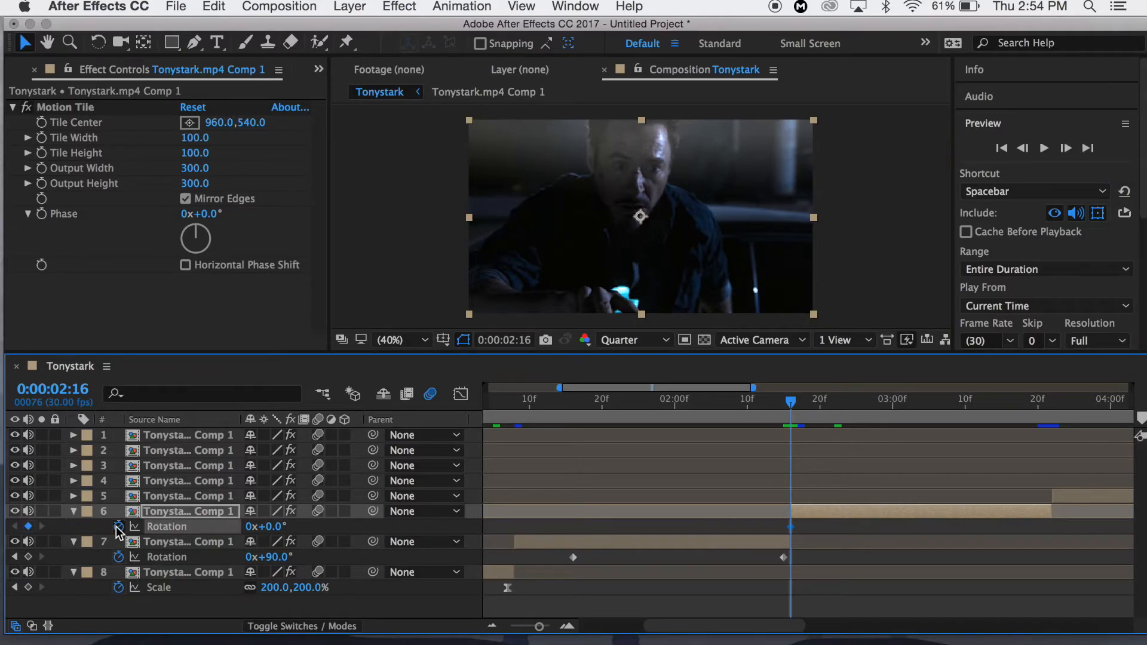
{"action": "left_click", "coordinate": [981, 400]}
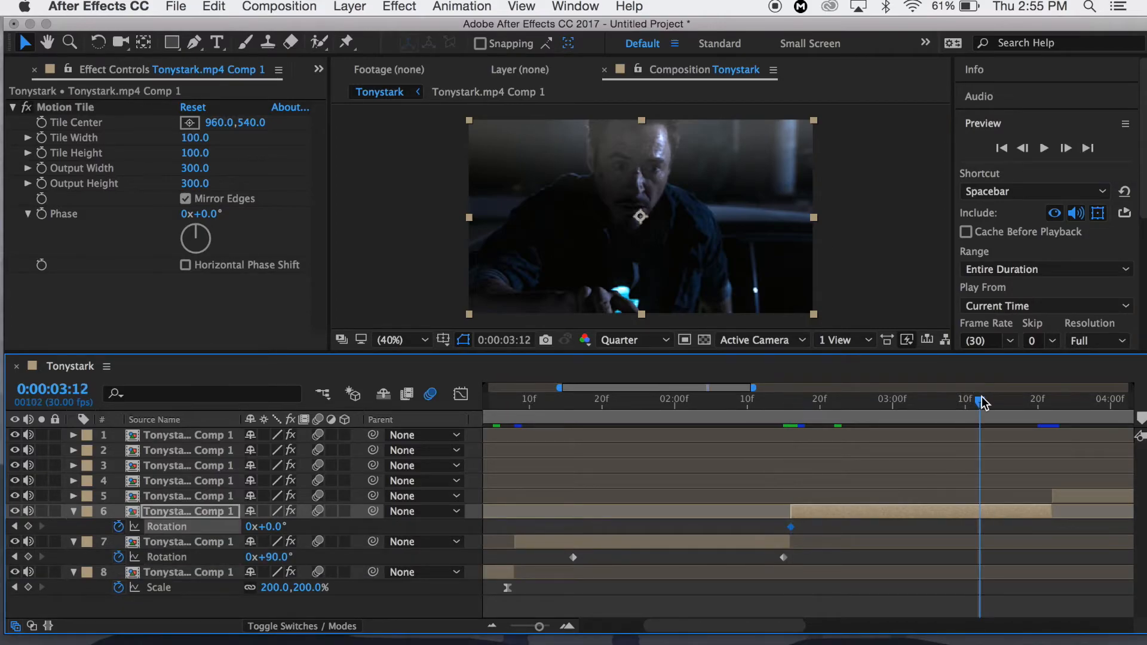
{"action": "left_click", "coordinate": [791, 407]}
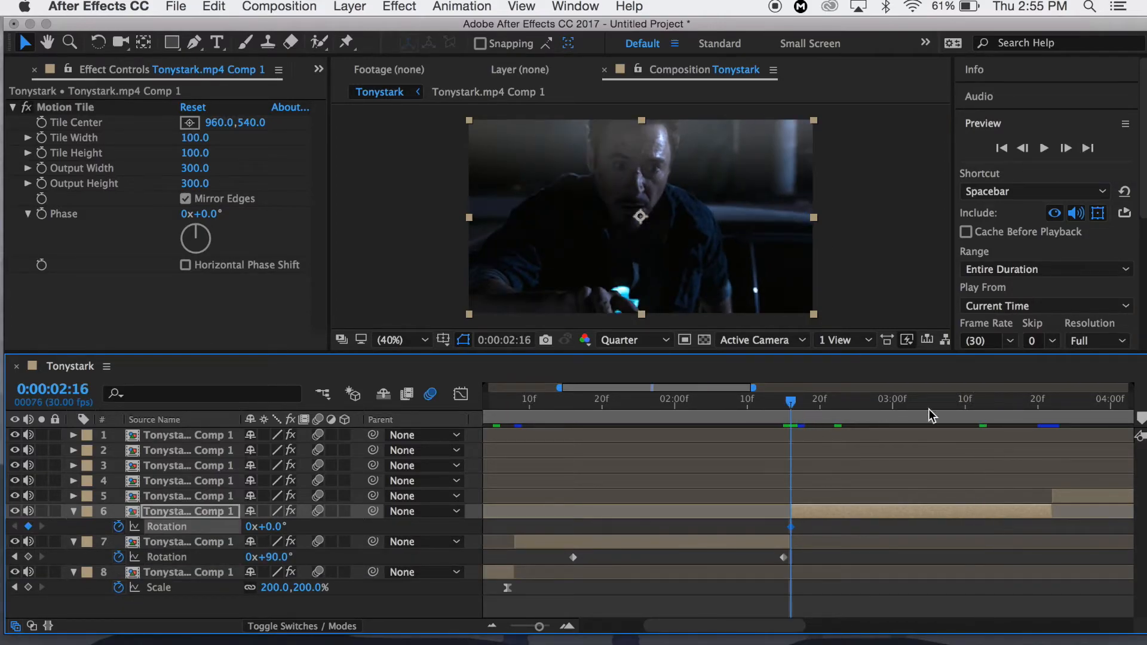
{"action": "left_click", "coordinate": [981, 401]}
{"action": "left_click", "coordinate": [28, 526]}
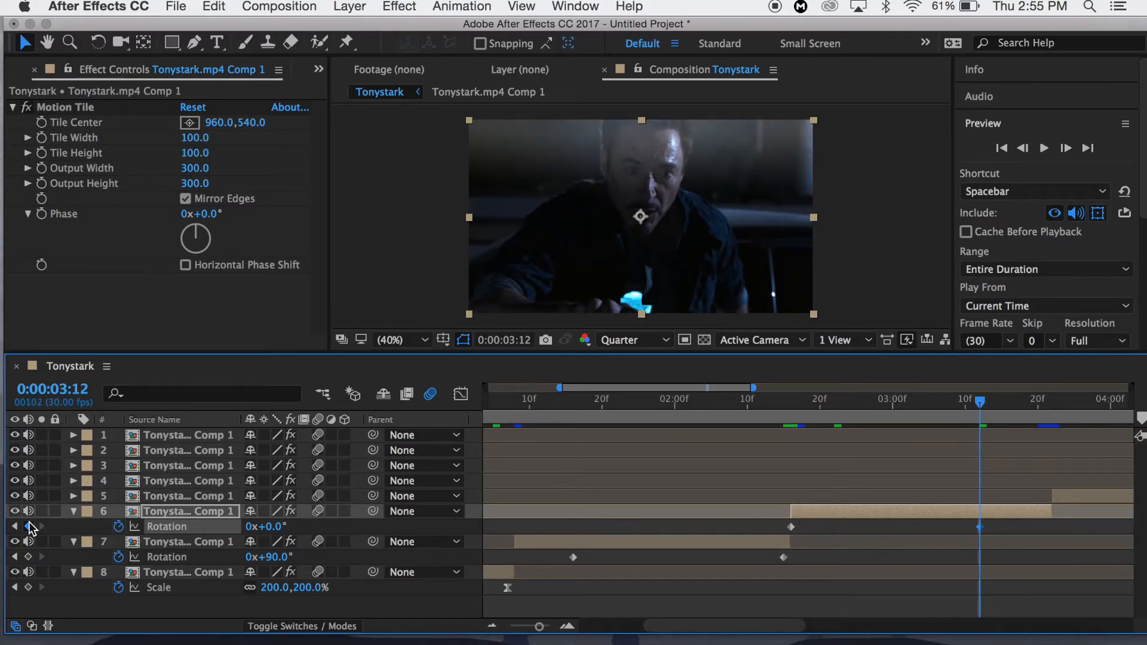
Set layer 6's Rotation keyframe at 0:00:02:16 to -90°
{"action": "left_click", "coordinate": [790, 399]}
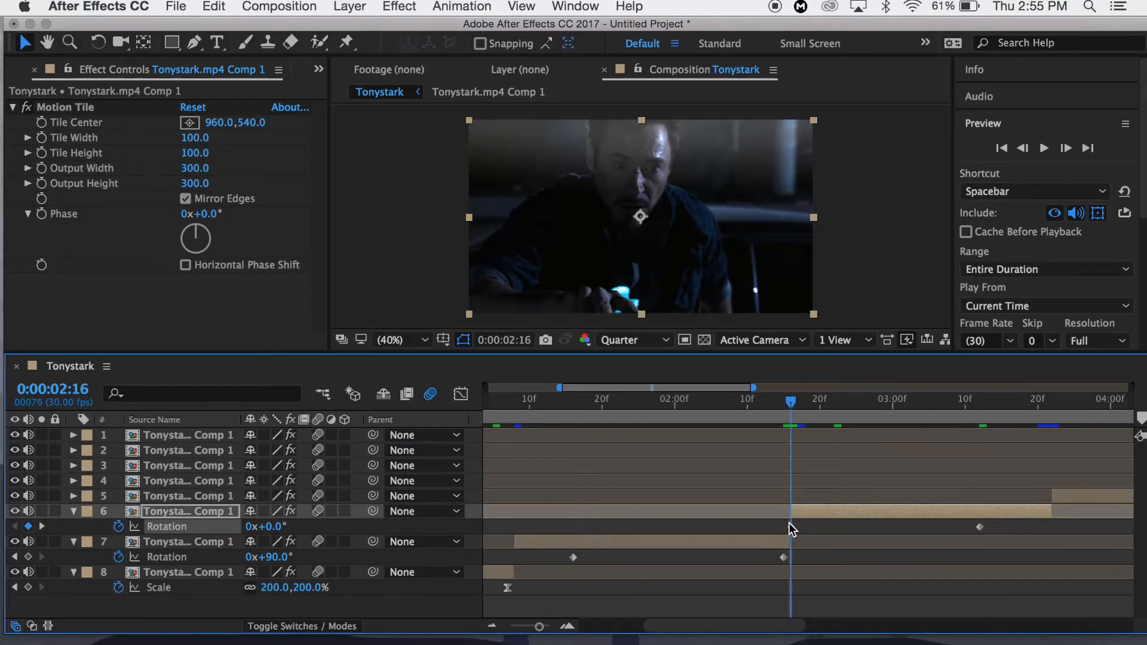
{"action": "left_click", "coordinate": [281, 527]}
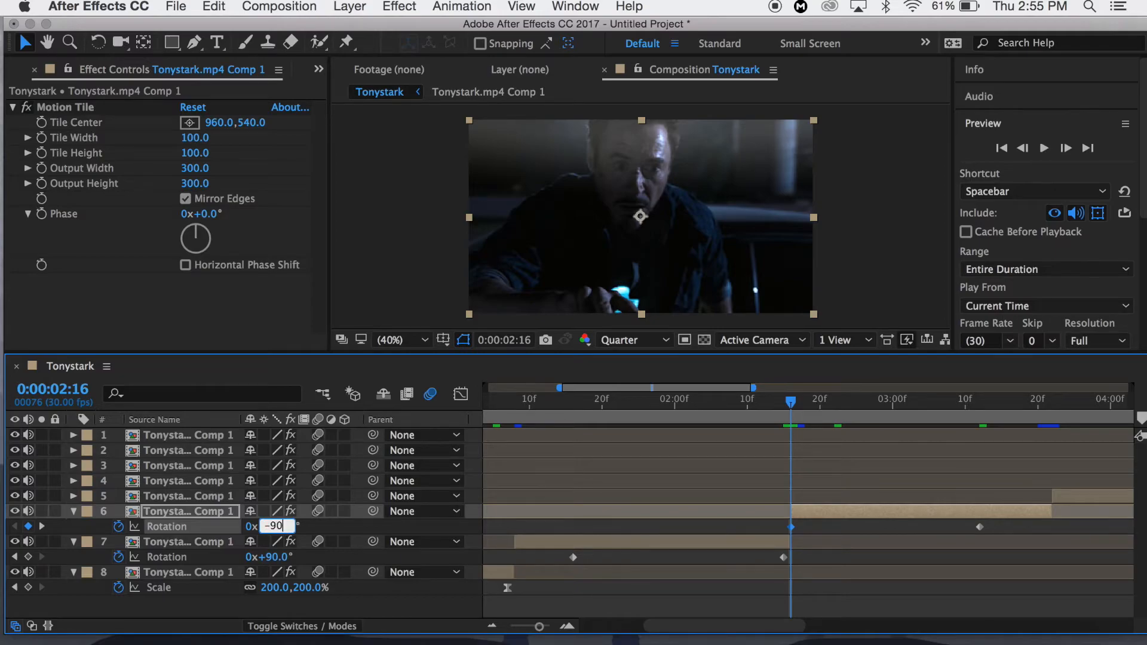
{"action": "key", "text": "Return"}
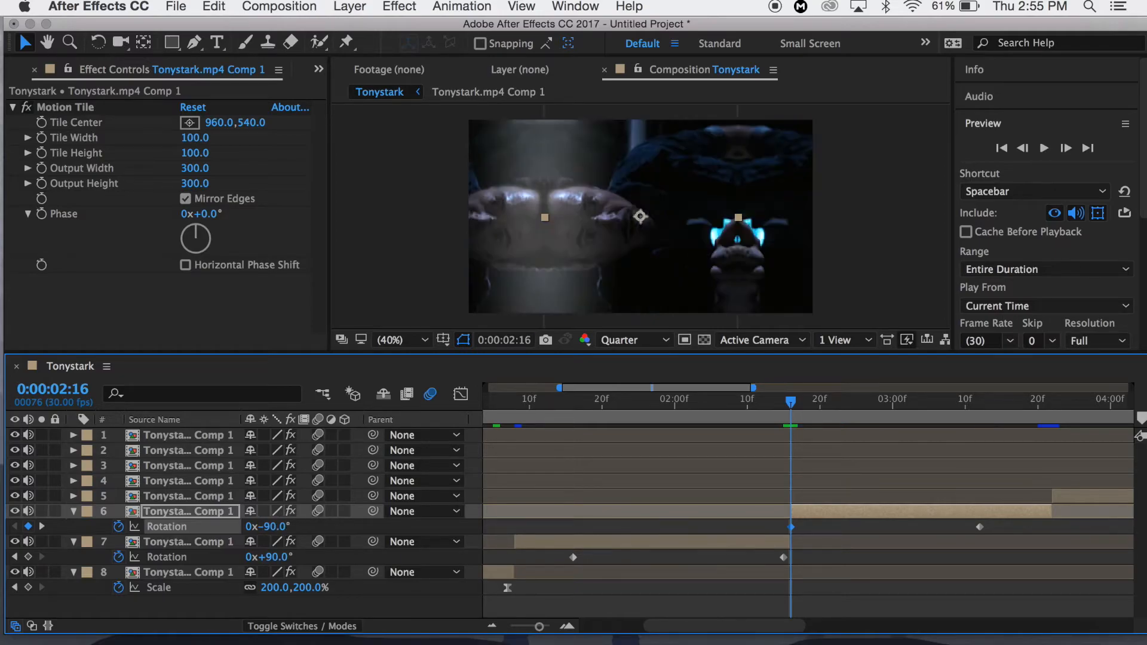
Apply Easy Ease to all the Rotation keyframes of layers 6 and 7
{"action": "left_click_drag", "start_coordinate": [1025, 523], "coordinate": [560, 585]}
{"action": "right_click", "coordinate": [573, 559]}
{"action": "mouse_move", "coordinate": [653, 619]}
{"action": "left_click", "coordinate": [828, 520]}
Display layer 7's Rotation as a speed graph and reshape it so the speed peaks at the keyframe at 0:00:02:15
{"action": "left_click_drag", "start_coordinate": [816, 555], "coordinate": [547, 577]}
{"action": "left_click", "coordinate": [460, 393]}
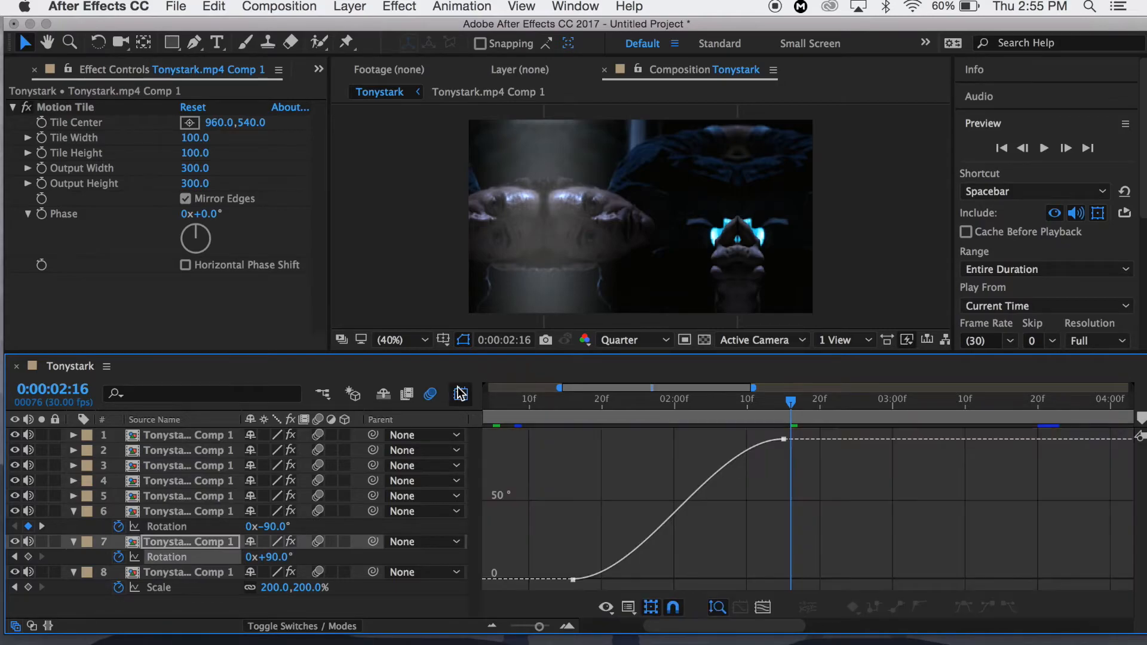
{"action": "left_click", "coordinate": [637, 606]}
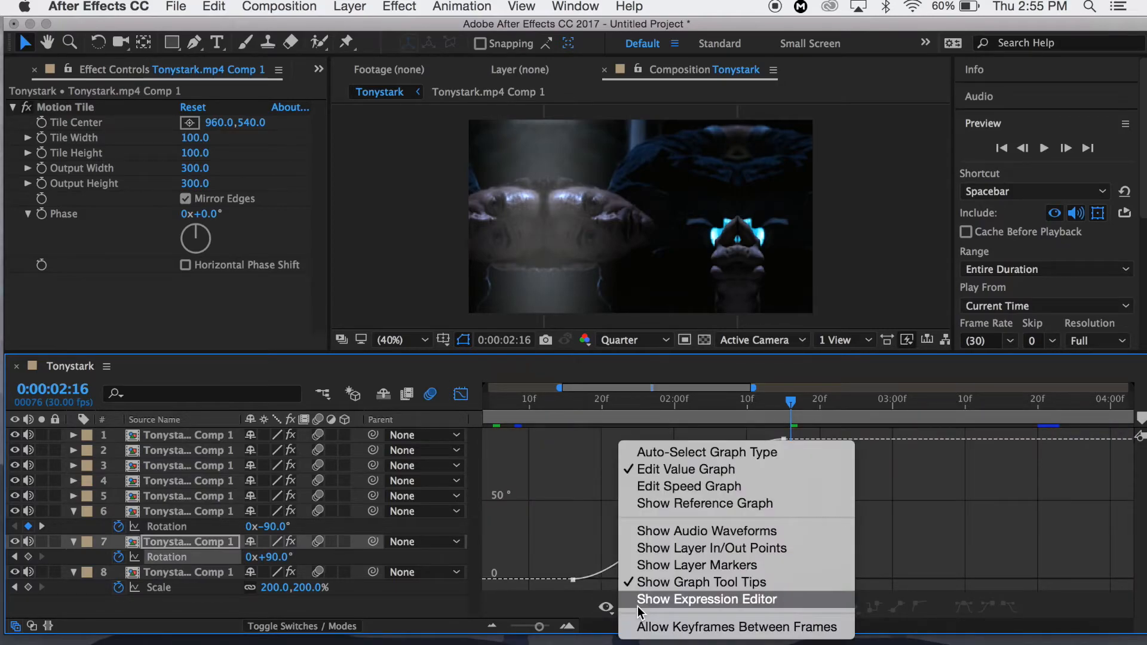
{"action": "left_click", "coordinate": [675, 486]}
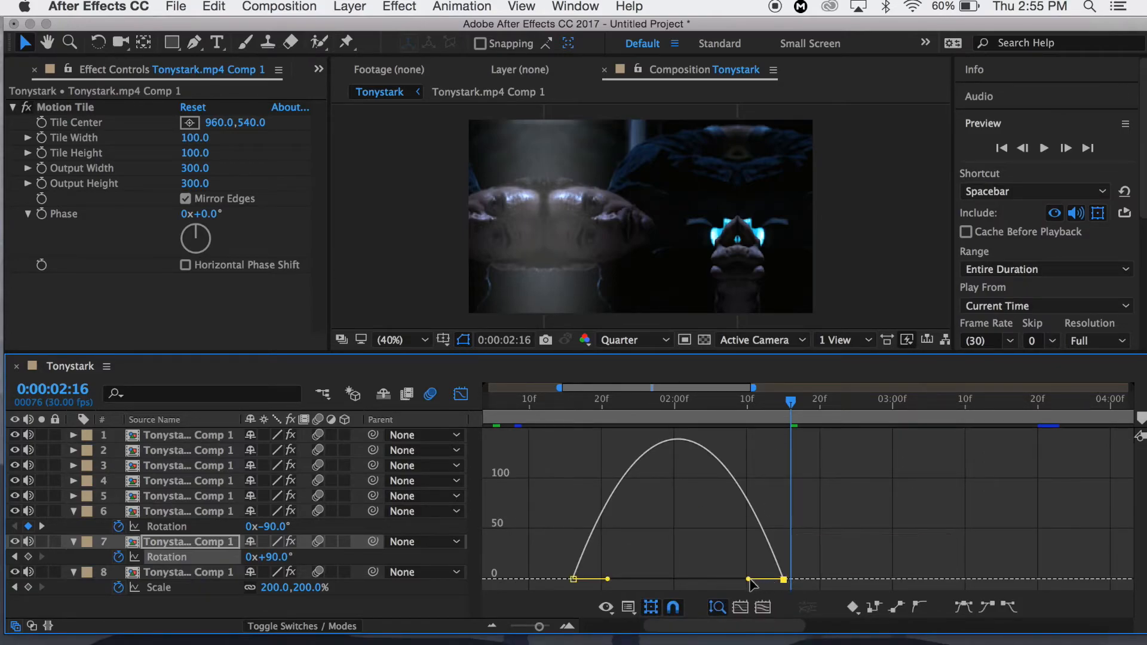
{"action": "left_click_drag", "start_coordinate": [748, 579], "coordinate": [798, 579]}
Reshape layer 6's Rotation speed graph to peak at 0:00:02:16 and slow gradually until 0:00:03:12, and close the Graph Editor
{"action": "left_click", "coordinate": [167, 526]}
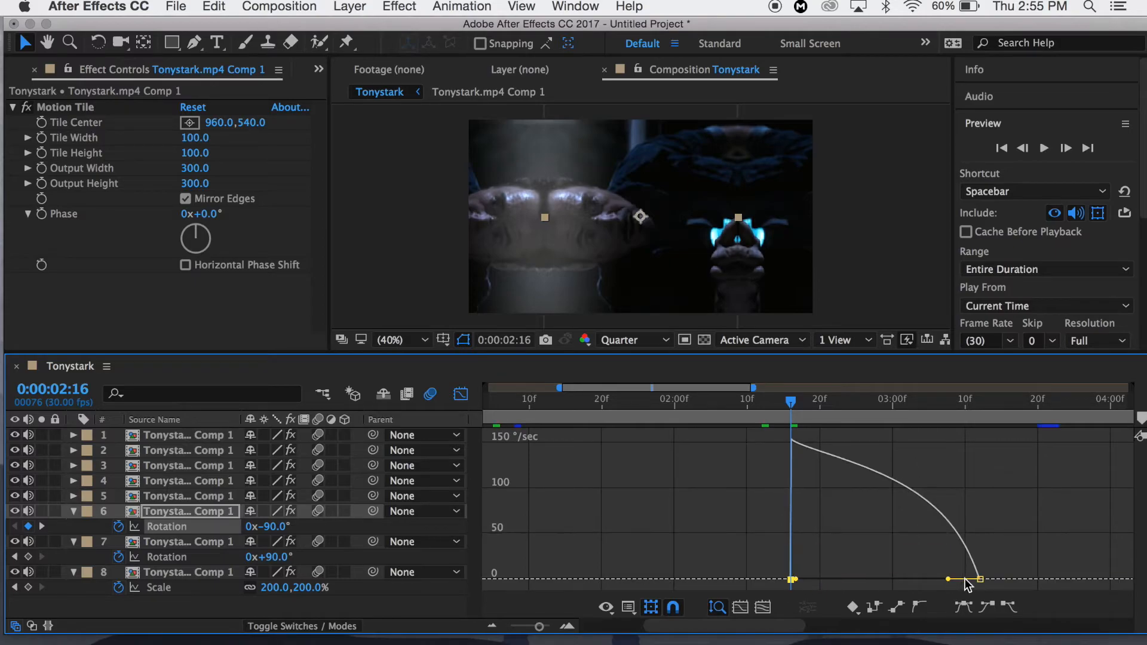
{"action": "left_click_drag", "start_coordinate": [949, 581], "coordinate": [820, 586]}
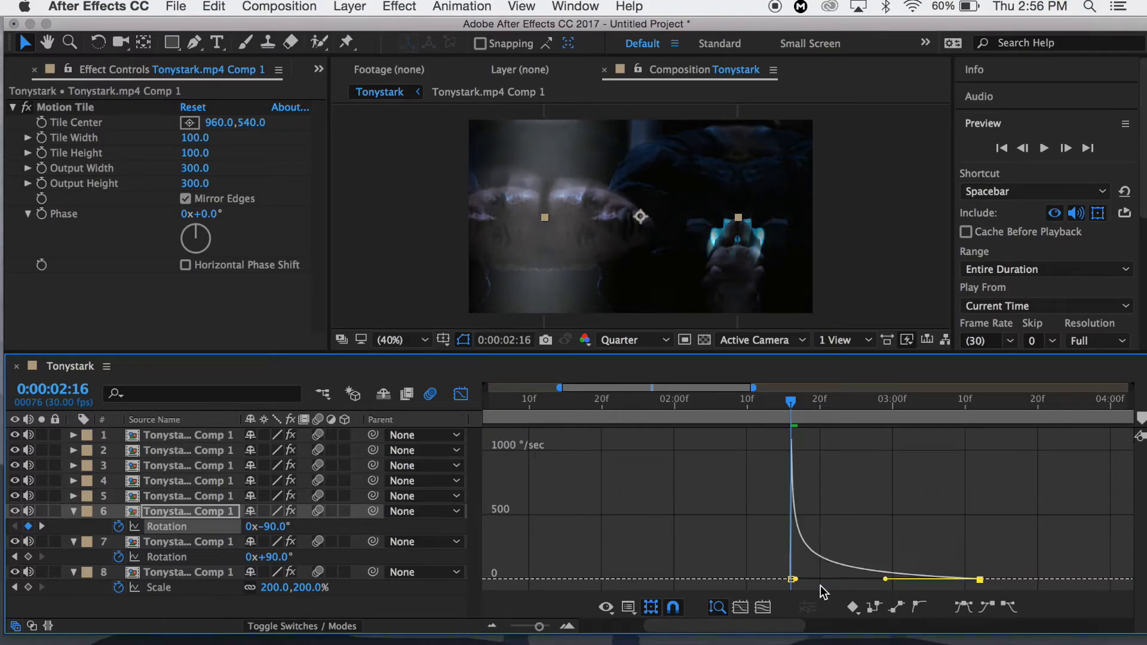
{"action": "left_click", "coordinate": [458, 396]}
Preview the rotation transition between layers 7 and 6, playing from the beginning of the composition
{"action": "key", "text": "minus"}
{"action": "key", "text": "minus"}
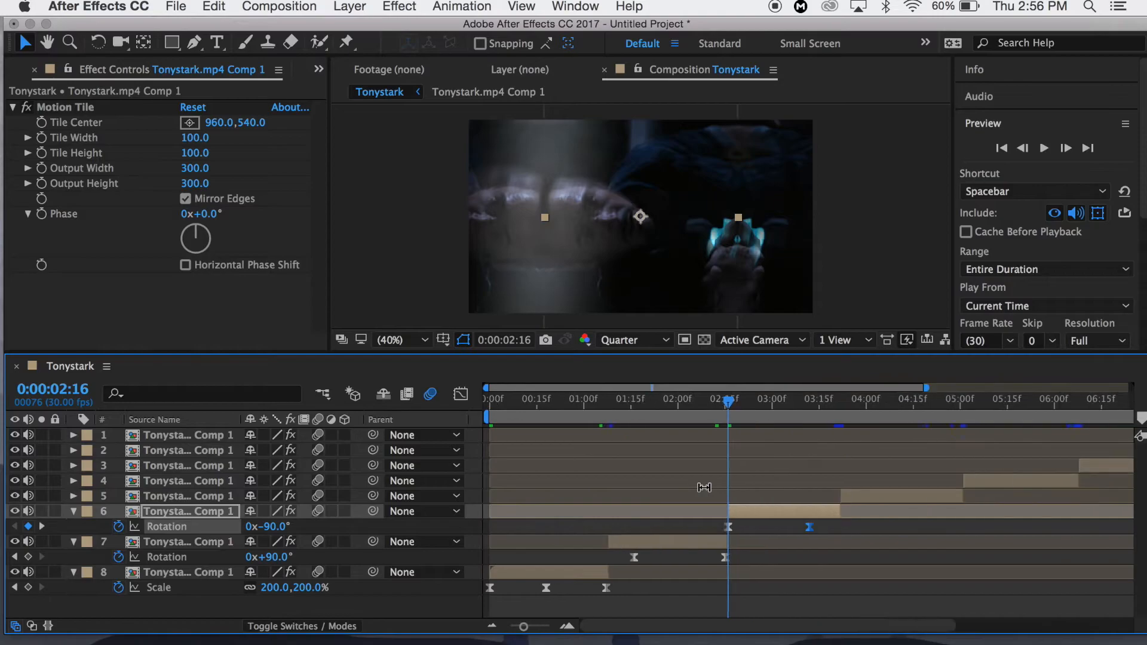
{"action": "left_click", "coordinate": [490, 410]}
{"action": "key", "text": "space"}
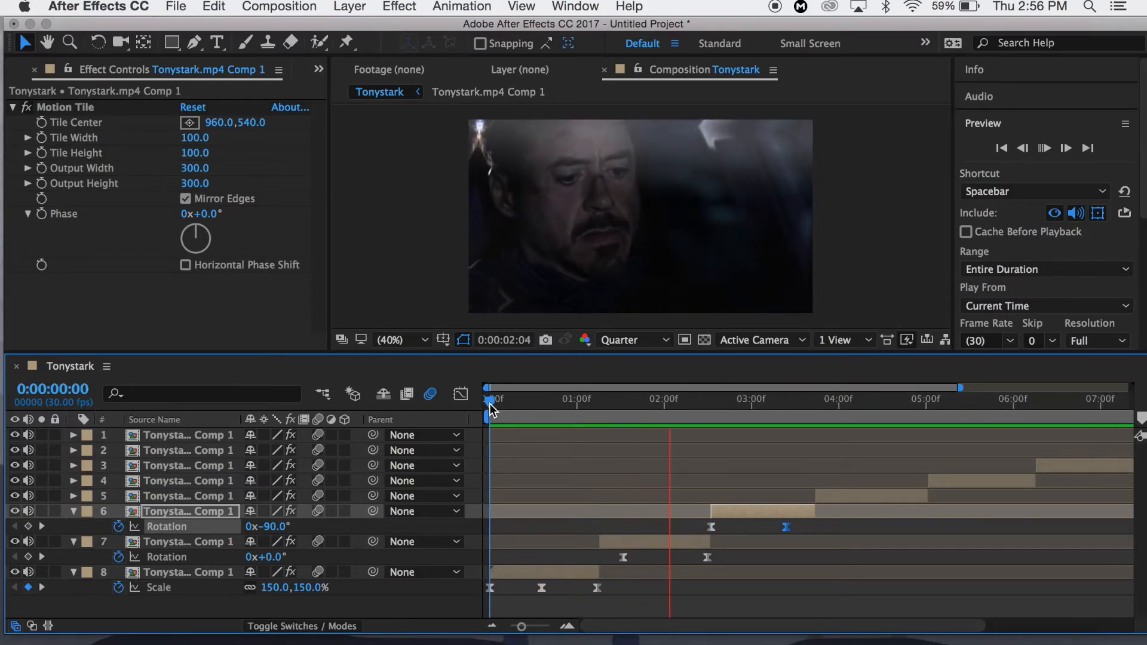
{"action": "key", "text": "space"}
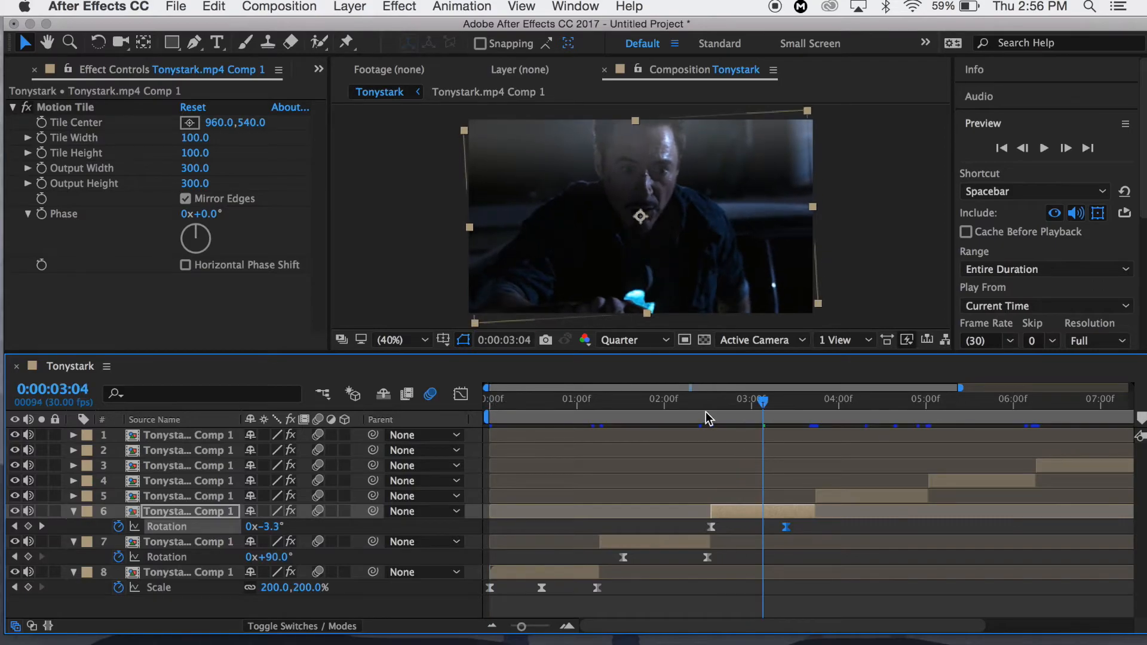
Animate layer 6's Position from 960, 540 at 0:00:02:25 to about 1920, 550 at its last frame, 0:00:03:21
{"action": "left_click", "coordinate": [698, 402]}
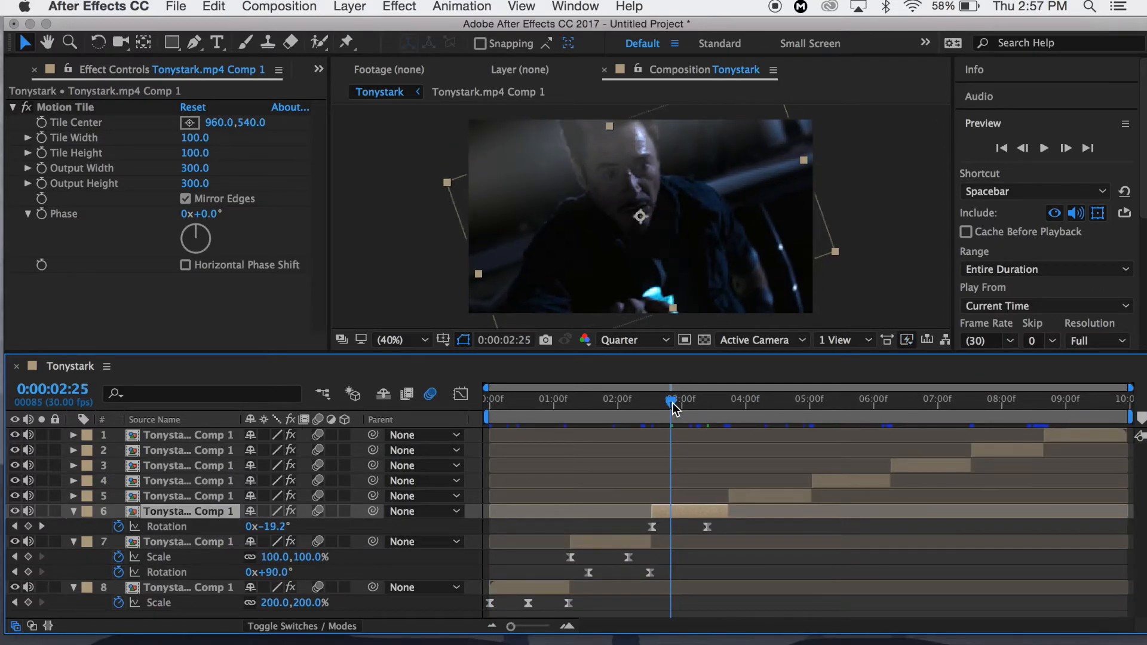
{"action": "key", "text": "p"}
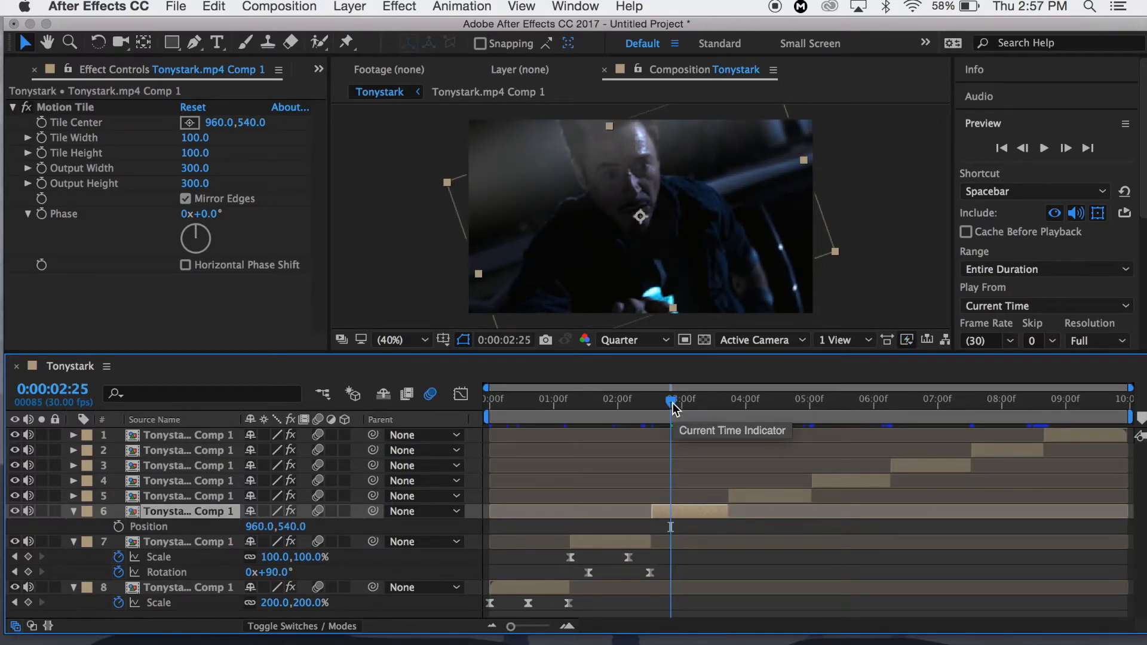
{"action": "left_click", "coordinate": [118, 526]}
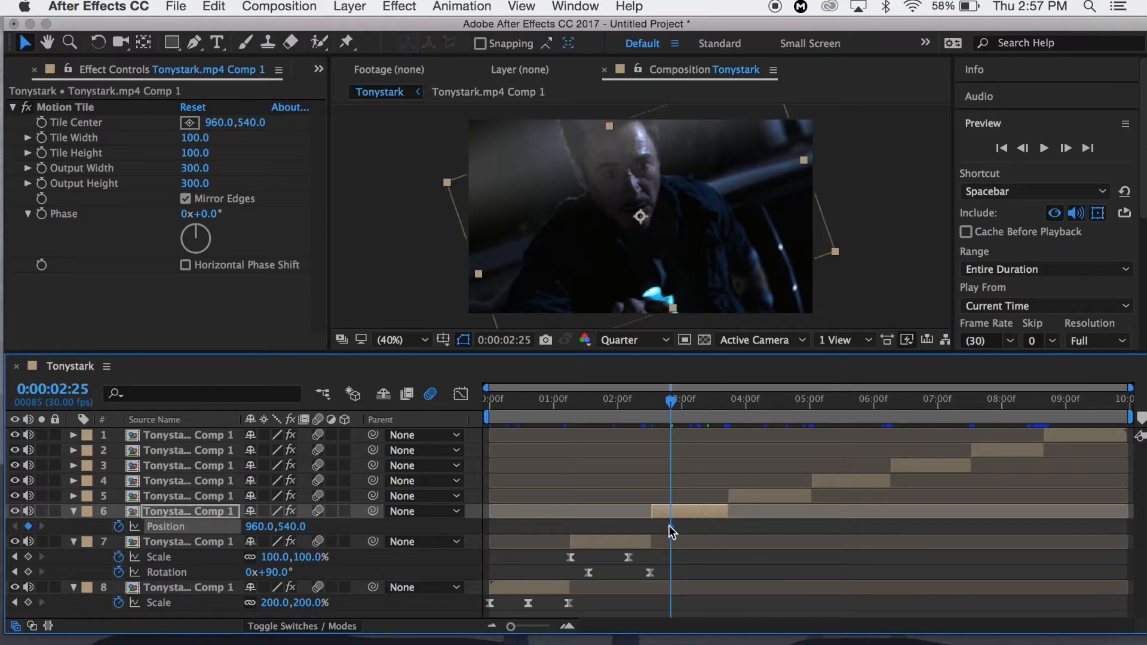
{"action": "left_click", "coordinate": [724, 402]}
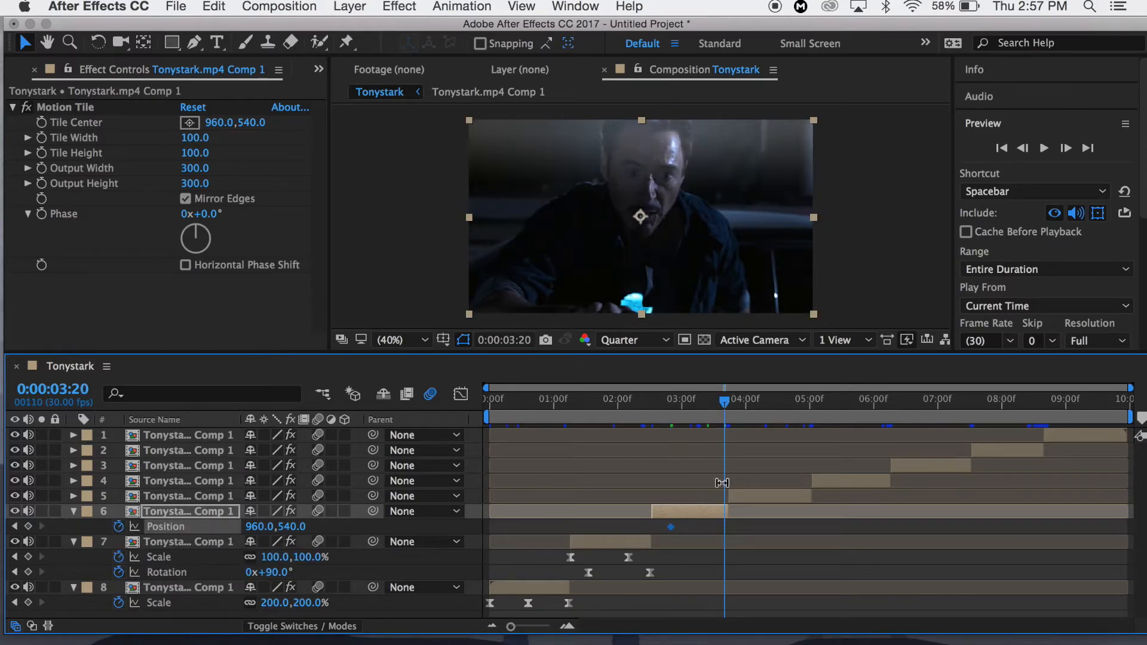
{"action": "key", "text": "equal"}
{"action": "left_click_drag", "start_coordinate": [816, 406], "coordinate": [817, 406]}
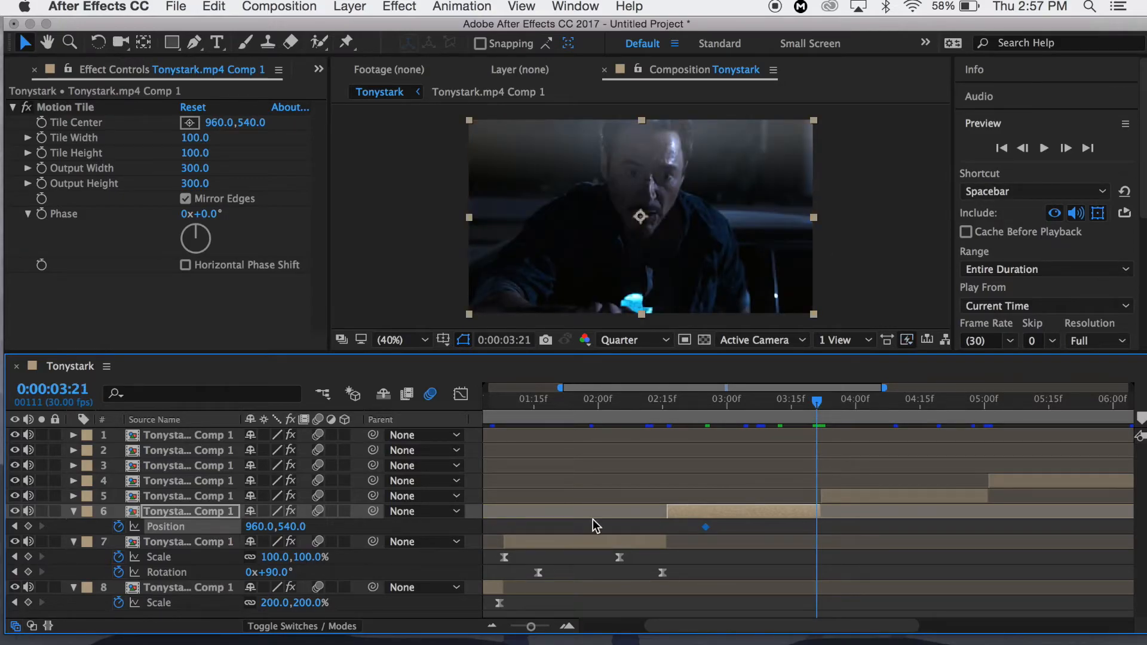
{"action": "left_click", "coordinate": [29, 526]}
{"action": "left_click_drag", "start_coordinate": [640, 221], "coordinate": [813, 226]}
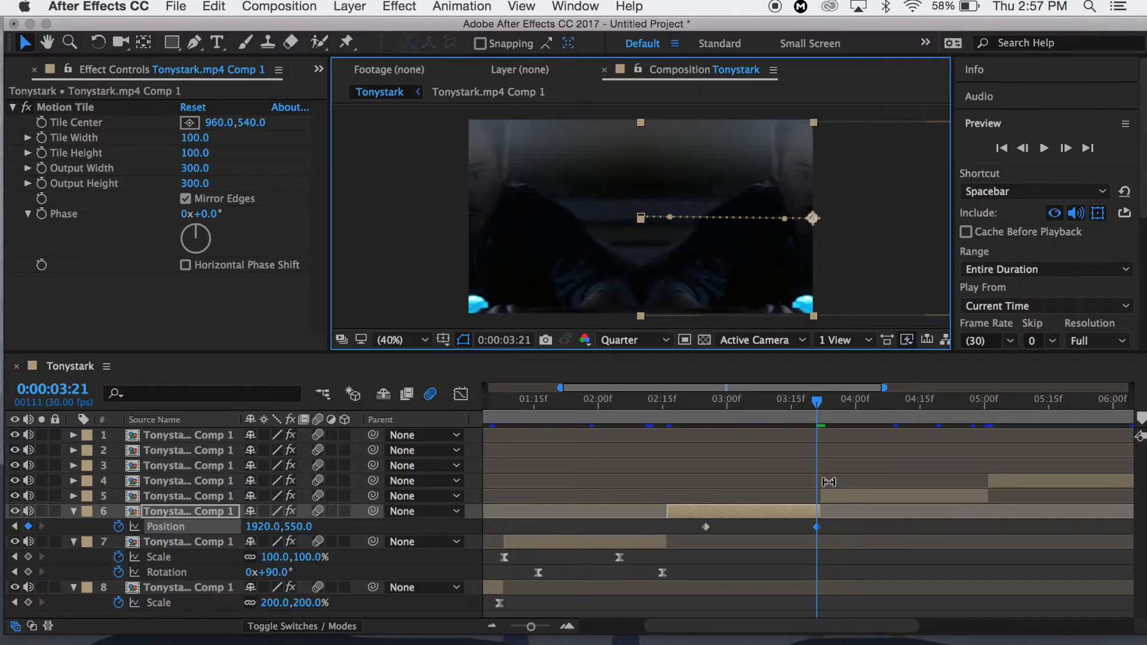
Animate layer 5's Position from about -5, 545 at its first frame, 0:00:03:22, to 960, 540 at 0:00:04:23
{"action": "left_click", "coordinate": [842, 500]}
{"action": "left_click", "coordinate": [1067, 148]}
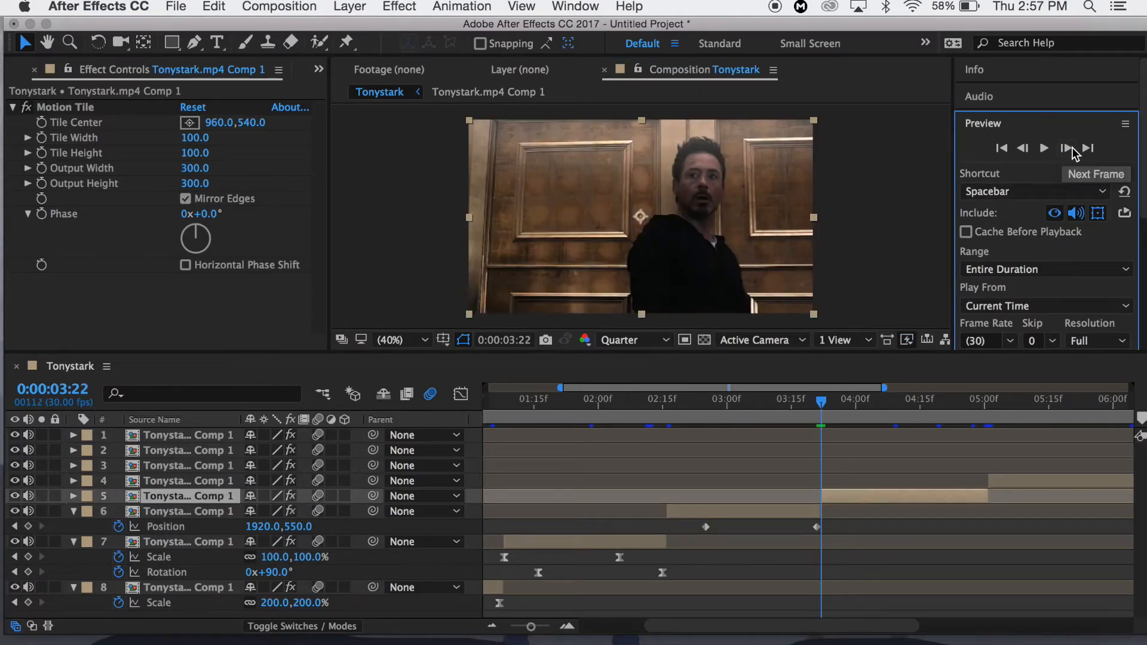
{"action": "key", "text": "p"}
{"action": "left_click", "coordinate": [119, 511]}
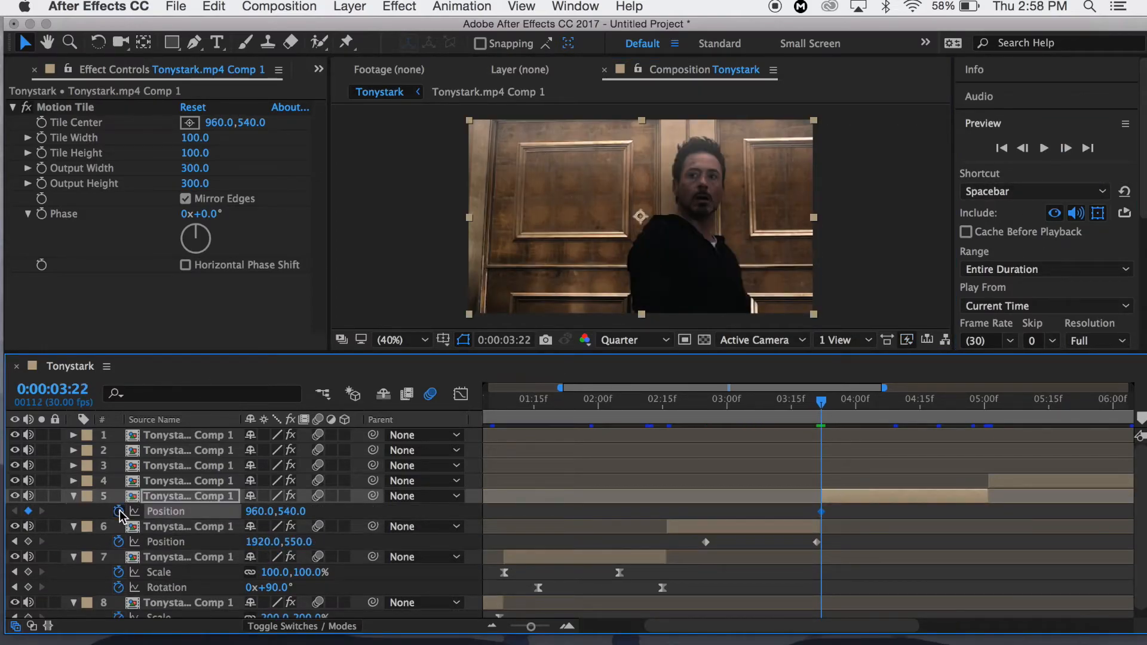
{"action": "left_click", "coordinate": [954, 400]}
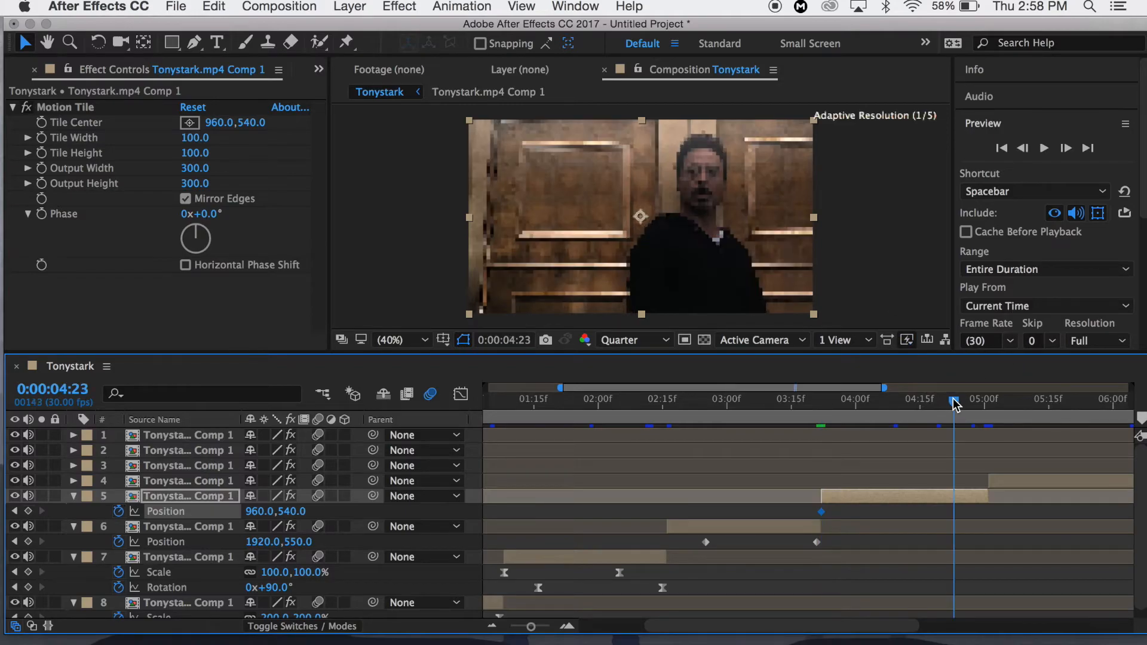
{"action": "left_click", "coordinate": [28, 511]}
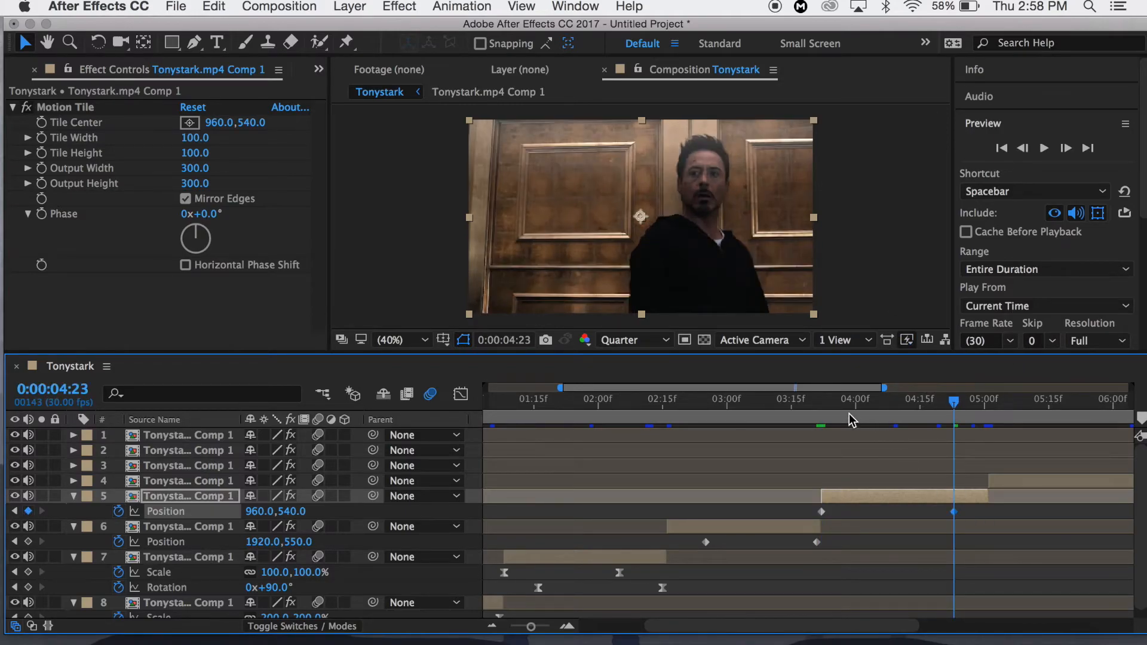
{"action": "left_click", "coordinate": [822, 405]}
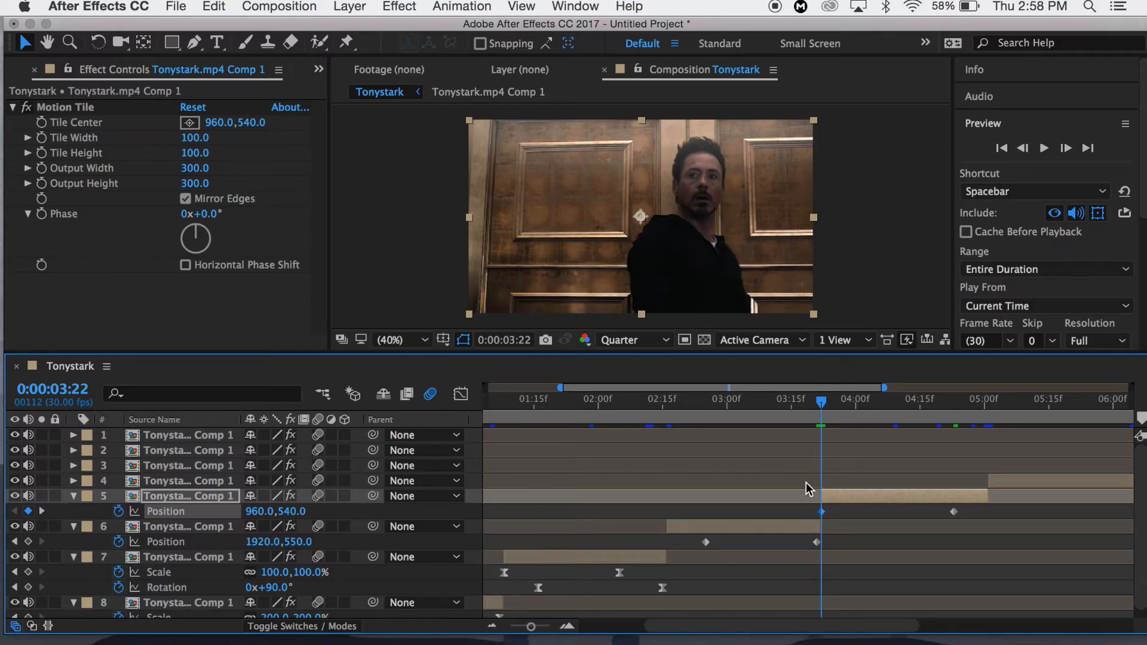
{"action": "left_click_drag", "start_coordinate": [642, 221], "coordinate": [469, 220]}
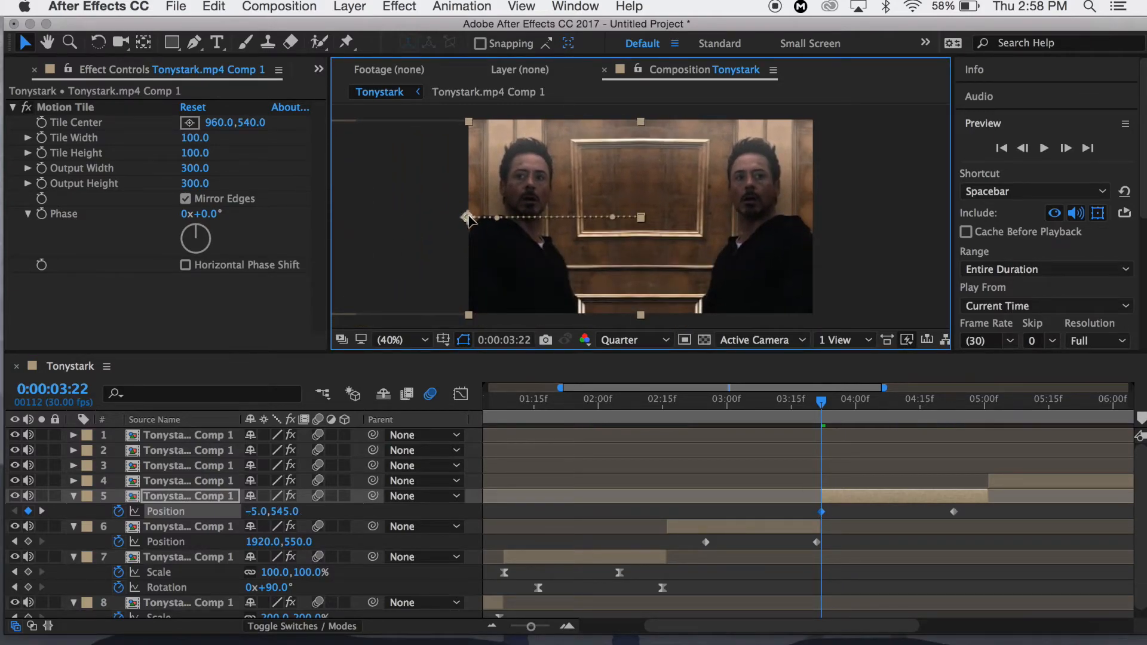
Apply Easy Ease to all four Position keyframes of layers 5 and 6
{"action": "left_click_drag", "start_coordinate": [979, 508], "coordinate": [694, 548]}
{"action": "right_click", "coordinate": [711, 542]}
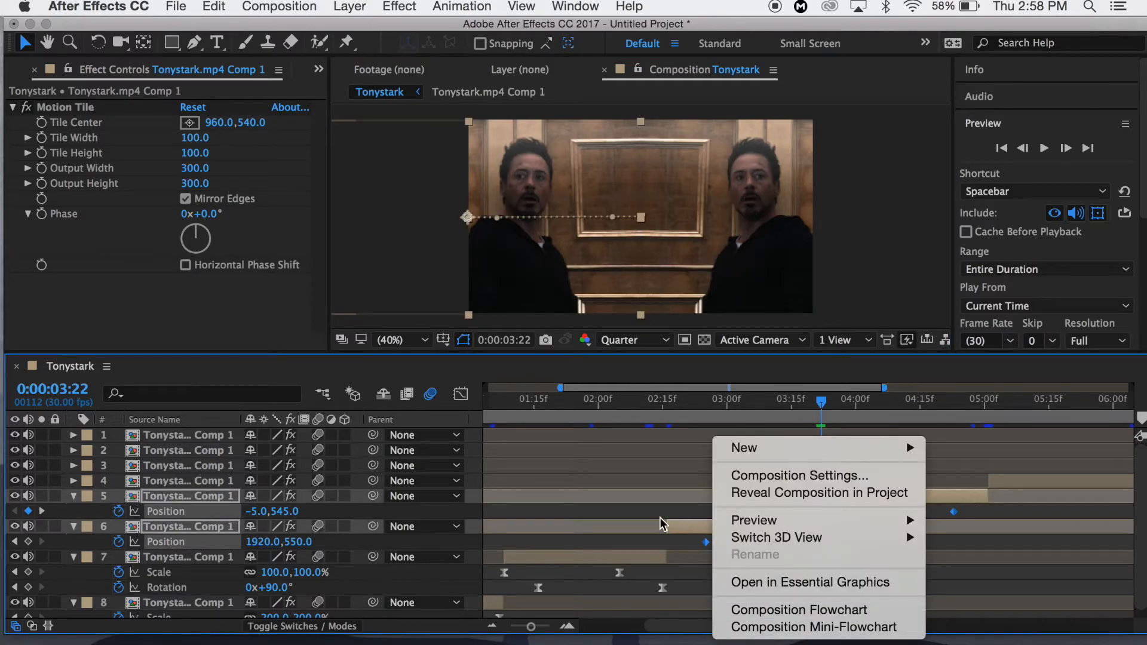
{"action": "left_click", "coordinate": [660, 519]}
{"action": "right_click", "coordinate": [707, 543]}
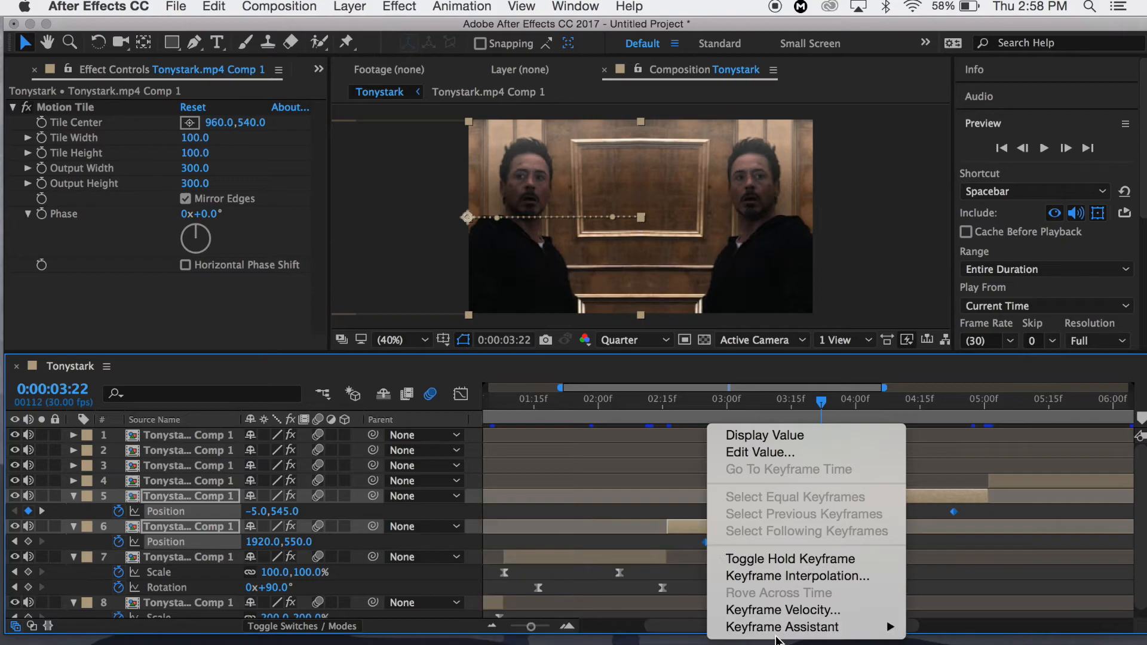
{"action": "mouse_move", "coordinate": [783, 627]}
{"action": "left_click", "coordinate": [536, 541]}
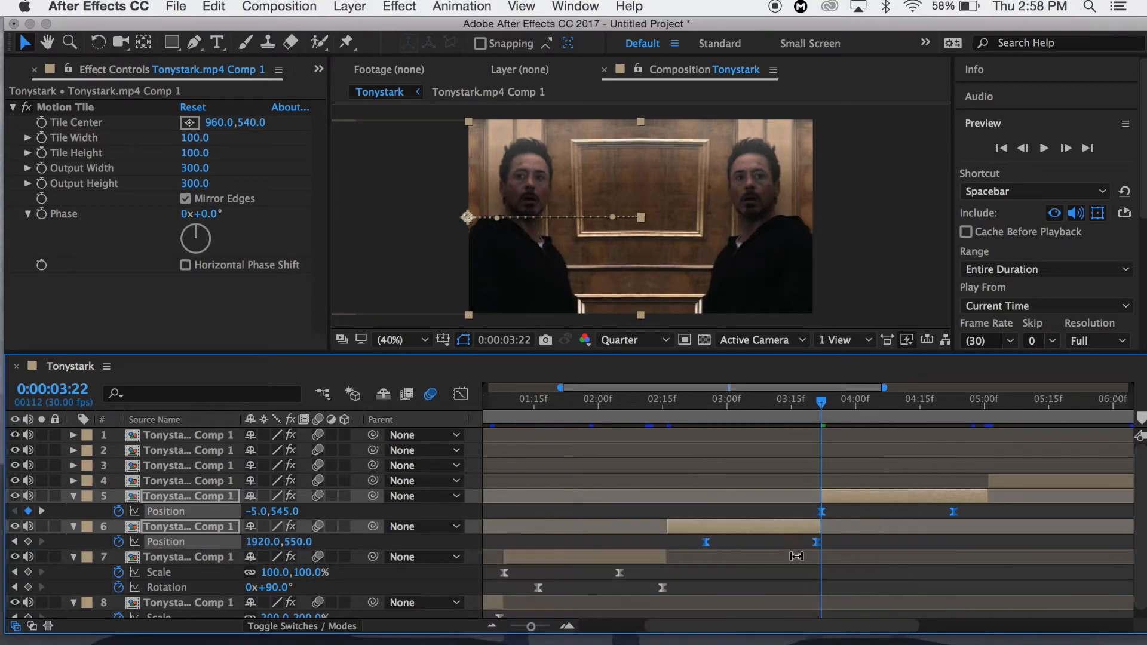
Reshape layer 6's Position speed graph so the speed peaks at the keyframe at 0:00:03:21, and close the Graph Editor
{"action": "left_click", "coordinate": [816, 542]}
{"action": "left_click", "coordinate": [462, 391]}
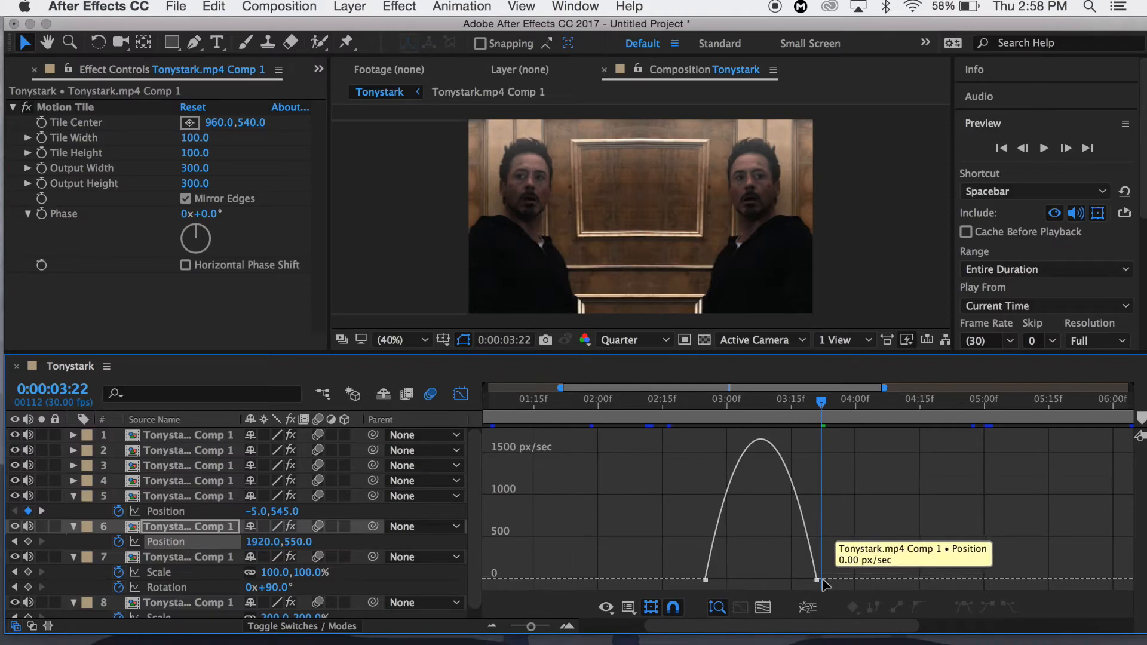
{"action": "left_click", "coordinate": [818, 580]}
{"action": "left_click_drag", "start_coordinate": [799, 579], "coordinate": [842, 580]}
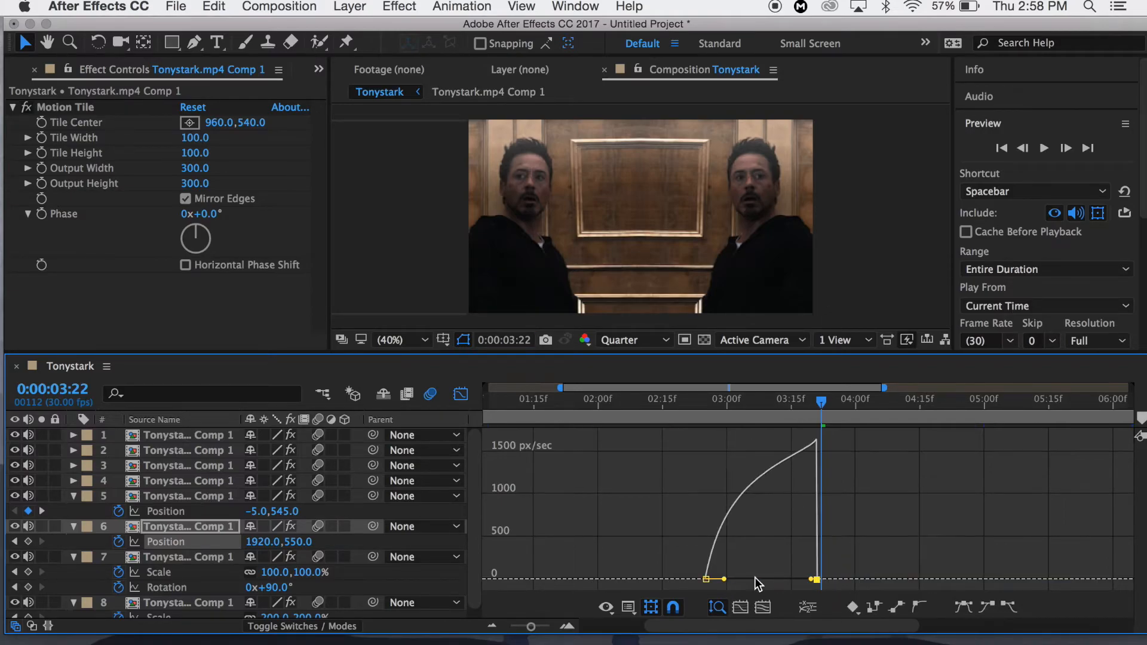
{"action": "left_click_drag", "start_coordinate": [728, 580], "coordinate": [794, 578]}
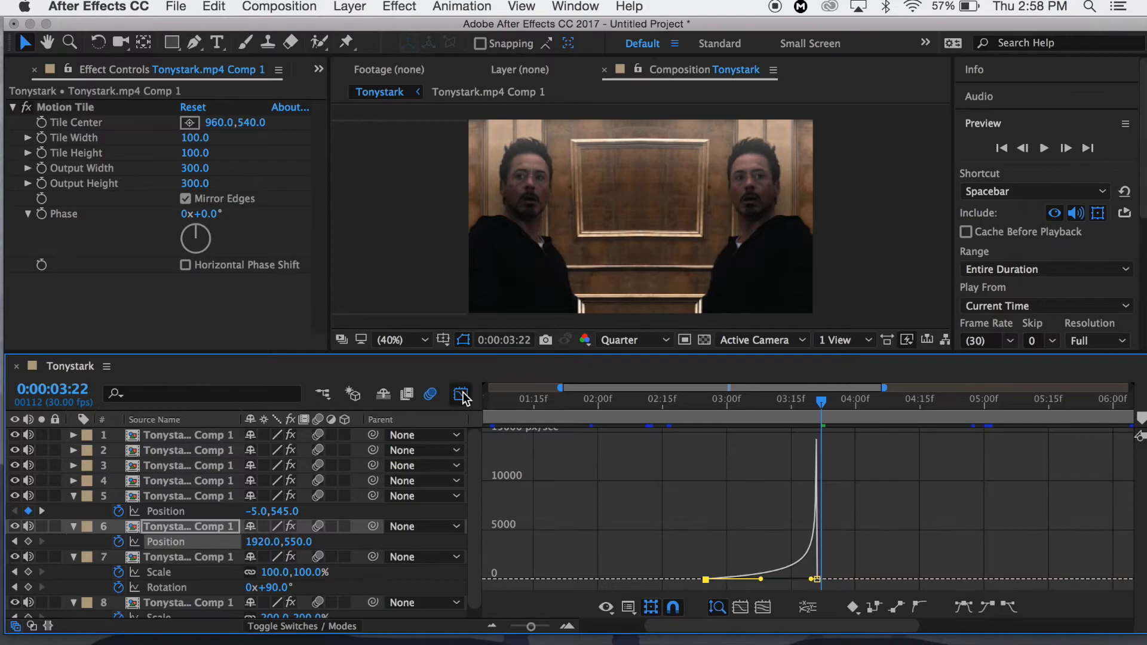
{"action": "left_click", "coordinate": [462, 391]}
Reshape layer 5's Position speed graph to peak at 0:00:03:22 and slow gradually until 0:00:04:23, and close the Graph Editor
{"action": "left_click", "coordinate": [821, 512]}
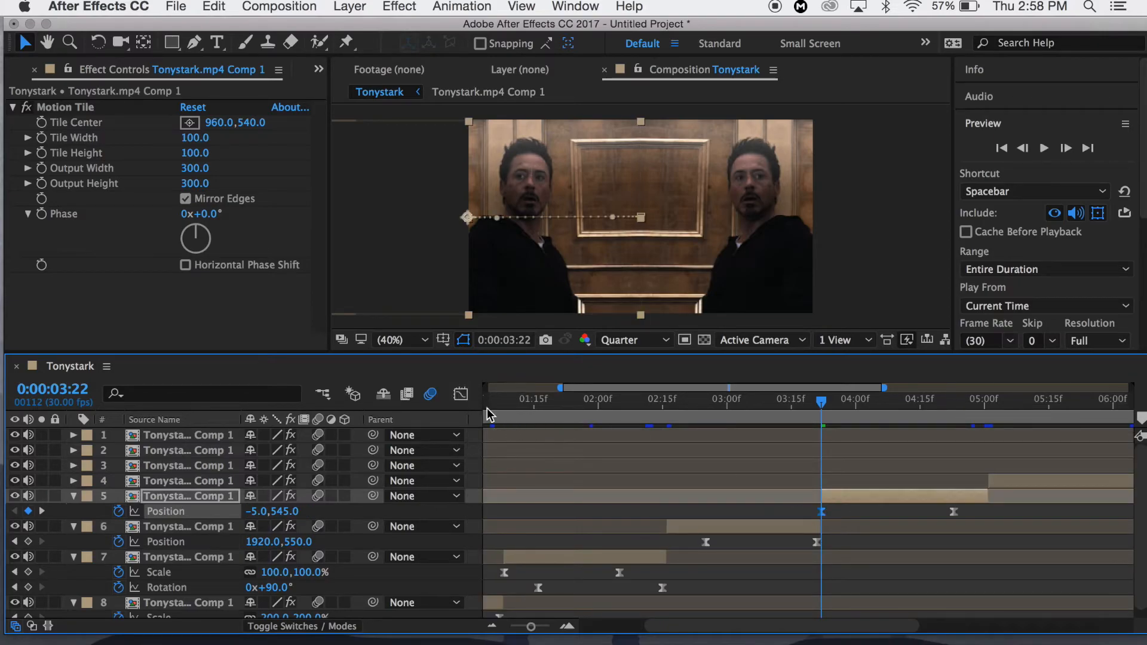
{"action": "left_click", "coordinate": [461, 394]}
{"action": "left_click_drag", "start_coordinate": [843, 579], "coordinate": [793, 579]}
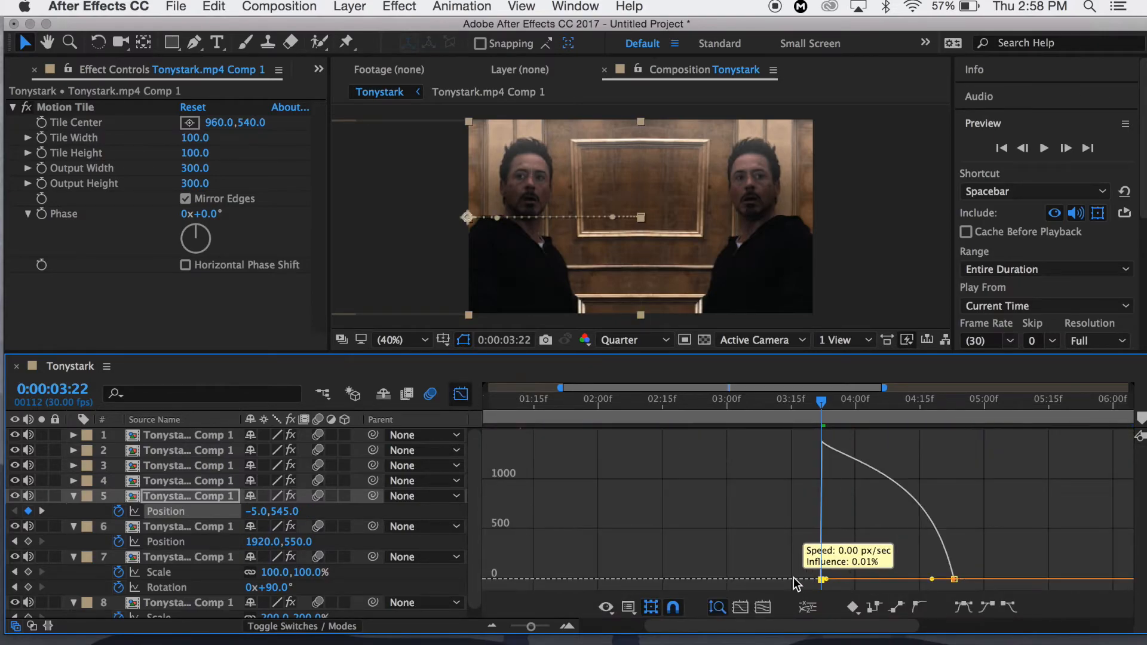
{"action": "left_click_drag", "start_coordinate": [931, 578], "coordinate": [848, 581]}
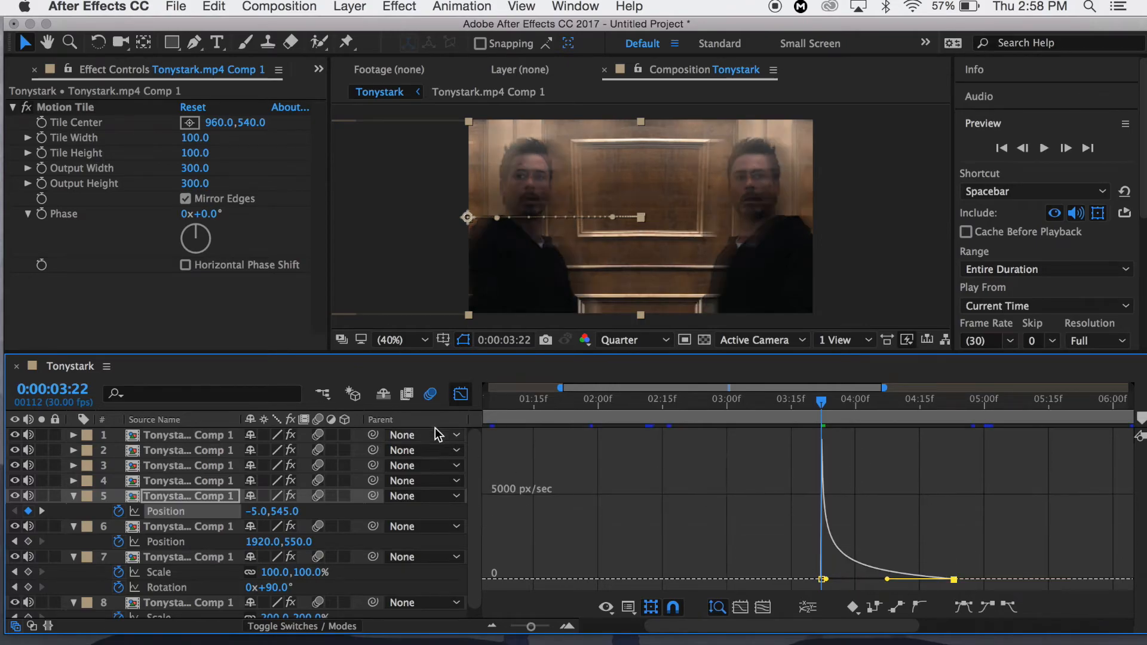
{"action": "left_click", "coordinate": [460, 394]}
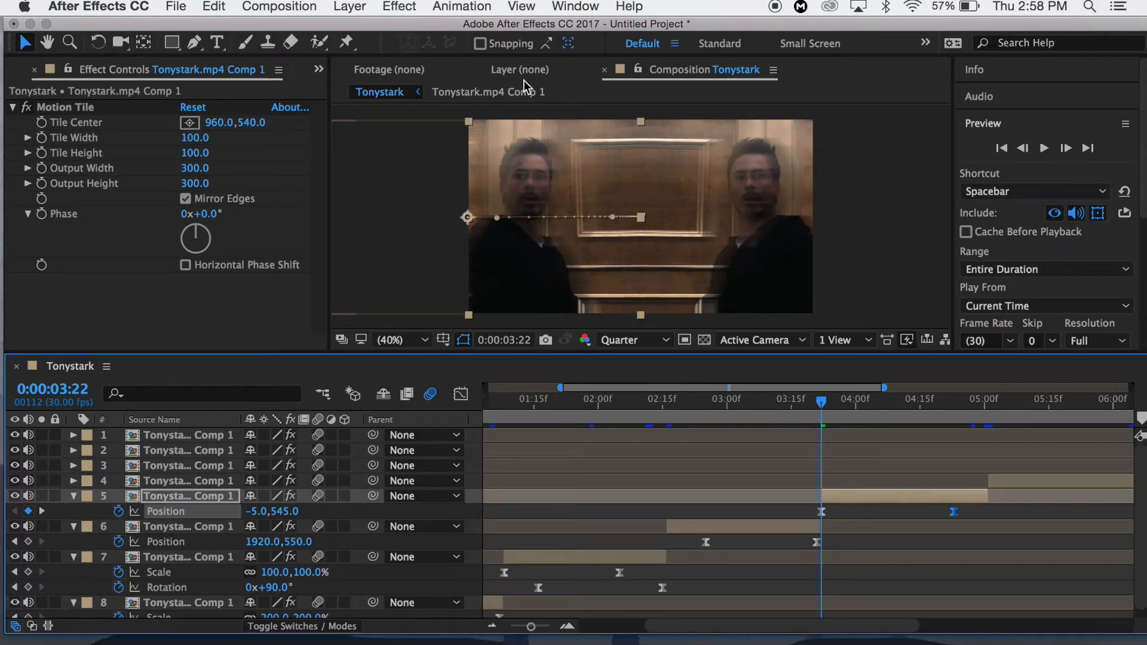
Add an adjustment layer above layer 5 and split it at 0:00:02:16
{"action": "left_click", "coordinate": [343, 5]}
{"action": "mouse_move", "coordinate": [364, 28]}
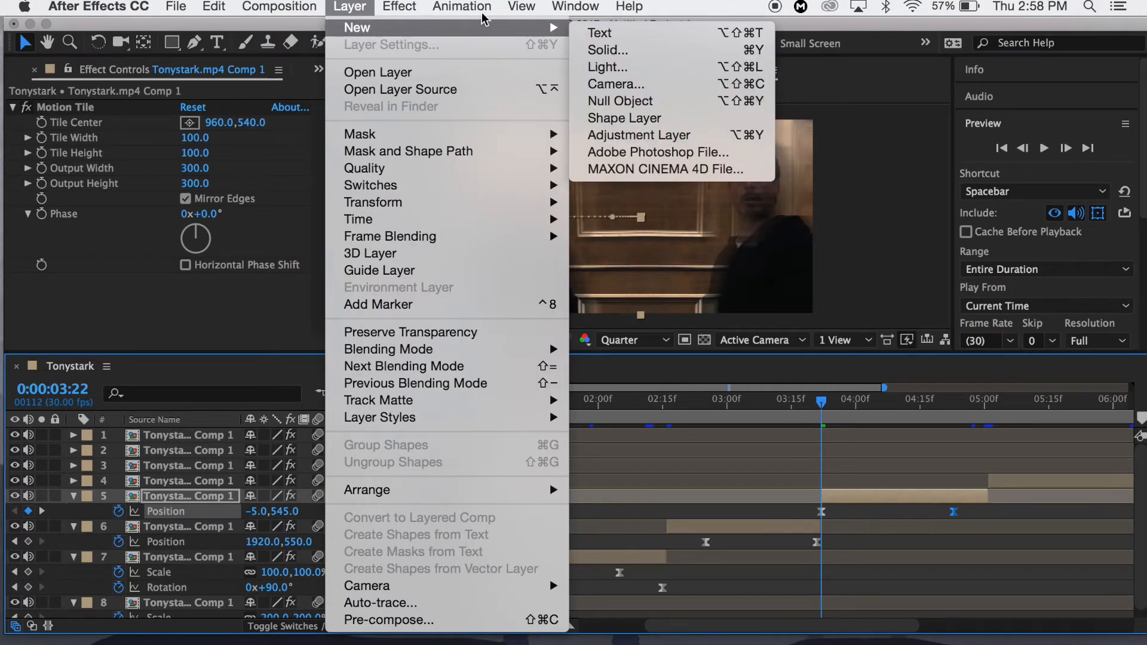
{"action": "left_click", "coordinate": [638, 143]}
{"action": "left_click", "coordinate": [668, 405]}
{"action": "left_click", "coordinate": [214, 4]}
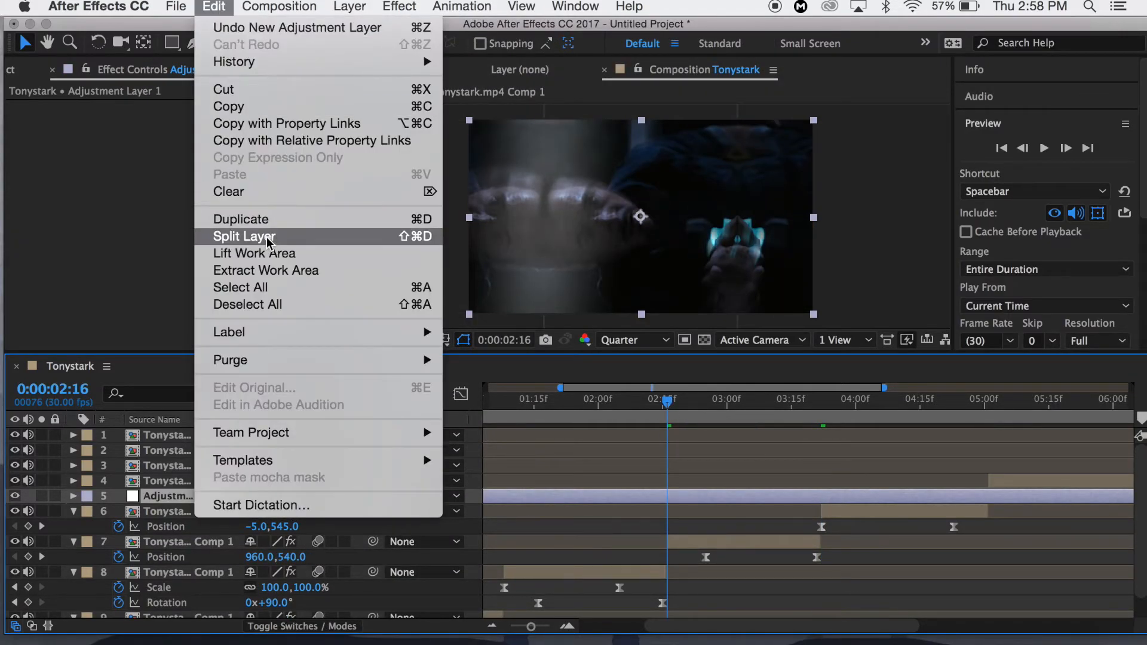
{"action": "left_click", "coordinate": [263, 237]}
Split the adjustment layer at 0:00:05:01 and delete the pieces outside 0:00:02:16 to 0:00:05:01
{"action": "left_click", "coordinate": [983, 406]}
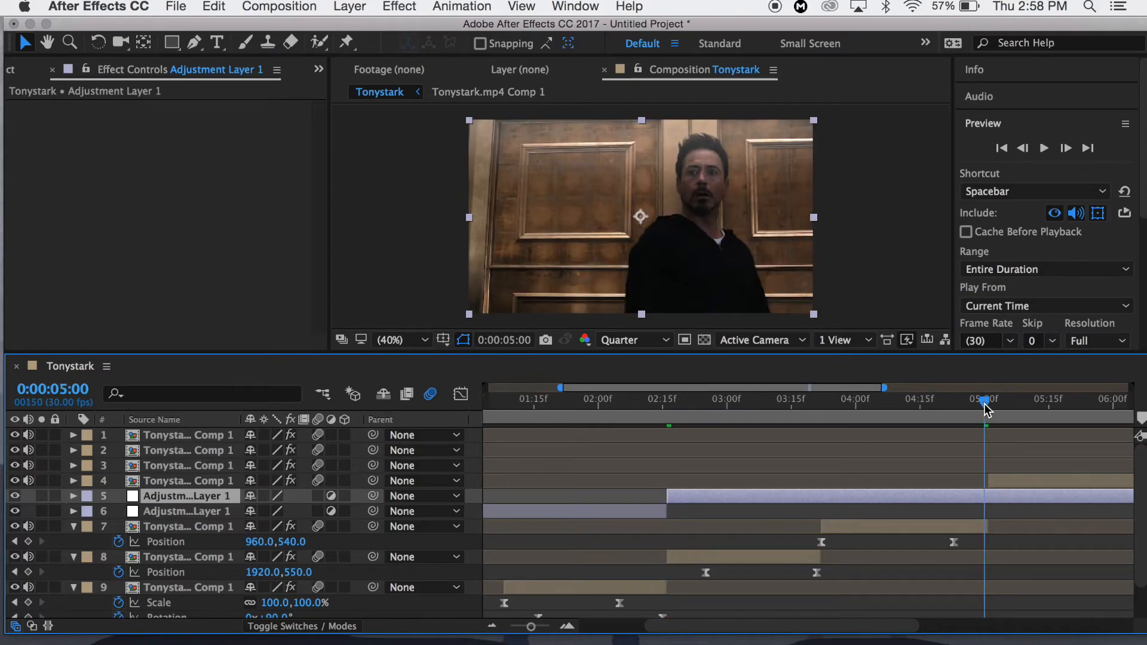
{"action": "left_click_drag", "start_coordinate": [985, 409], "coordinate": [989, 411]}
{"action": "left_click", "coordinate": [215, 6]}
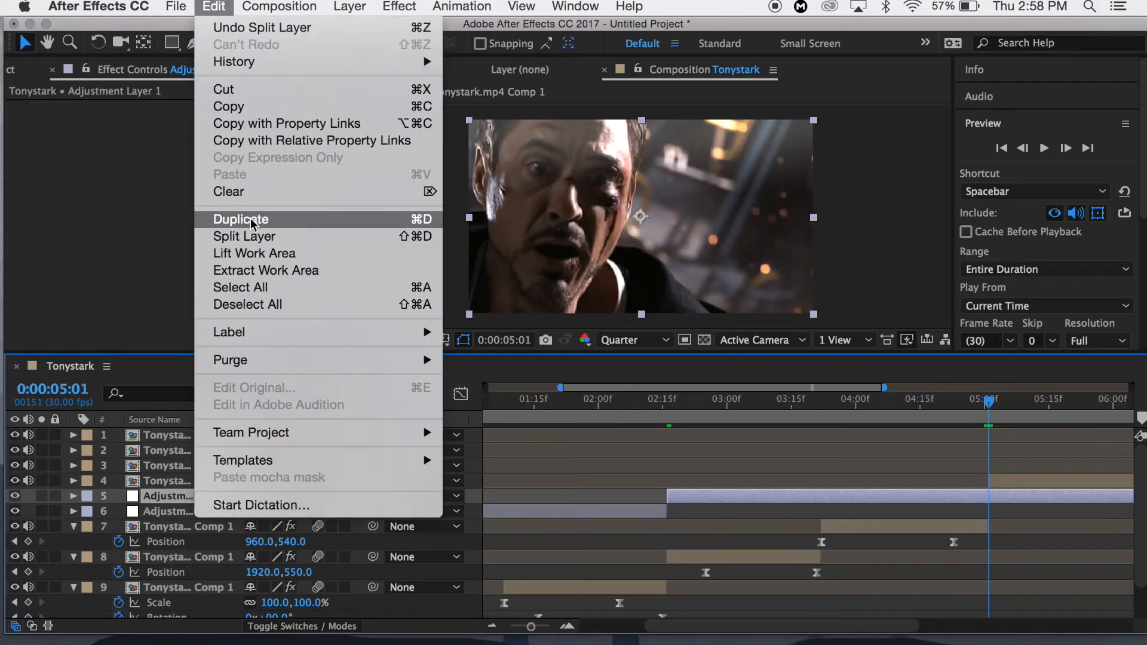
{"action": "left_click", "coordinate": [260, 231]}
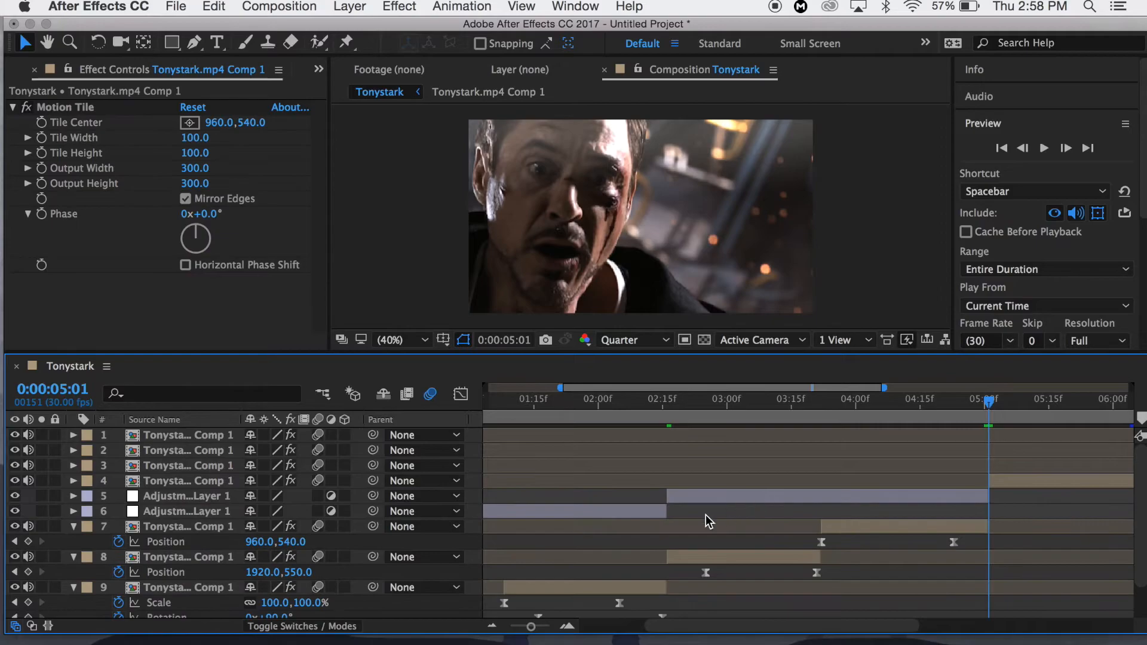
{"action": "left_click", "coordinate": [649, 514]}
{"action": "key", "text": "Delete"}
Find the Directional Blur effect and apply it to the adjustment layer, with the current time at 0:00:03:22
{"action": "left_click", "coordinate": [799, 496]}
{"action": "left_click", "coordinate": [821, 403]}
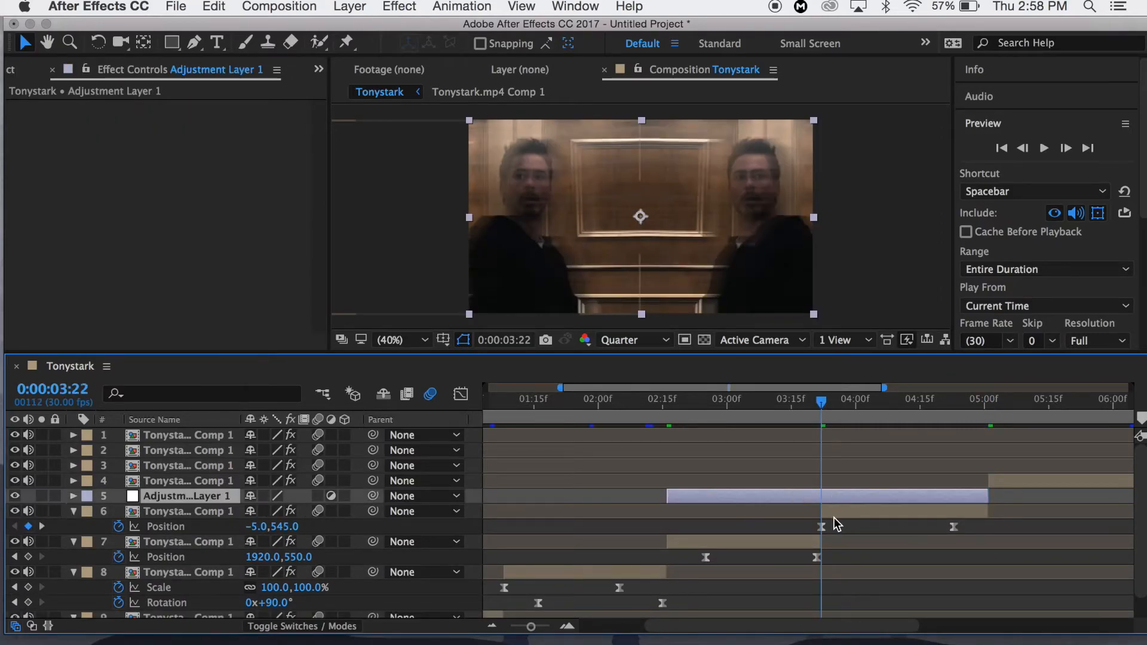
{"action": "left_click", "coordinate": [1032, 129]}
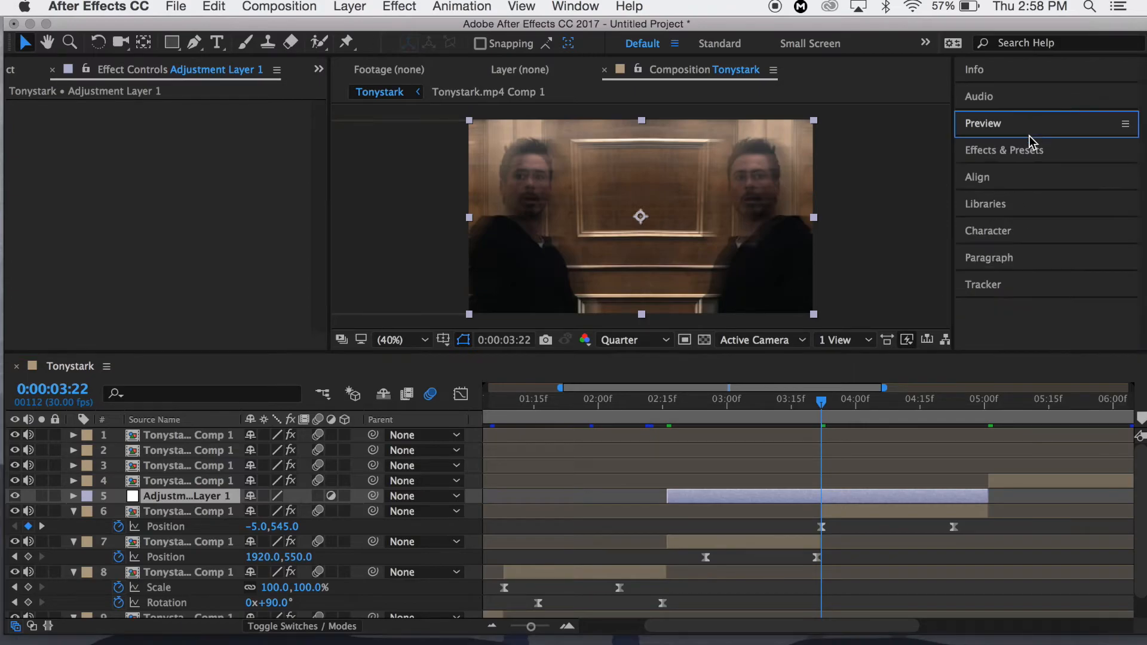
{"action": "left_click", "coordinate": [1025, 150]}
{"action": "double_click", "coordinate": [1037, 174]}
{"action": "type", "text": "direction"}
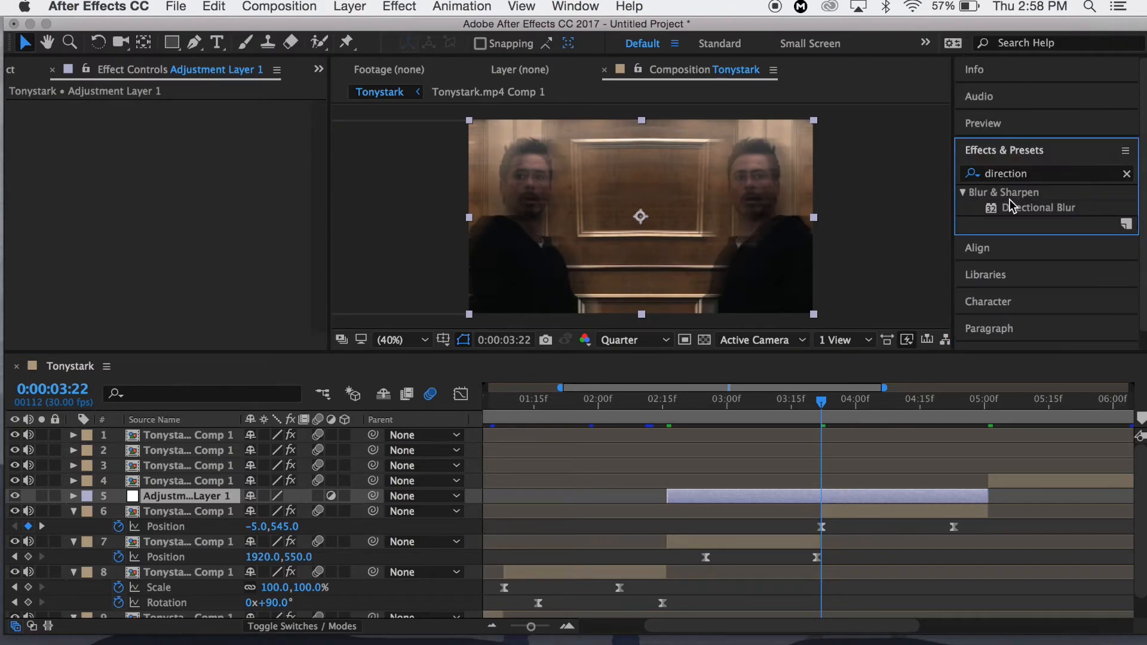
{"action": "left_click_drag", "start_coordinate": [1029, 206], "coordinate": [798, 499]}
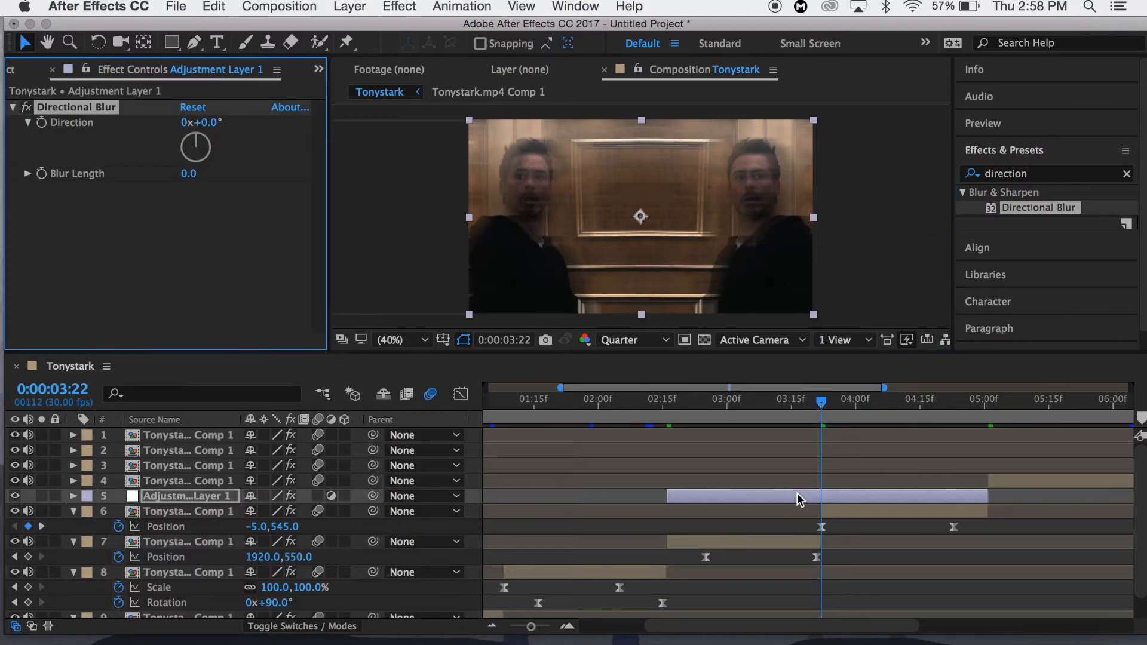
Set the Directional Blur's Direction to 90° and start keyframing its Blur Length at 0:00:03:22
{"action": "left_click", "coordinate": [213, 124]}
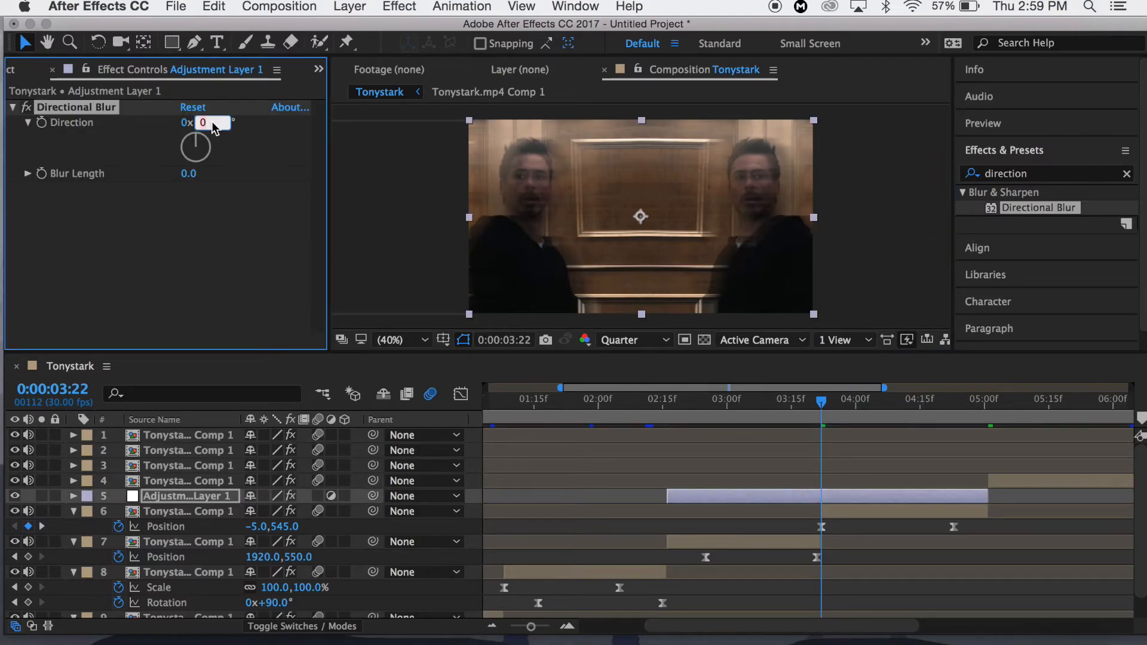
{"action": "key", "text": "Return"}
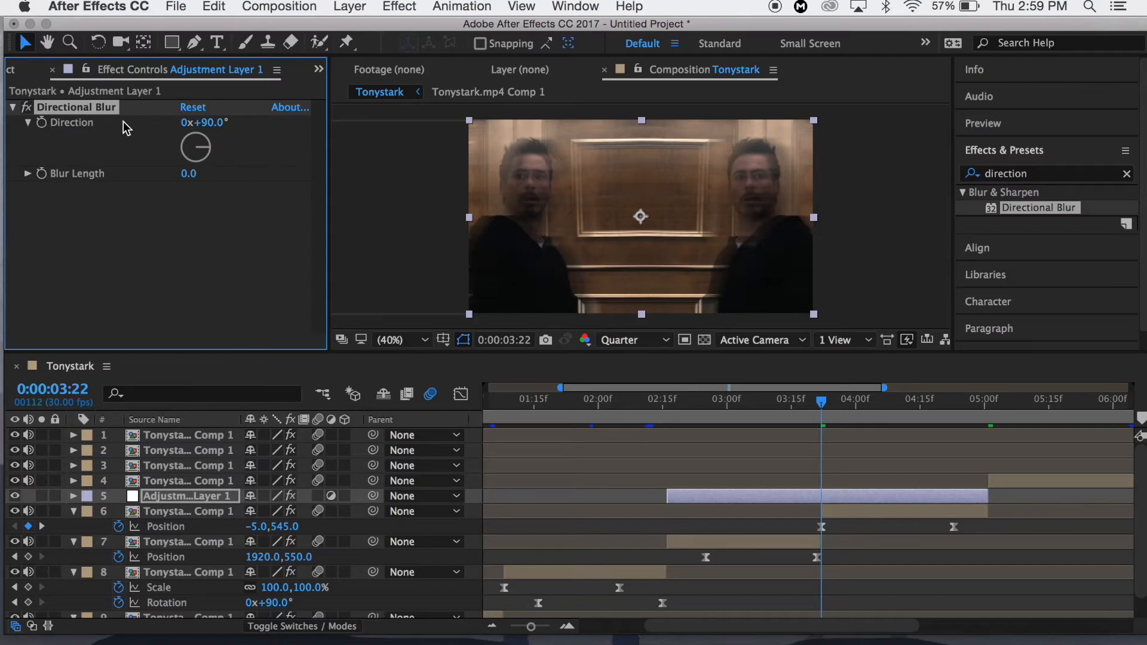
{"action": "left_click", "coordinate": [41, 174]}
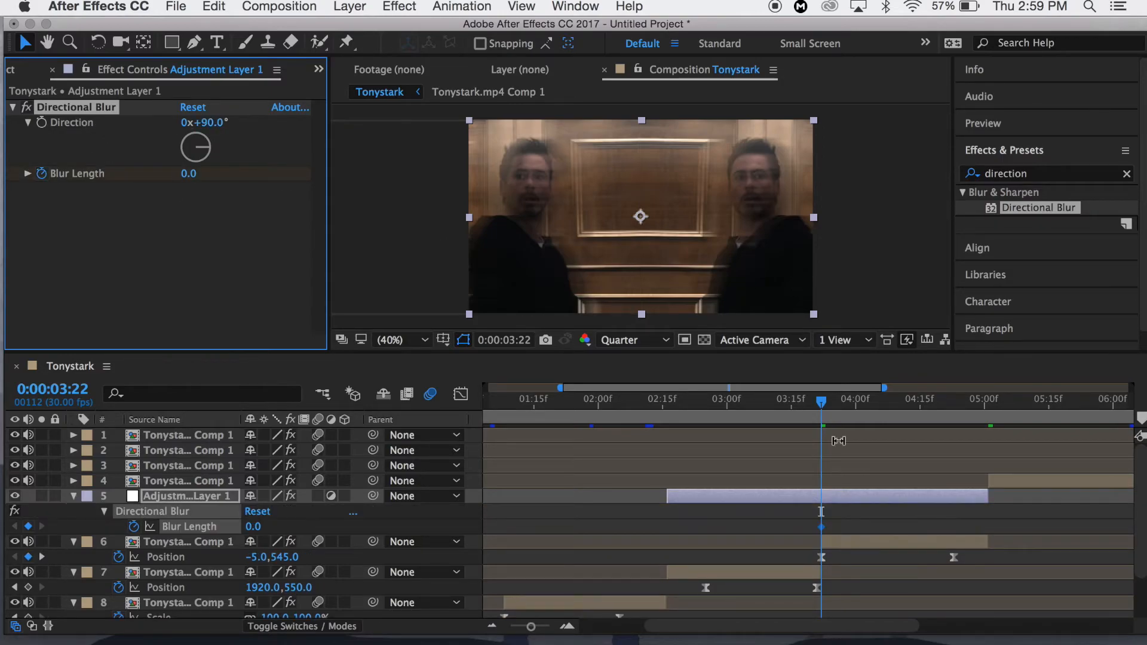
Add Blur Length keyframes of 0 on either side of the middle one, at 0:00:03:28 and 0:00:03:16
{"action": "left_click", "coordinate": [848, 404]}
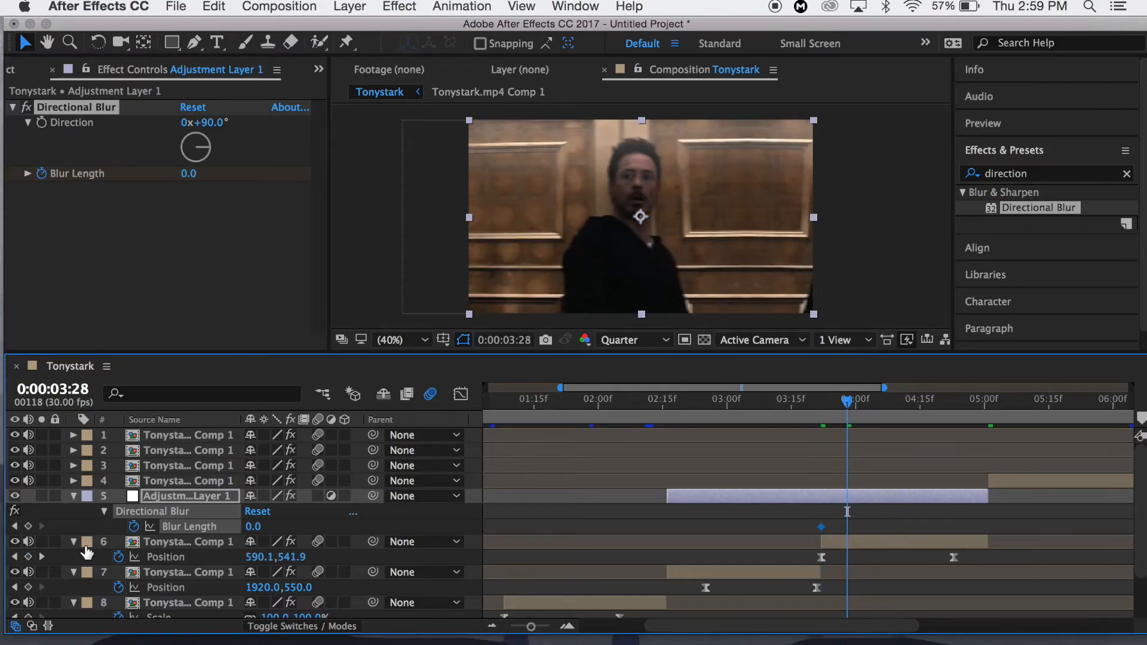
{"action": "left_click", "coordinate": [28, 527]}
{"action": "left_click", "coordinate": [800, 403]}
{"action": "left_click", "coordinate": [28, 526]}
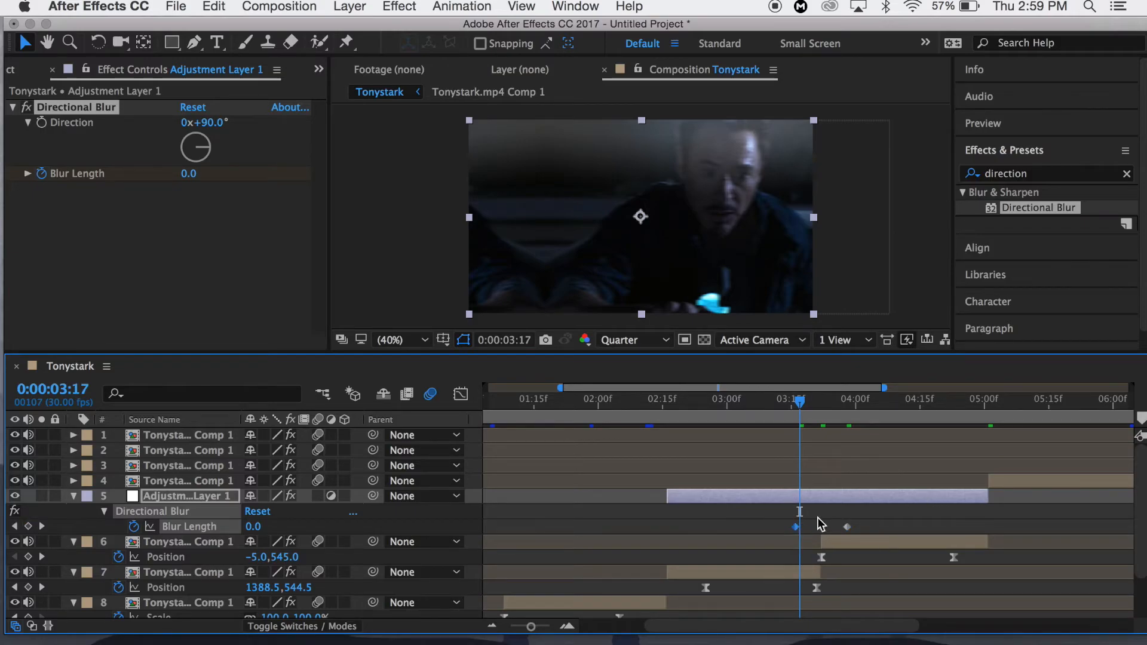
Set the middle Blur Length keyframe at 0:00:03:22 to 100 and scrub across the transition to check it
{"action": "left_click_drag", "start_coordinate": [799, 409], "coordinate": [821, 405]}
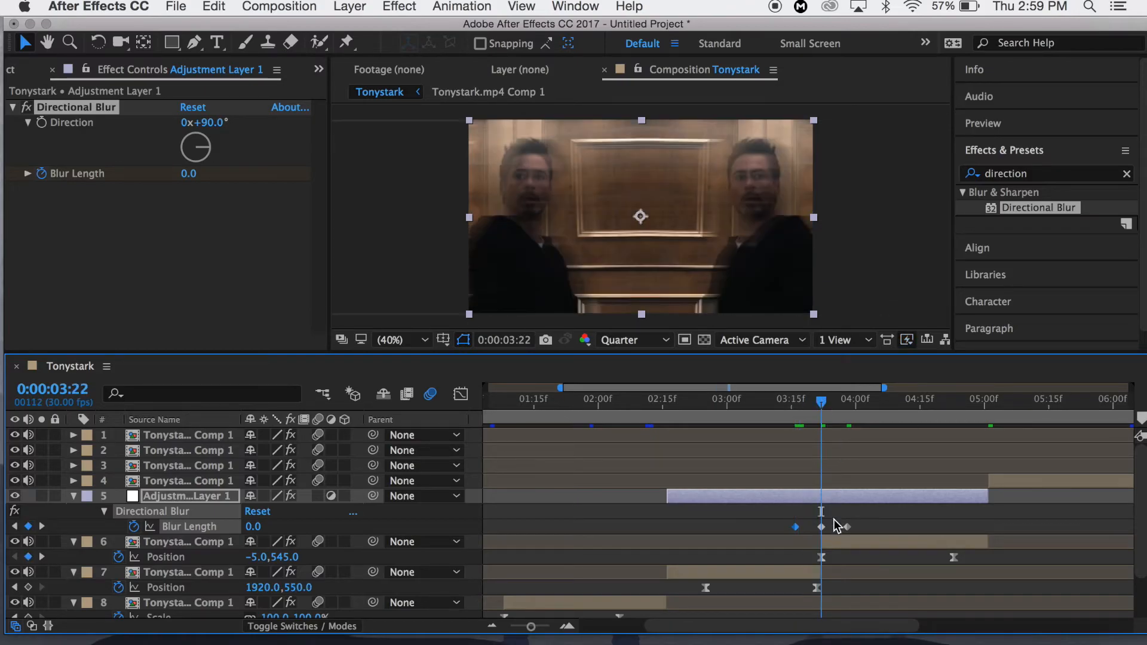
{"action": "left_click", "coordinate": [249, 527]}
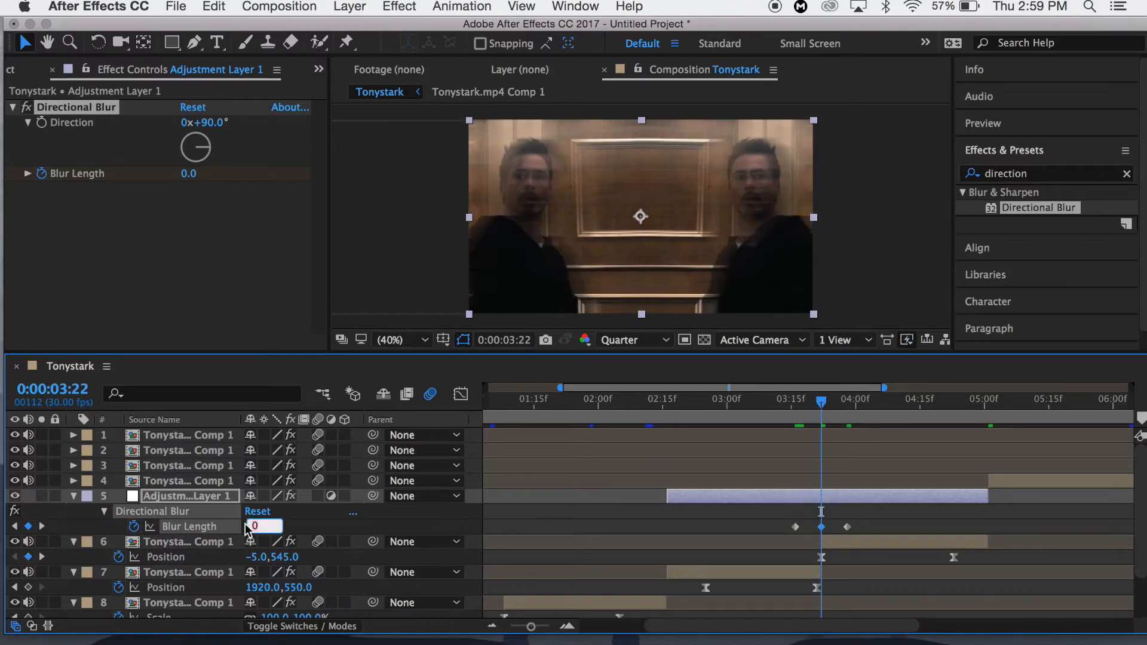
{"action": "key", "text": "Return"}
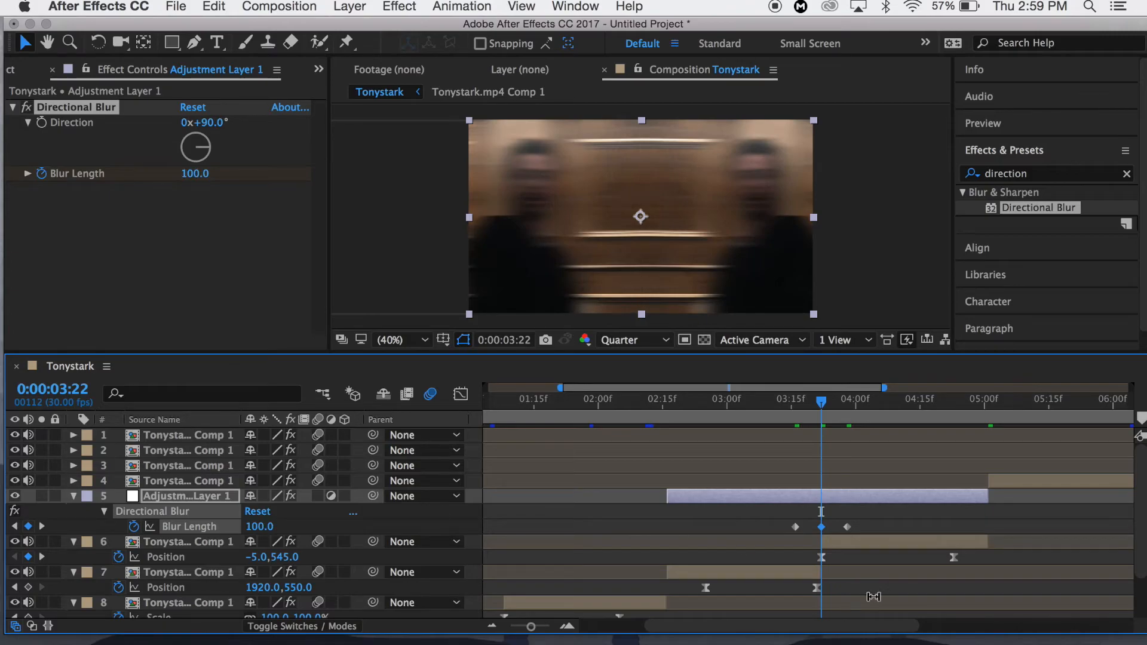
{"action": "left_click_drag", "start_coordinate": [843, 400], "coordinate": [799, 398]}
{"action": "left_click", "coordinate": [818, 402]}
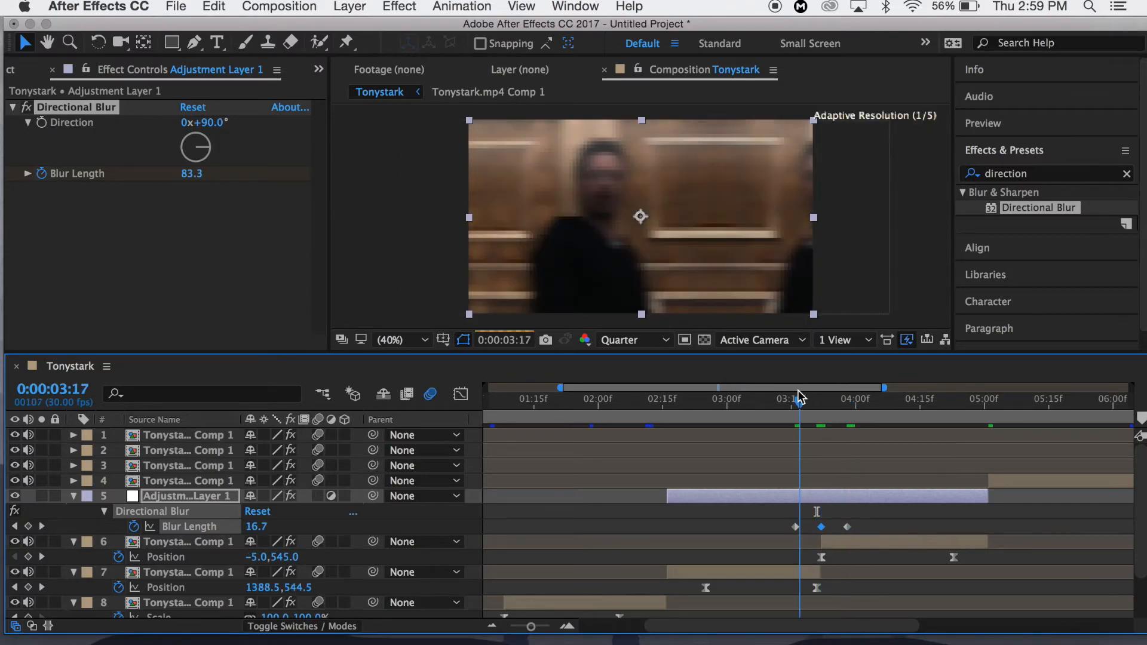
Apply Easy Ease to the three Blur Length keyframes on the adjustment layer
{"action": "left_click", "coordinate": [866, 520]}
{"action": "left_click", "coordinate": [795, 526]}
{"action": "right_click", "coordinate": [795, 527]}
{"action": "mouse_move", "coordinate": [872, 626]}
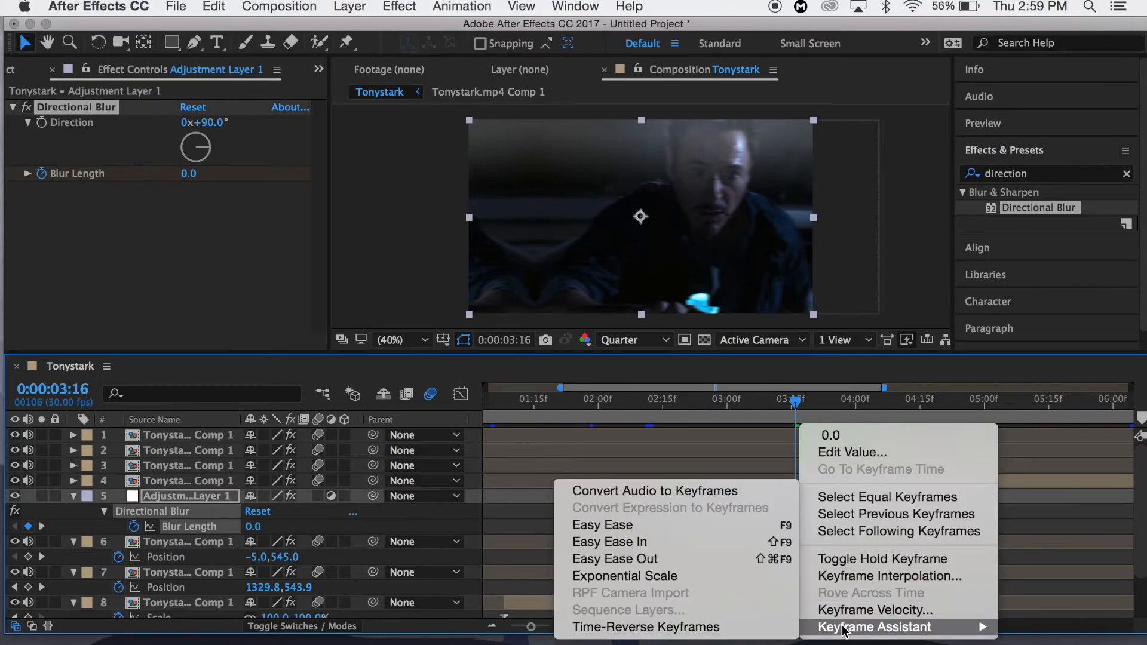
{"action": "left_click", "coordinate": [633, 521]}
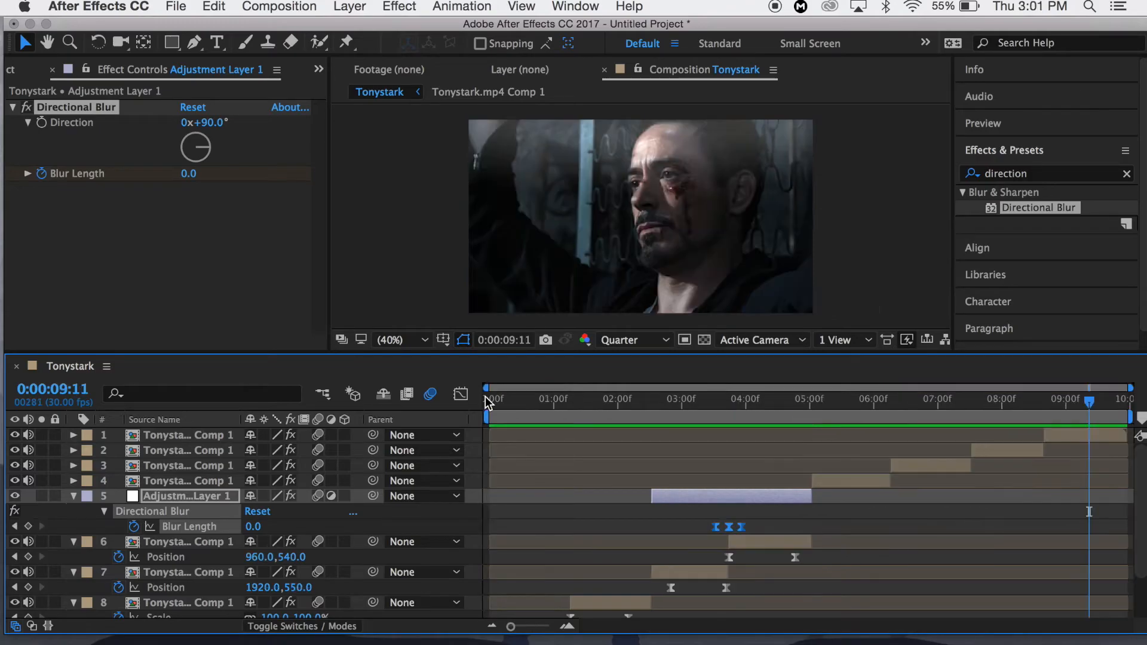
Preview the whole Tonystark composition from its start and return the current time to 0:00:00:00
{"action": "left_click", "coordinate": [485, 396]}
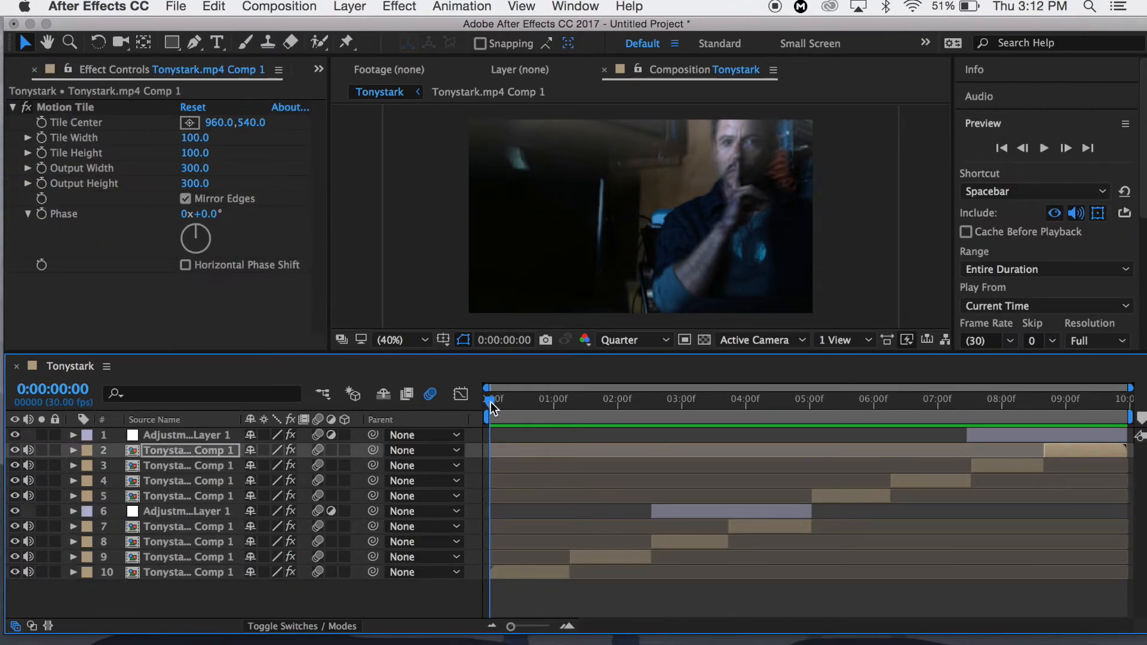
{"action": "key", "text": "space"}
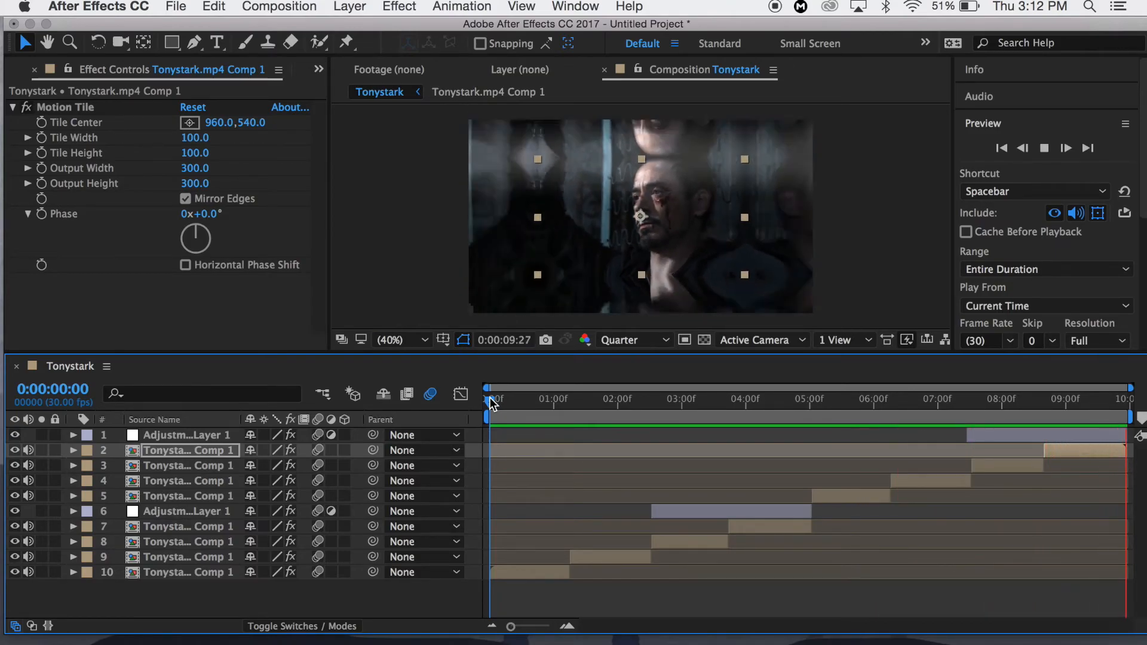
{"action": "left_click_drag", "start_coordinate": [491, 402], "coordinate": [458, 413]}
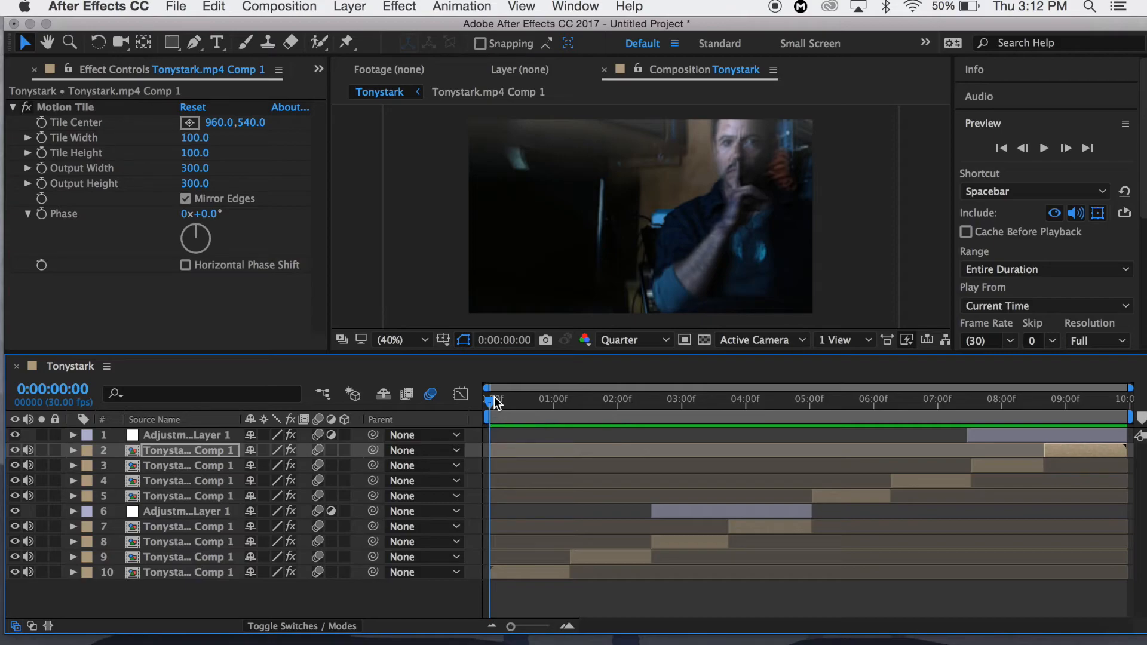
Add the Tonystark composition to the render queue
{"action": "left_click", "coordinate": [225, 5]}
{"action": "mouse_move", "coordinate": [276, 5]}
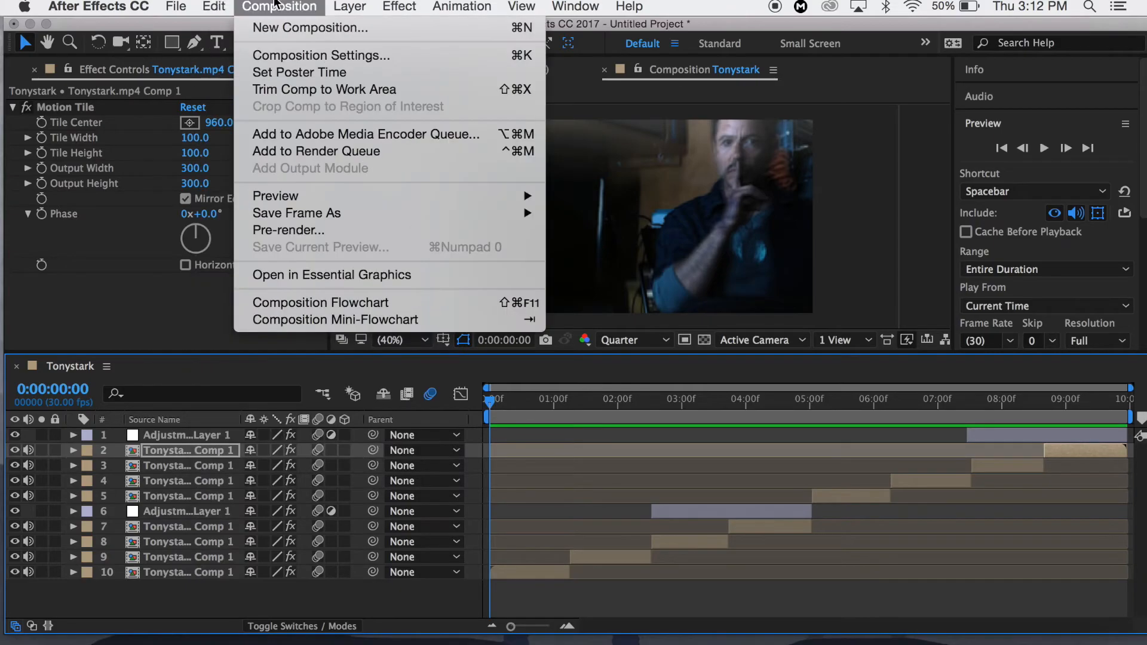
{"action": "left_click", "coordinate": [271, 154]}
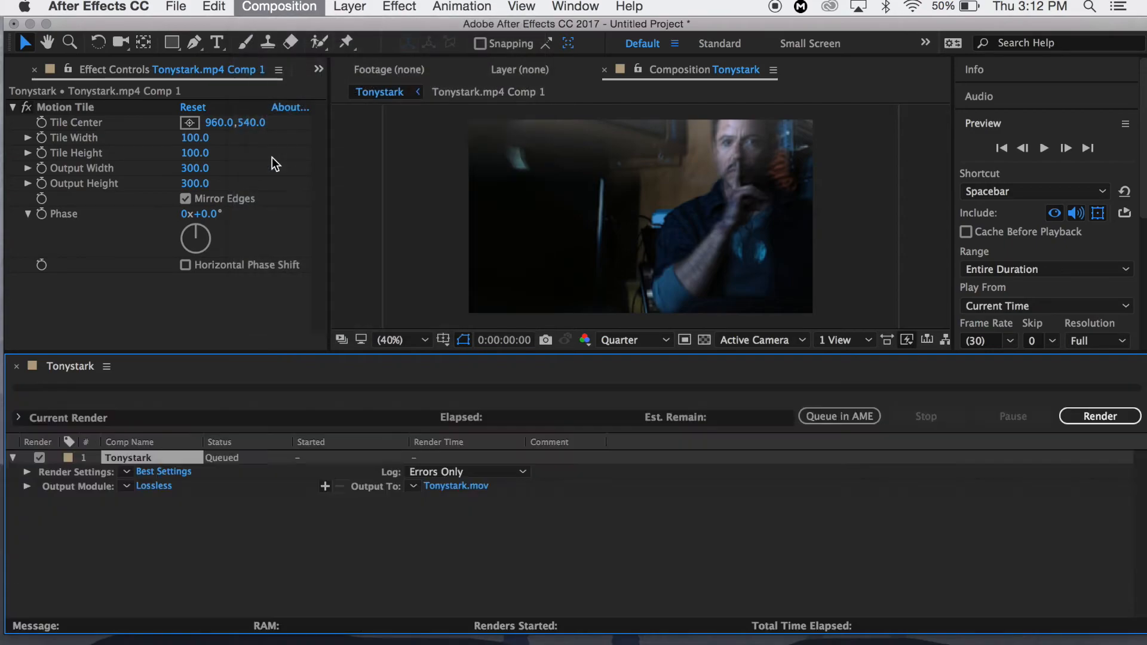
Set the QuickTime output's video codec to H.264 and render Tonystark.mov
{"action": "left_click", "coordinate": [161, 487]}
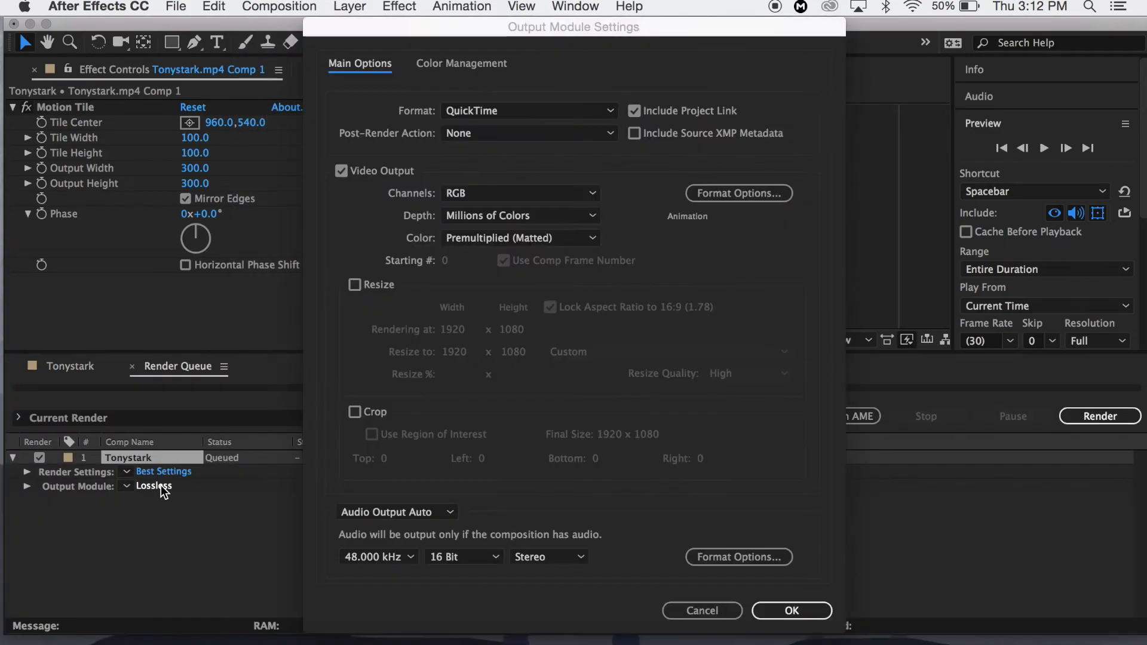
{"action": "left_click", "coordinate": [755, 192]}
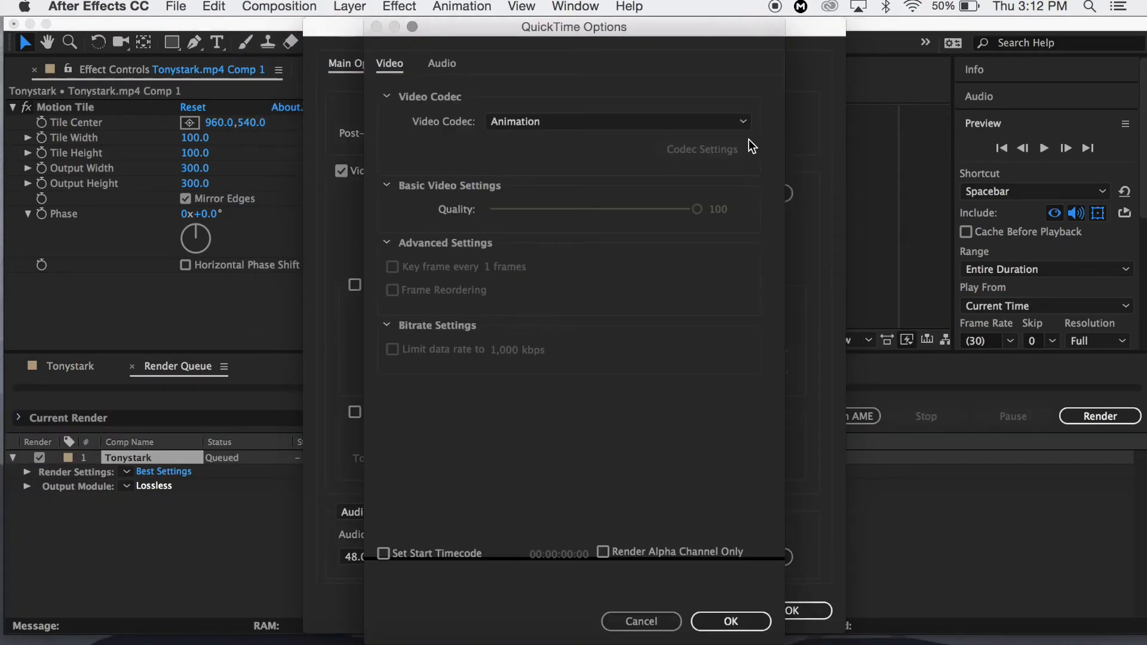
{"action": "left_click", "coordinate": [745, 121]}
{"action": "left_click", "coordinate": [530, 598]}
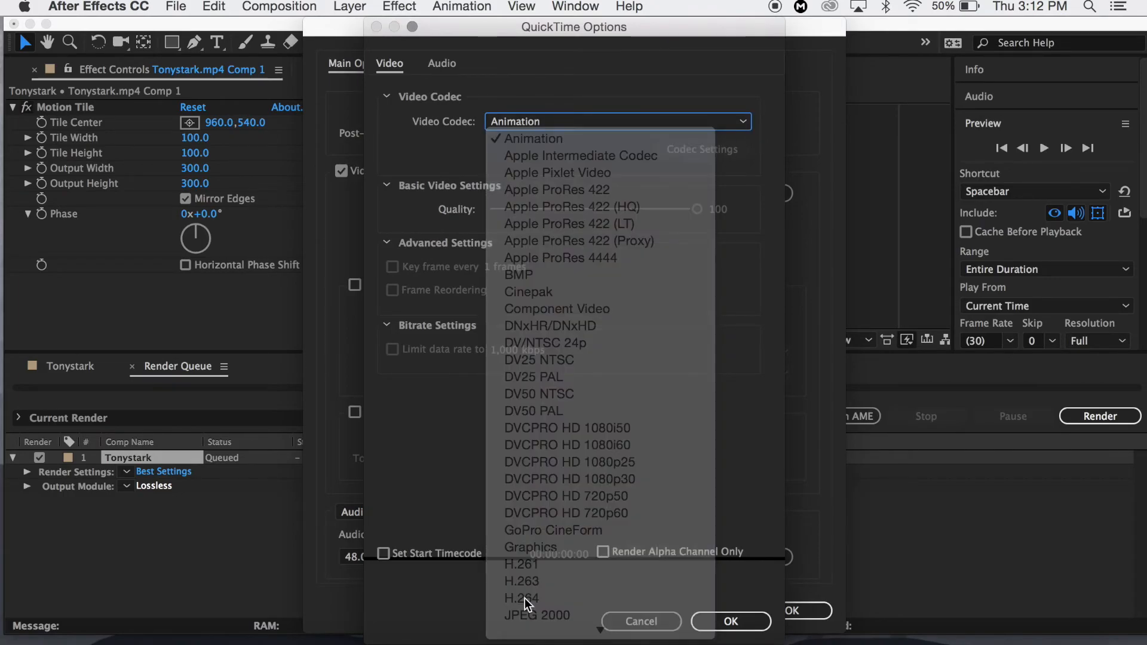
{"action": "left_click", "coordinate": [735, 621]}
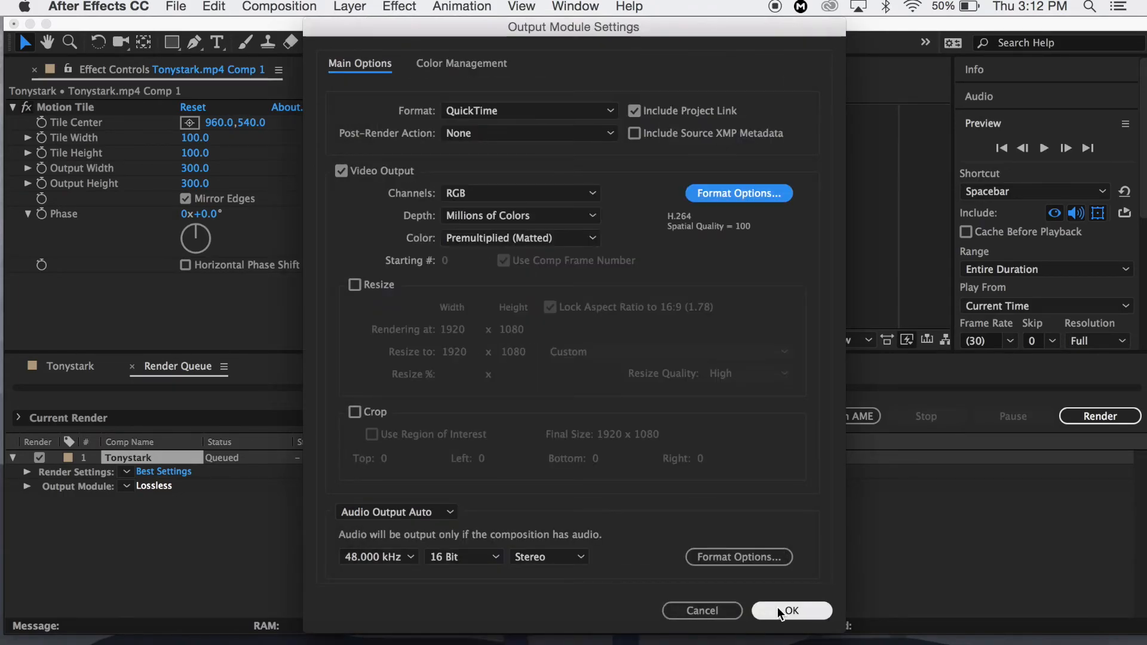
{"action": "left_click", "coordinate": [783, 610]}
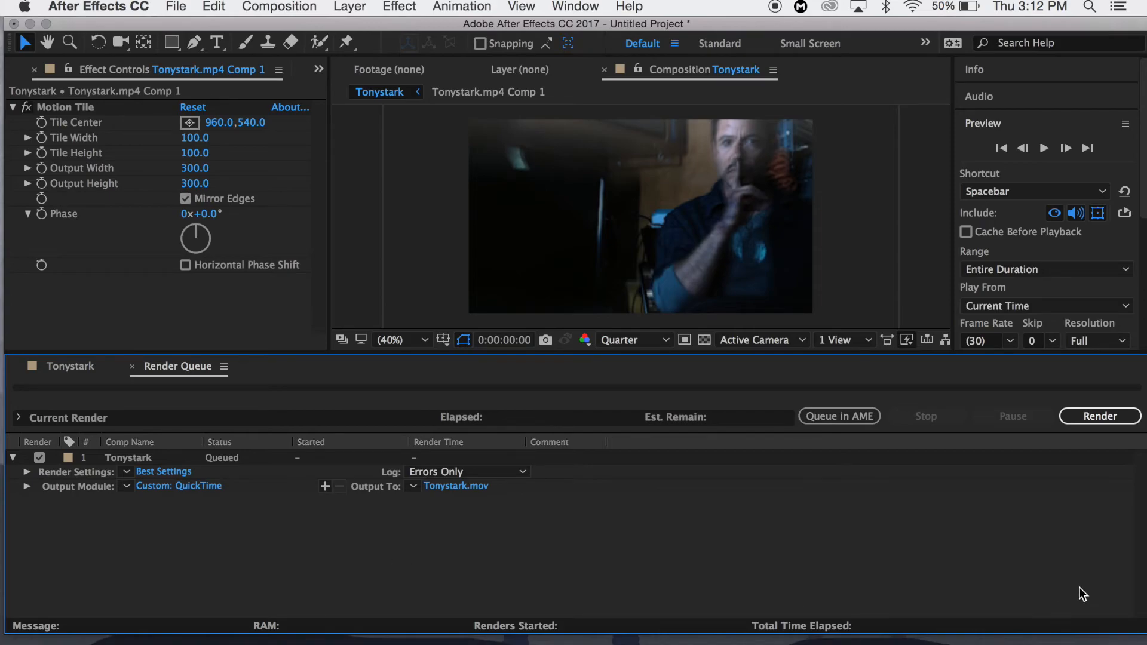
{"action": "left_click", "coordinate": [1109, 416]}
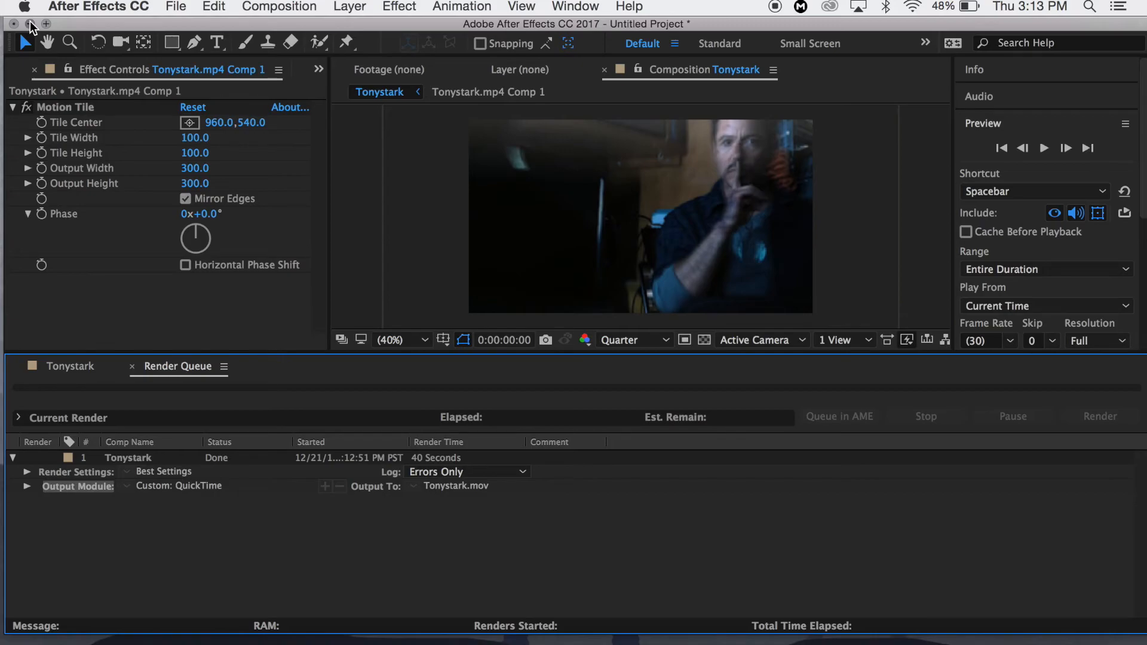
Switch to Final Cut Pro and delete all the IM3 video clips from the timeline, keeping the IMG_2427 audio
{"action": "left_click", "coordinate": [30, 24]}
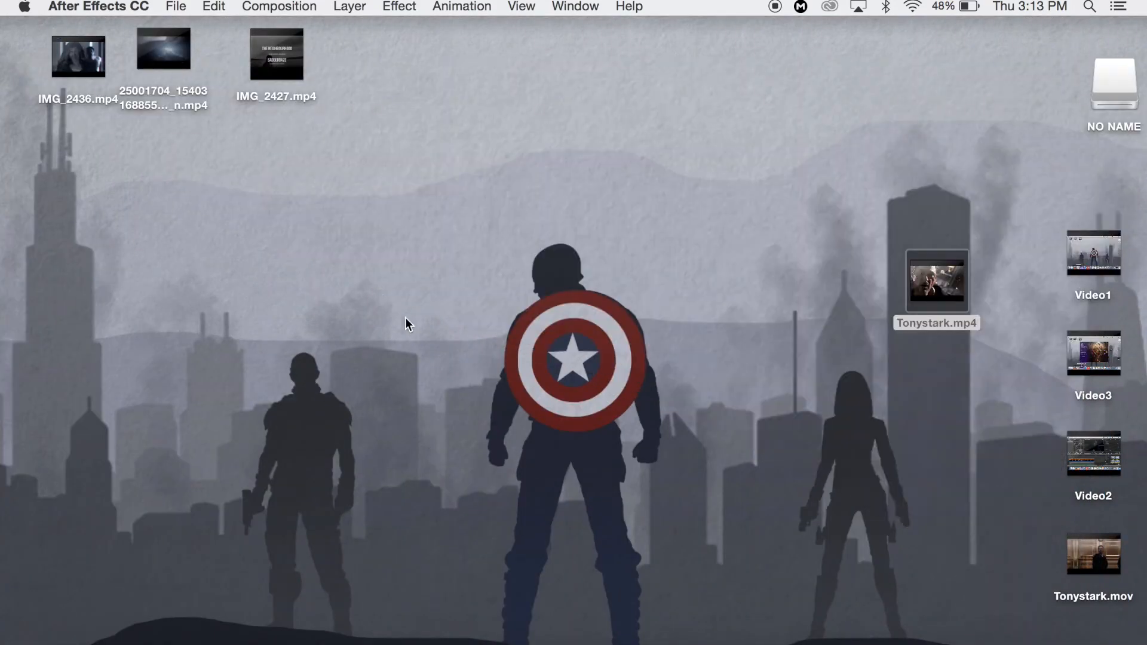
{"action": "left_click", "coordinate": [236, 634]}
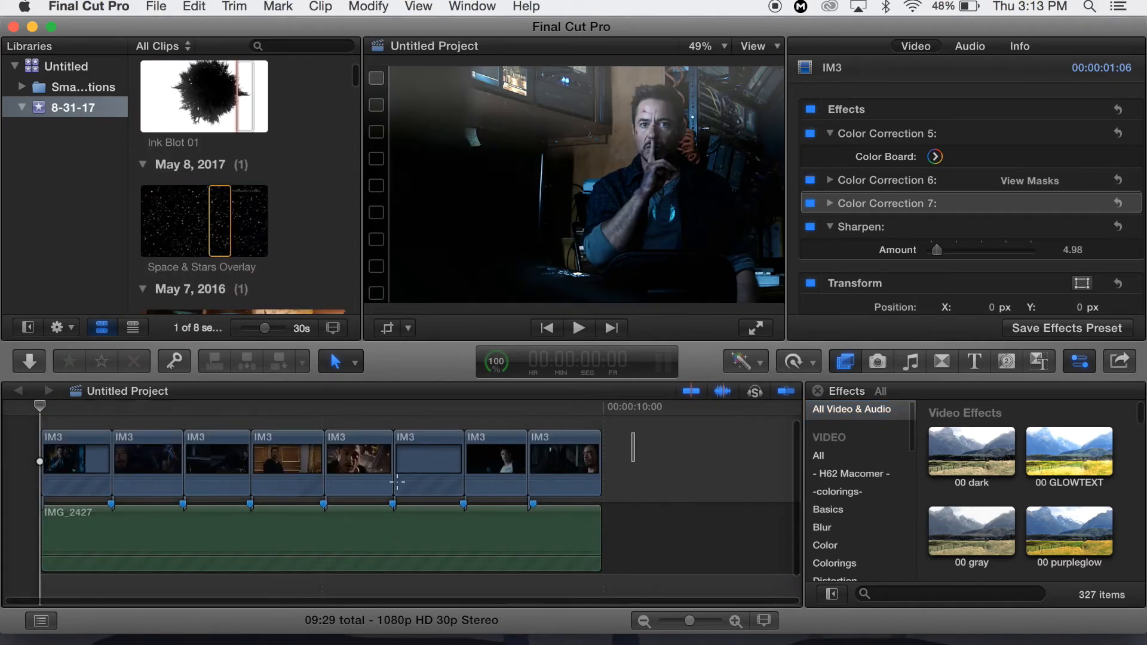
{"action": "key", "text": "super+a"}
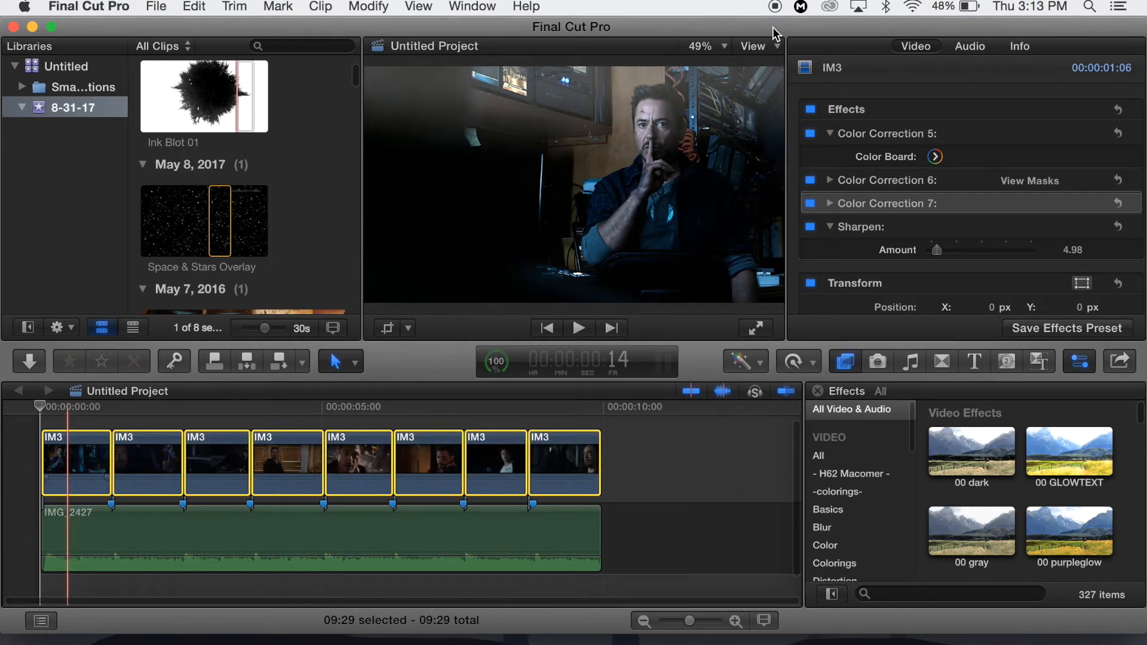
{"action": "key", "text": "Delete"}
Bring Tonystark.mov from the desktop into the timeline and align it with the start of the IMG_2427 audio
{"action": "left_click_drag", "start_coordinate": [775, 32], "coordinate": [546, 3]}
{"action": "left_click_drag", "start_coordinate": [1093, 554], "coordinate": [77, 434]}
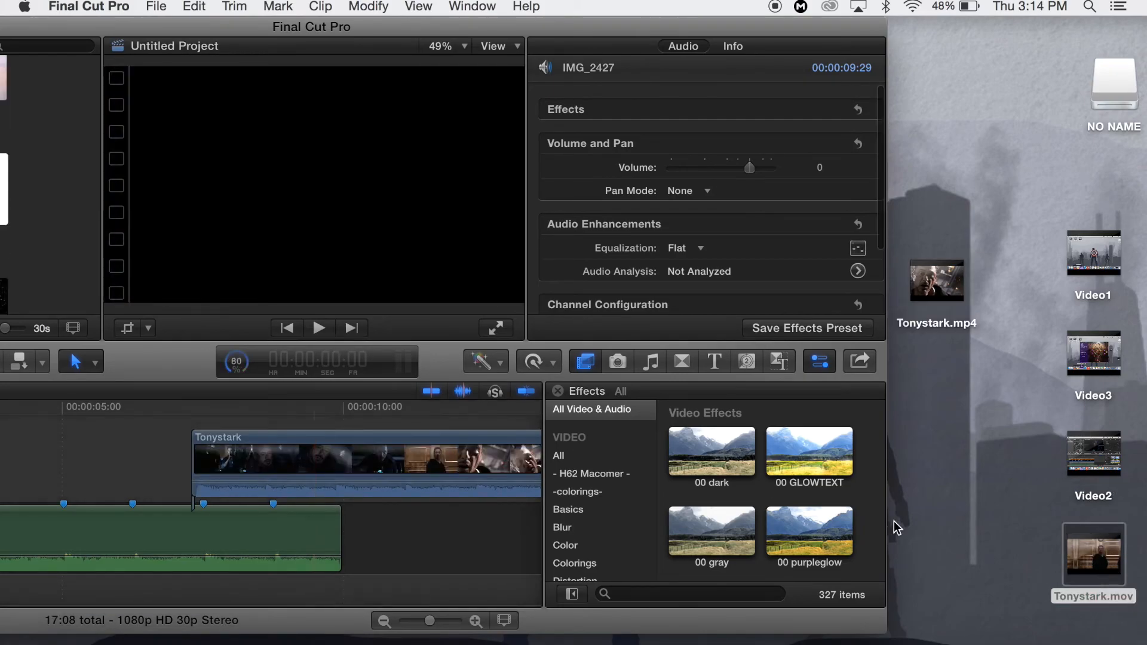
{"action": "left_click_drag", "start_coordinate": [224, 26], "coordinate": [486, 5]}
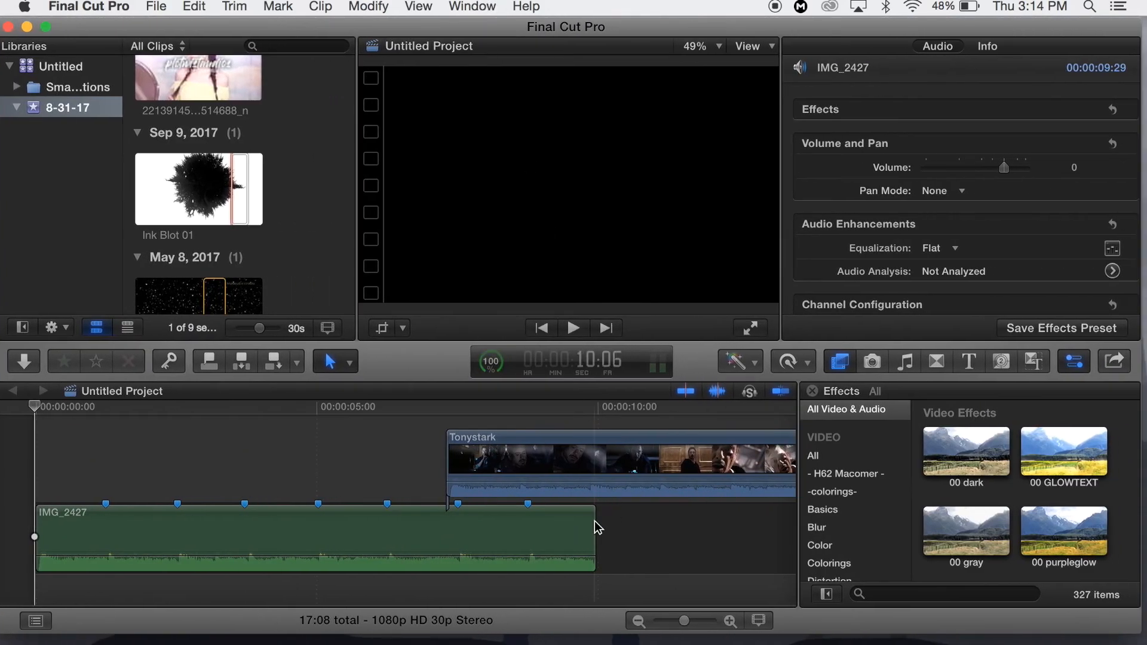
{"action": "left_click_drag", "start_coordinate": [596, 467], "coordinate": [68, 469]}
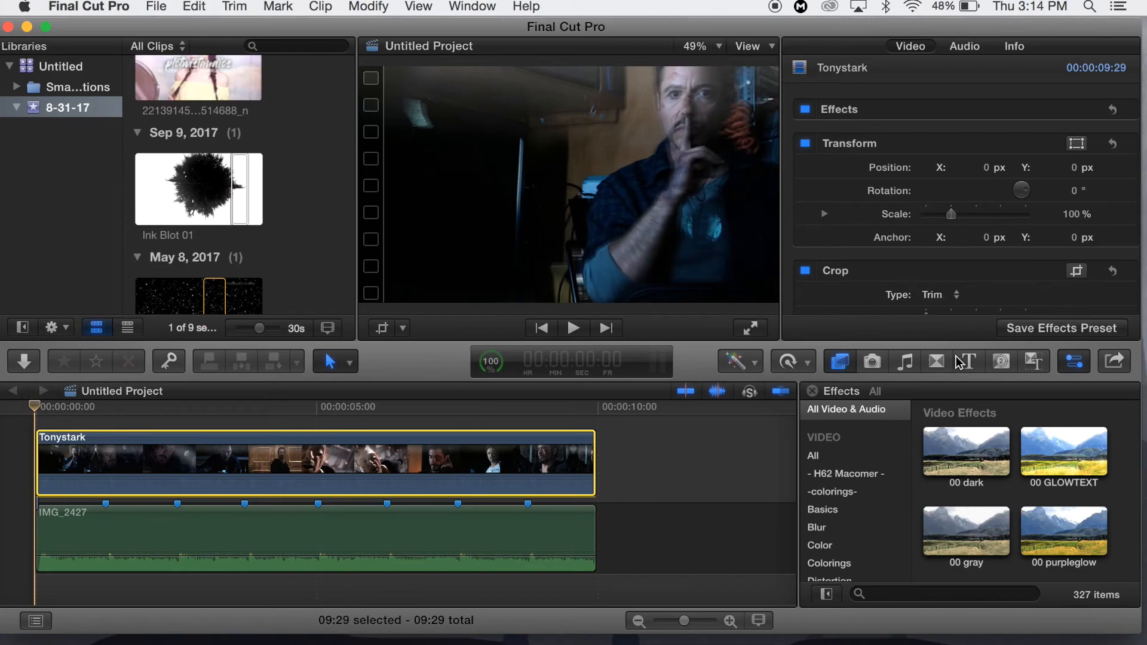
Add a Custom title above the start of the Tonystark clip and extend it to the clip's end
{"action": "left_click", "coordinate": [971, 368]}
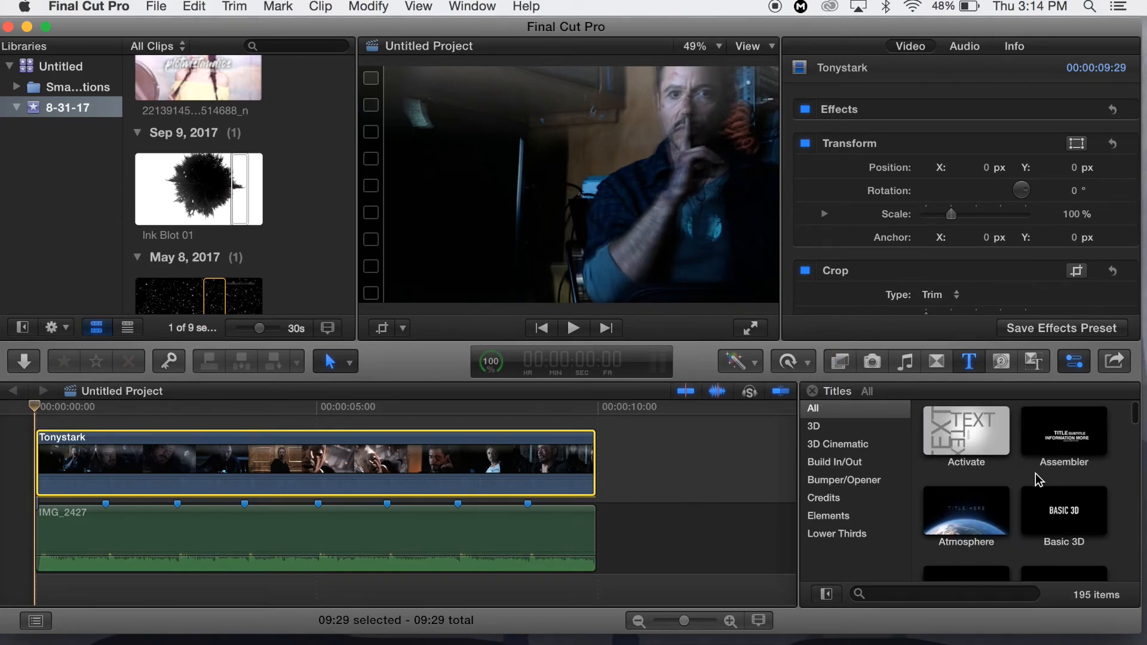
{"action": "scroll", "coordinate": [1035, 473], "scroll_direction": "down", "scroll_amount": 5}
{"action": "scroll", "coordinate": [1062, 507], "scroll_direction": "down", "scroll_amount": 2}
{"action": "left_click_drag", "start_coordinate": [1062, 532], "coordinate": [221, 417]}
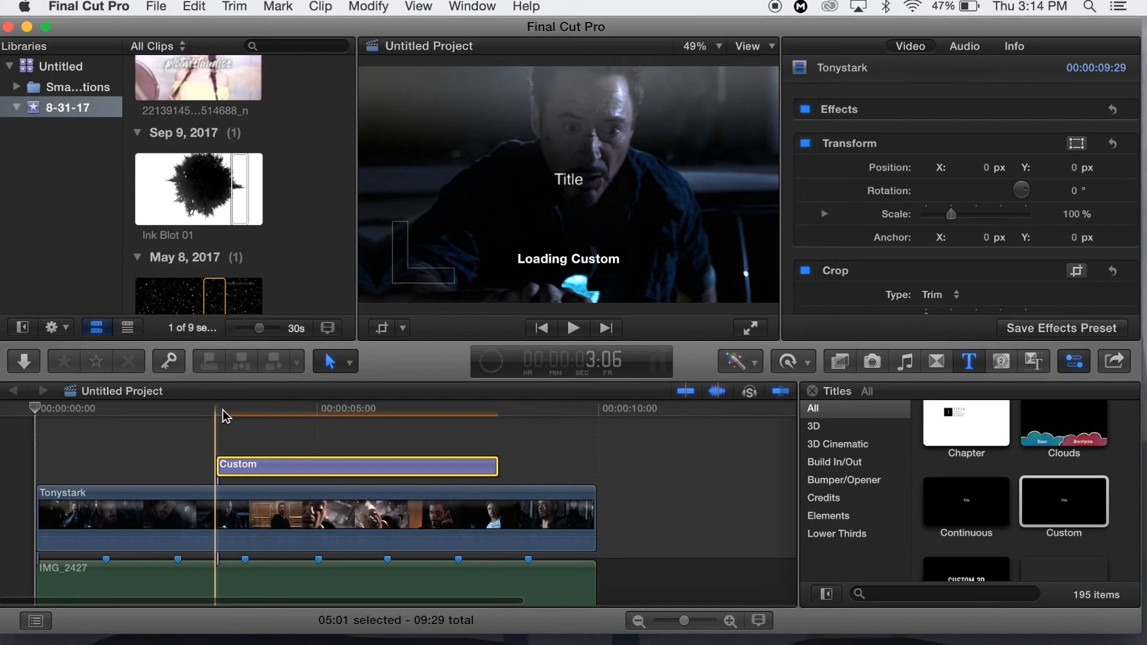
{"action": "left_click_drag", "start_coordinate": [261, 470], "coordinate": [31, 461]}
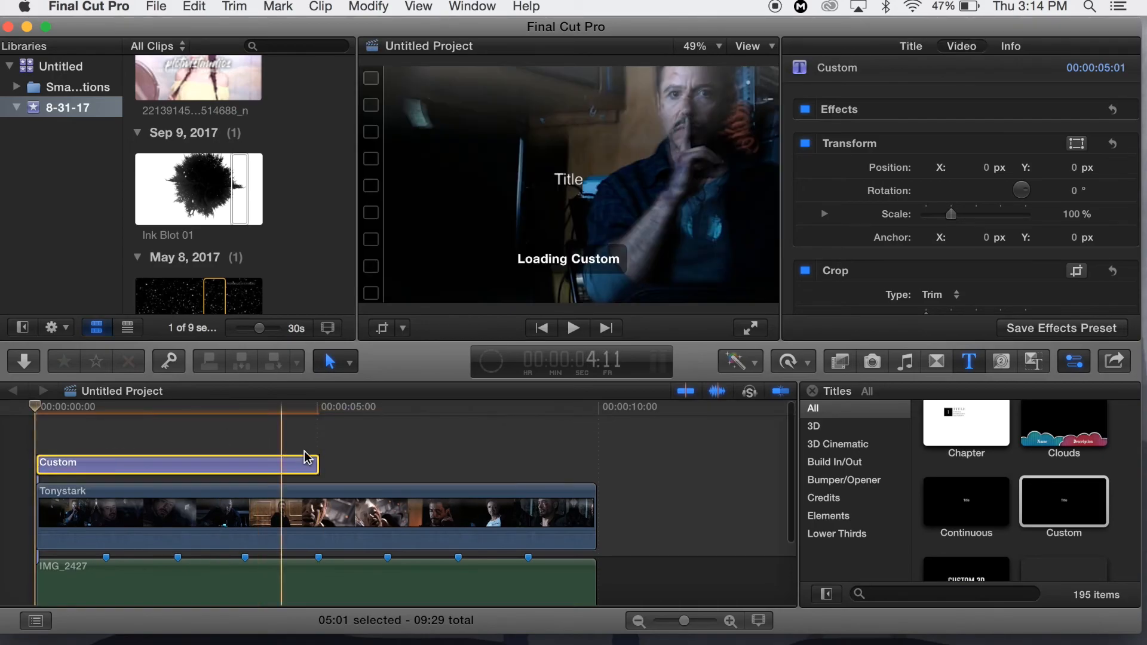
{"action": "left_click_drag", "start_coordinate": [316, 460], "coordinate": [595, 464]}
Change the Custom title's text to STARKNOTREALLY
{"action": "left_click", "coordinate": [38, 465]}
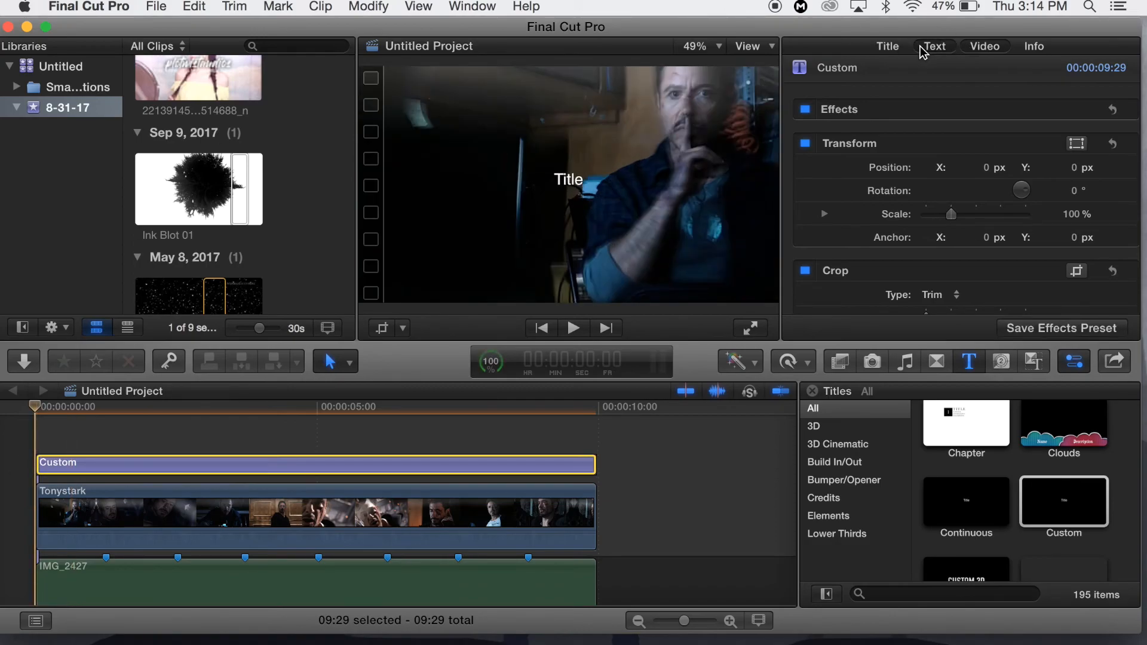
{"action": "left_click", "coordinate": [930, 46]}
{"action": "left_click", "coordinate": [830, 146]}
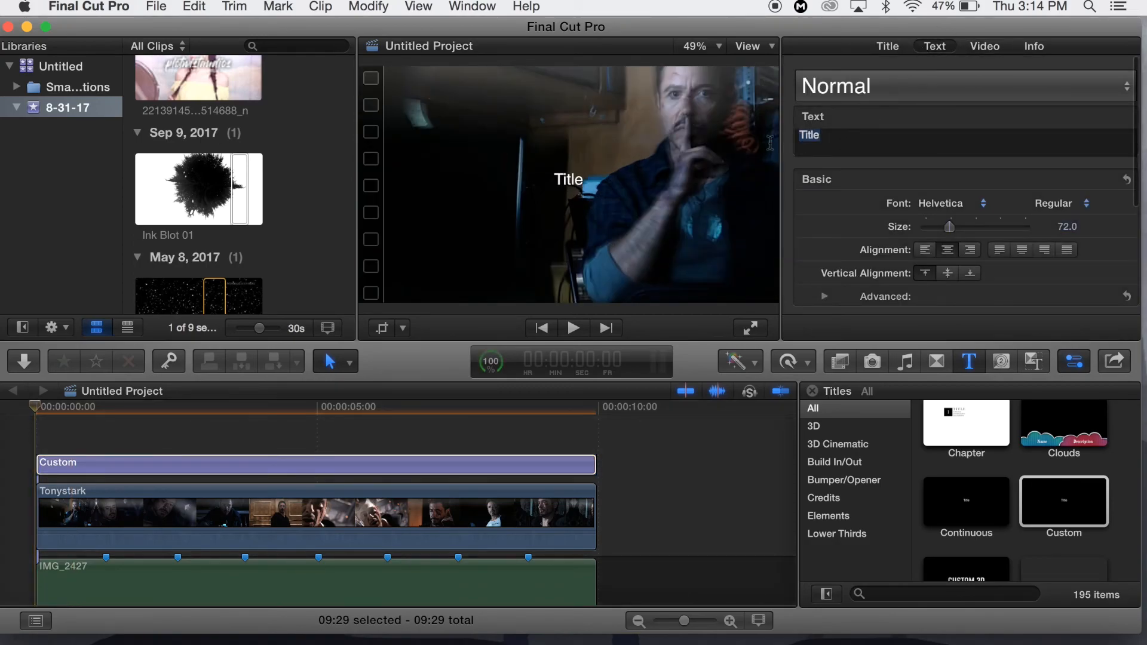
{"action": "type", "text": "STARKNTO"}
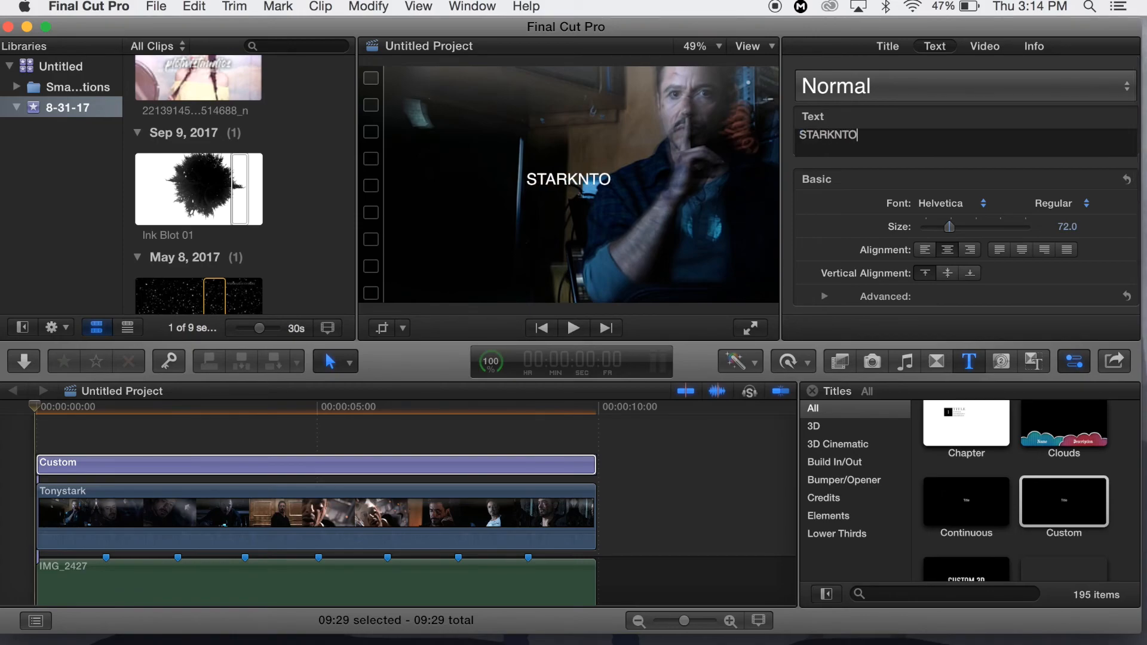
{"action": "key", "text": "BackSpace"}
{"action": "key", "text": "BackSpace"}
{"action": "type", "text": "OTREALLY"}
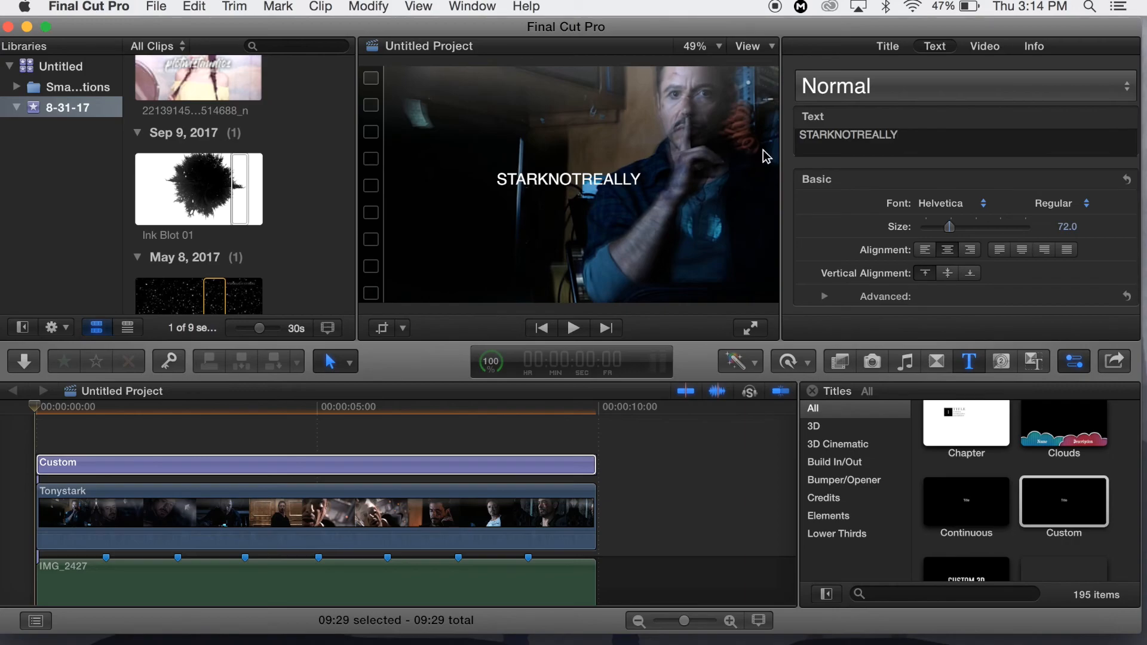
Set the STARKNOTREALLY title's font size to 25 and its typeface style to Bold Oblique
{"action": "left_click", "coordinate": [1067, 227]}
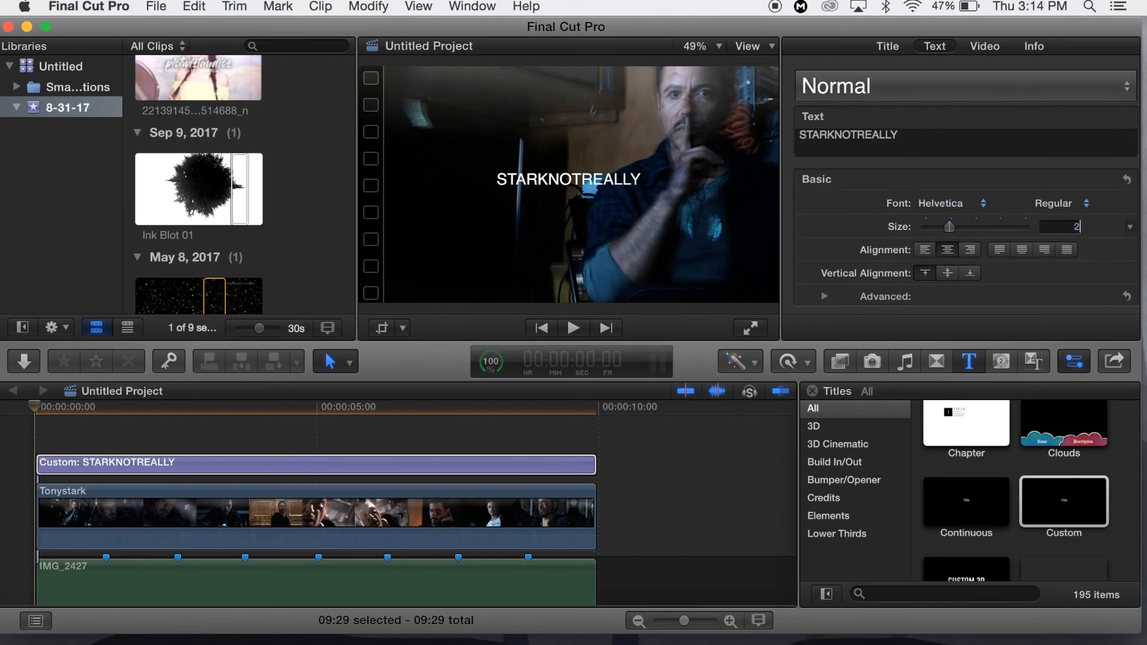
{"action": "key", "text": "Return"}
{"action": "left_click", "coordinate": [1059, 203]}
{"action": "left_click", "coordinate": [1052, 291]}
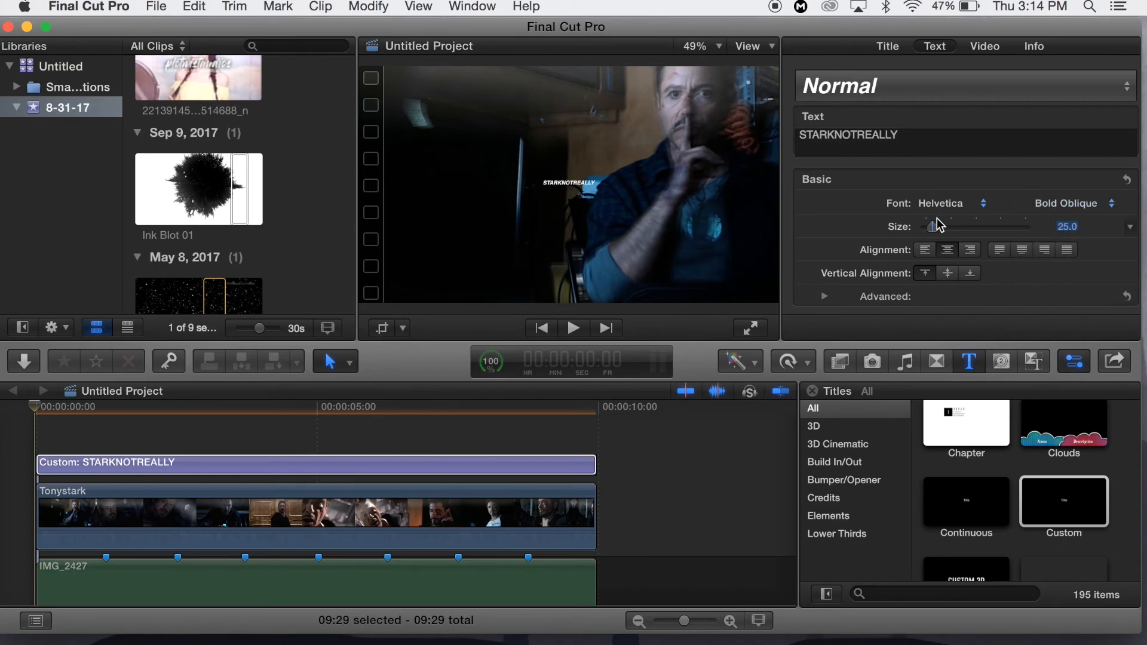
Change the STARKNOTREALLY title's blend mode to Overlay
{"action": "left_click", "coordinate": [991, 54]}
{"action": "scroll", "coordinate": [968, 242], "scroll_direction": "down", "scroll_amount": 5}
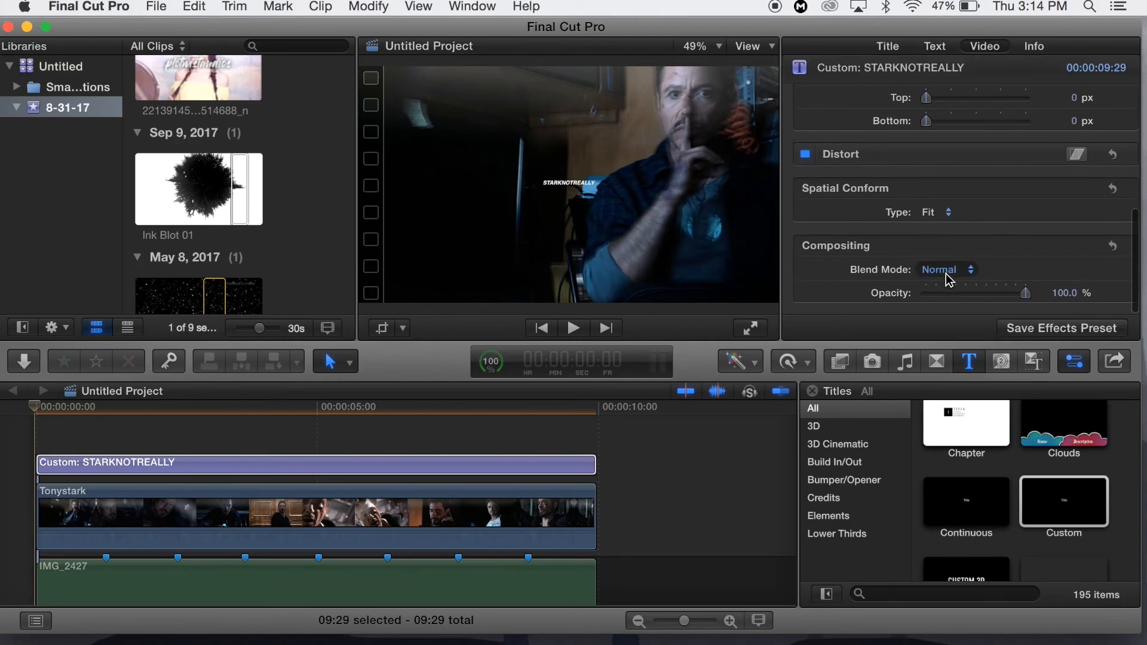
{"action": "left_click", "coordinate": [945, 274]}
{"action": "left_click", "coordinate": [954, 460]}
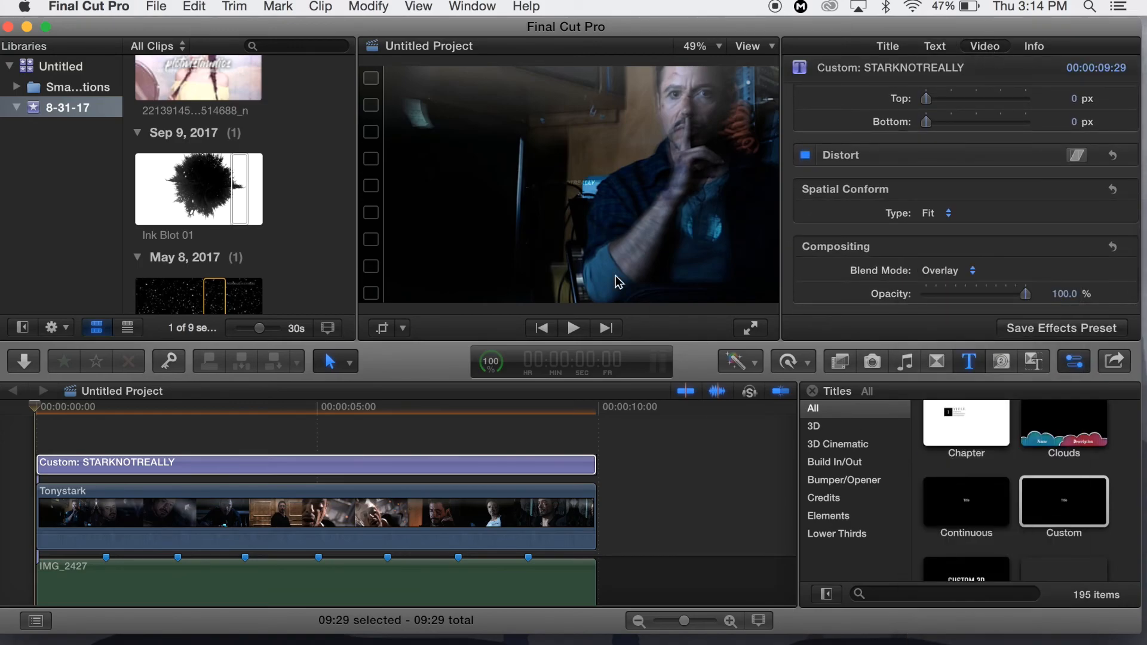
Transform the STARKNOTREALLY title into the lower-right corner of the frame, at about X 834 px and Y -540 px
{"action": "left_click", "coordinate": [588, 185]}
{"action": "left_click", "coordinate": [402, 329]}
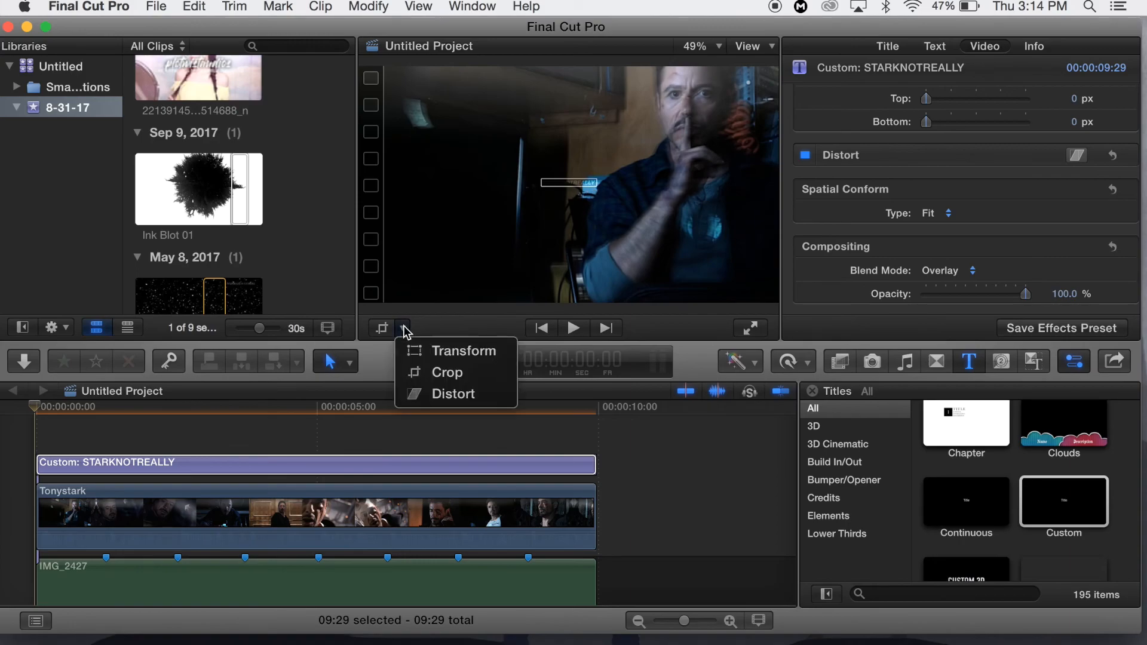
{"action": "left_click", "coordinate": [418, 351]}
{"action": "left_click_drag", "start_coordinate": [569, 184], "coordinate": [758, 295]}
{"action": "left_click", "coordinate": [354, 397]}
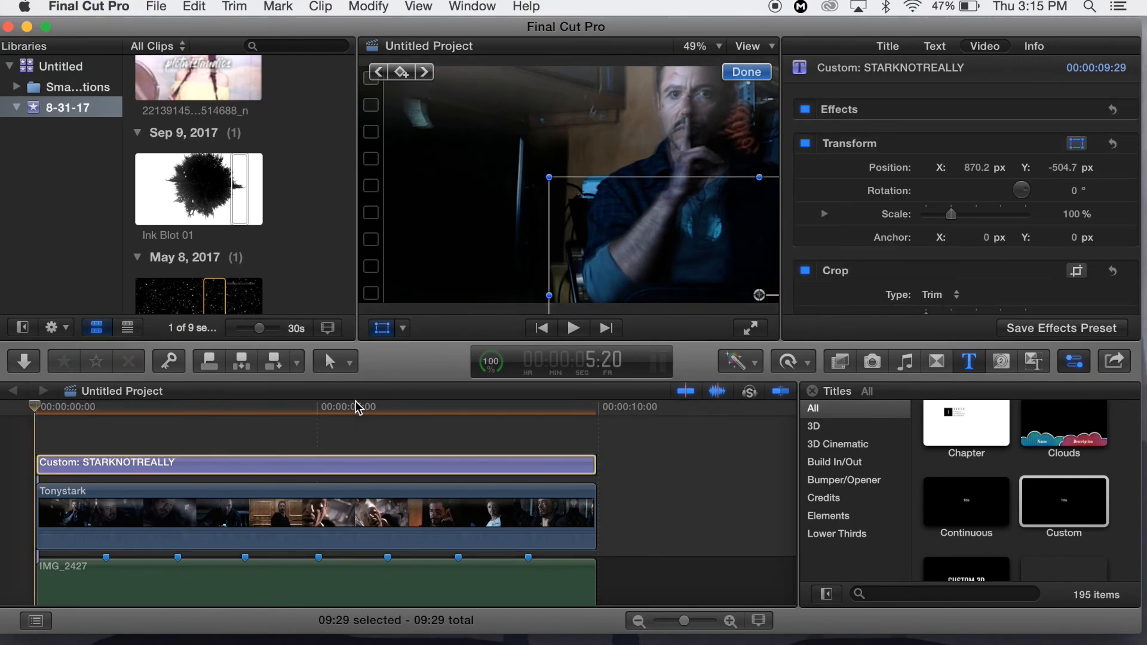
{"action": "left_click_drag", "start_coordinate": [759, 296], "coordinate": [750, 304]}
{"action": "left_click", "coordinate": [745, 76]}
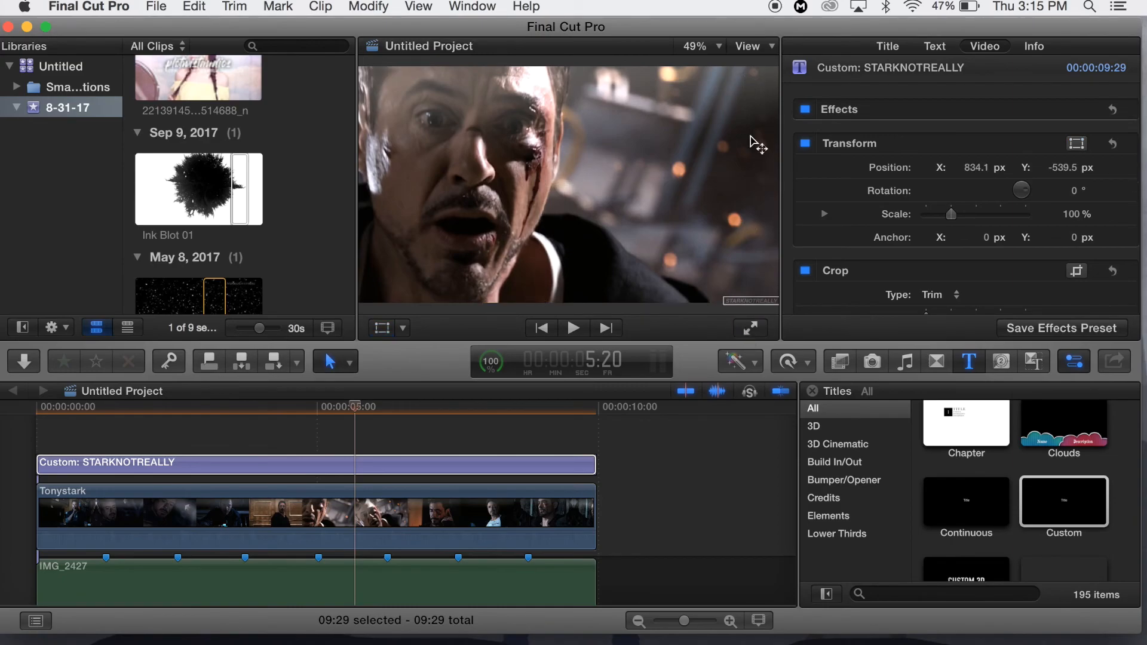
Raise the system volume and play the project from the beginning to review the edit with its audio and title
{"action": "left_click", "coordinate": [5, 447]}
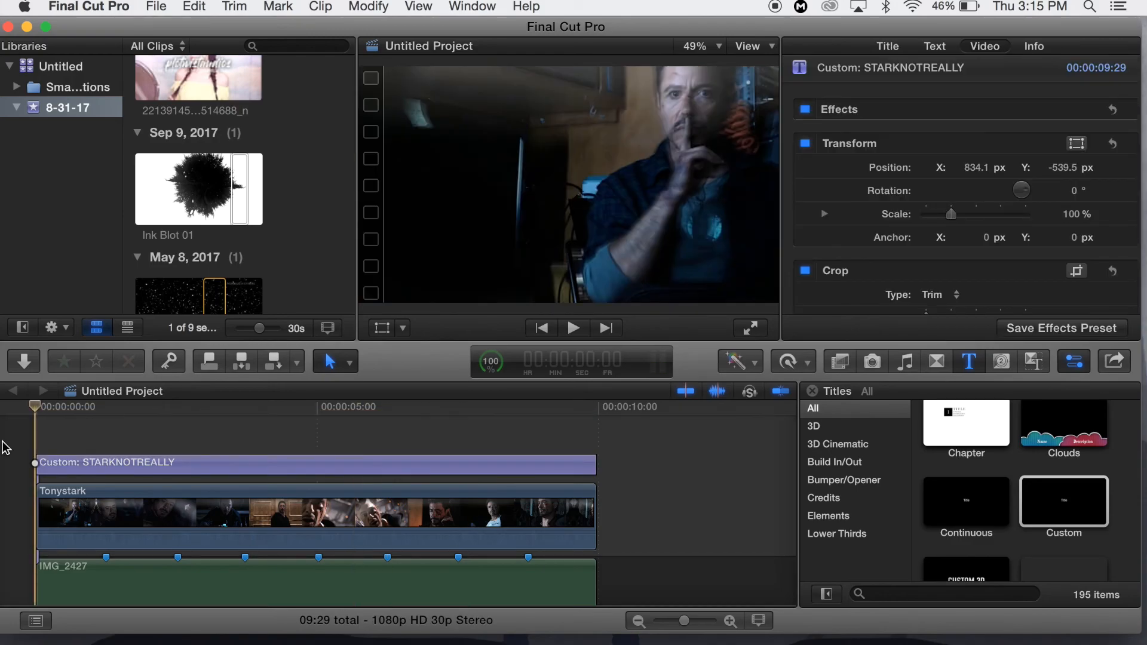
{"action": "key", "text": "XF86AudioRaiseVolume"}
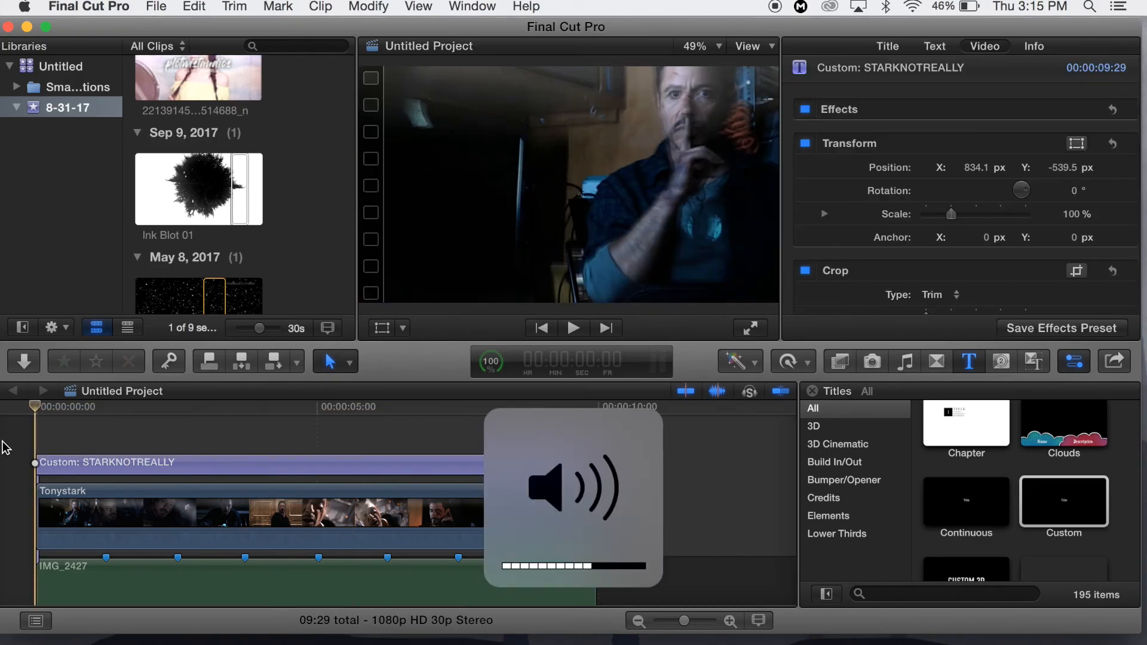
{"action": "key", "text": "space"}
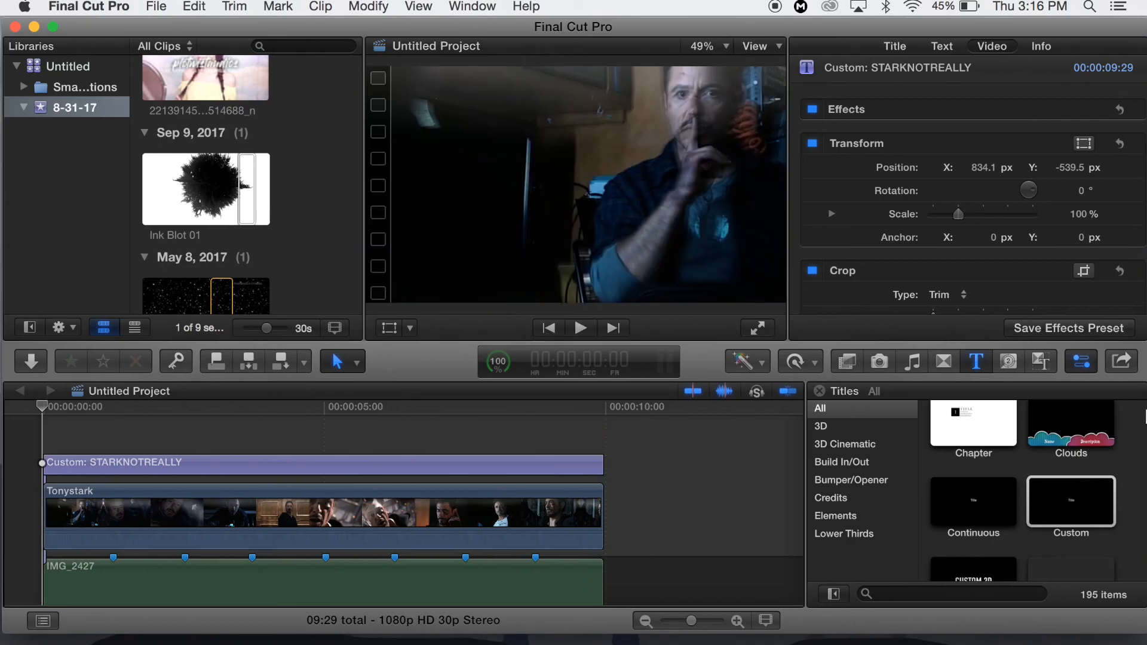
Export the project as an MPEG-4 master file named Tonystark to the desktop, and close the exported video in QuickTime Player
{"action": "left_click", "coordinate": [1121, 361]}
{"action": "left_click", "coordinate": [1022, 293]}
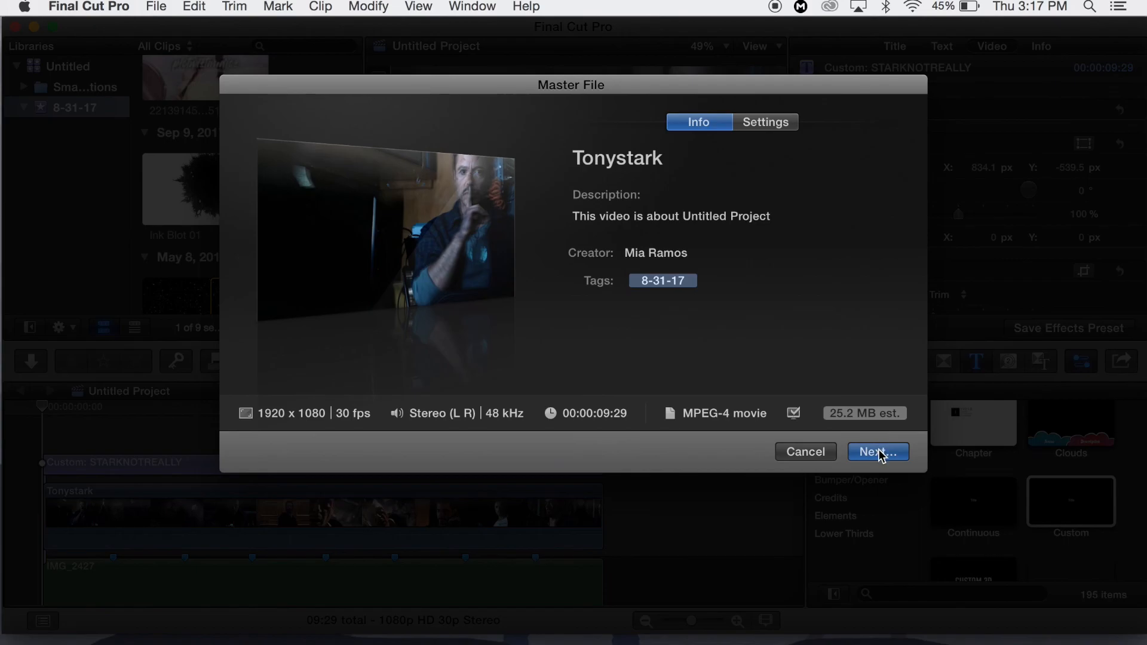
{"action": "left_click", "coordinate": [878, 451]}
{"action": "left_click", "coordinate": [729, 206]}
{"action": "left_click", "coordinate": [713, 192]}
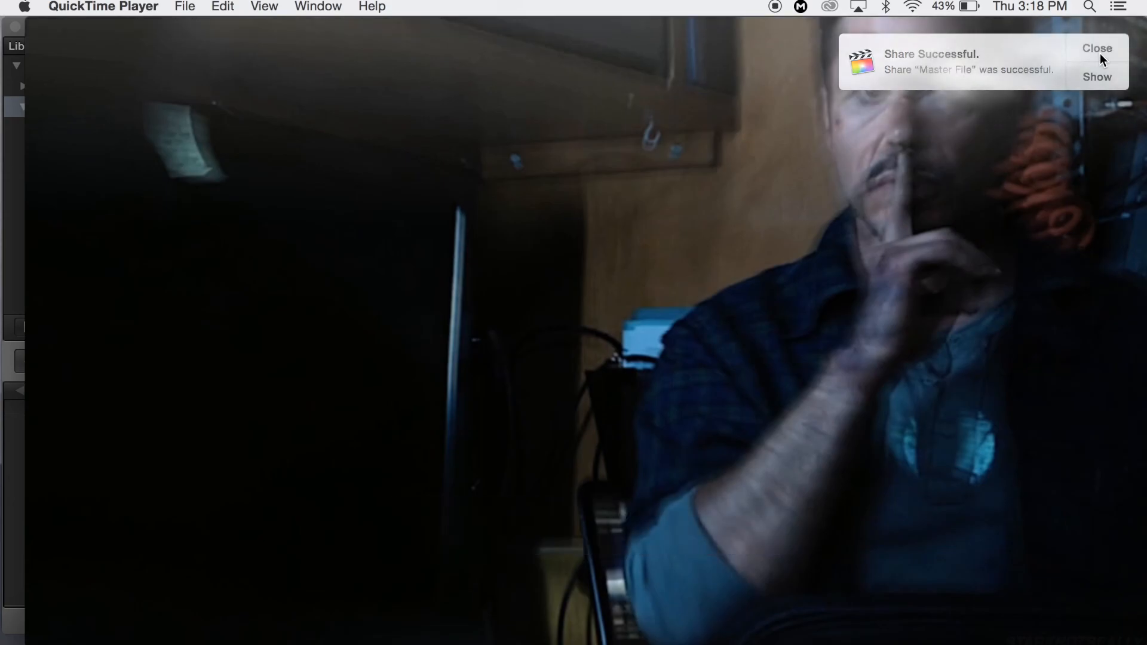
{"action": "left_click", "coordinate": [1099, 53]}
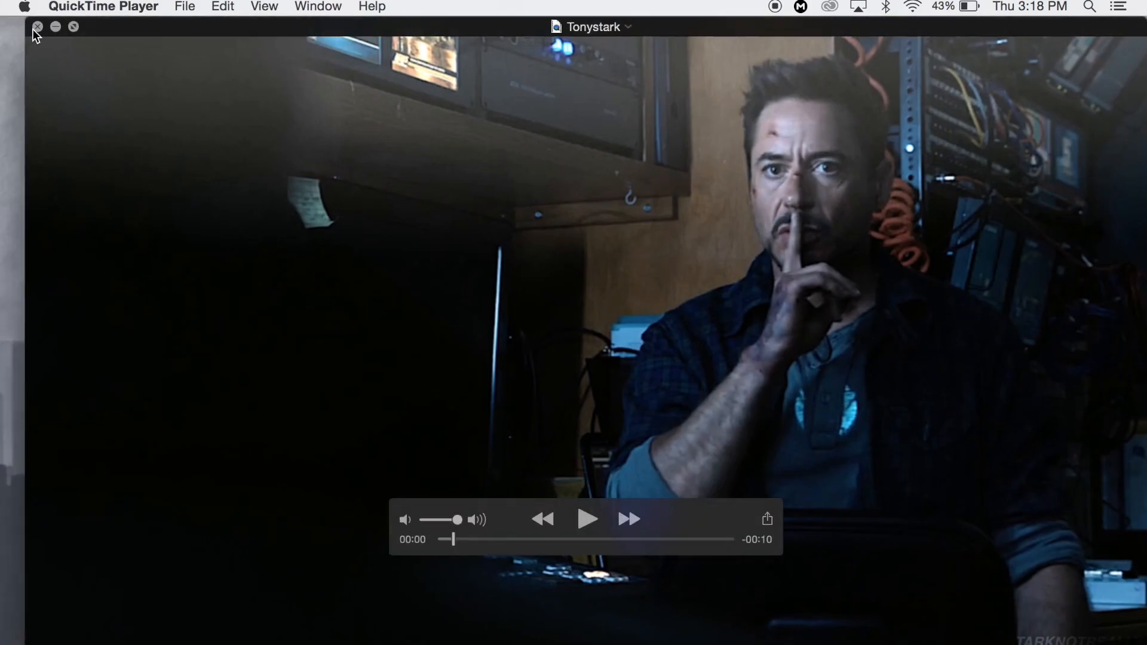
{"action": "left_click", "coordinate": [37, 27]}
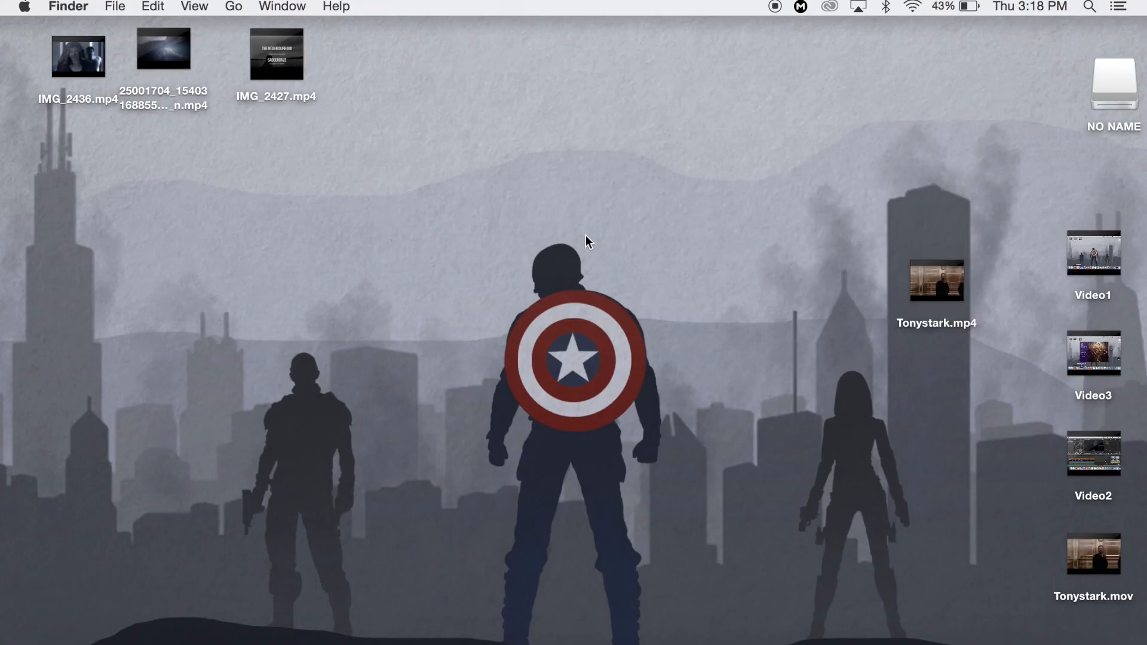